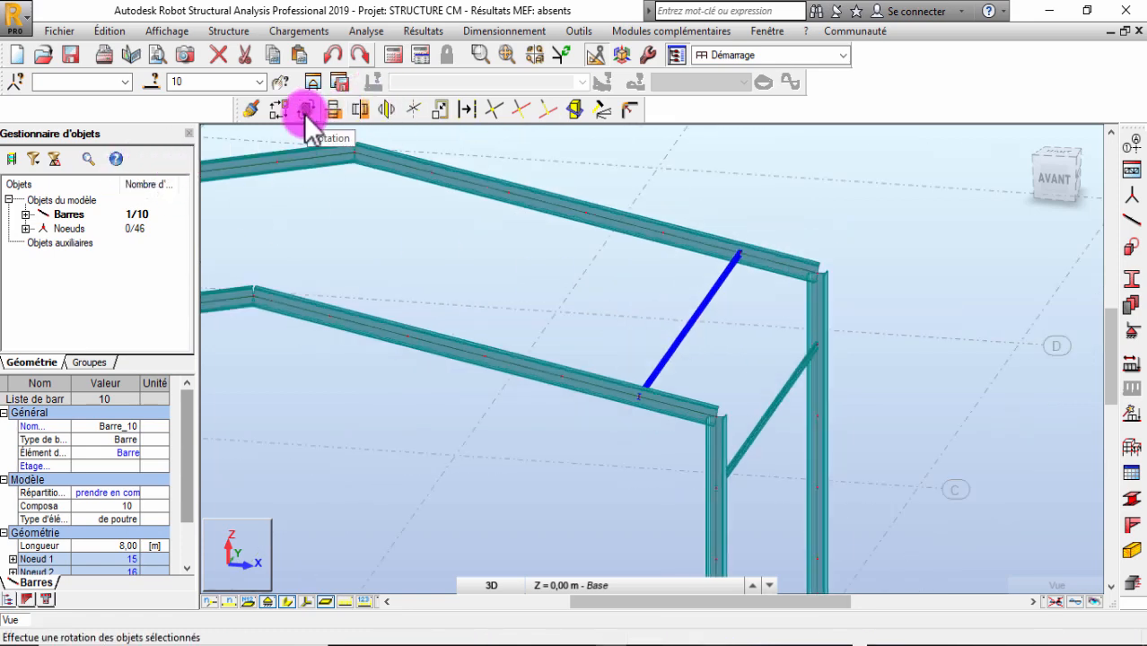
Copy the selected purlin with 5 repetitions up the rafter to the ridge, using the translation vector -1,33; 0,00; 0,25
click(275, 110)
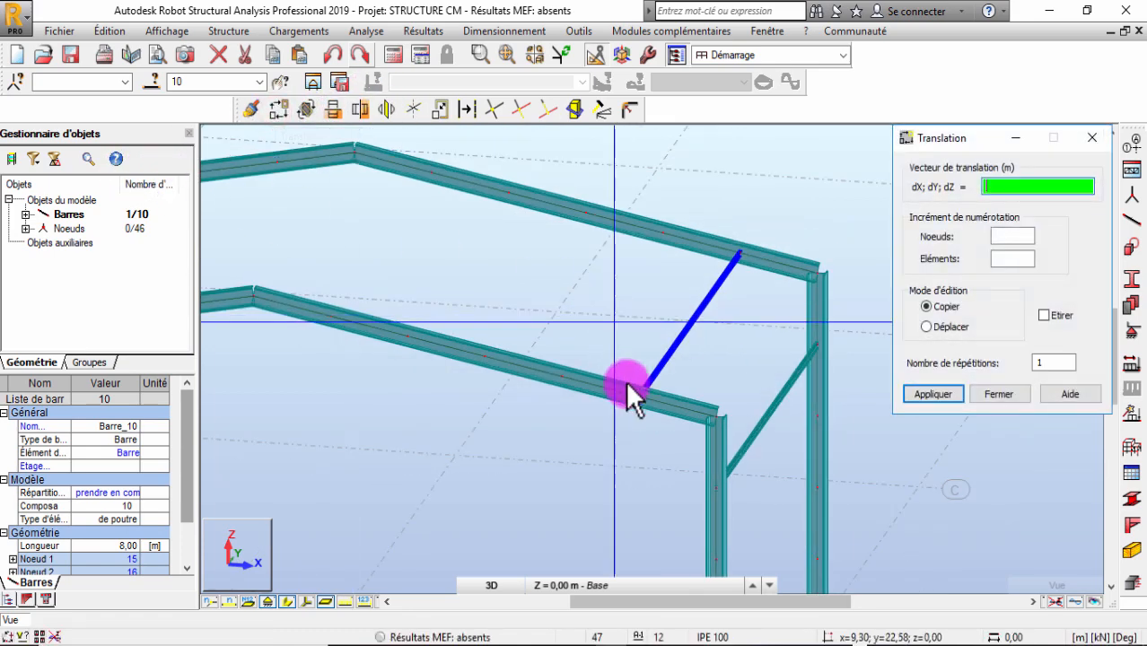
scroll(628, 386, up, 2)
click(644, 399)
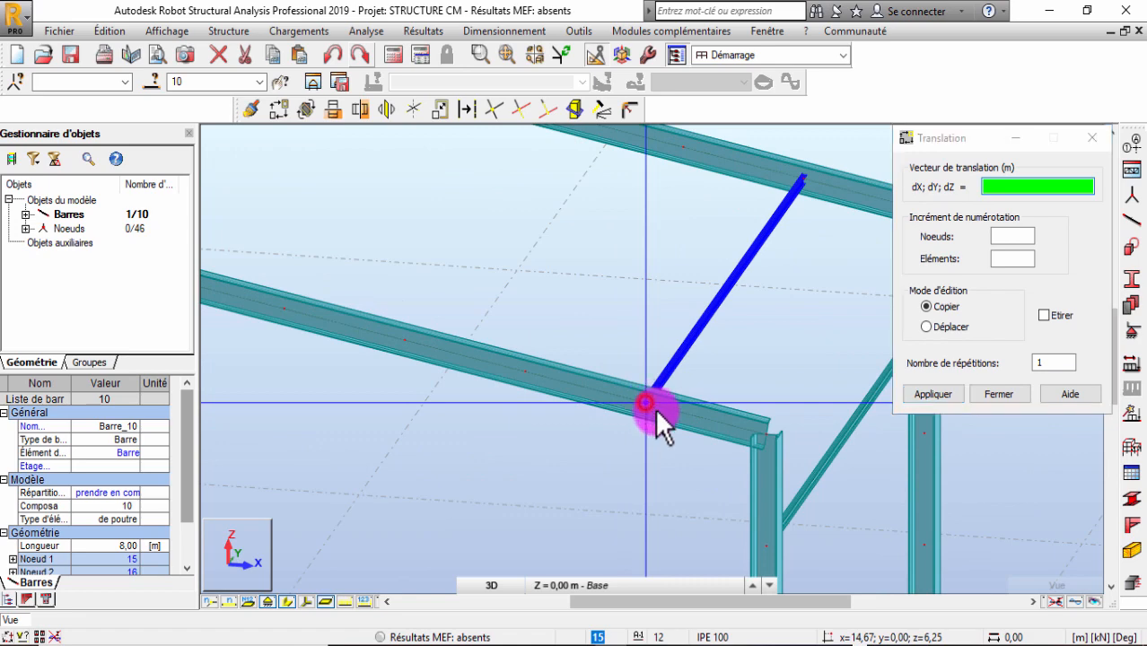
scroll(628, 403, down, 2)
scroll(579, 391, down, 2)
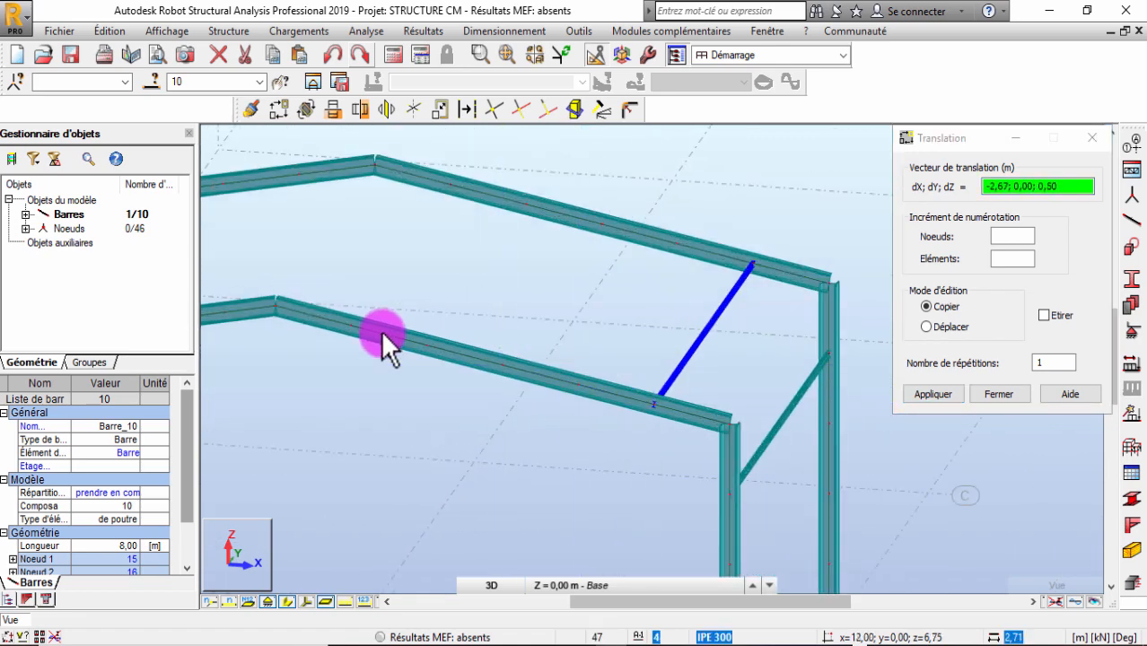
click(825, 321)
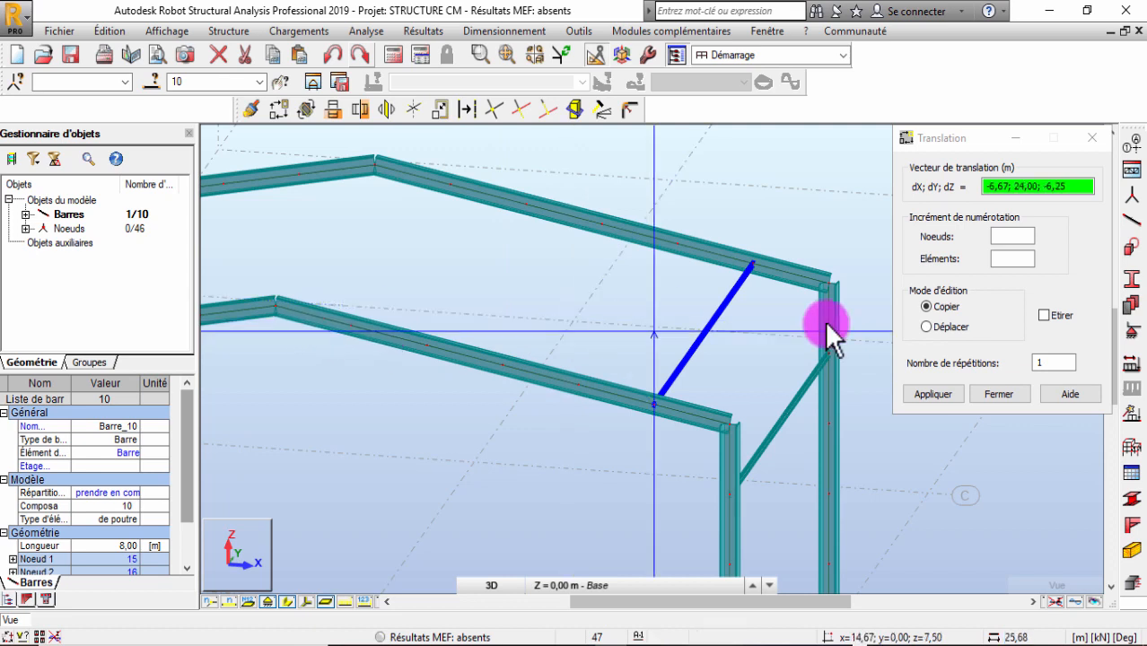
click(1036, 364)
text(5)
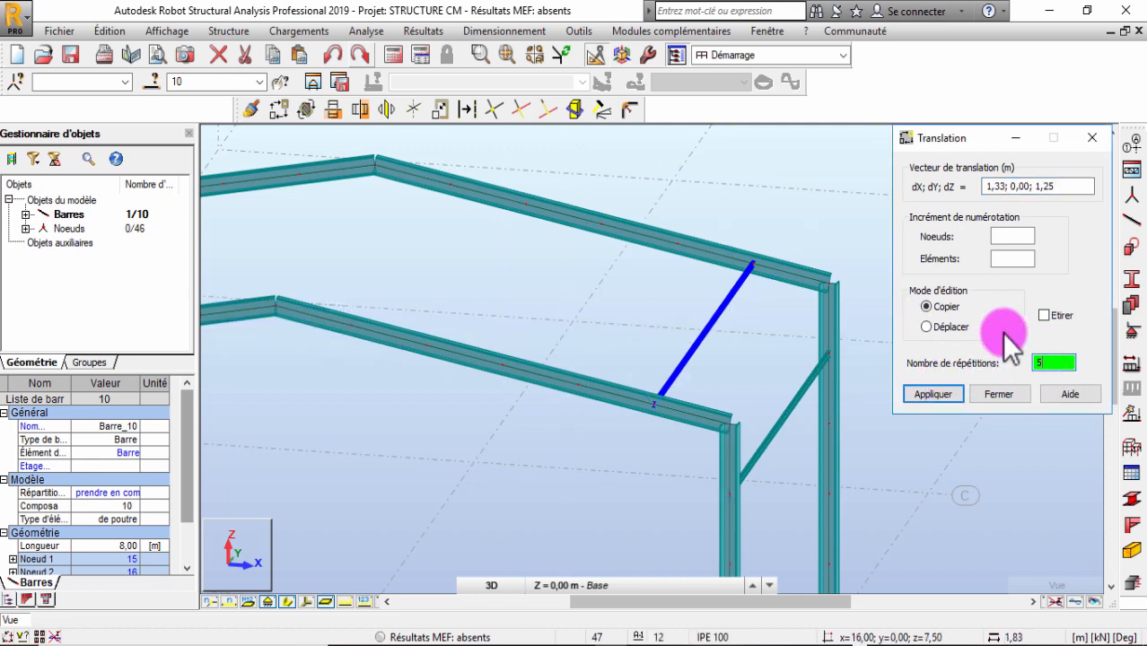
click(927, 307)
click(1021, 184)
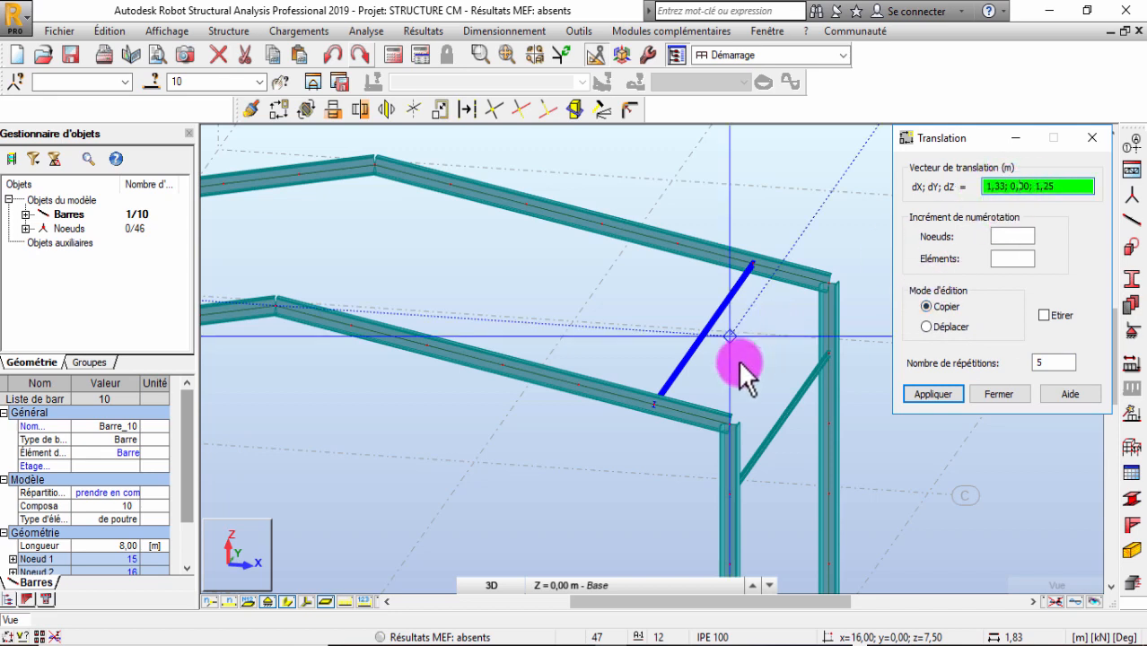
click(652, 402)
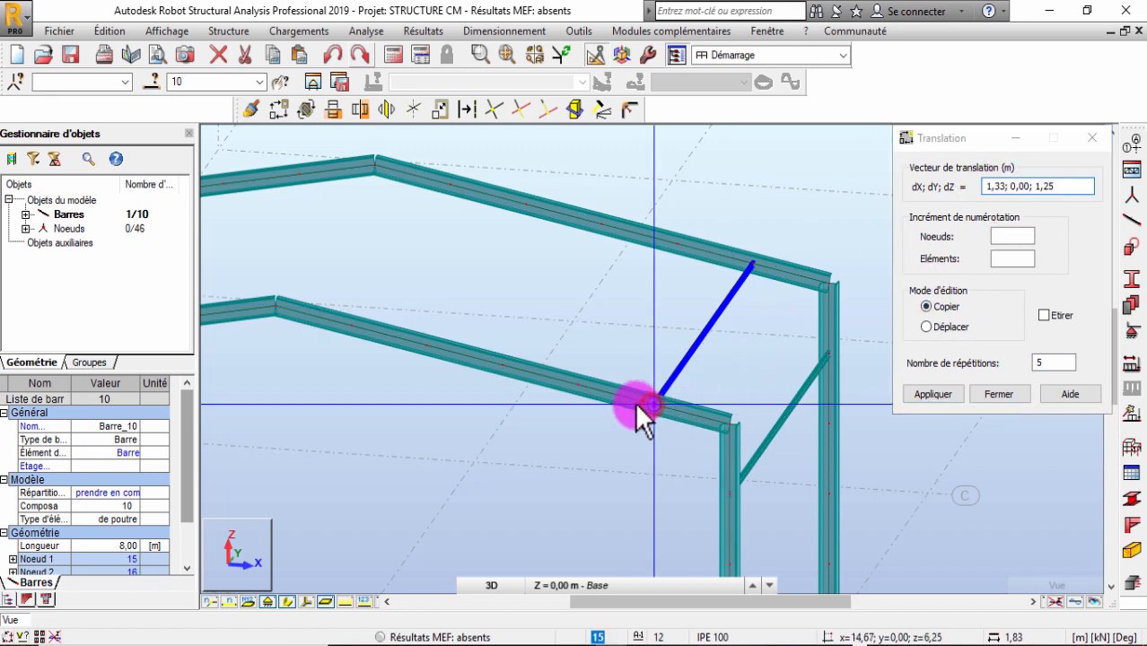
click(575, 382)
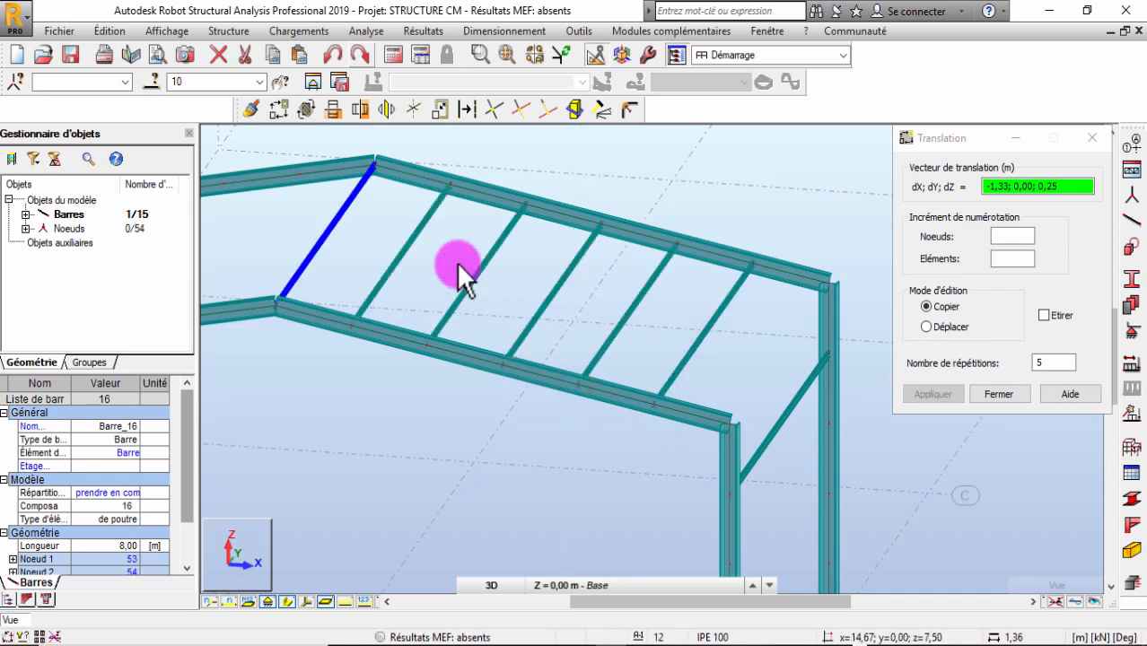
Examine how the last purlin copy meets the rafters at the front ridge joint
scroll(850, 423, down, 3)
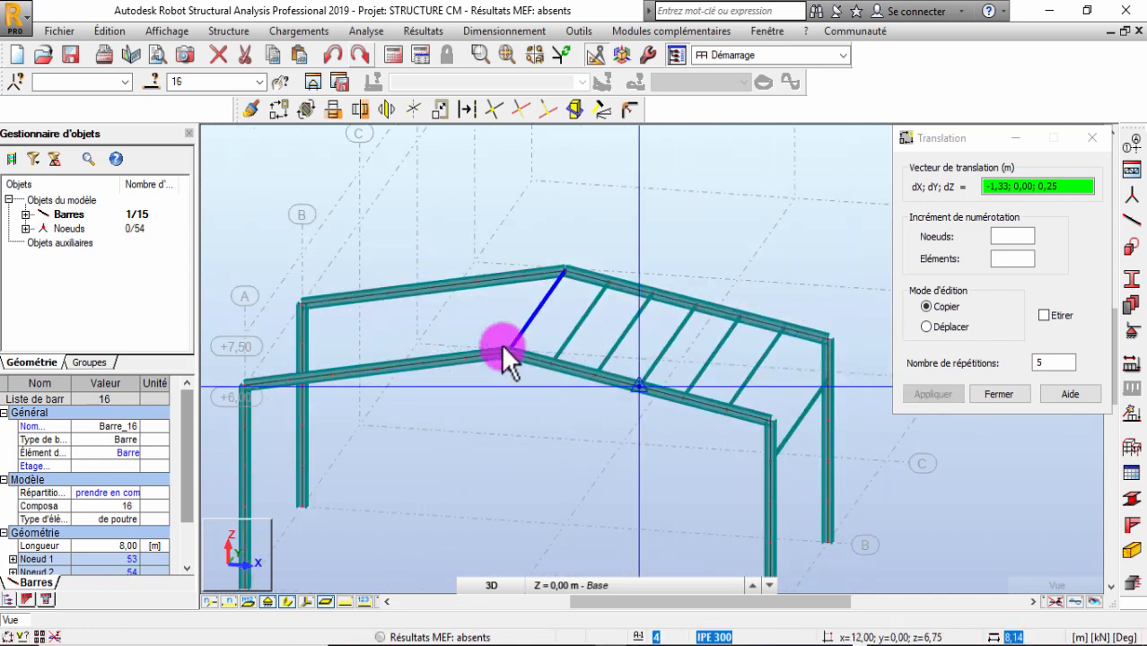
scroll(501, 342, up, 5)
scroll(504, 320, down, 5)
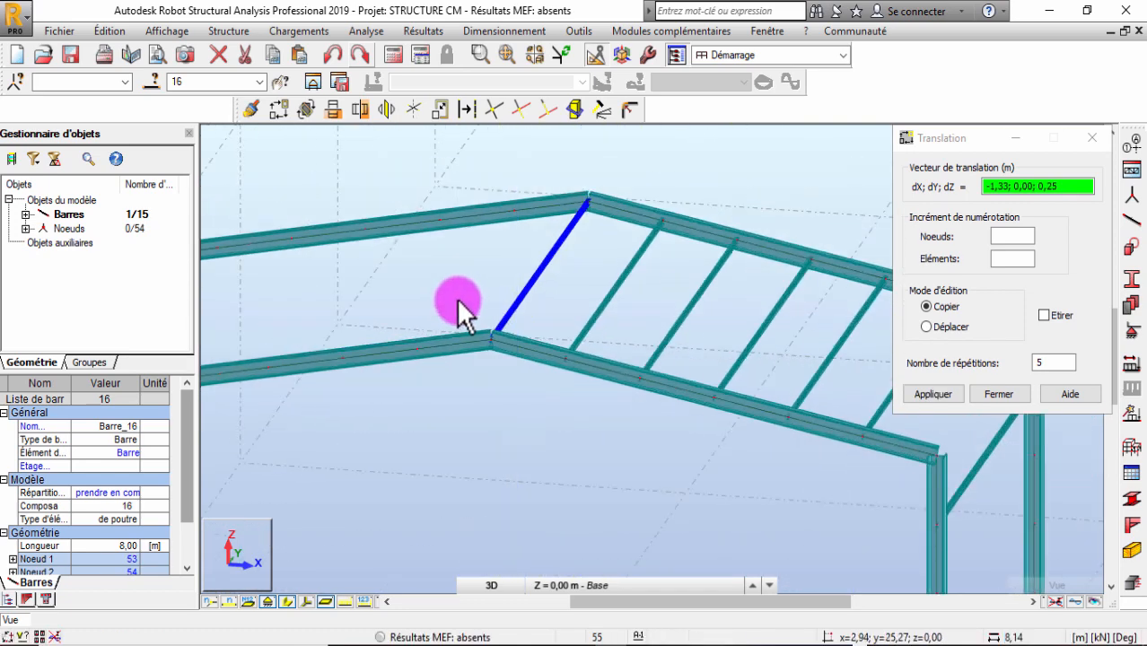
right_click(610, 184)
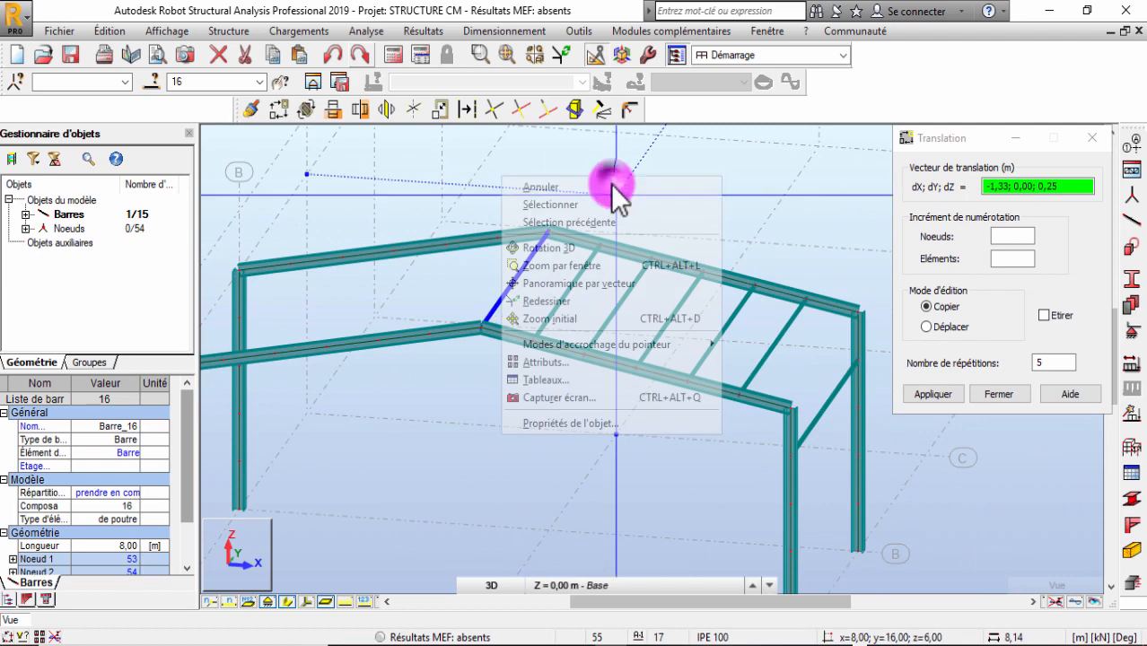
click(546, 204)
scroll(500, 323, up, 5)
scroll(493, 330, up, 2)
click(453, 339)
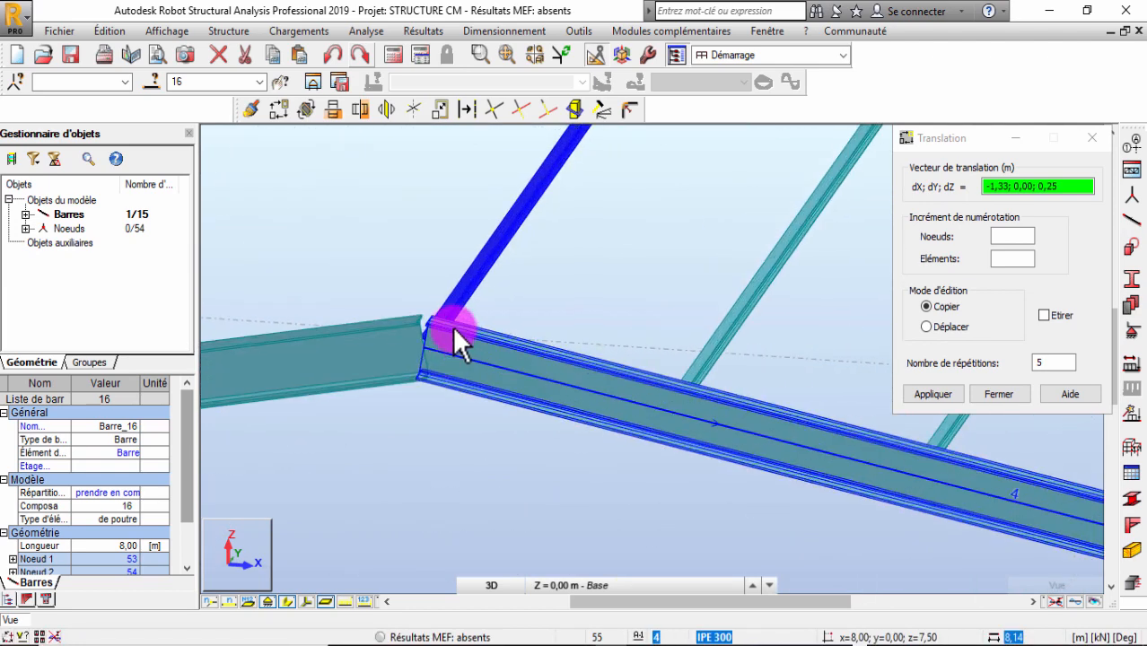
click(451, 314)
scroll(448, 359, up, 3)
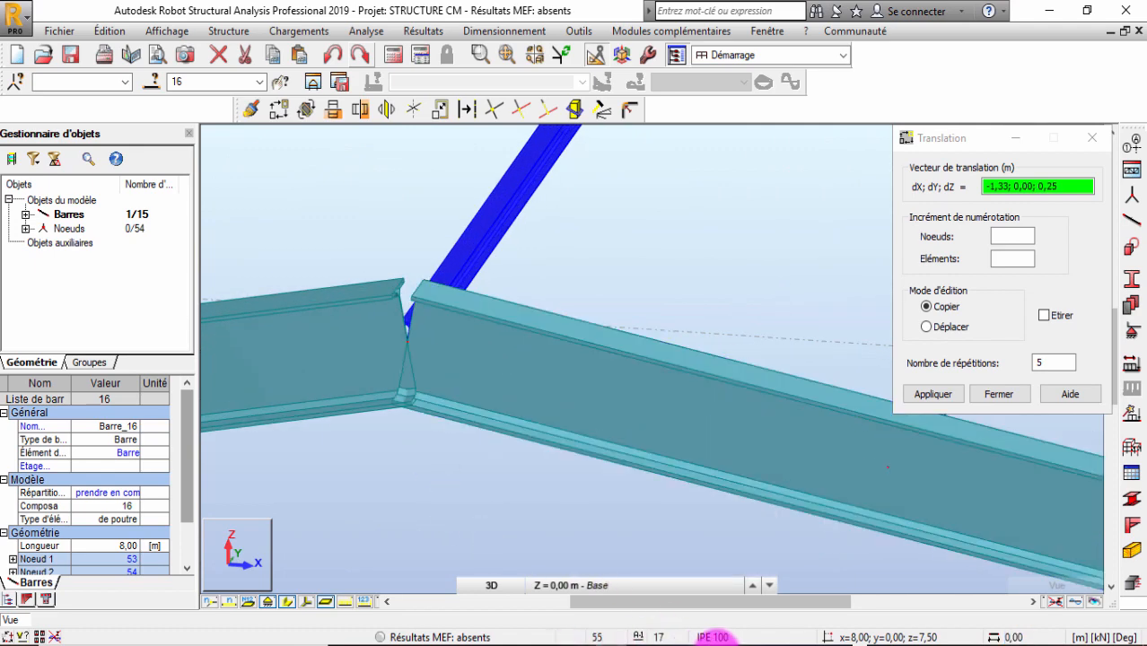
Switch to Adobe Acrobat Reader, examine the ridge on the File A elevation, and return to Robot Structural Analysis
click(716, 635)
scroll(620, 452, down, 3)
scroll(680, 178, up, 4)
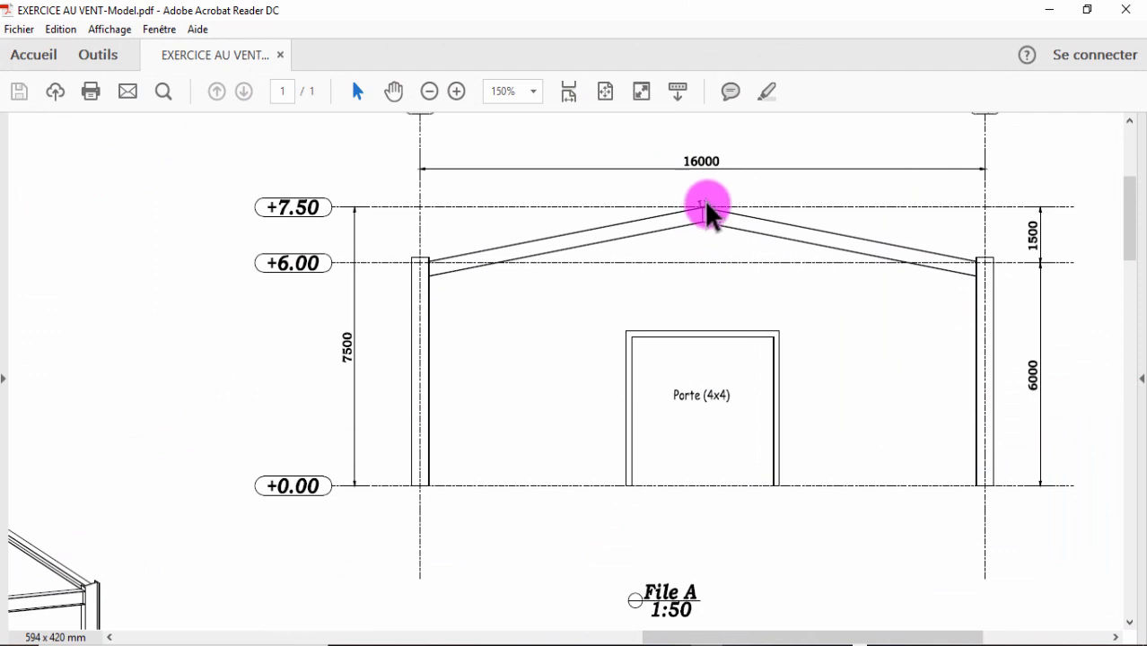
click(1049, 11)
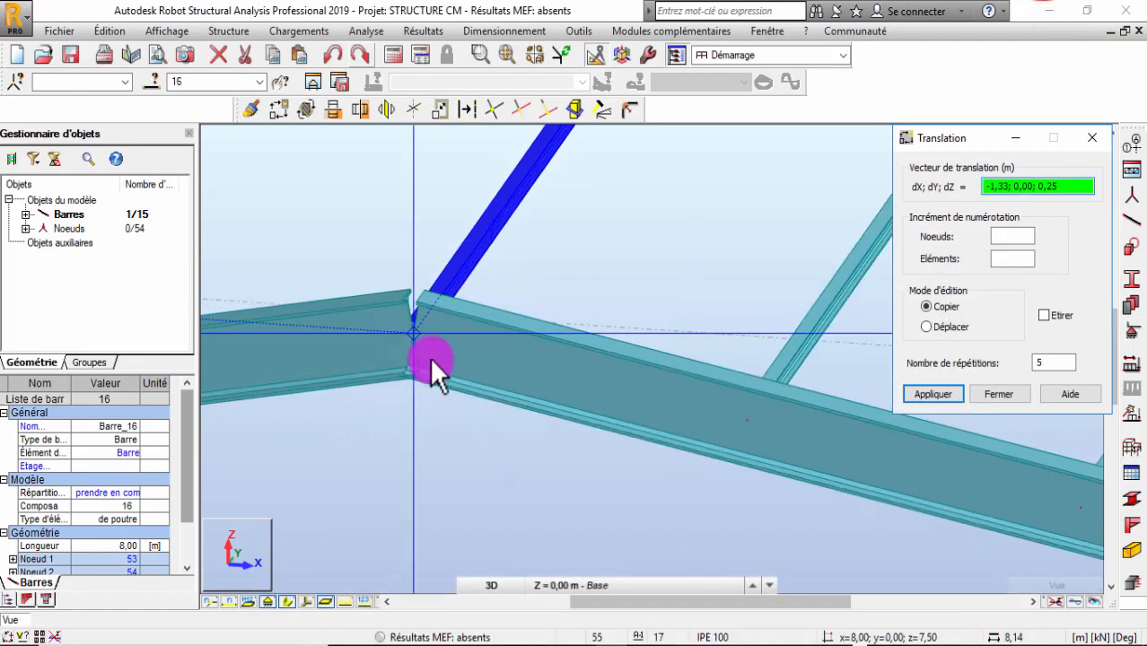
Return to selection mode, inspect the purlin and rafter ends at the ridge, and clear the selection
right_click(459, 216)
click(524, 262)
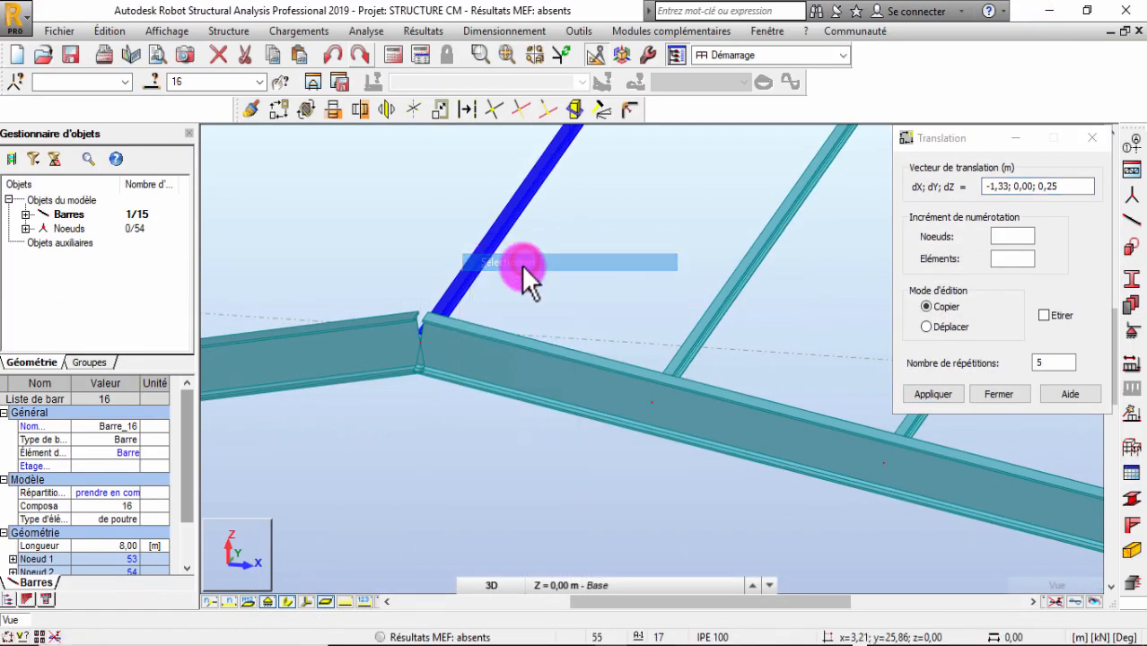
click(475, 318)
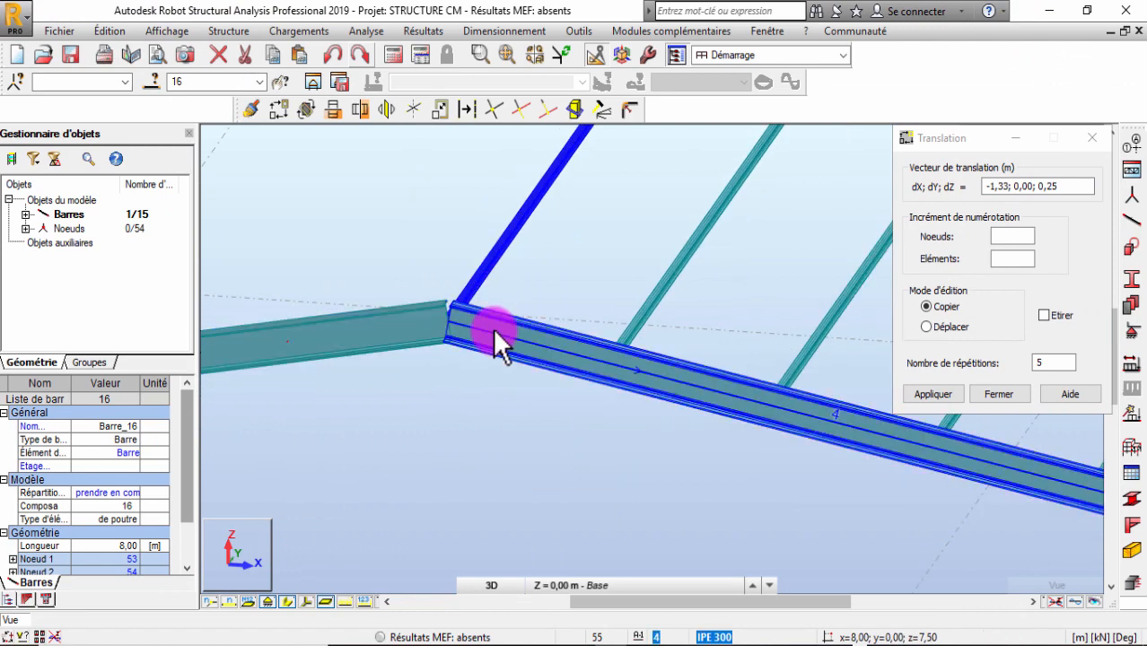
scroll(484, 325, up, 1)
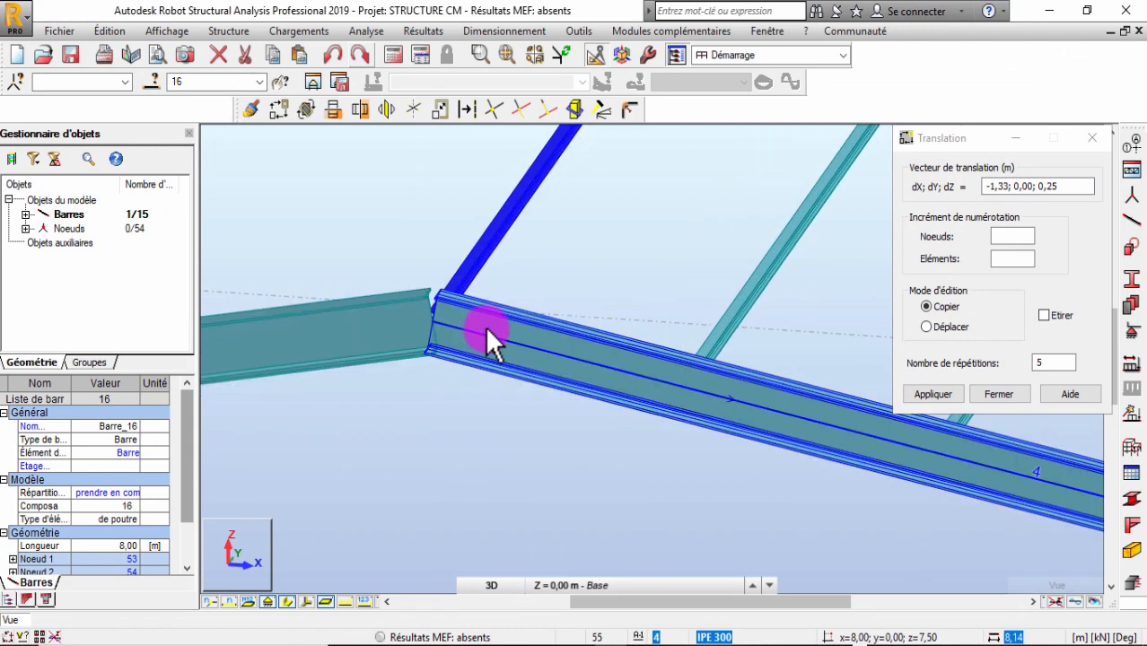
scroll(458, 269, down, 1)
click(339, 163)
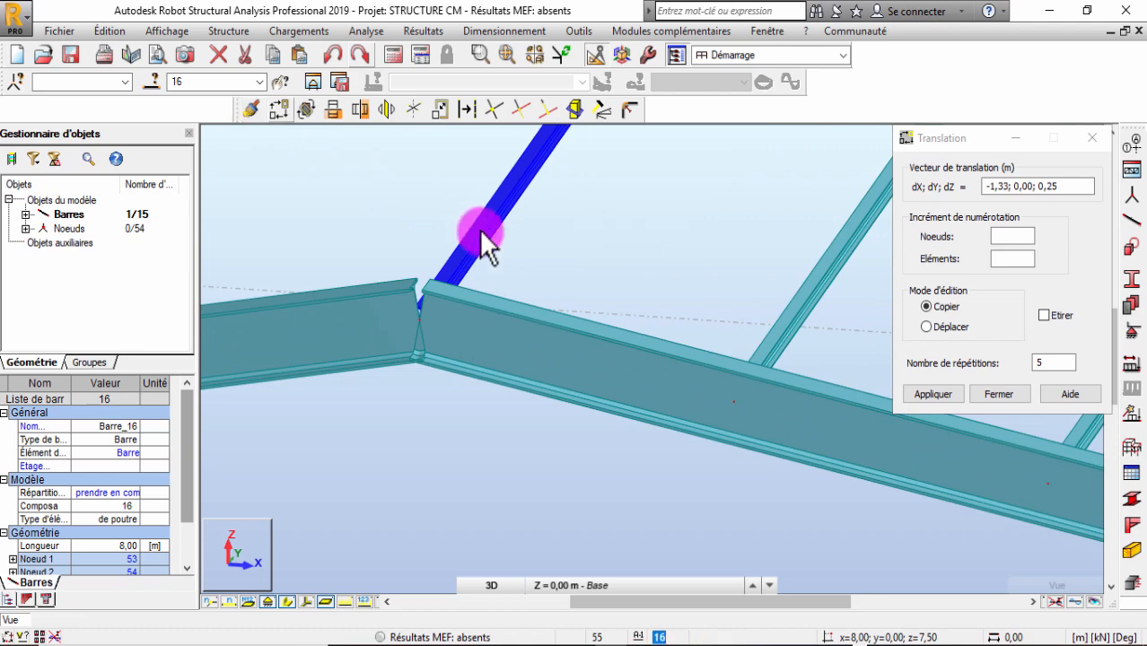
scroll(481, 231, down, 1)
click(544, 274)
scroll(489, 341, down, 2)
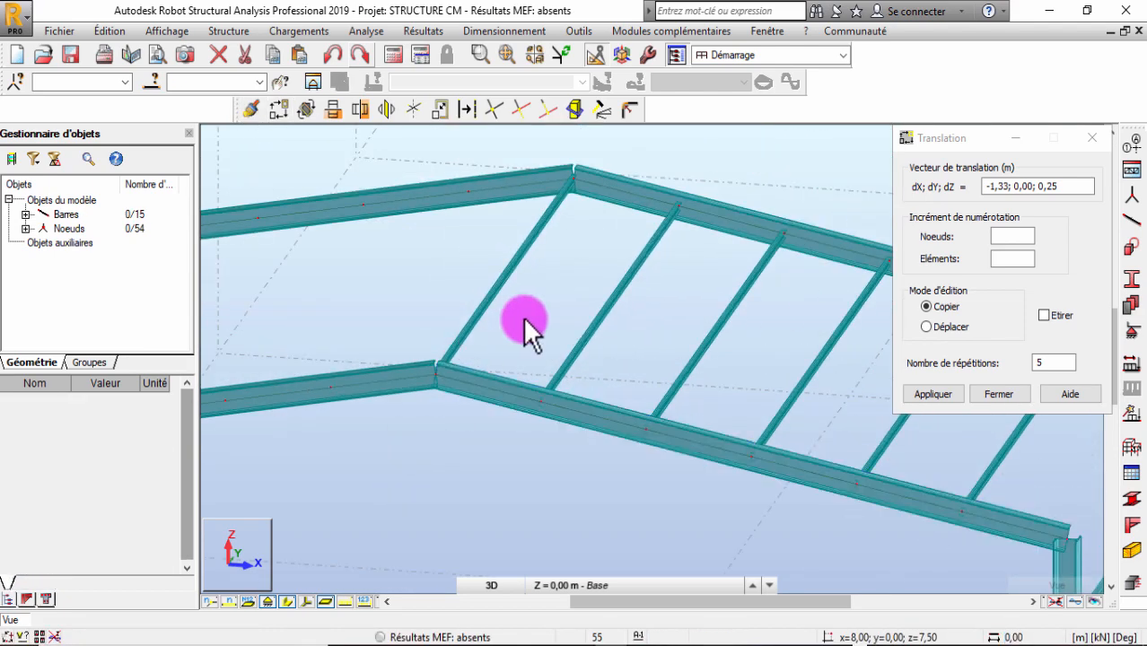
click(484, 289)
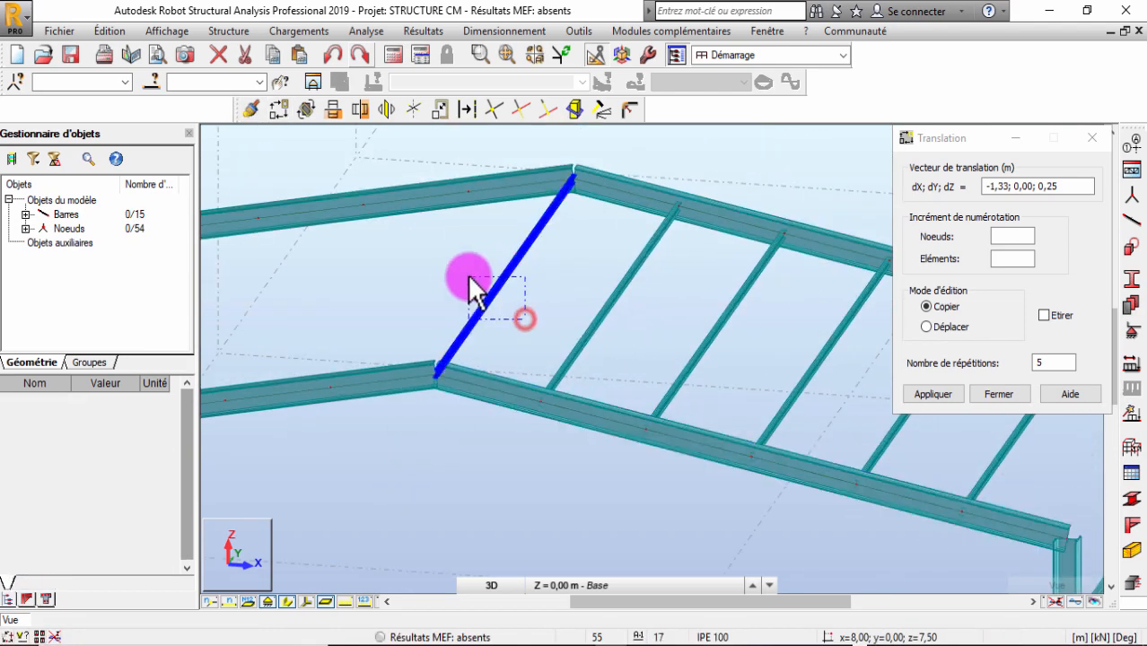
click(280, 110)
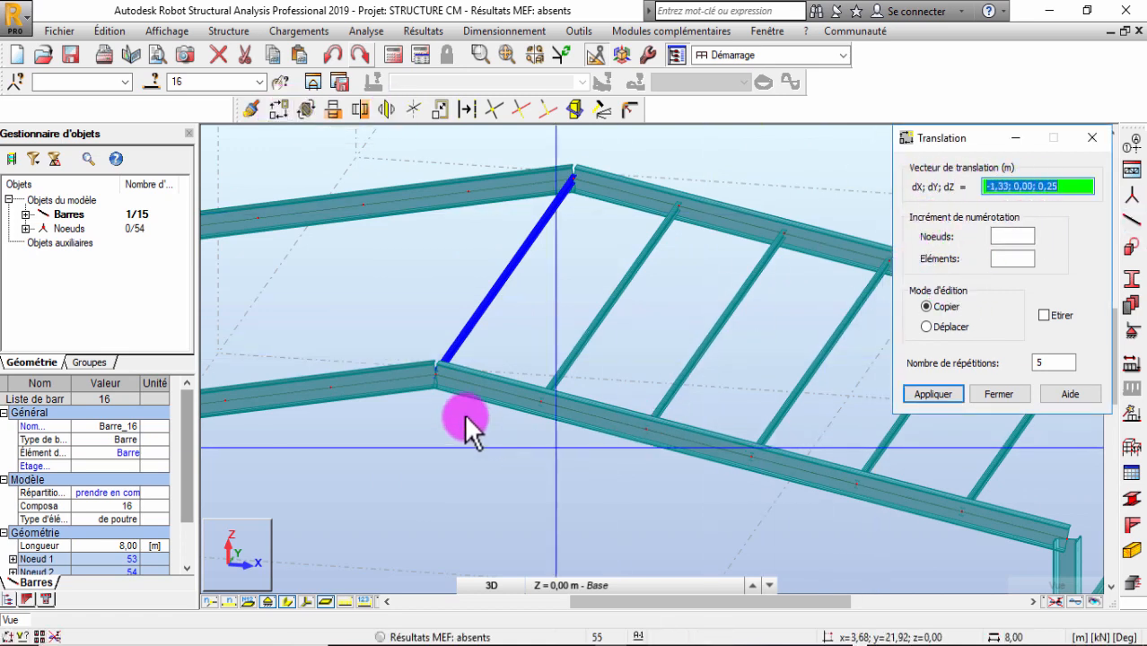
scroll(450, 377, up, 5)
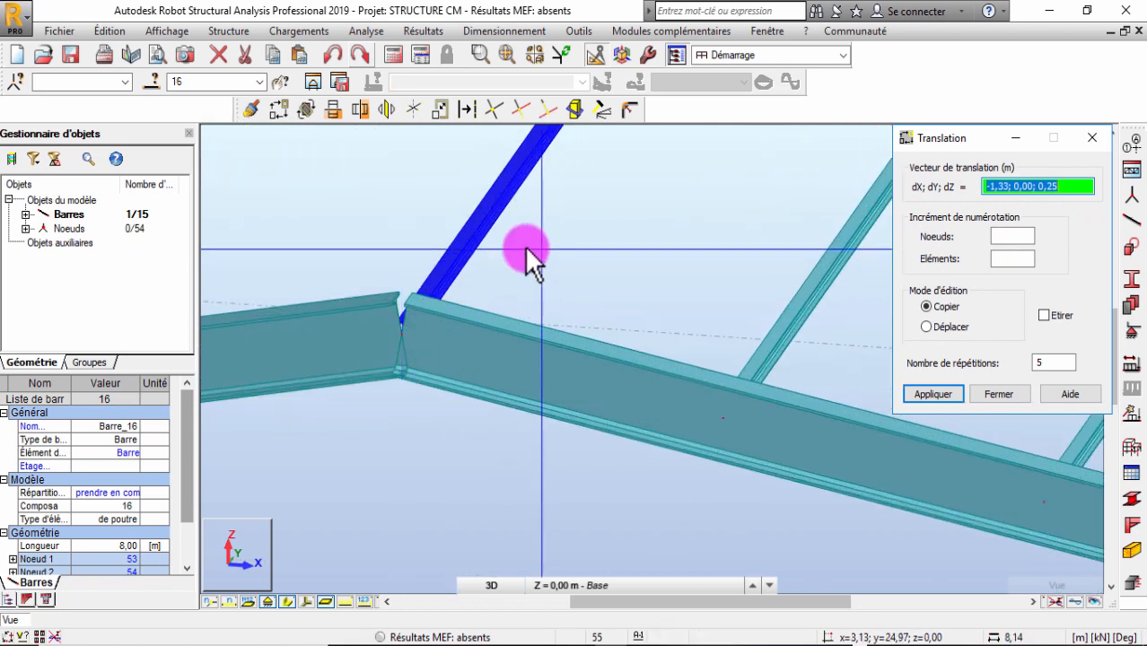
right_click(406, 154)
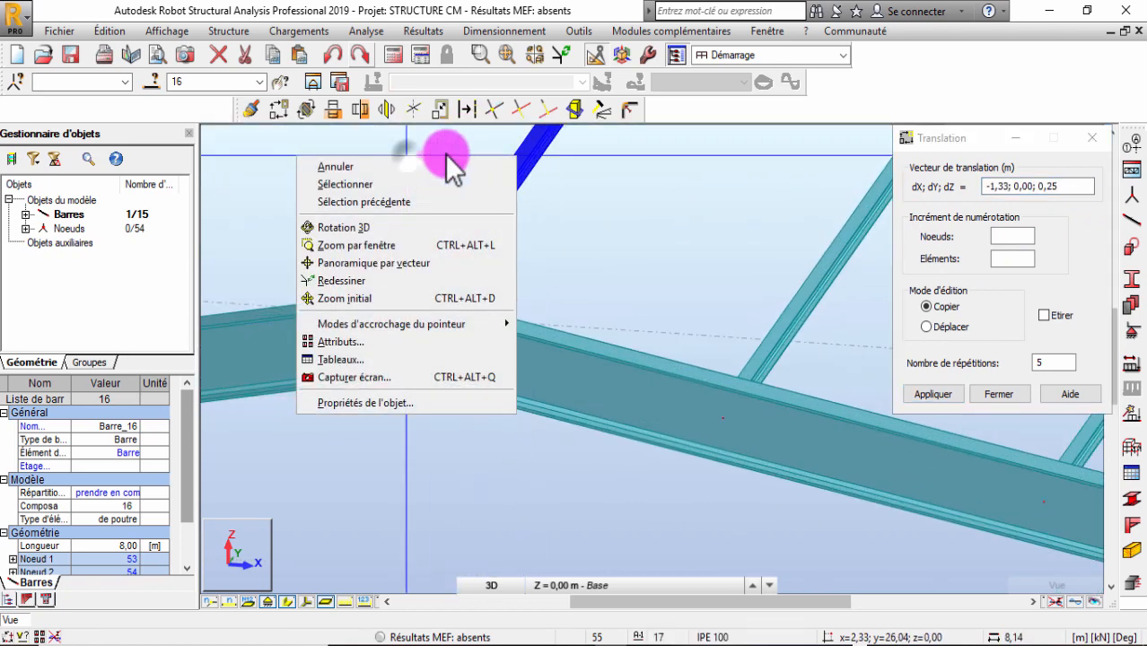
click(958, 140)
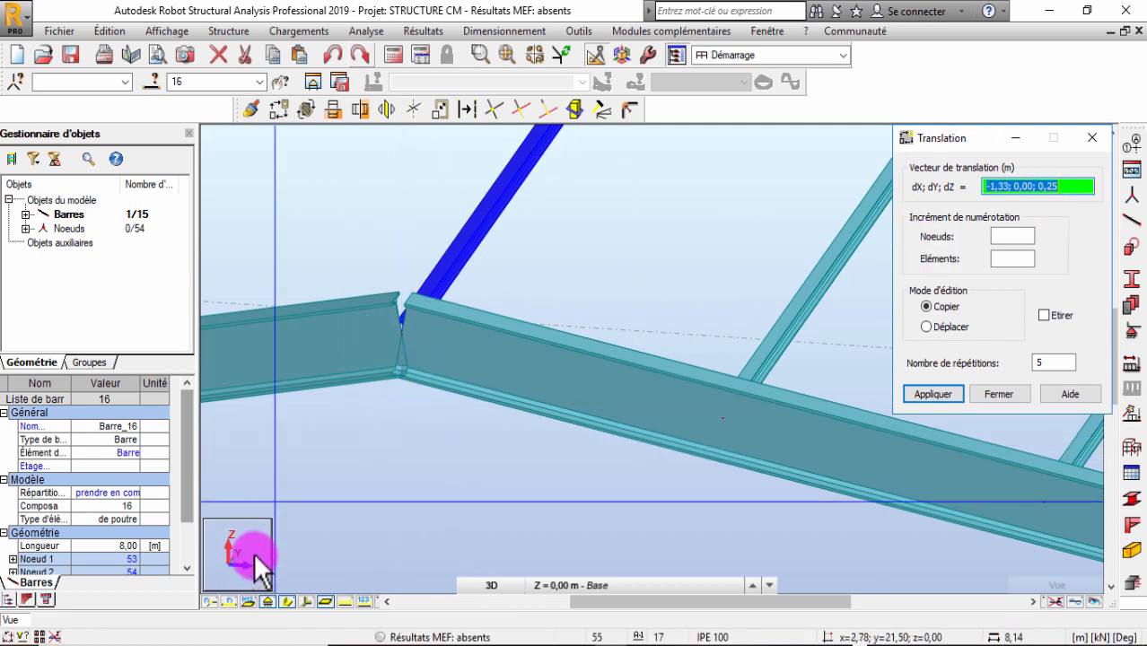
right_click(544, 199)
click(496, 240)
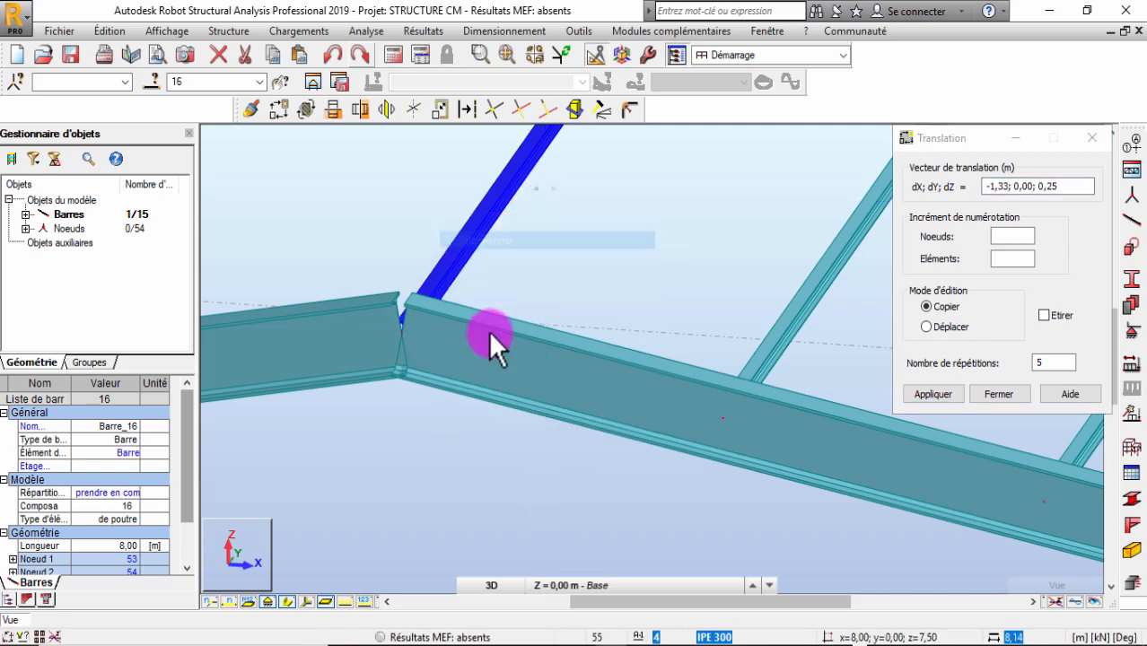
click(1092, 137)
click(548, 193)
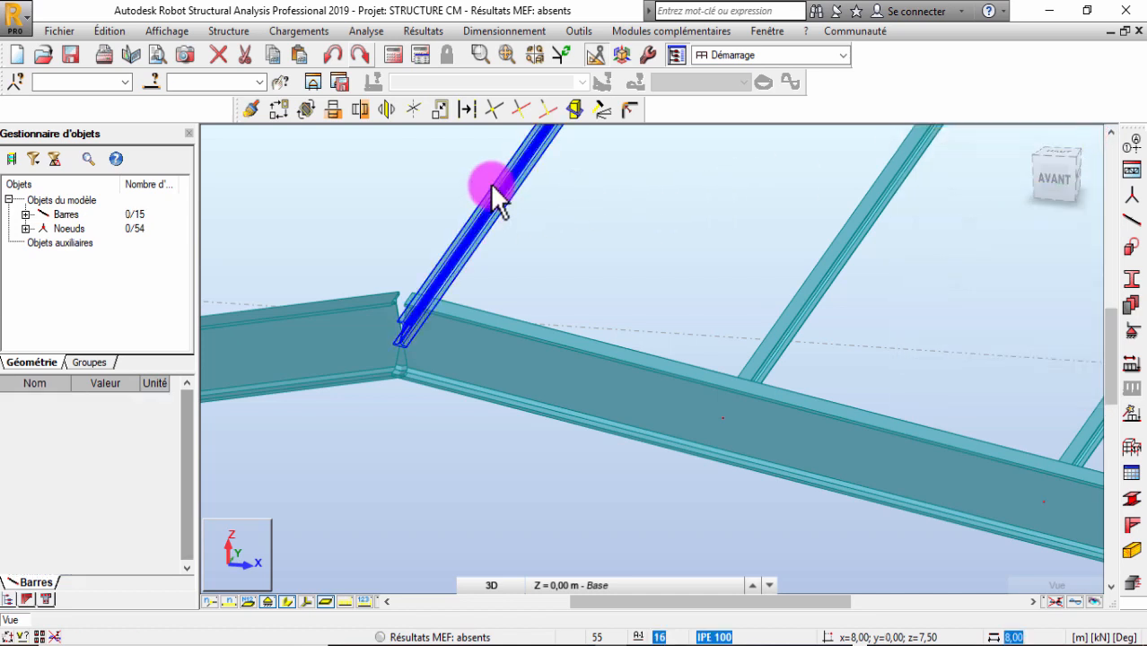
click(467, 108)
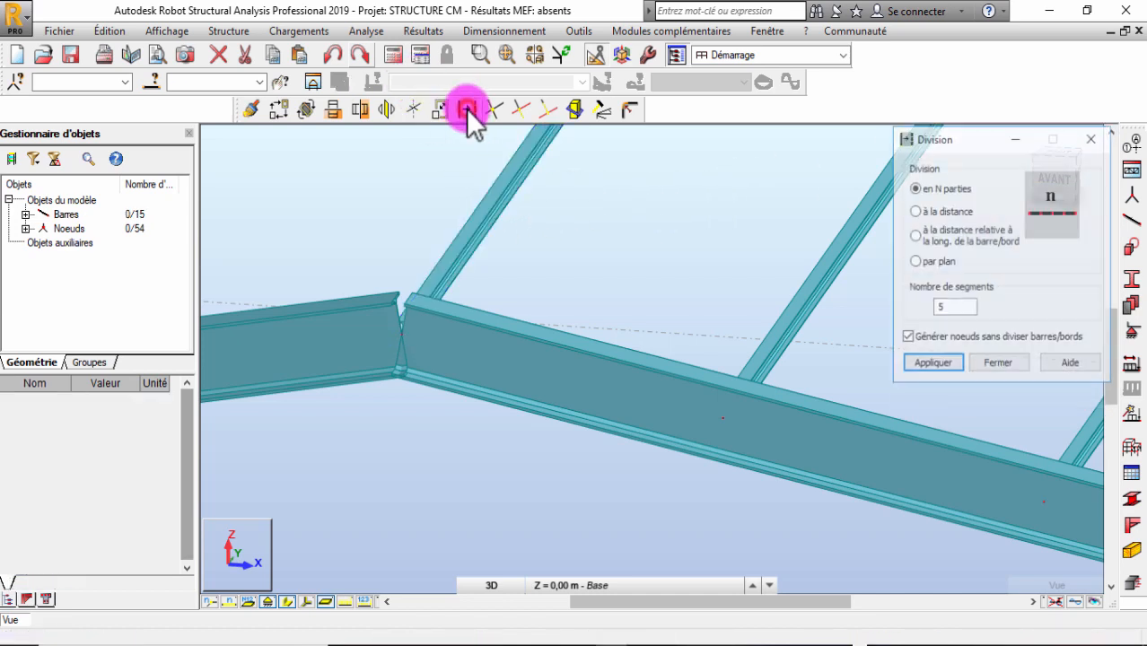
click(926, 210)
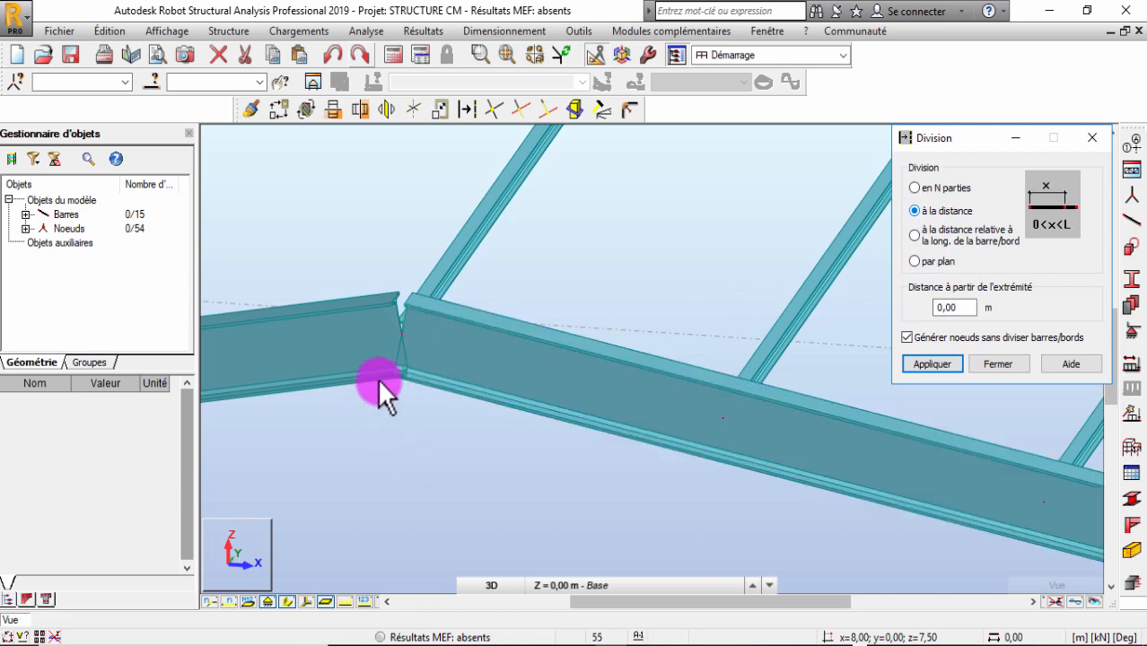
click(435, 340)
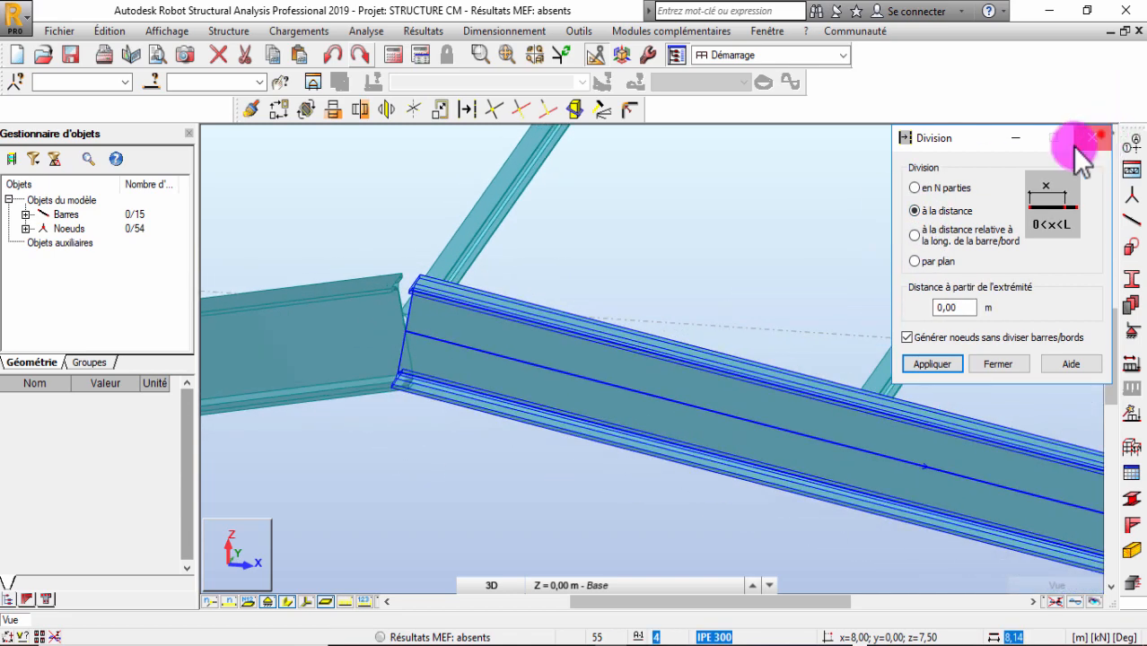
click(1091, 137)
Divide the front rafter (bar 4) into 5 segments, generating nodes without splitting the bar
scroll(408, 332, up, 3)
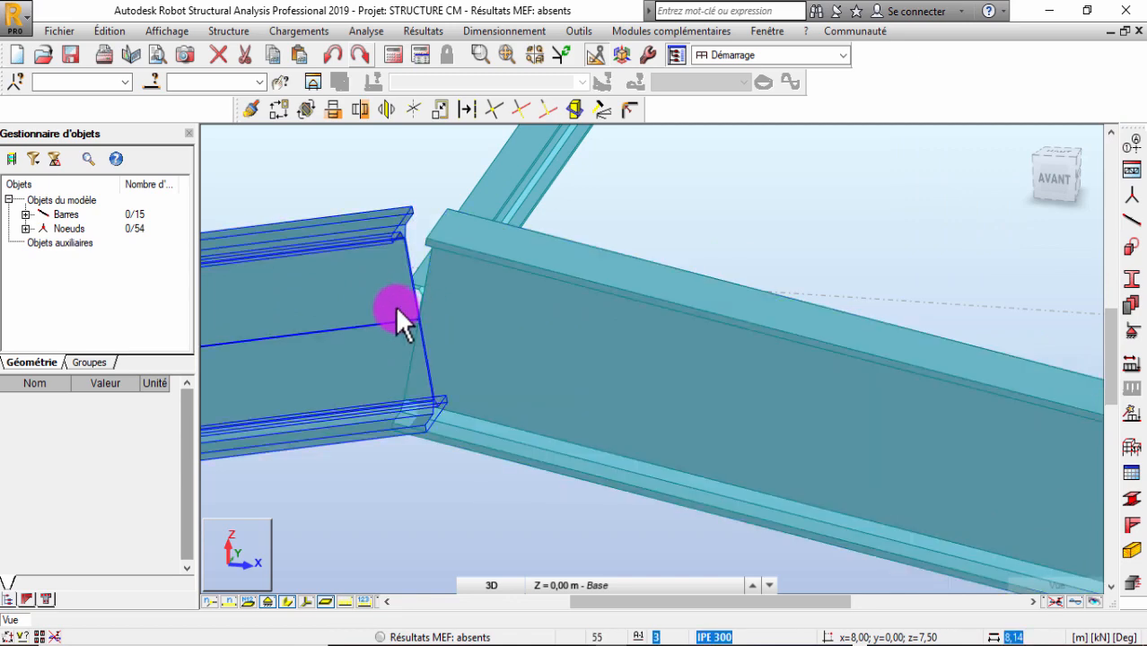
click(437, 335)
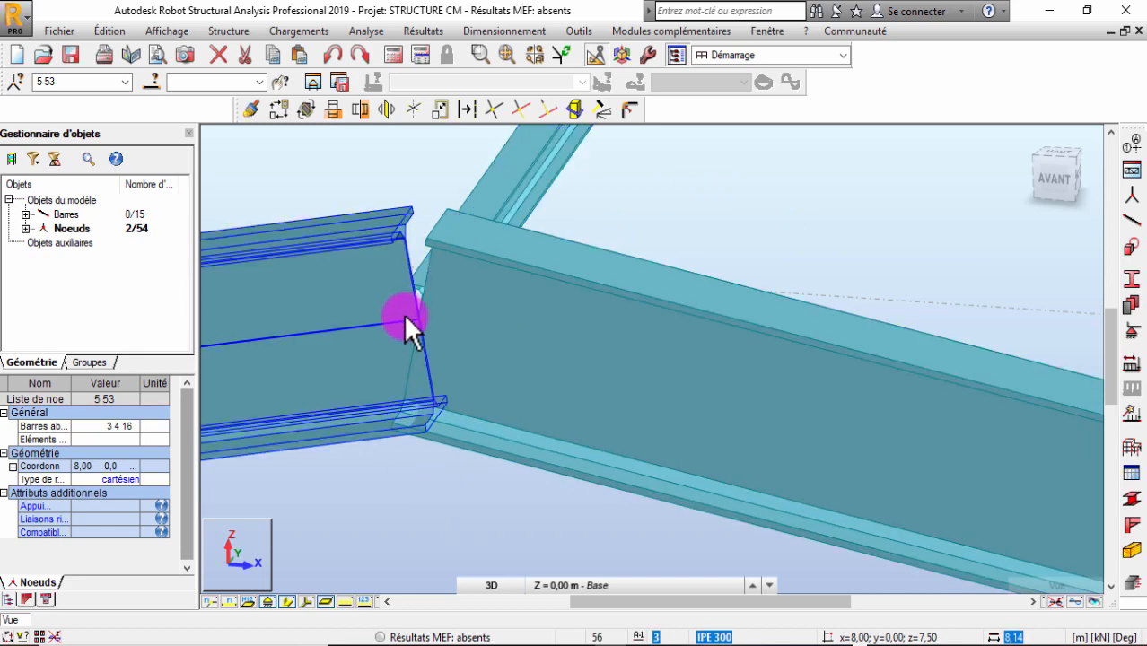
click(466, 108)
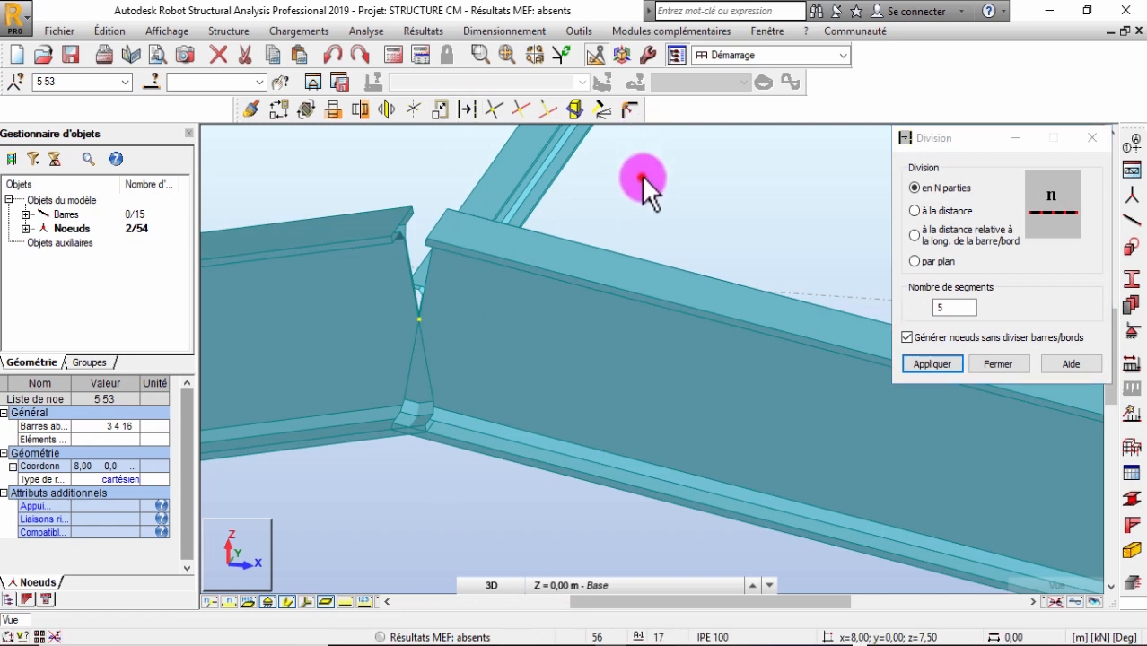
click(619, 297)
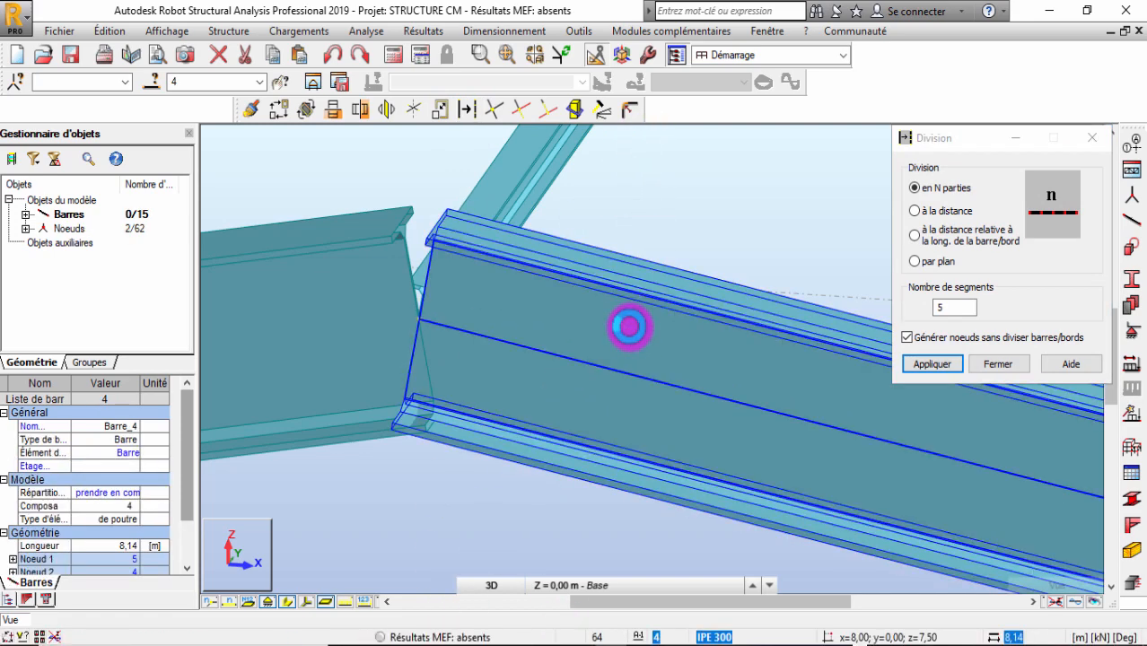
click(507, 554)
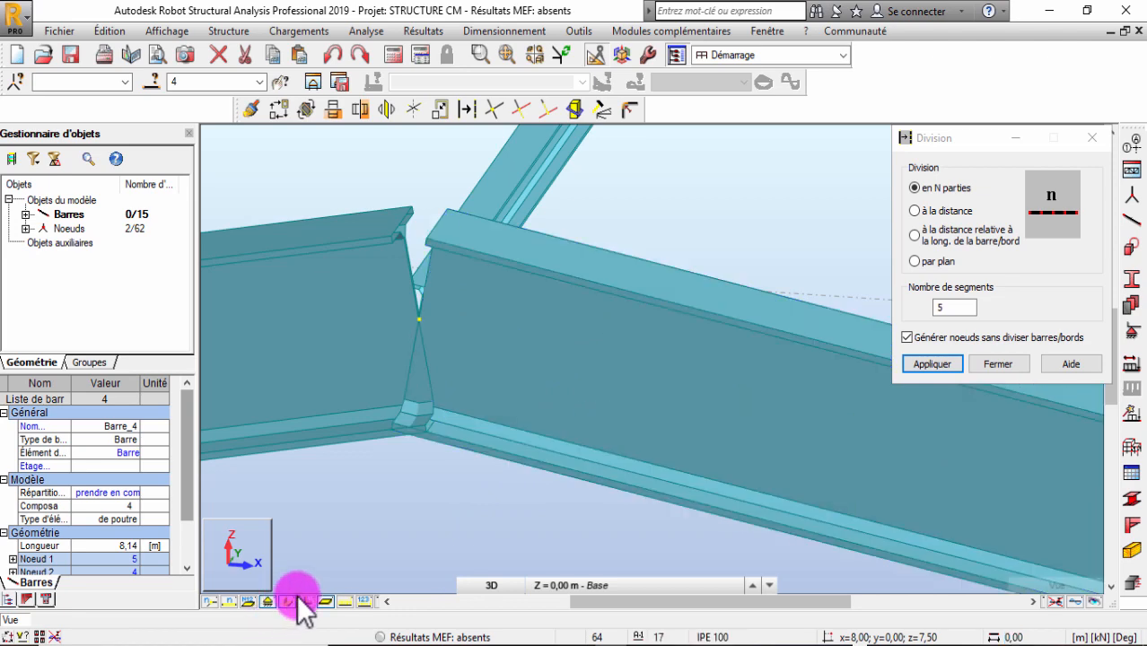
Close the Division dialog, clear the rafter selection, and hide the section shapes so the bars appear as axis lines
click(628, 413)
click(1092, 138)
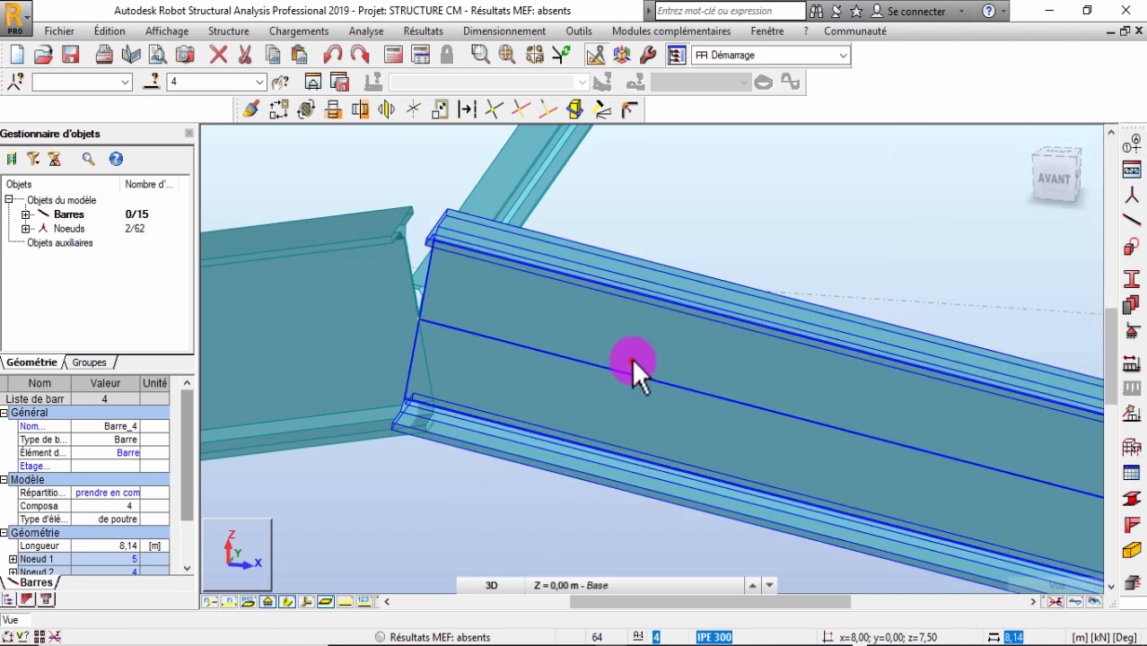
click(664, 529)
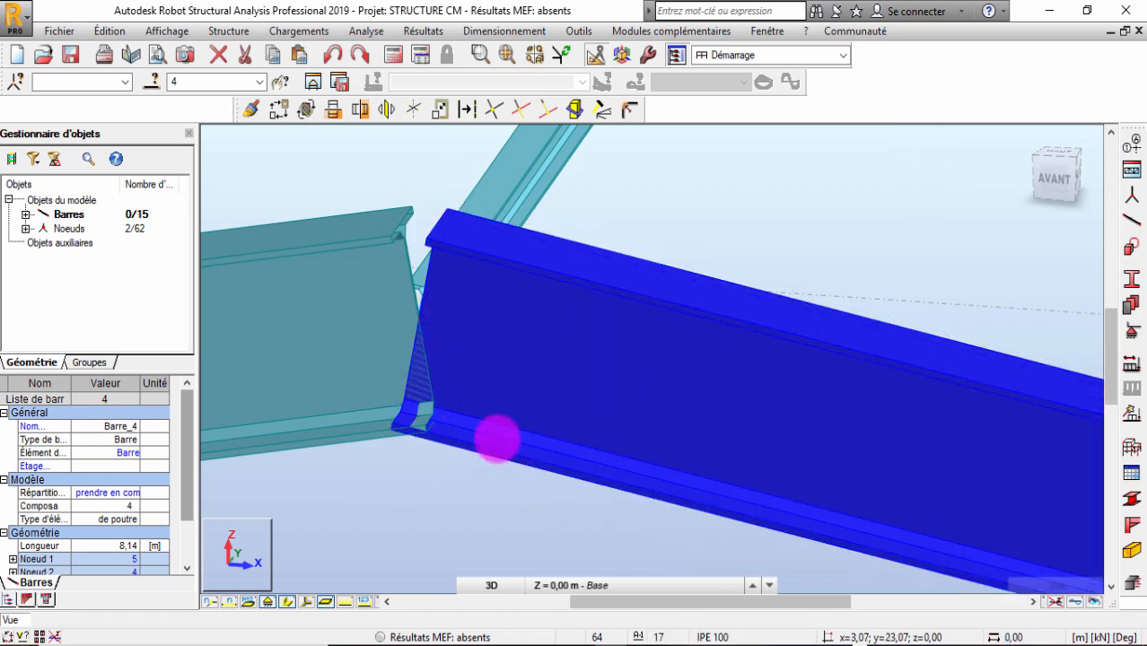
click(501, 400)
click(305, 601)
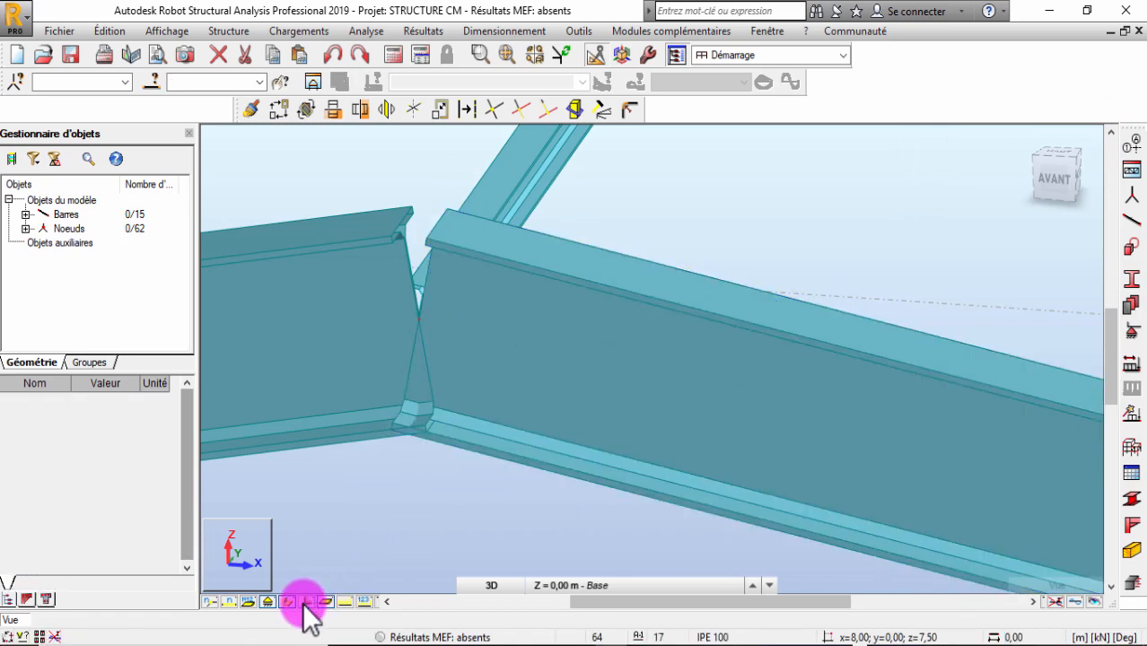
click(287, 601)
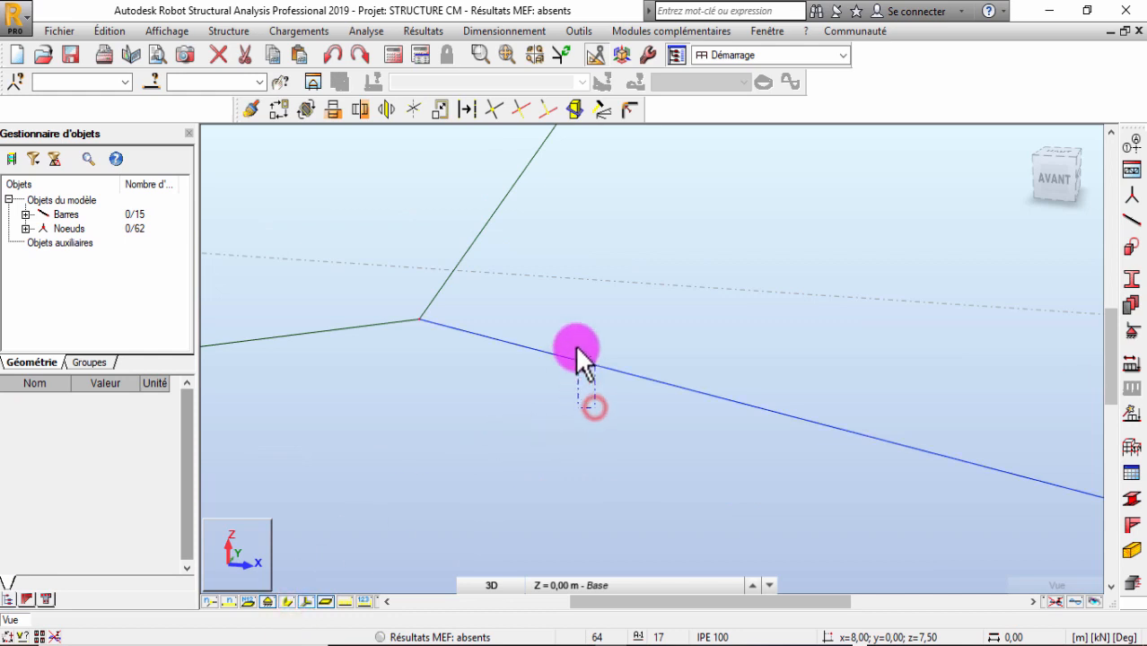
Set up a division of the front rafter (bar 4) at a relative distance of 0.95 % from its end
click(576, 348)
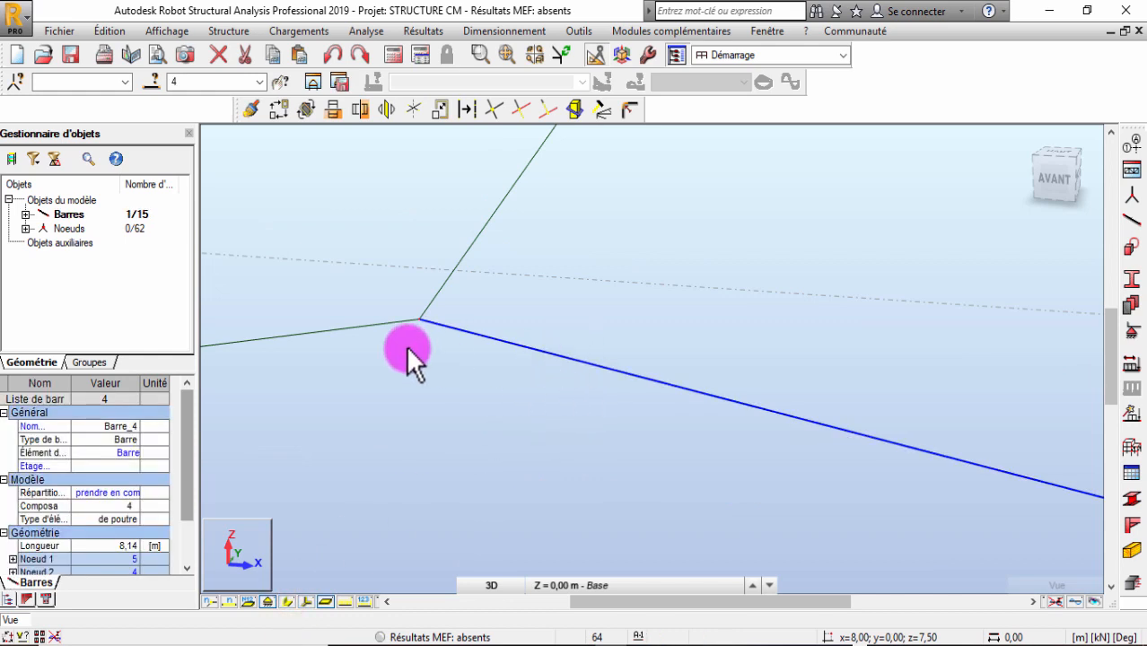
click(467, 108)
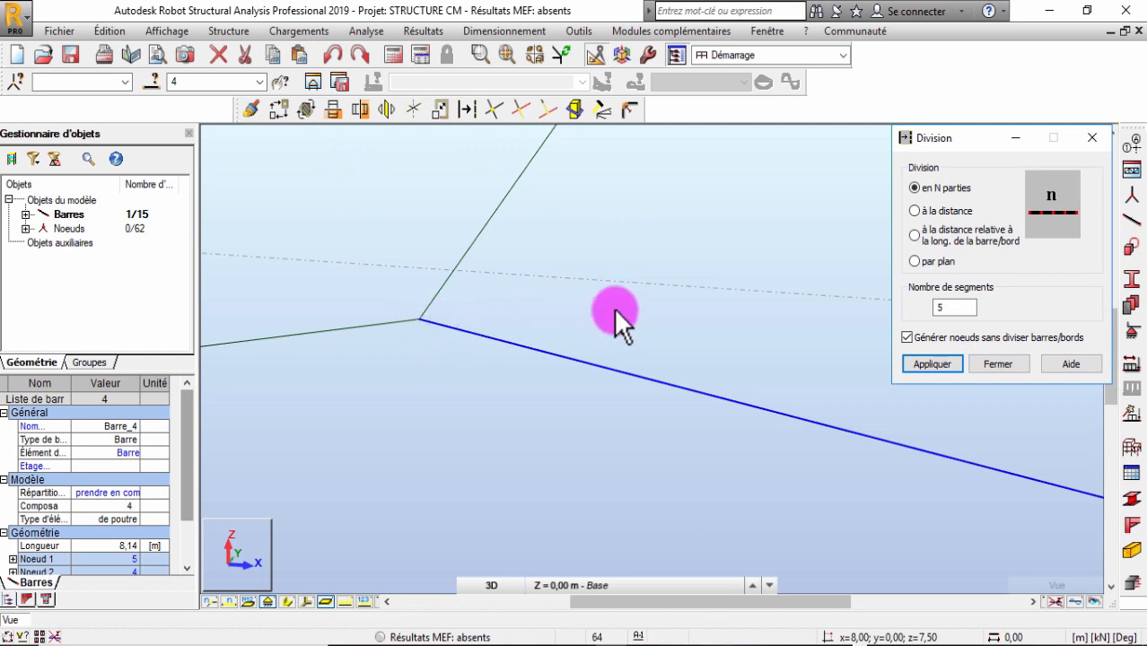
click(916, 234)
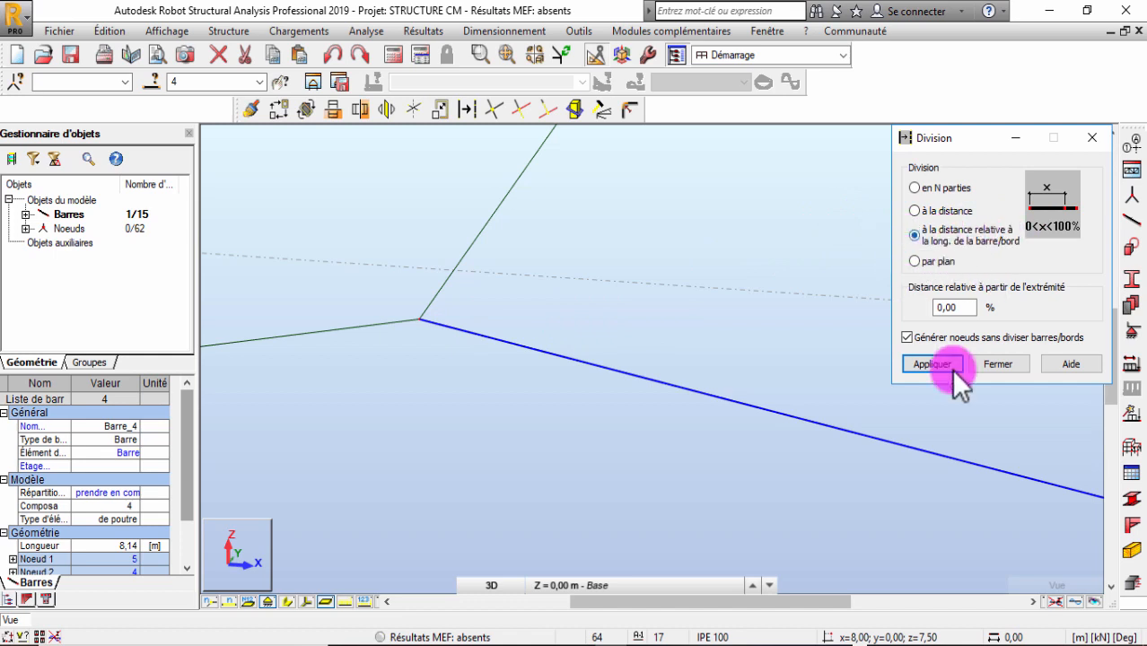
double_click(949, 307)
text(0.)
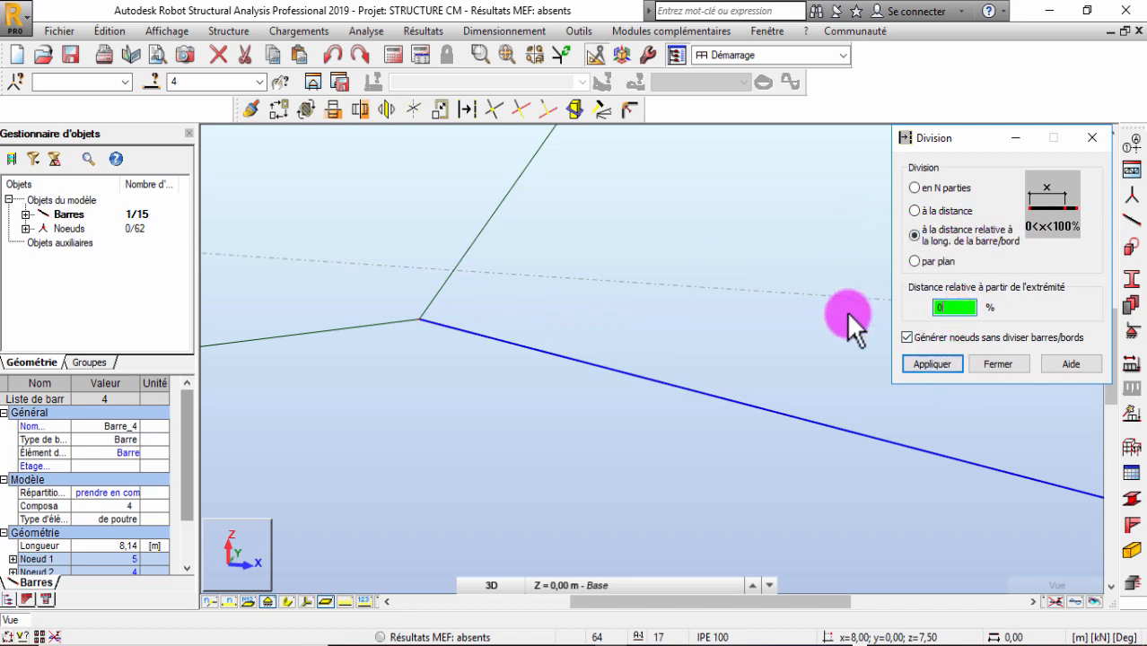
text(95)
Examine bar 4's geometry properties and both rafter ends, from the ridge to the eave, before applying the division
click(187, 418)
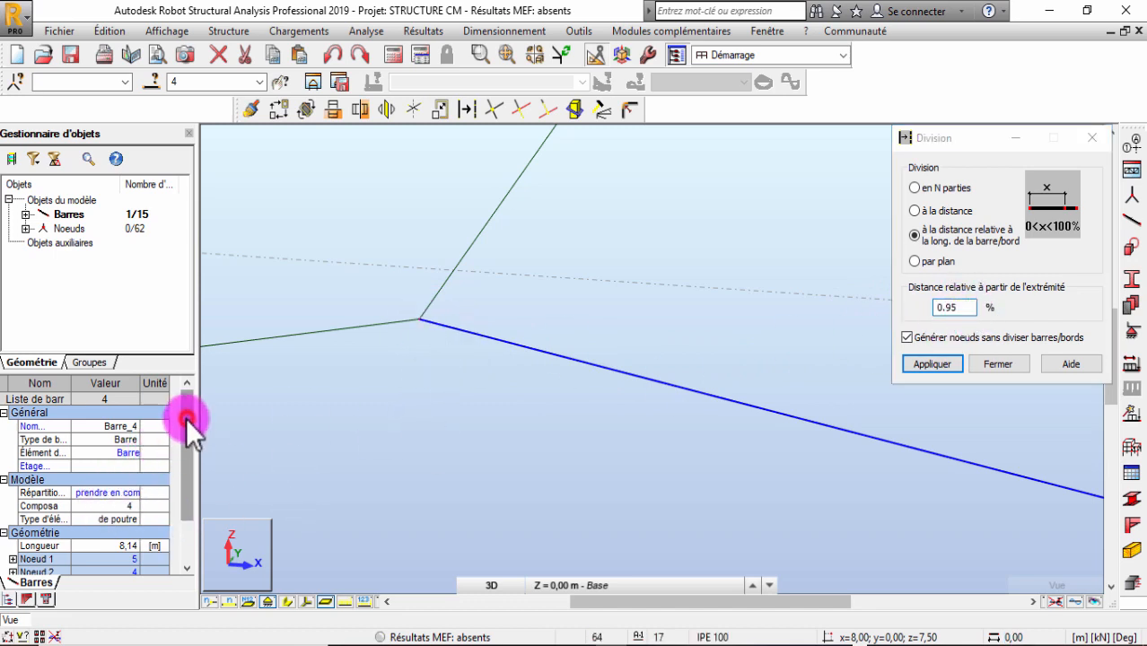
scroll(183, 430, down, 2)
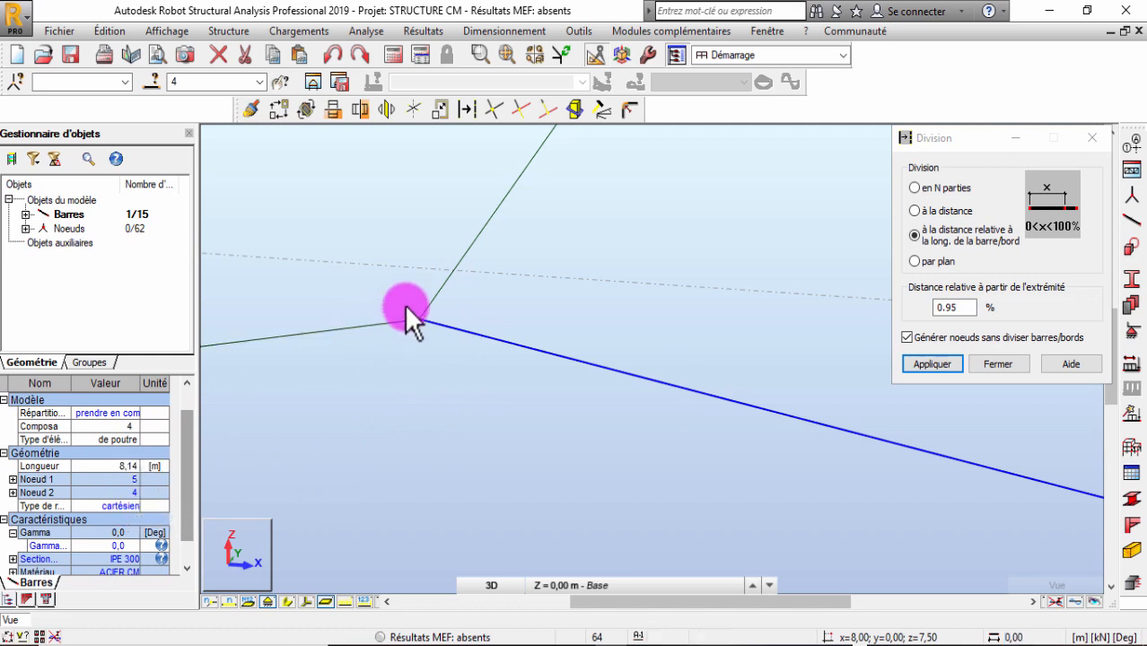
middle_drag(422, 316, 368, 324)
scroll(368, 324, down, 5)
scroll(920, 466, up, 4)
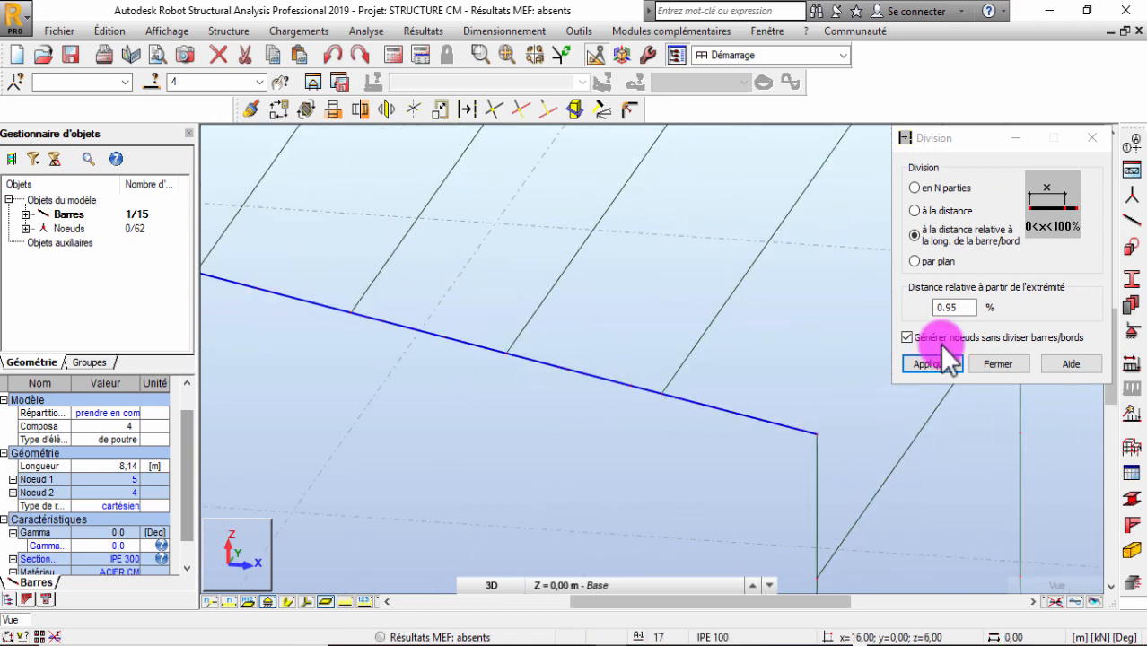
double_click(963, 307)
click(915, 355)
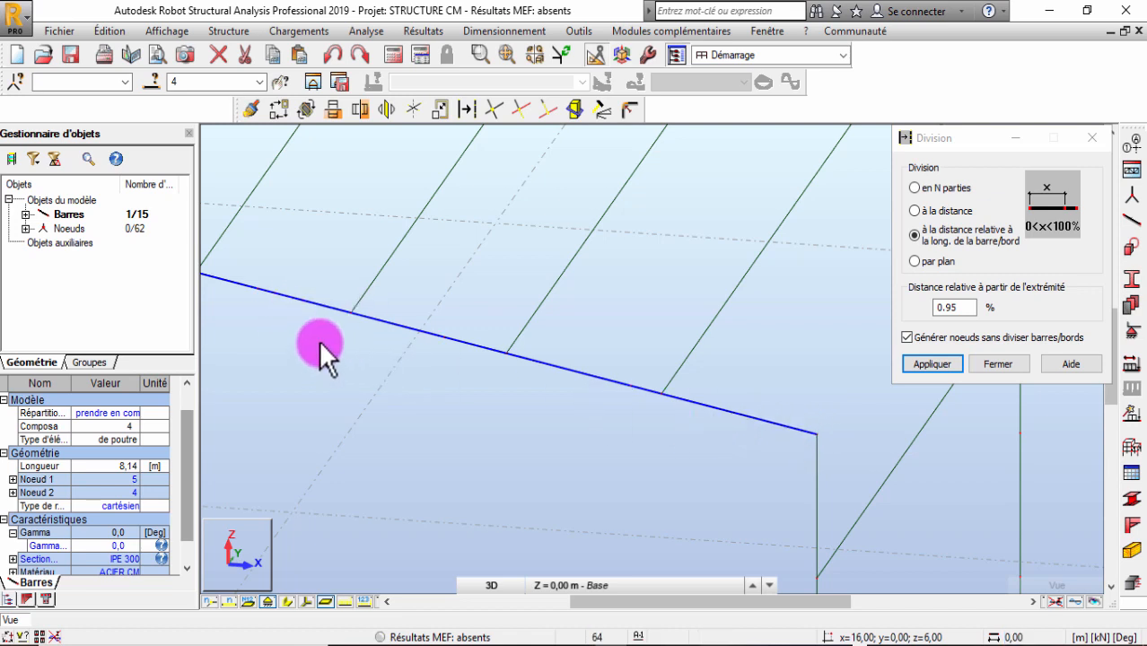
double_click(963, 307)
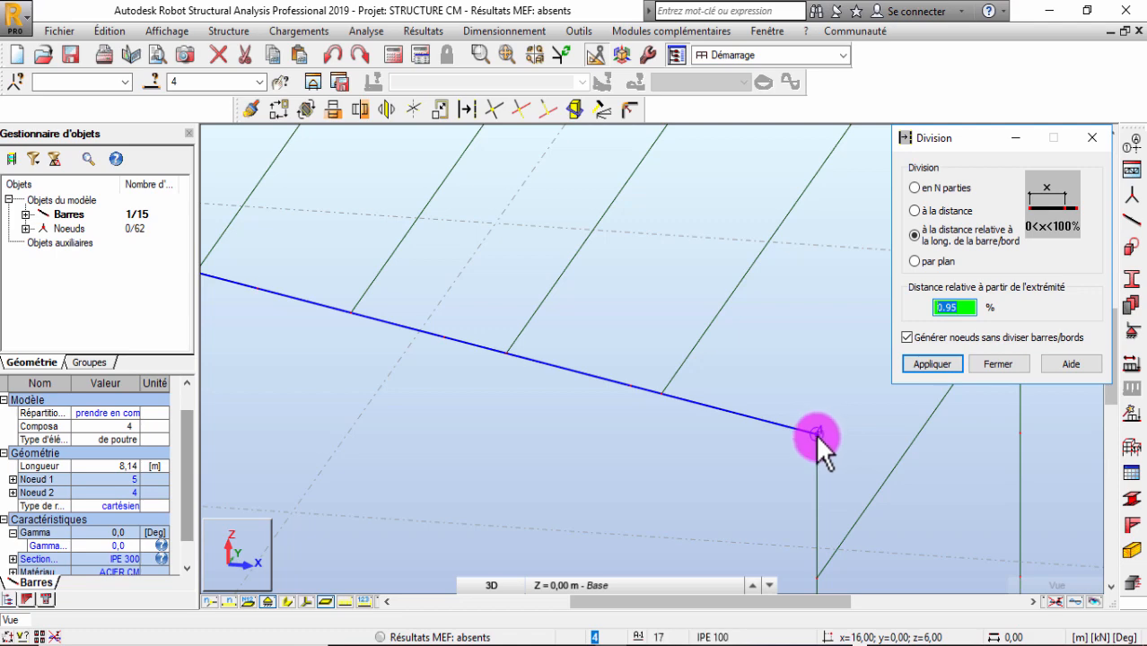
scroll(1004, 561, down, 2)
scroll(885, 480, up, 2)
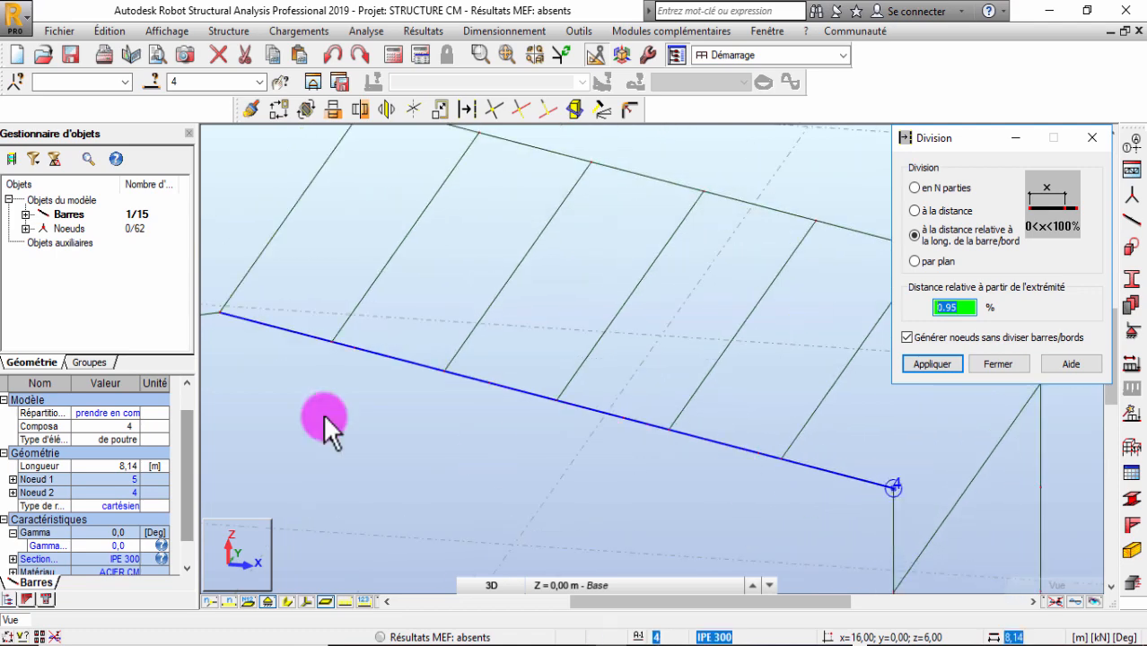
scroll(828, 440, down, 2)
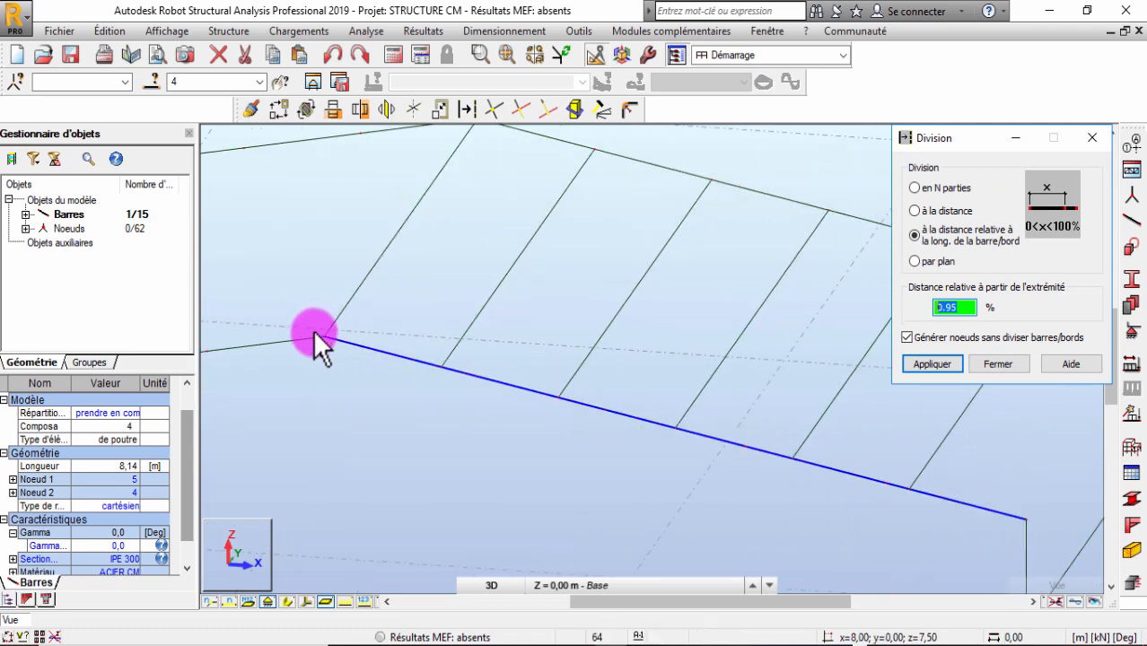
scroll(332, 338, up, 2)
scroll(323, 340, up, 1)
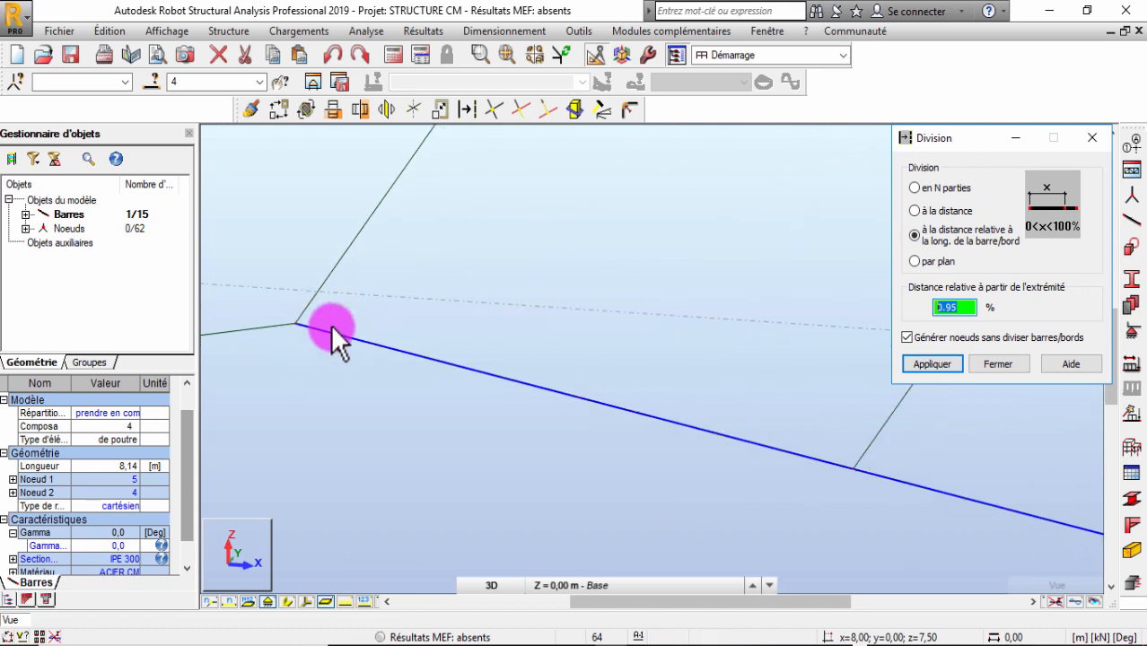
scroll(323, 339, up, 1)
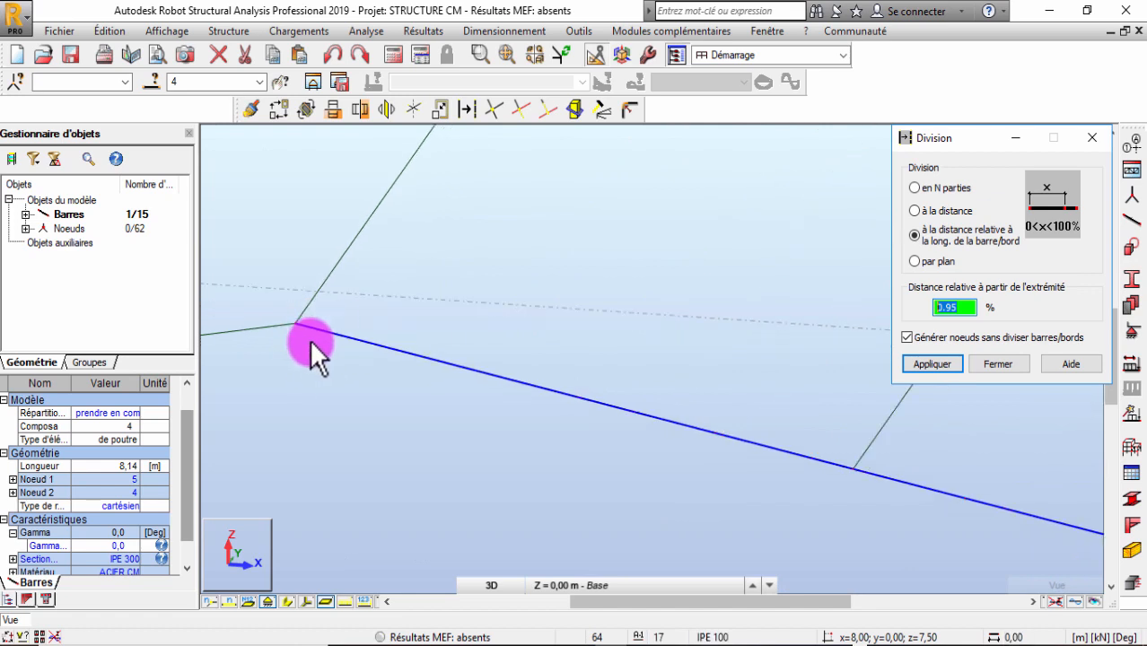
Apply the 0.95 % division to generate a node without splitting the rafter, inspect it near the ridge, and close the Division dialog
click(912, 338)
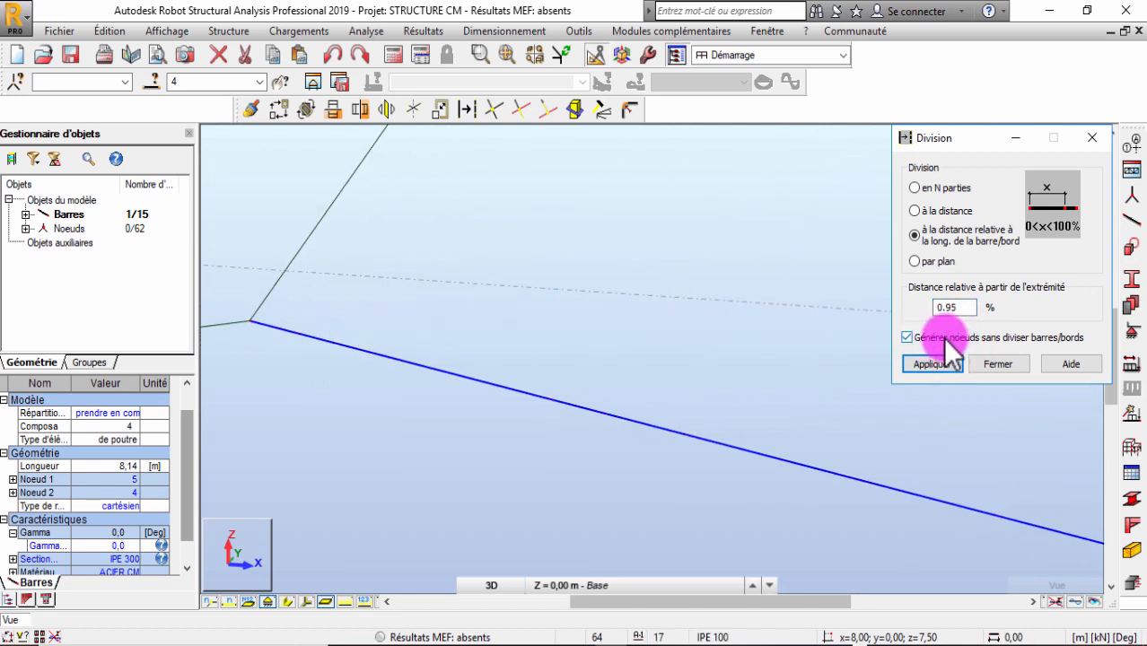
click(932, 364)
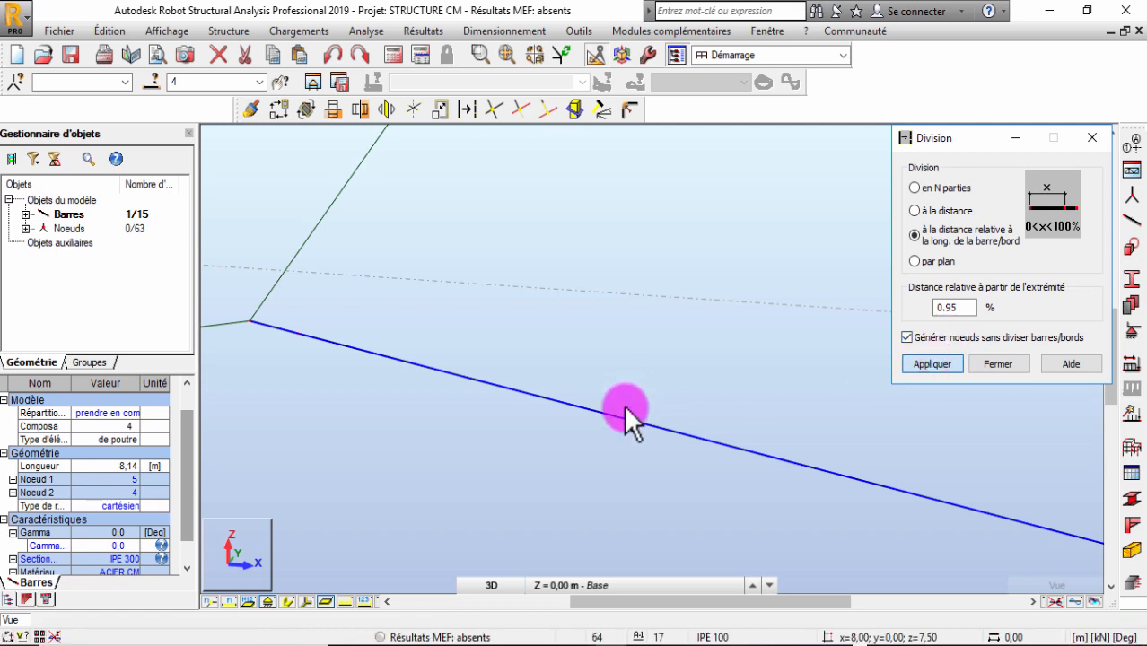
scroll(883, 482, down, 2)
middle_drag(571, 363, 463, 417)
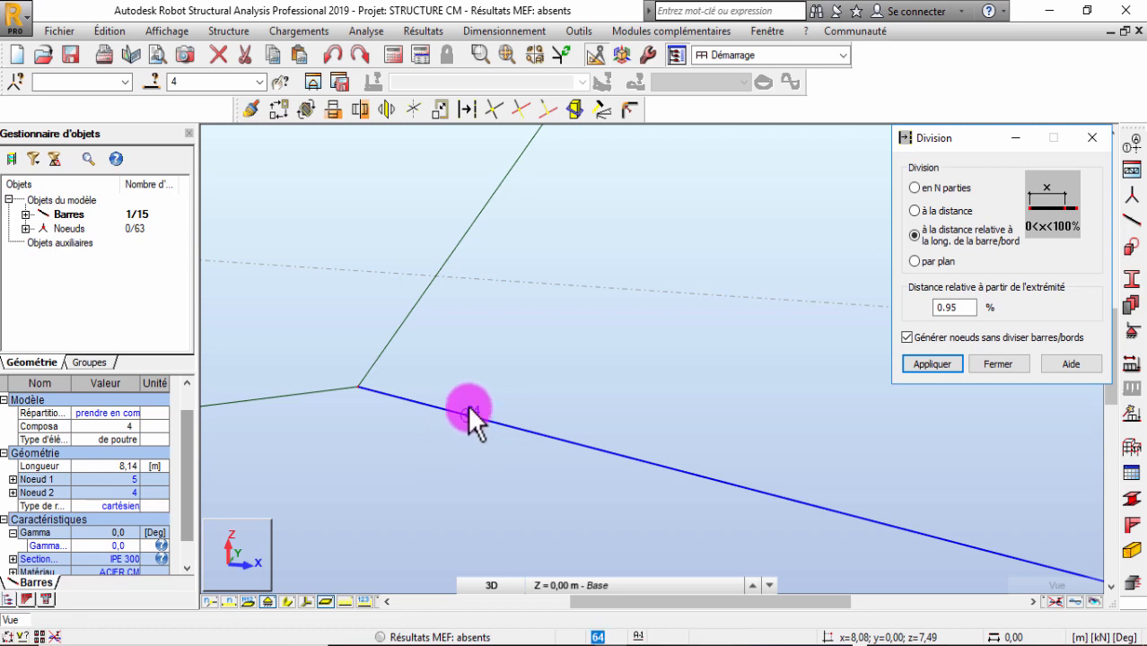
middle_drag(461, 411, 332, 454)
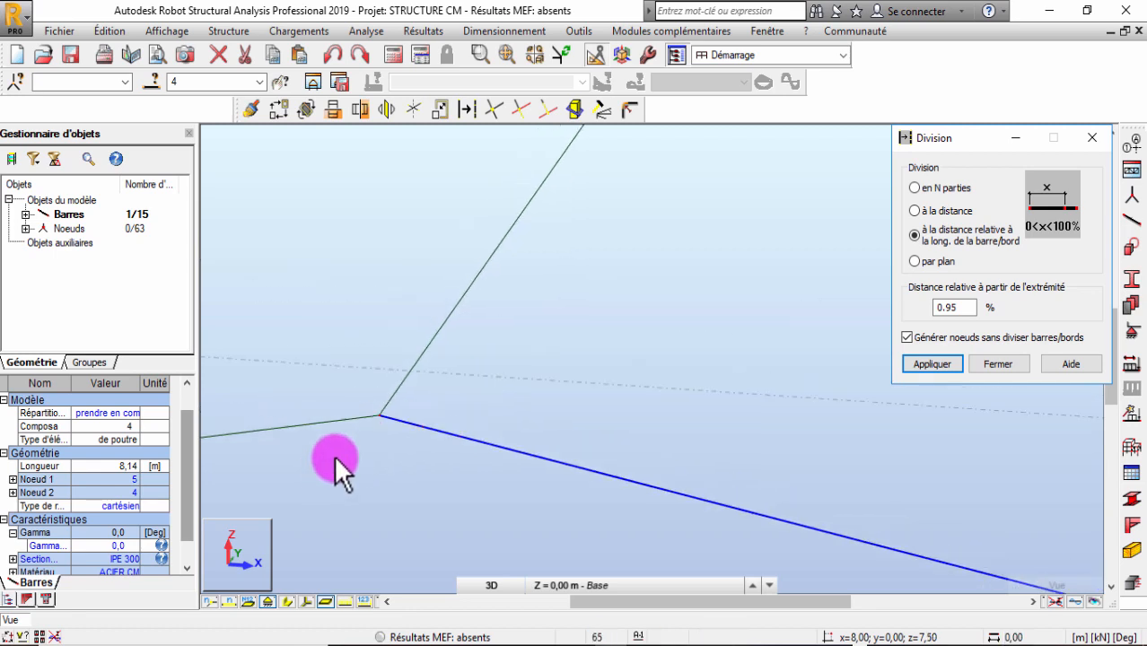
click(1076, 139)
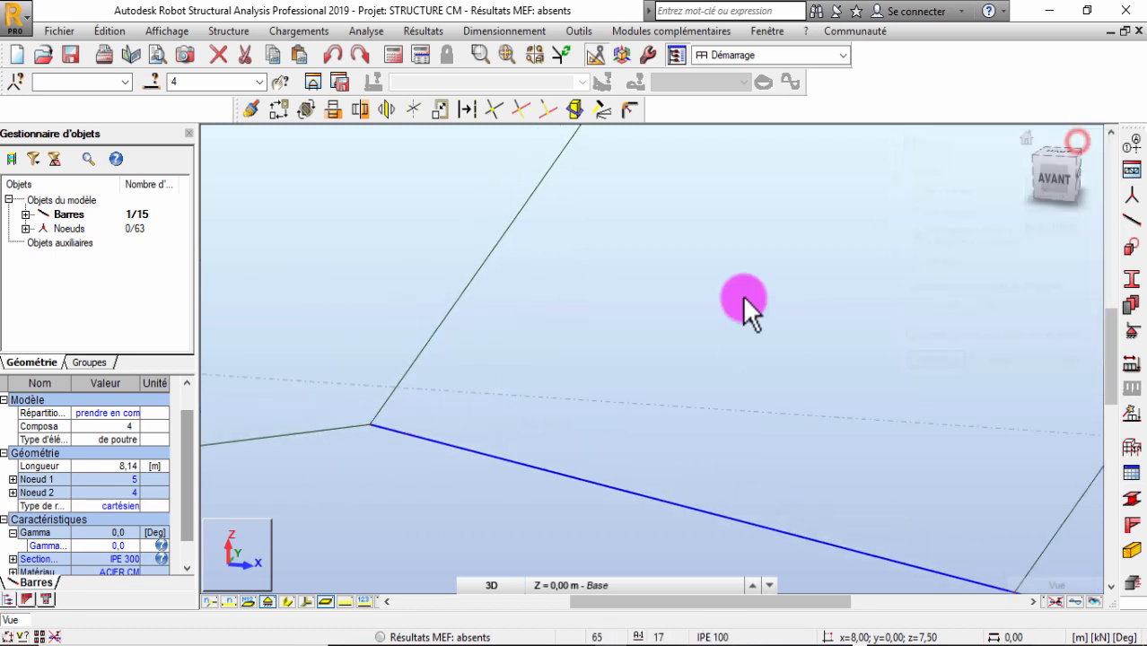
Move the ridge purlin (bar 16) from the ridge onto the new rafter node by 0,08; 0,00; -0,01 m, and redisplay the section shapes
click(402, 350)
scroll(395, 384, down, 5)
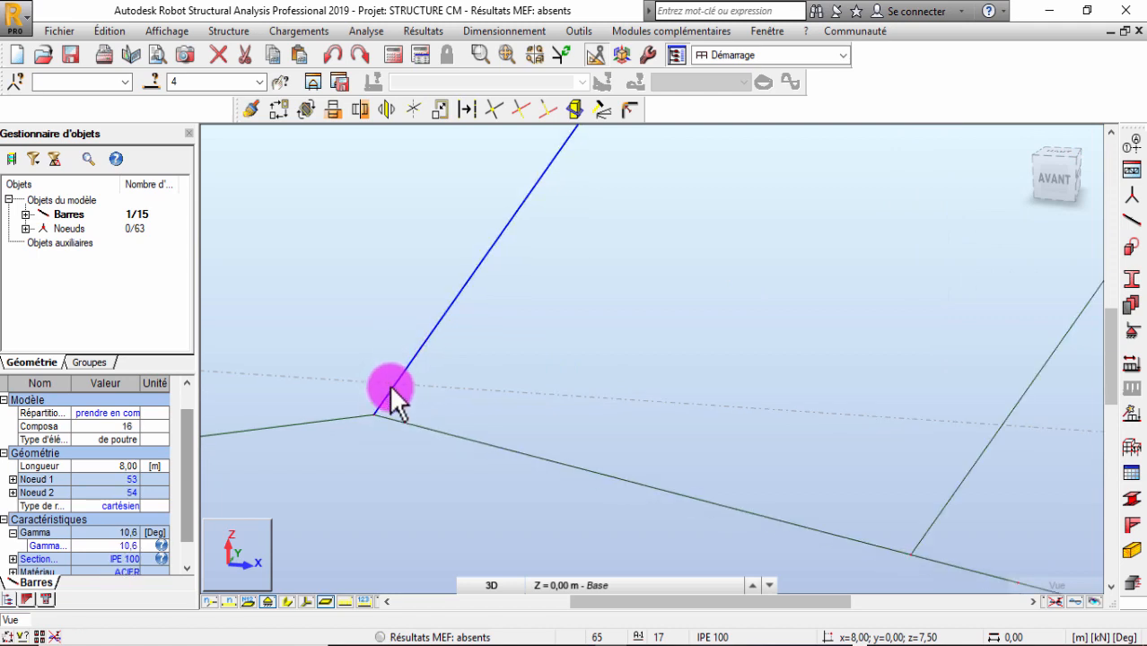
scroll(402, 395, up, 3)
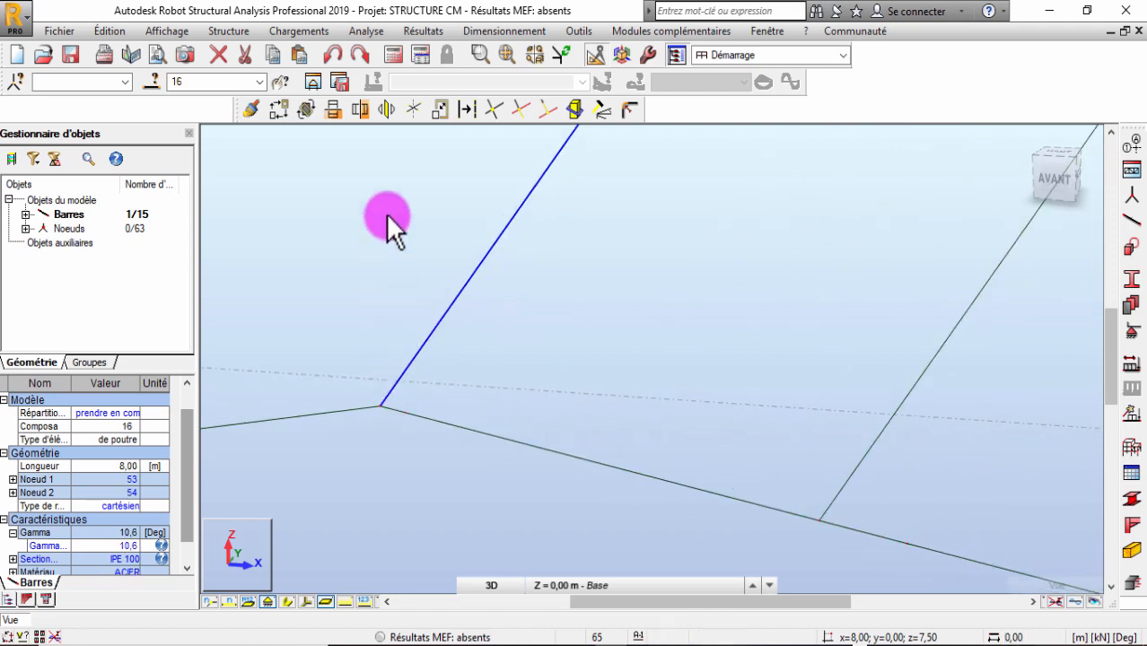
click(279, 109)
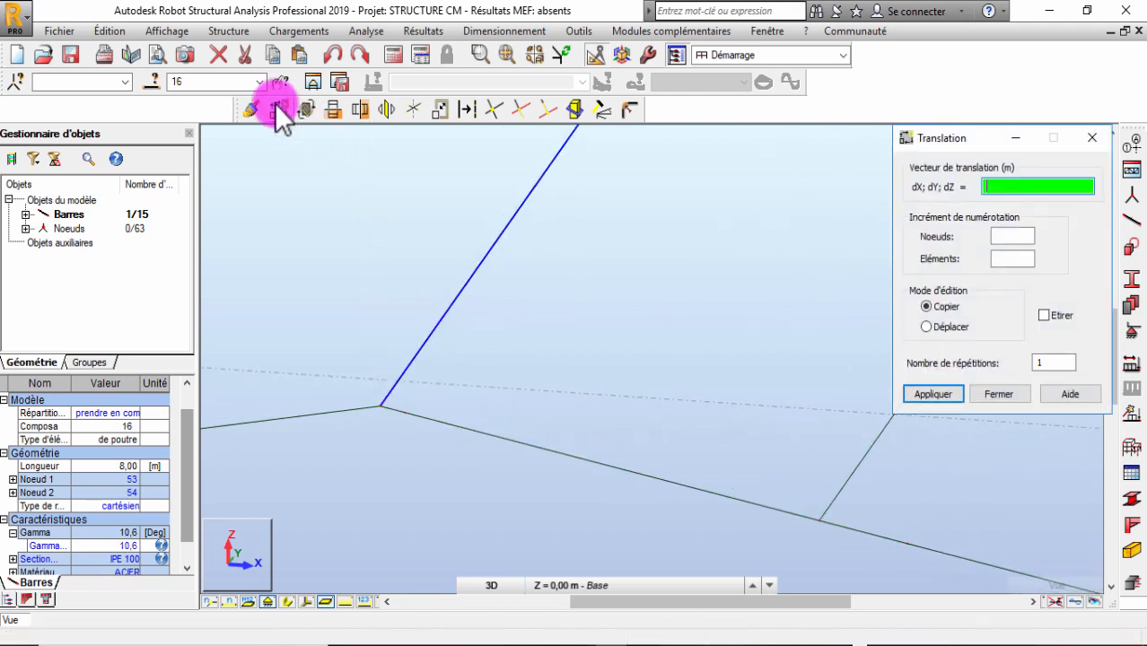
click(925, 326)
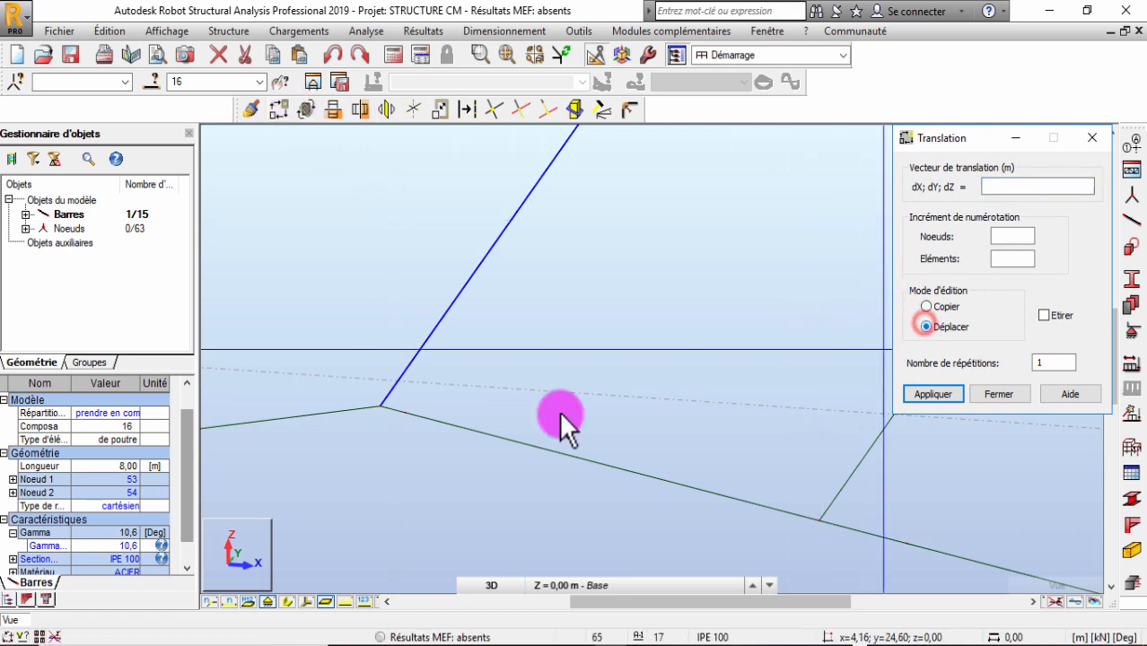
click(383, 408)
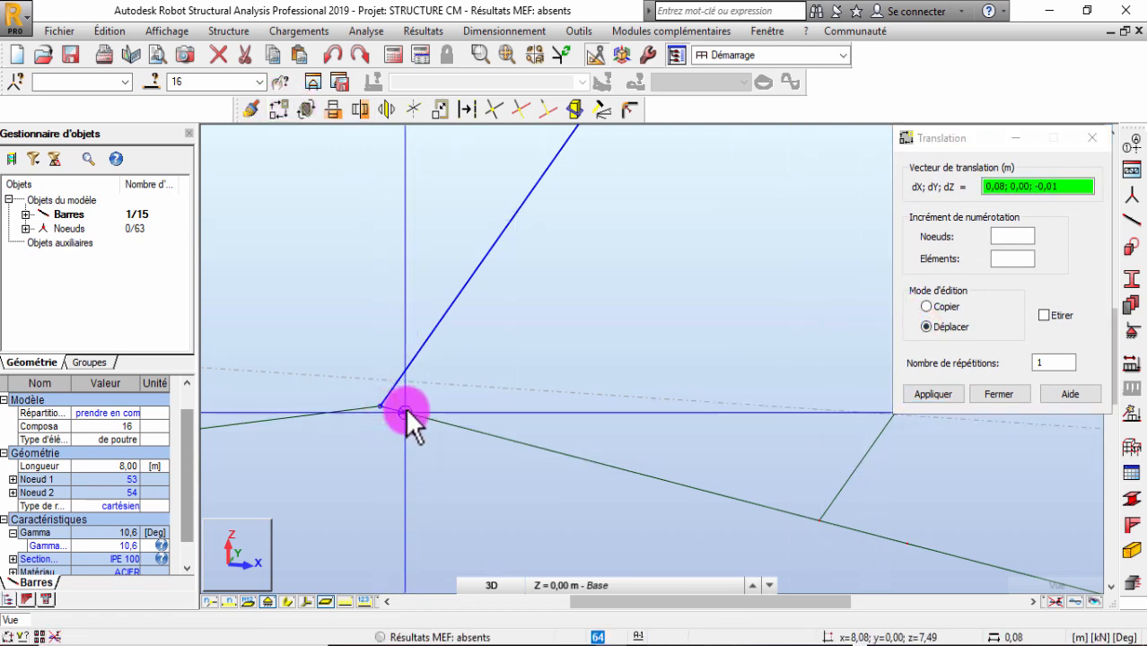
click(405, 409)
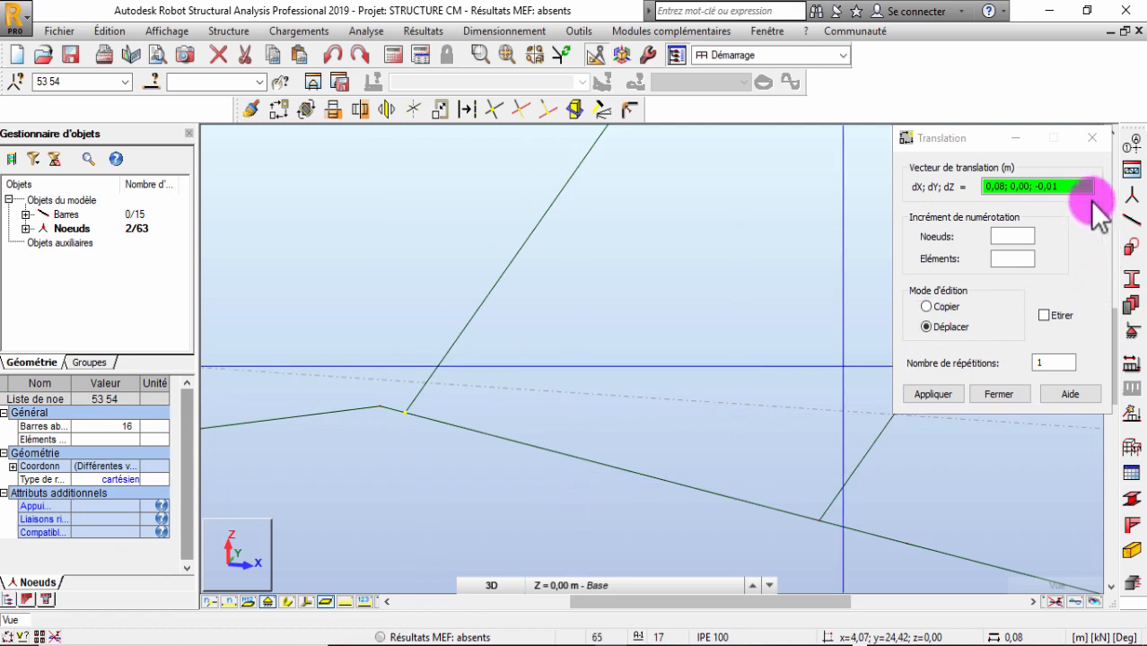
click(267, 599)
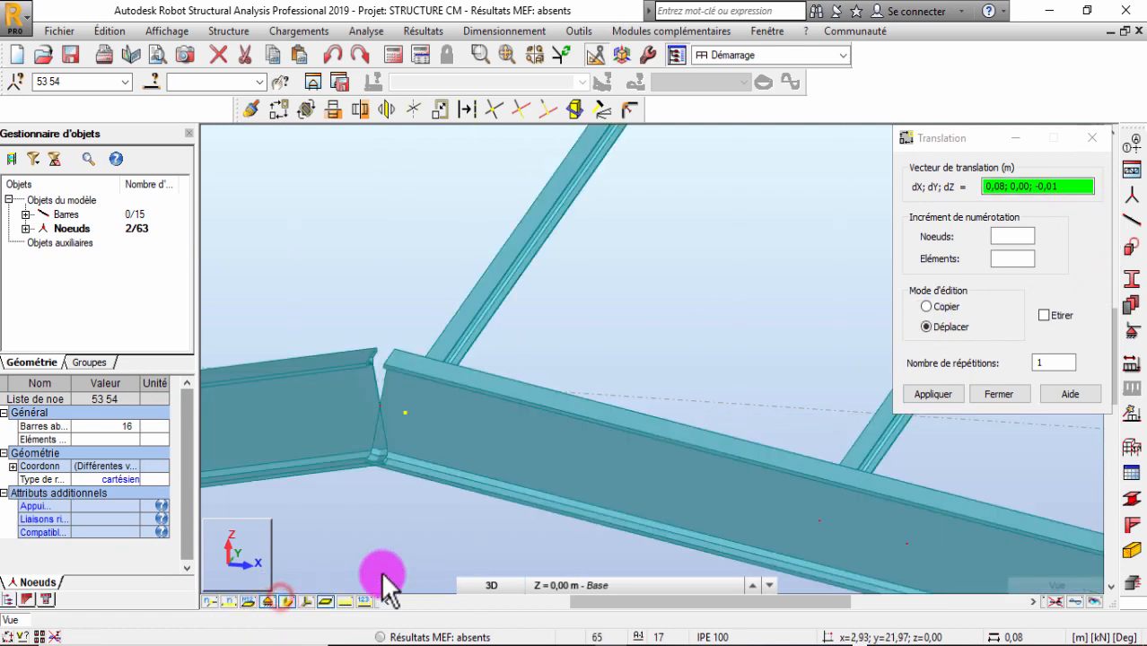
click(1087, 140)
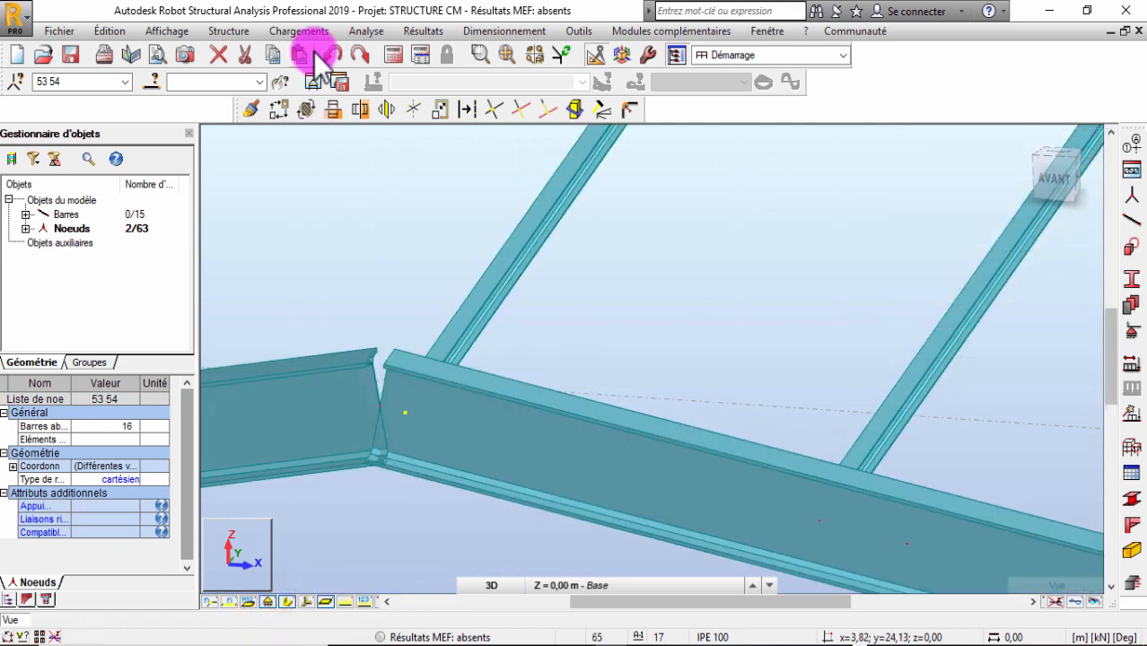
Open the bar offsets definitions, inspect how the moved ridge purlin sits on the rafters, and close the offsets dialog
click(240, 36)
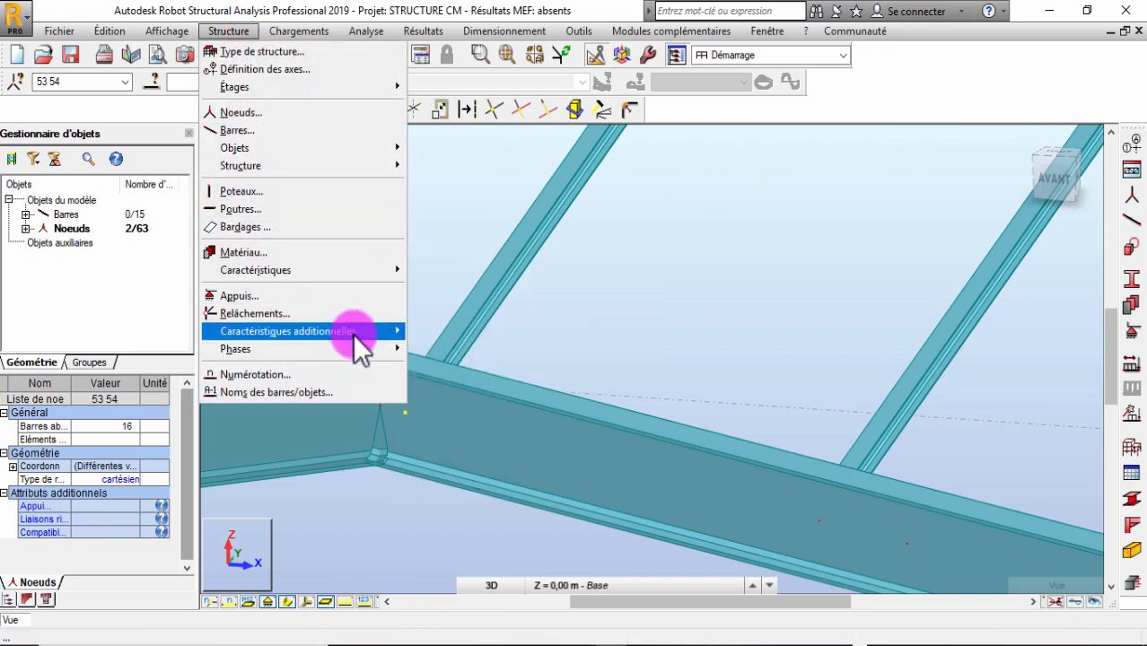
mouse_move(367, 334)
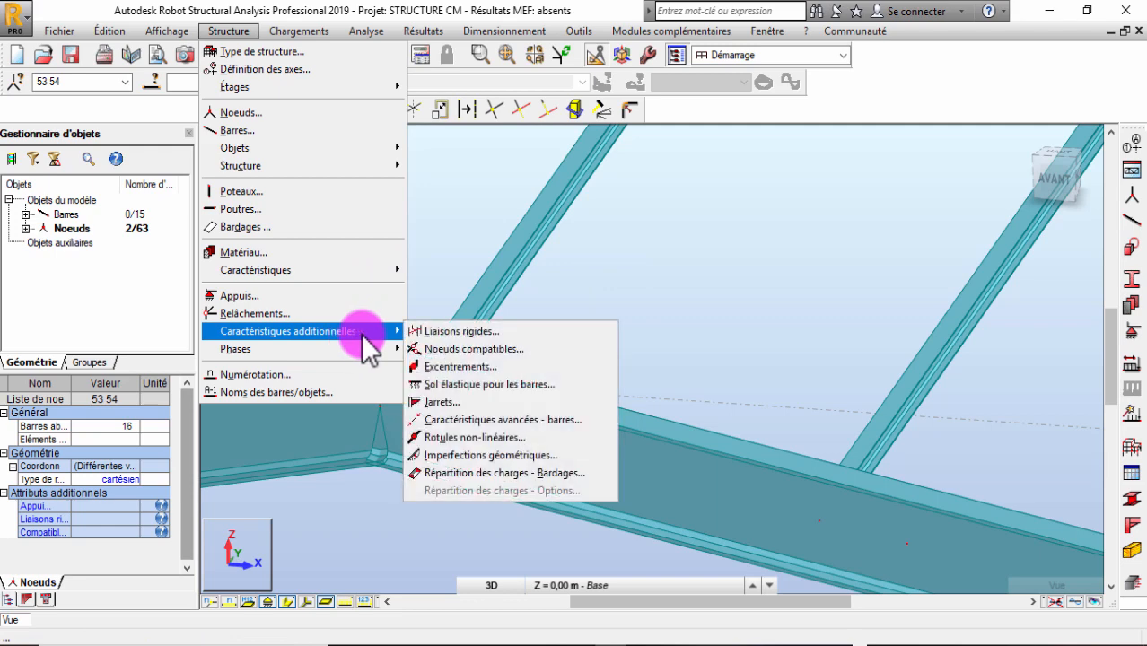
click(446, 368)
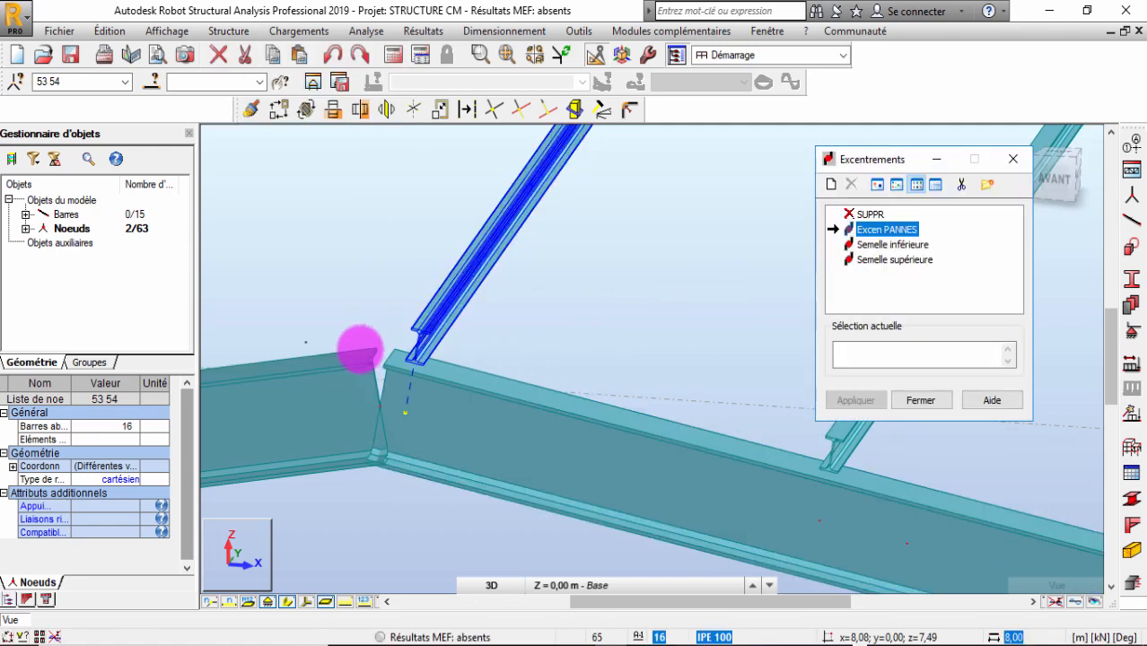
scroll(361, 350, down, 5)
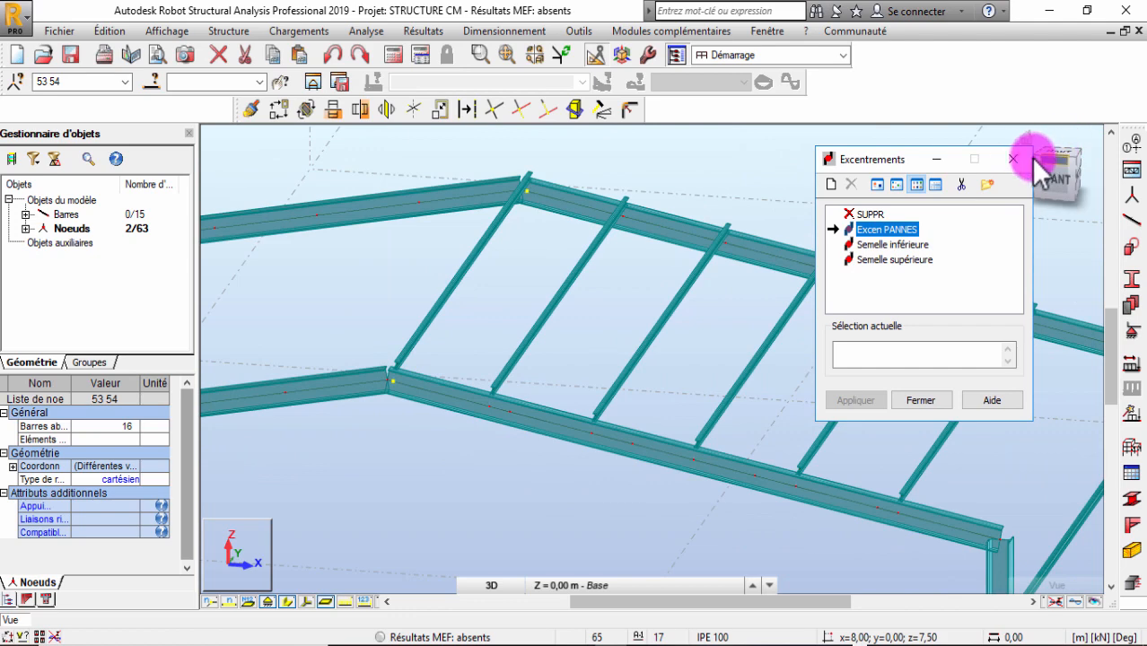
click(1012, 158)
scroll(503, 350, down, 4)
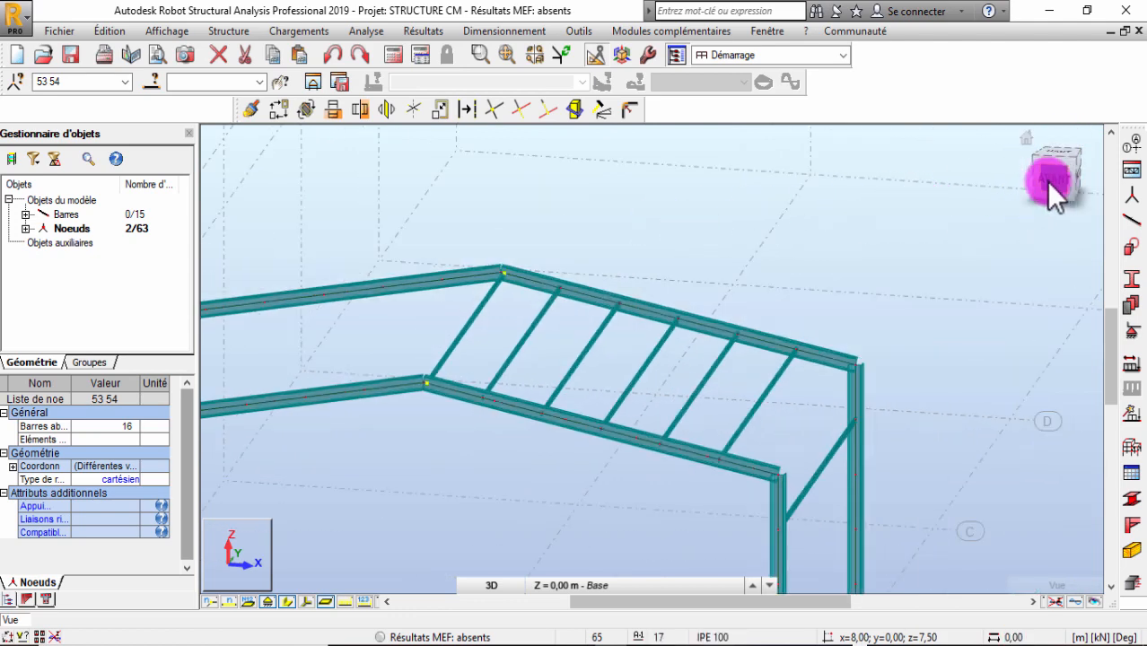
Examine the eave corner where the rafter meets the column head, along with the side bar between the two columns
scroll(709, 386, down, 2)
scroll(772, 439, up, 3)
scroll(628, 382, up, 4)
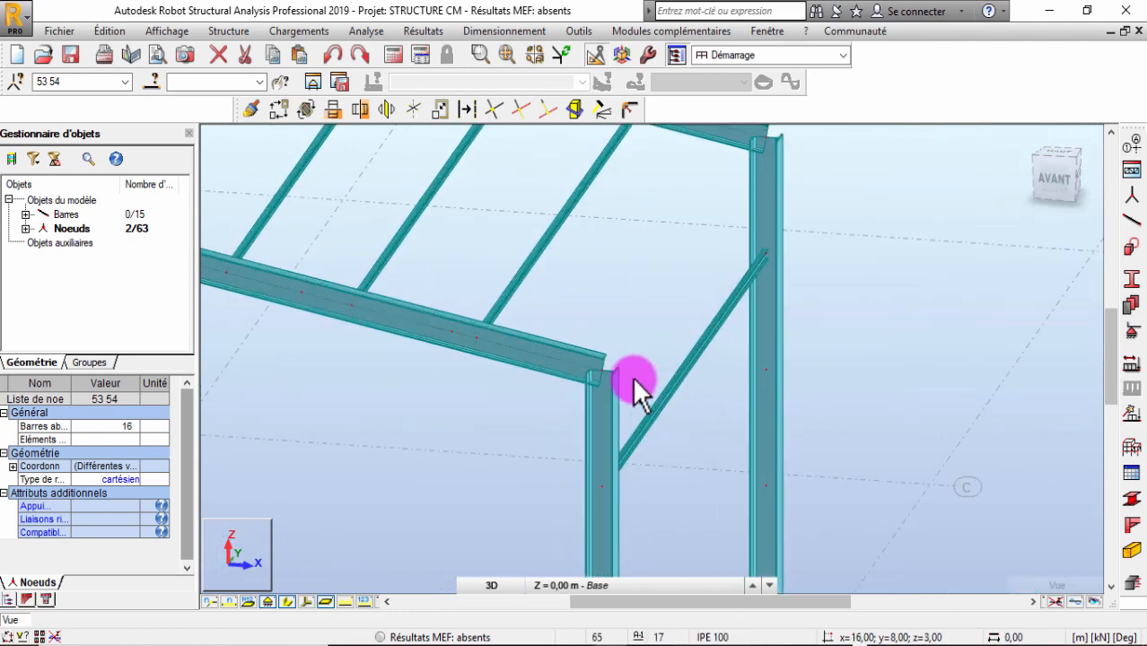
scroll(601, 339, up, 2)
scroll(717, 504, down, 2)
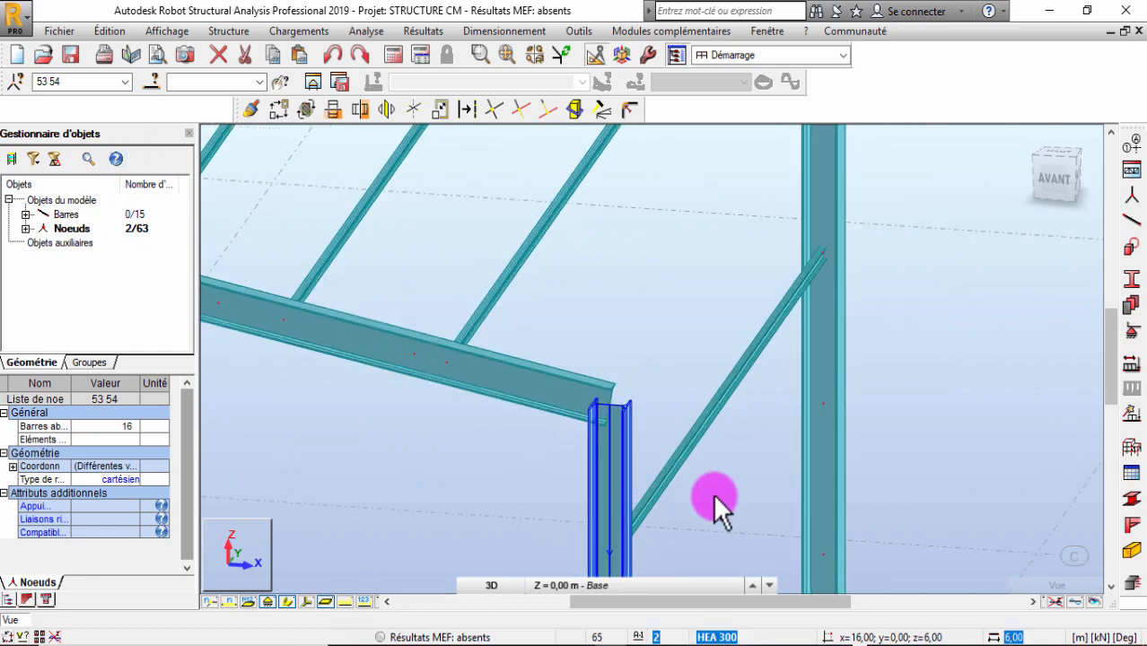
scroll(338, 297, down, 3)
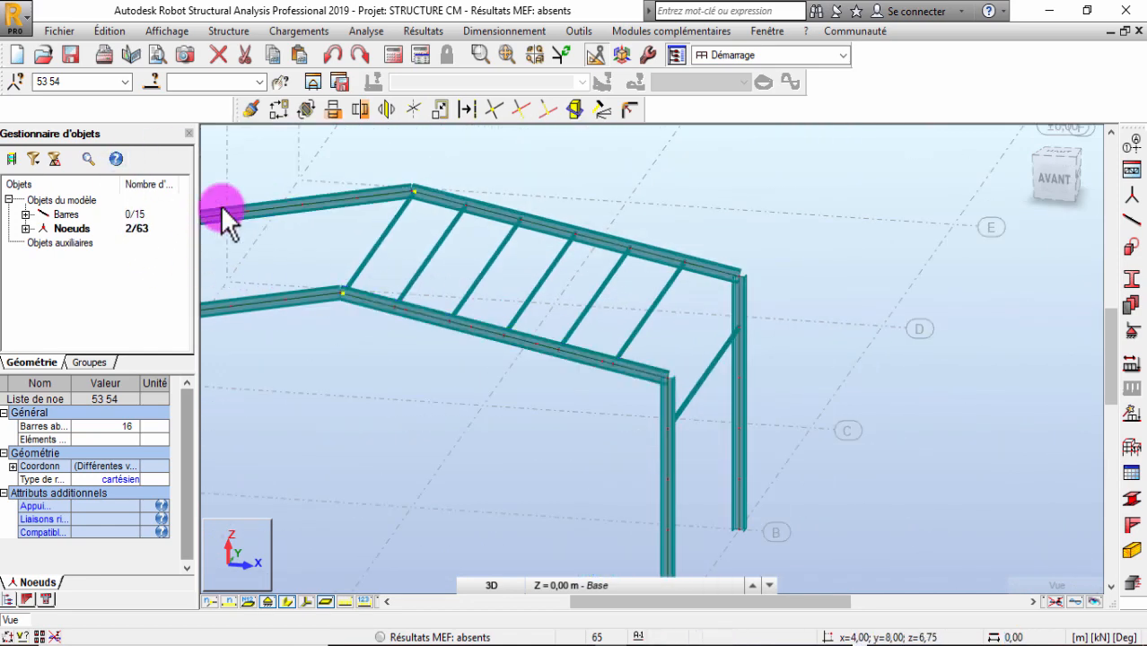
scroll(738, 363, up, 2)
scroll(626, 366, up, 2)
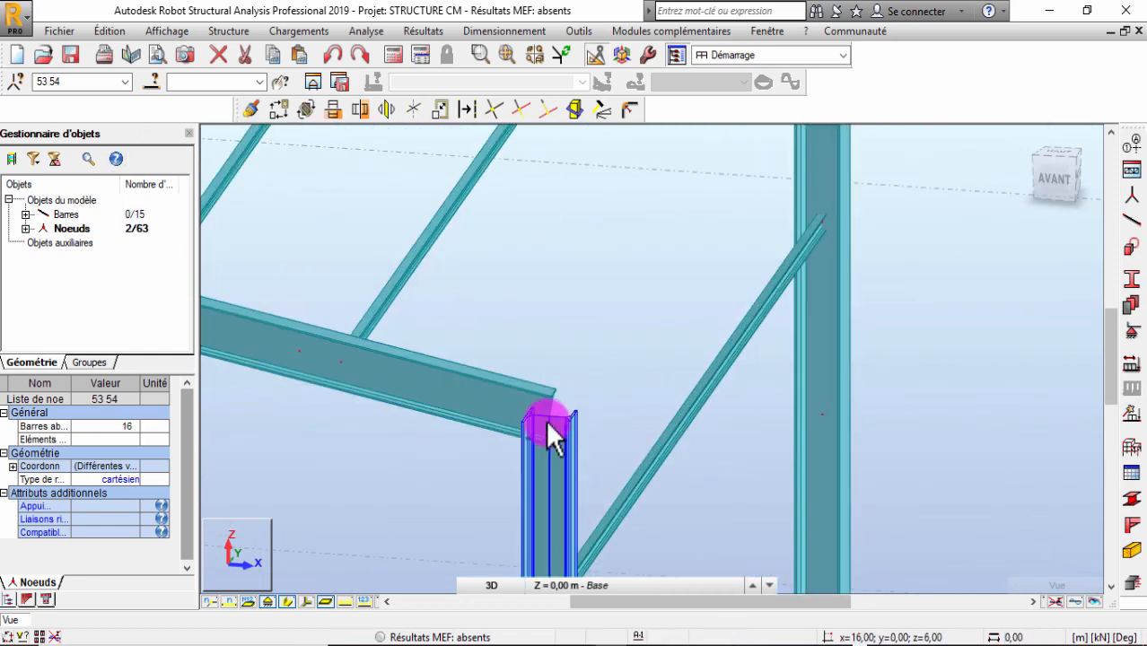
scroll(555, 408, down, 1)
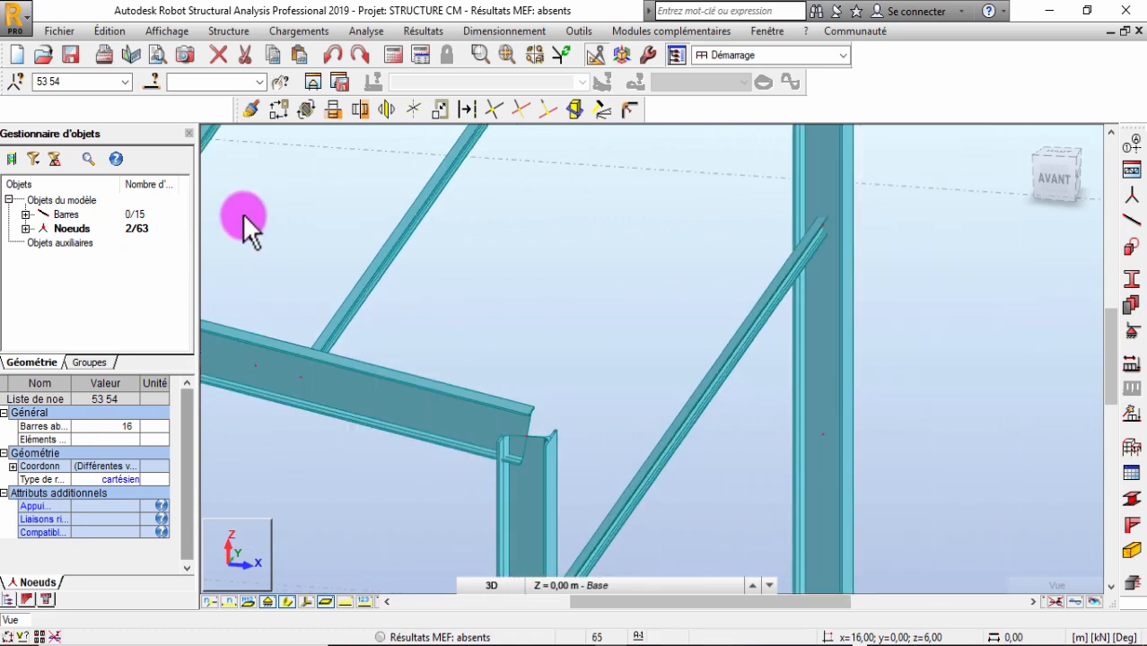
Add an IPE 270 eave beam from the front column head at 16,00; 0,00; 6,00 to the rear column head
click(1130, 220)
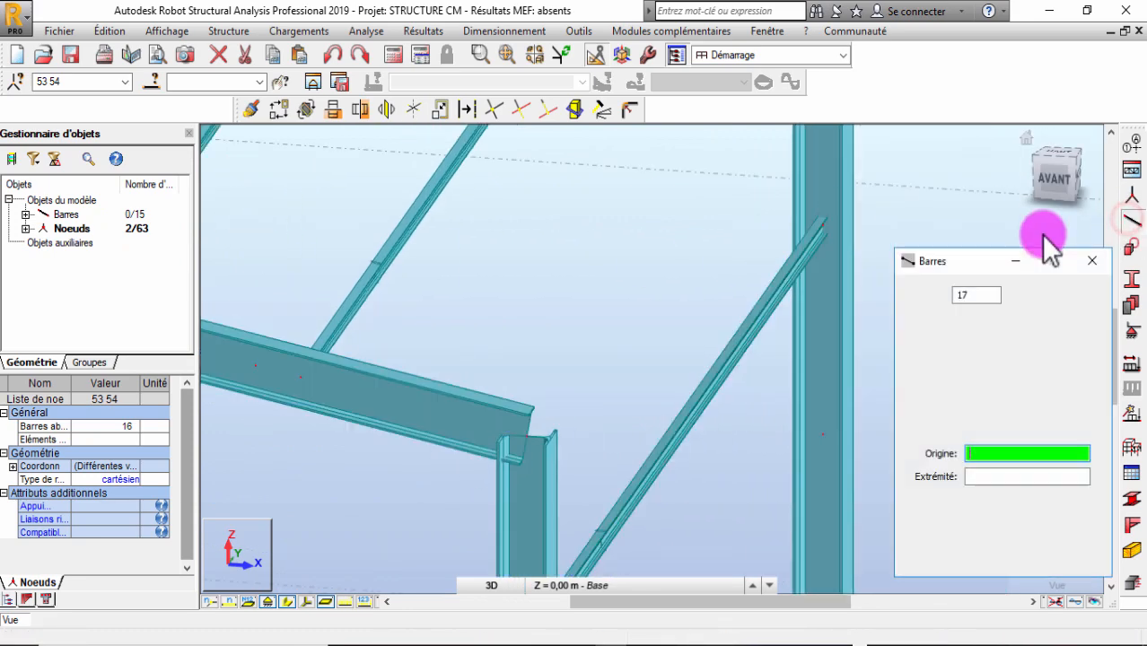
click(1037, 378)
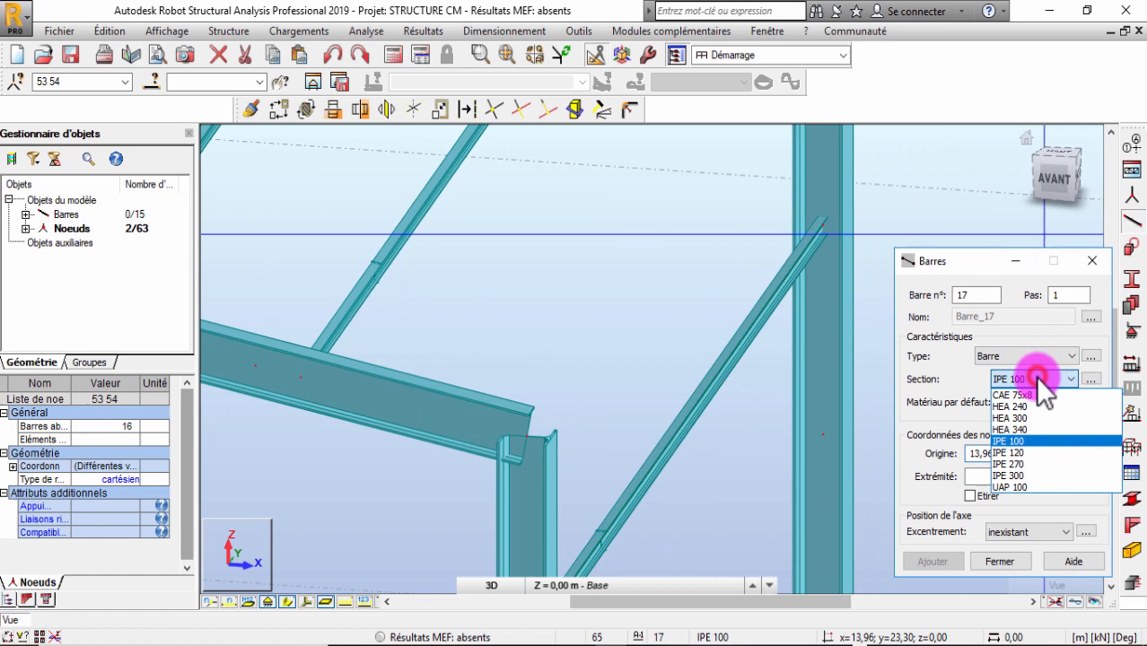
click(1012, 464)
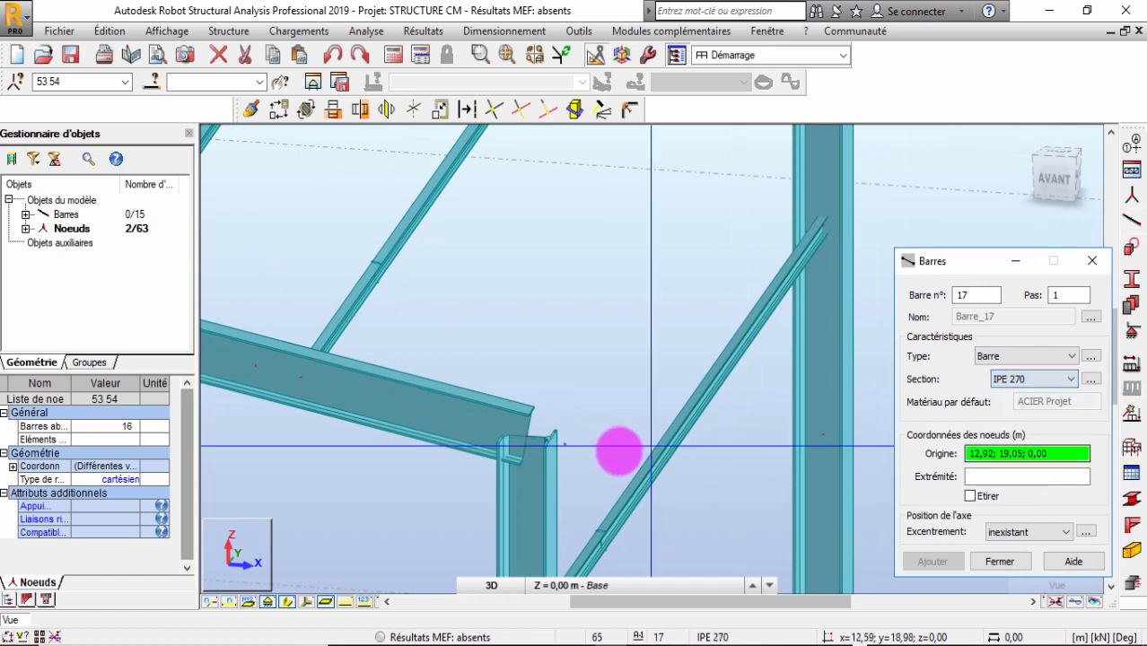
click(527, 437)
scroll(575, 386, down, 1)
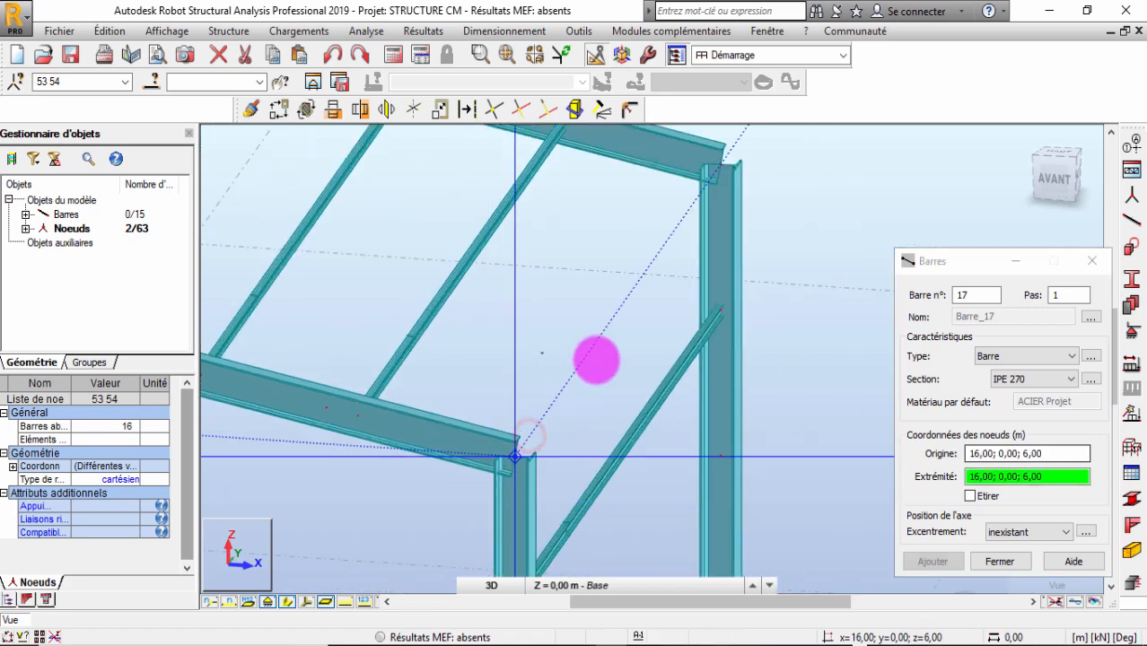
click(720, 163)
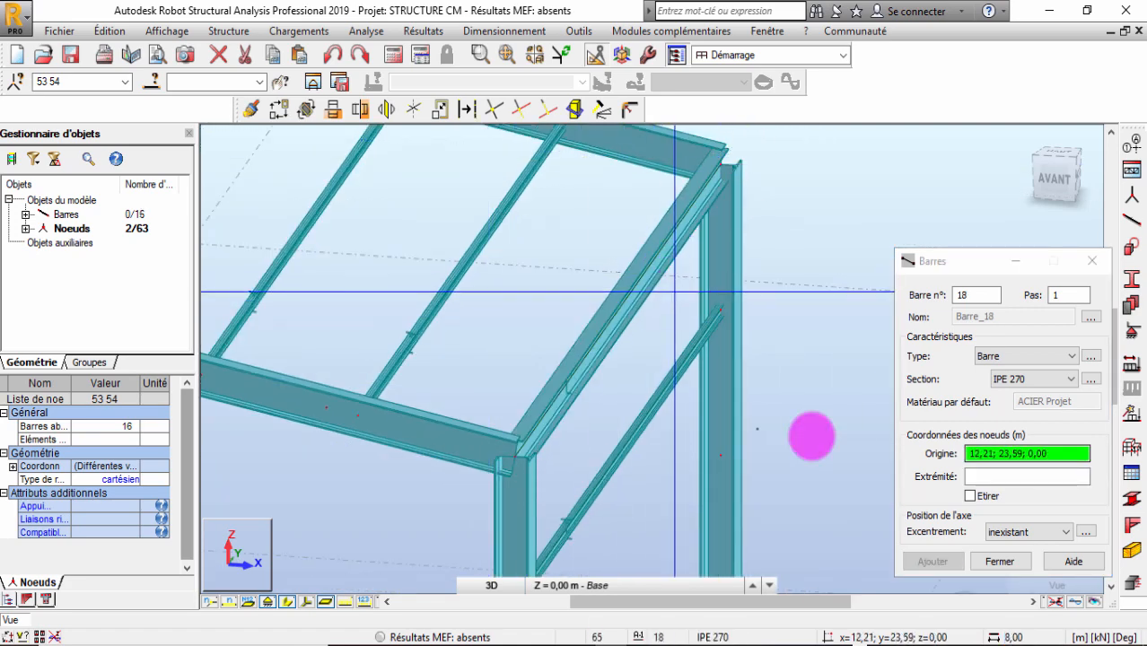
Select side bar 11 between the two columns, close the Bars dialog, and check which sections are available for it
middle_drag(736, 393, 743, 201)
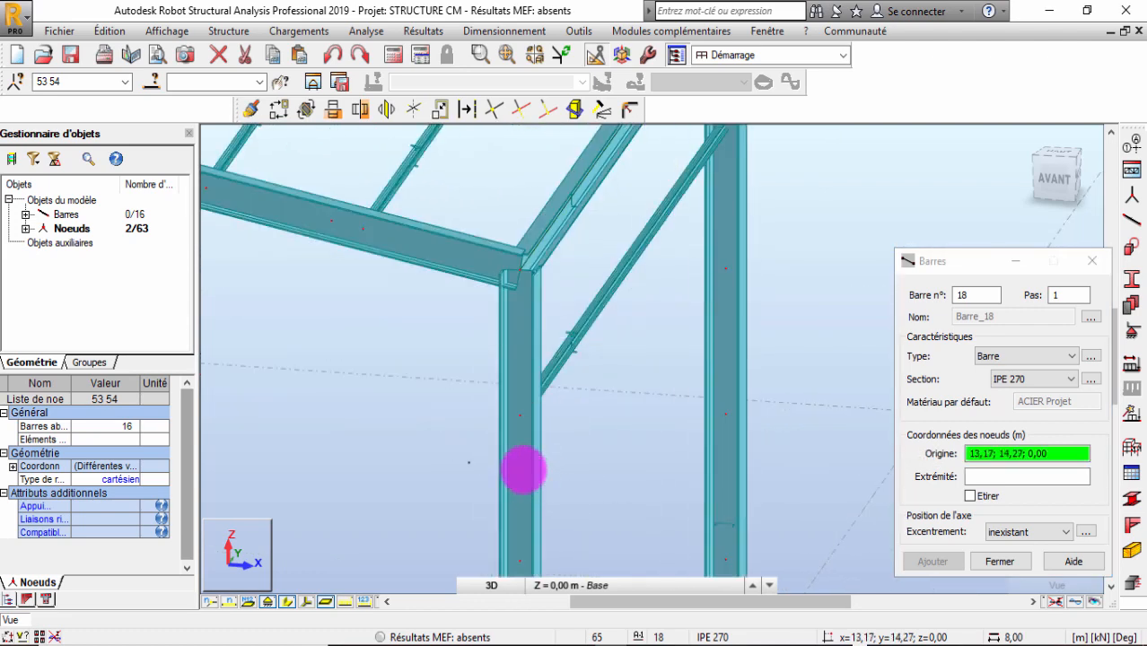
scroll(523, 405, up, 1)
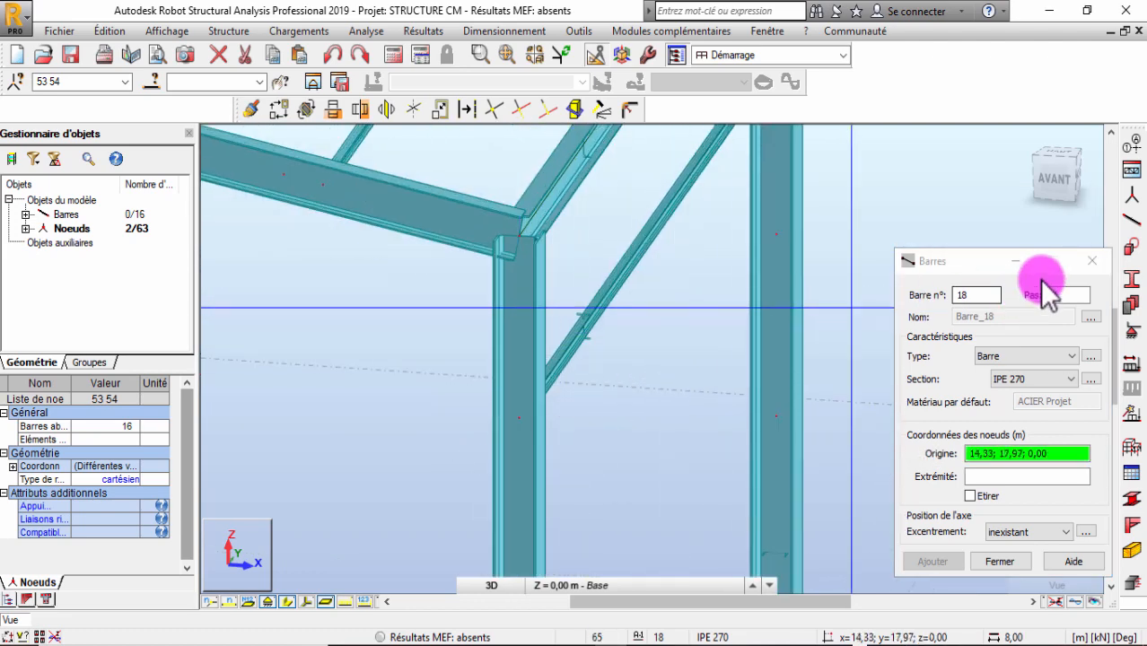
scroll(637, 308, up, 1)
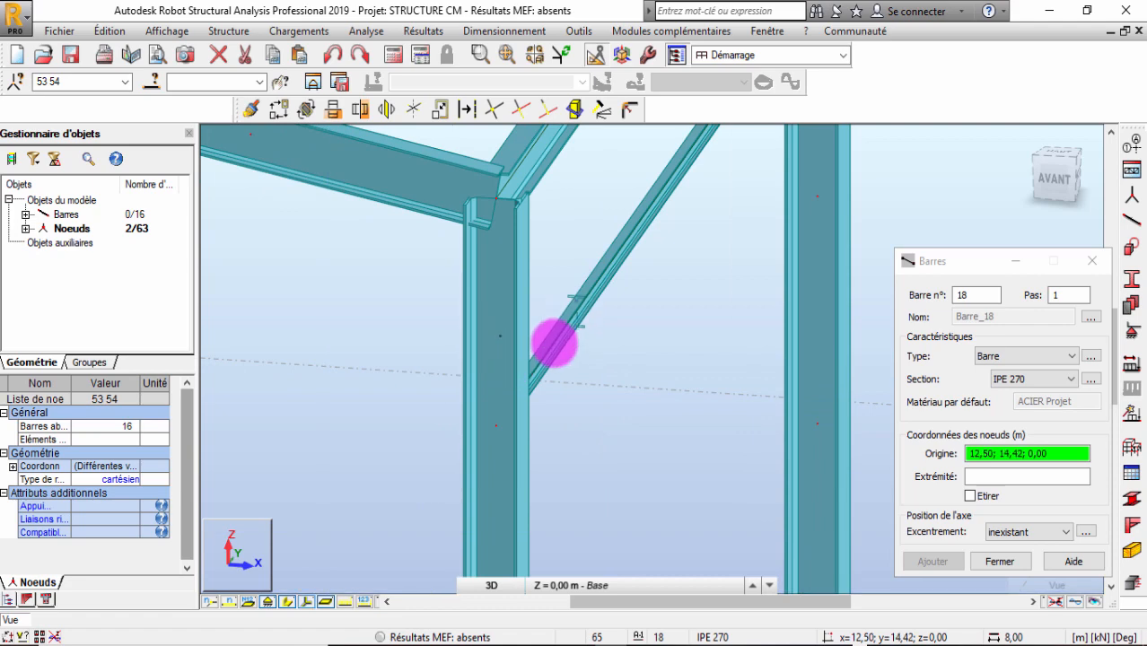
right_click(628, 332)
click(598, 357)
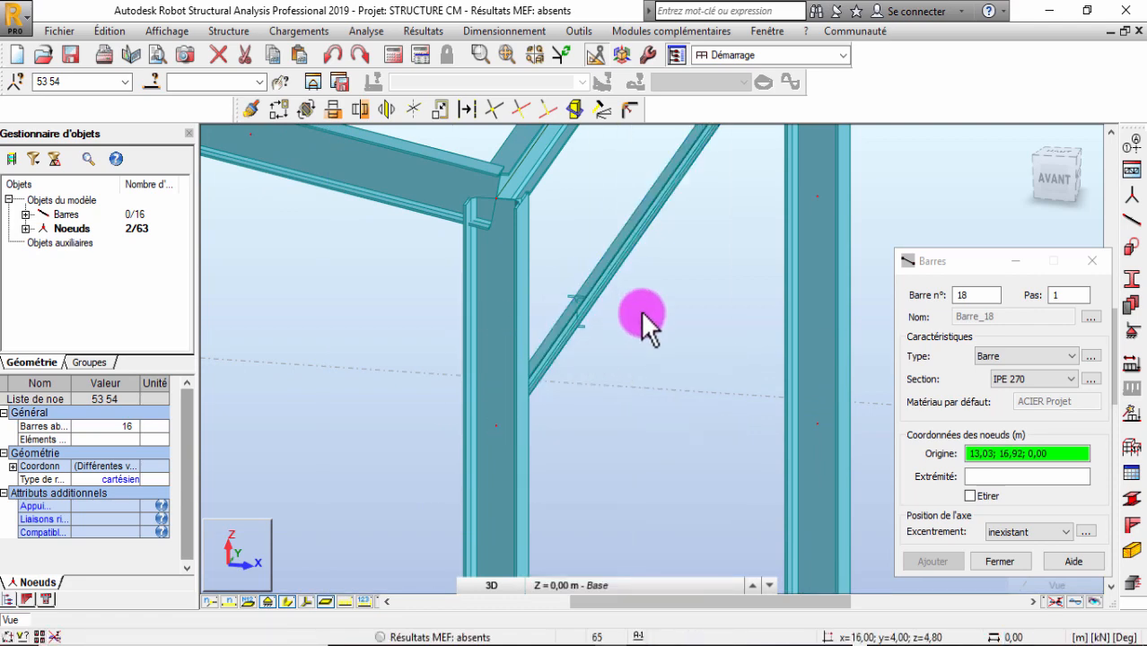
click(587, 277)
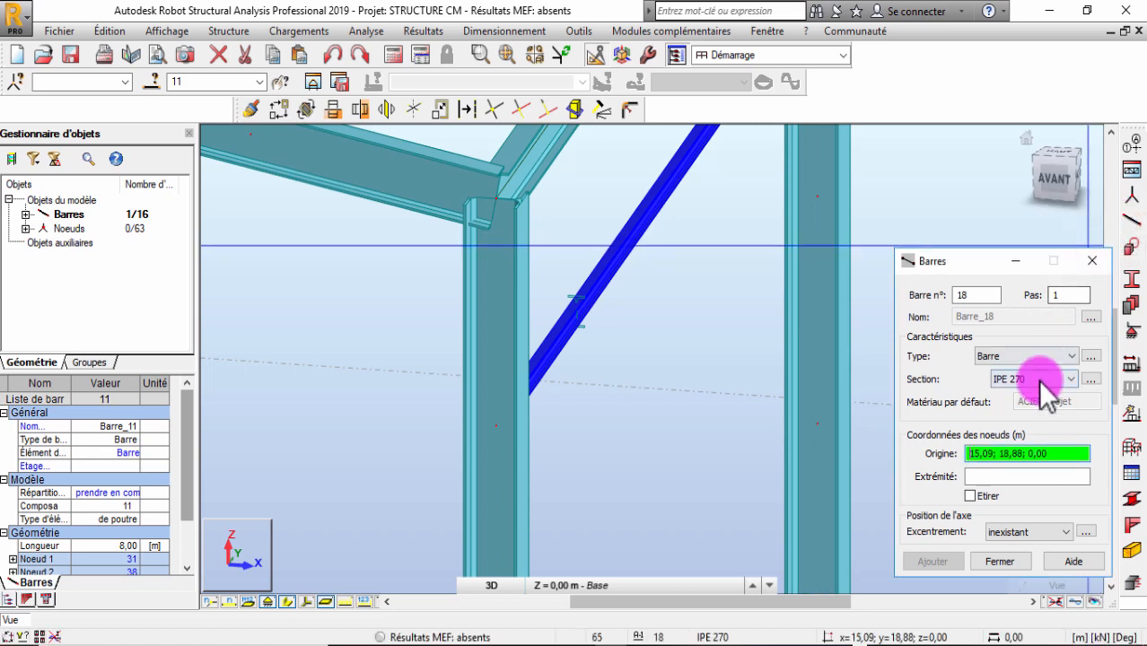
click(1092, 260)
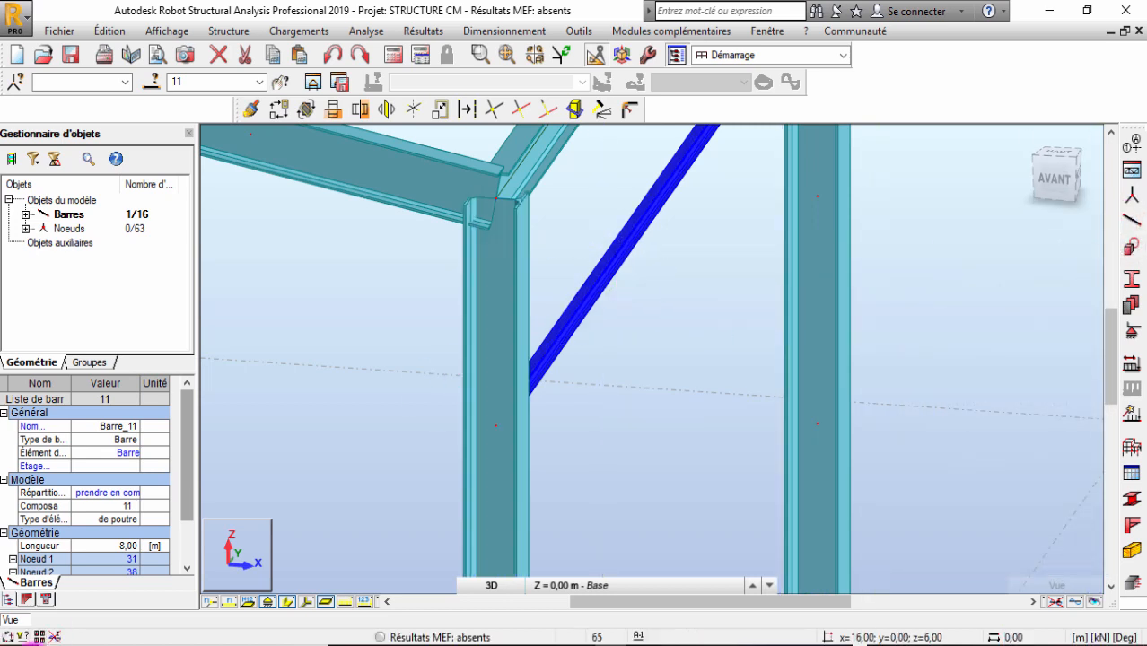
drag(184, 483, 186, 531)
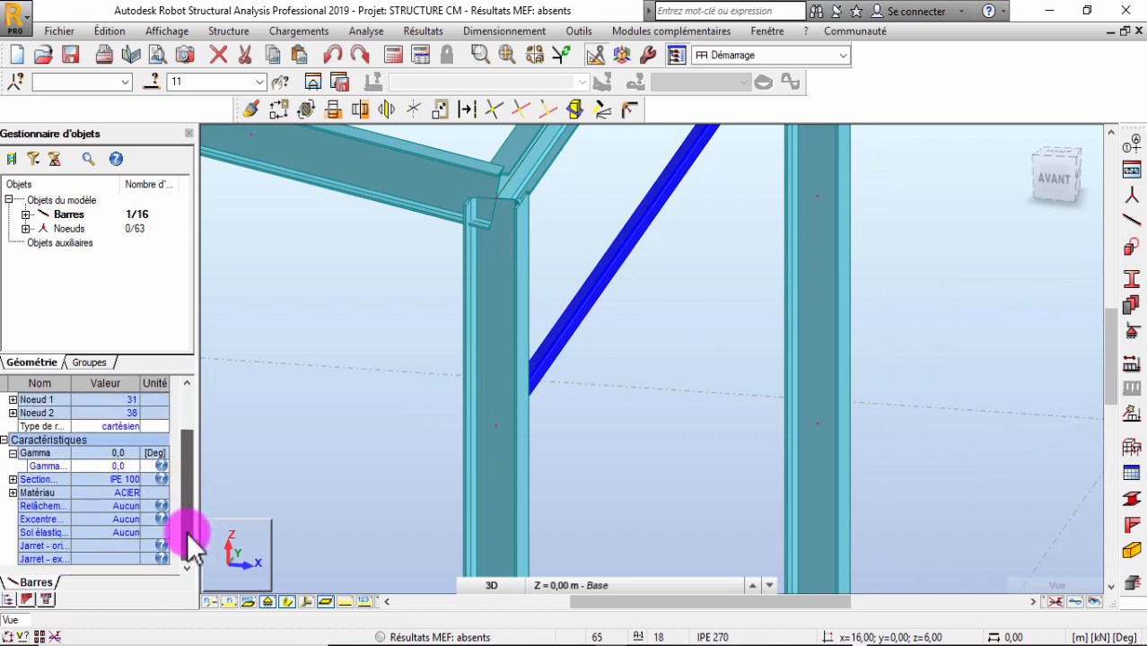
click(134, 480)
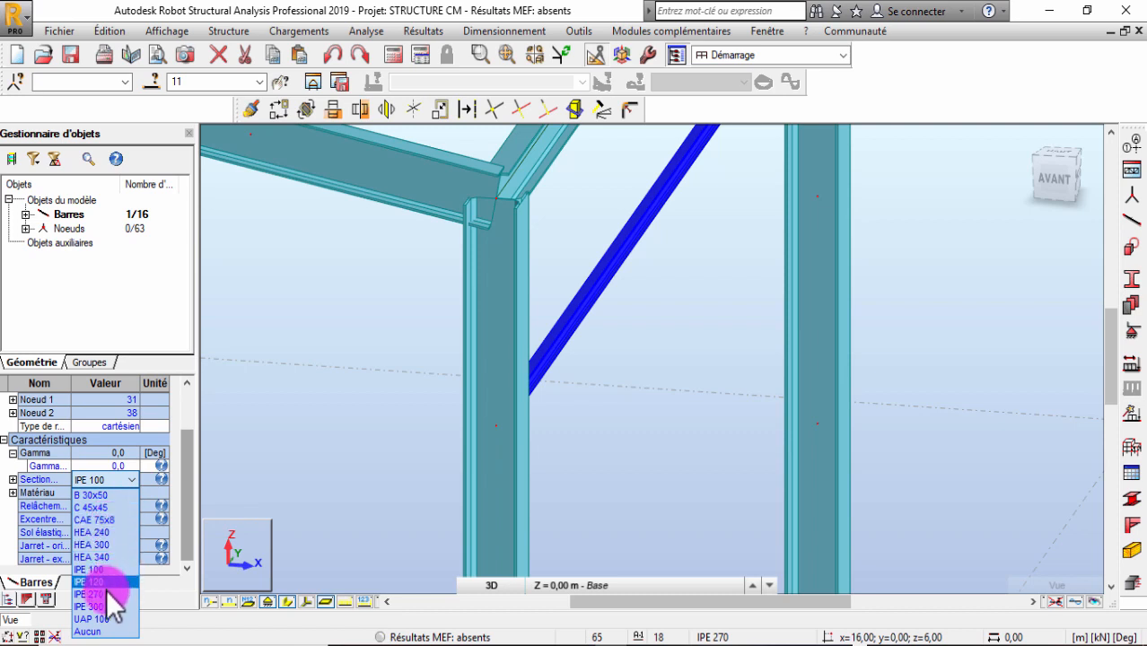
Add an HEA 120 steel section from the OTUA database's HEA family to the project's section list
click(1133, 219)
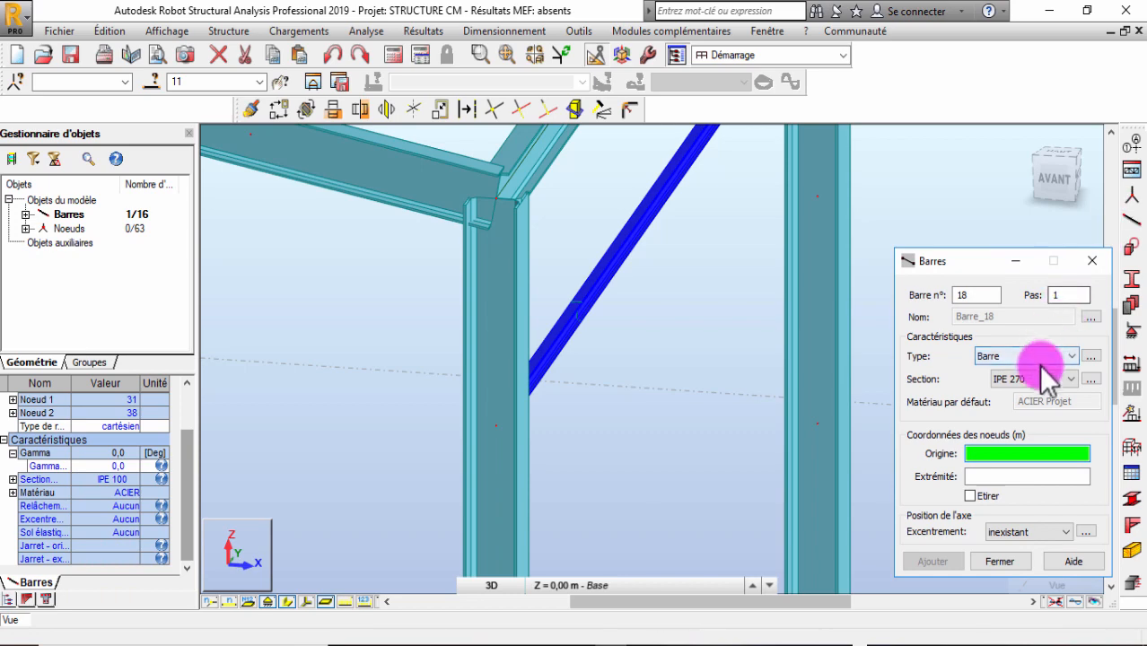
click(1091, 379)
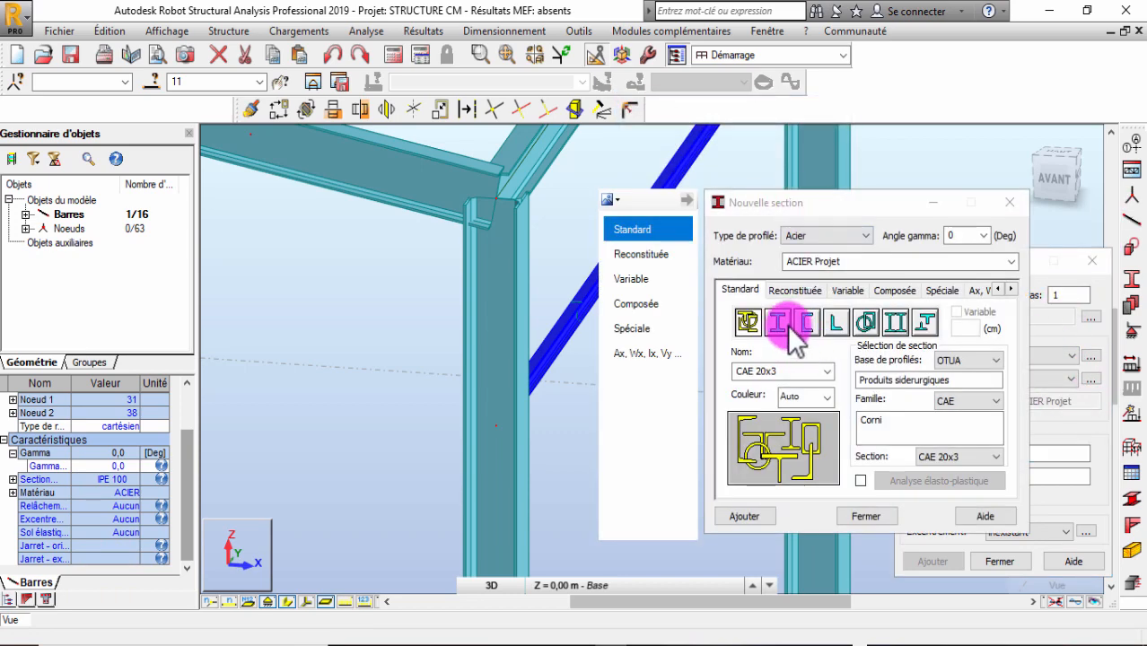
click(790, 327)
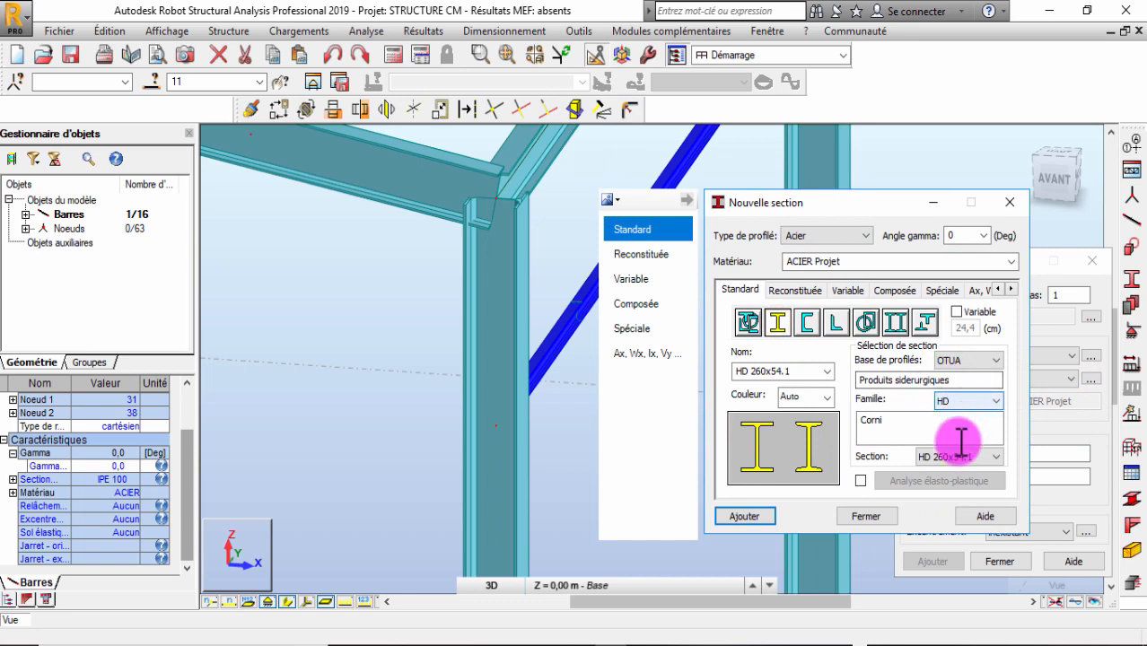
click(969, 403)
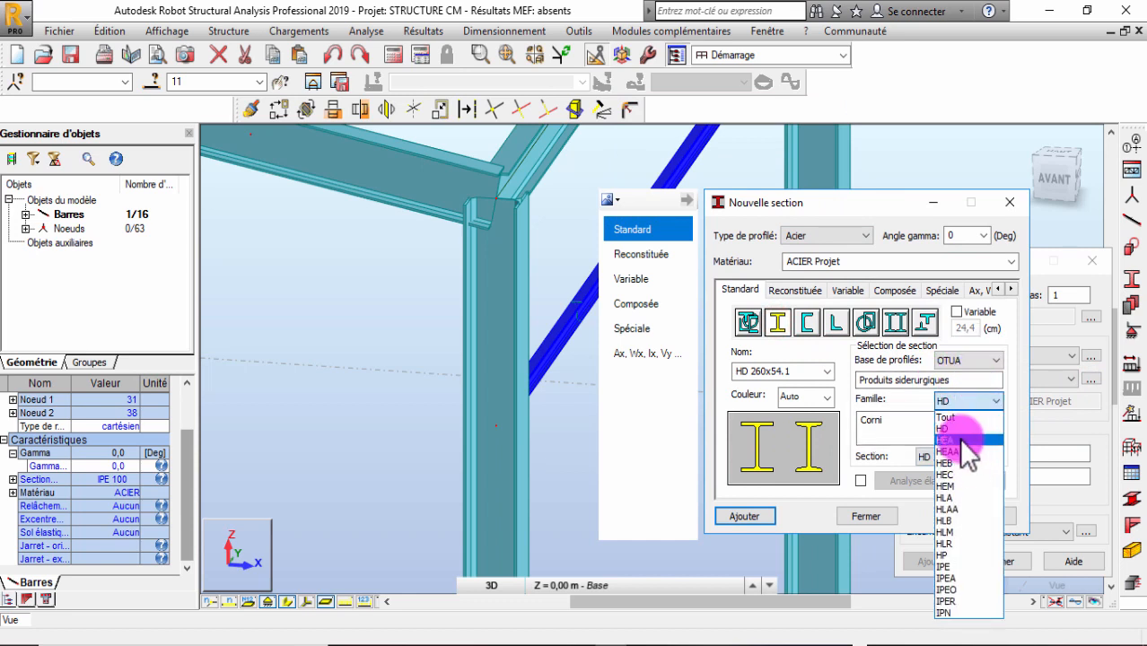
click(960, 440)
click(956, 455)
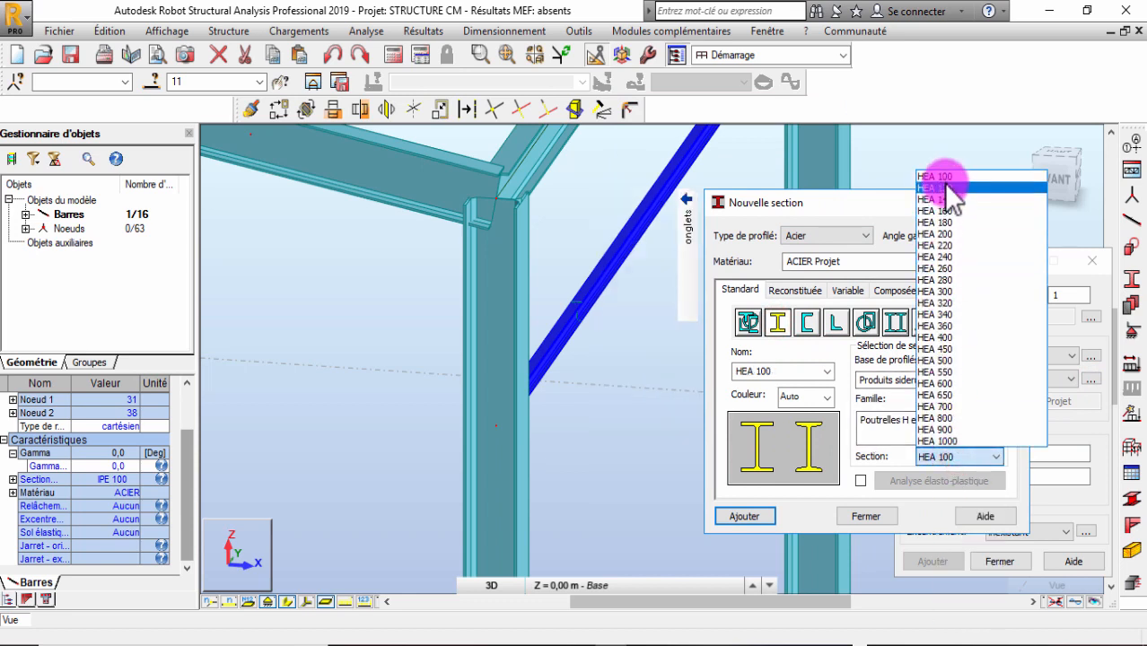
click(945, 188)
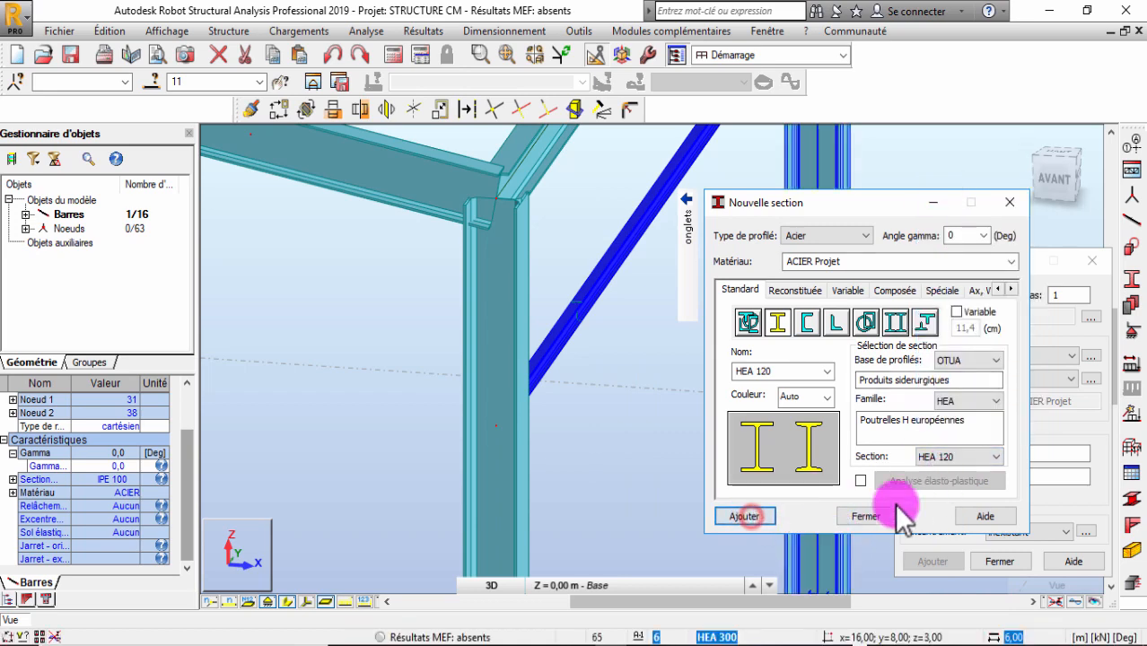
click(867, 519)
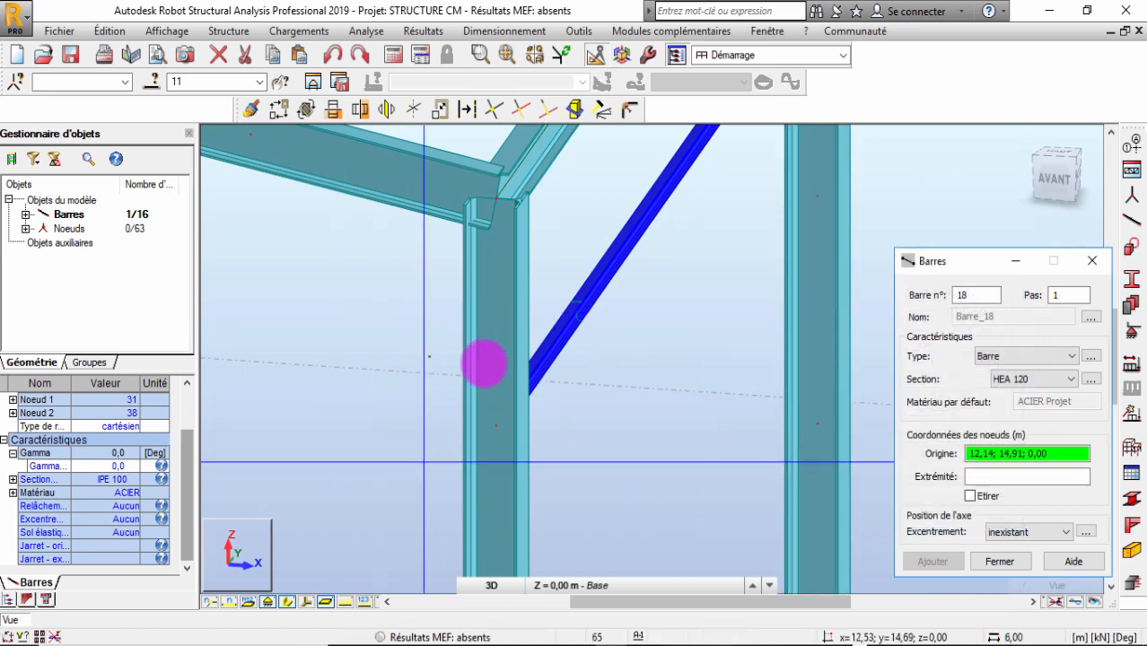
scroll(505, 290, down, 1)
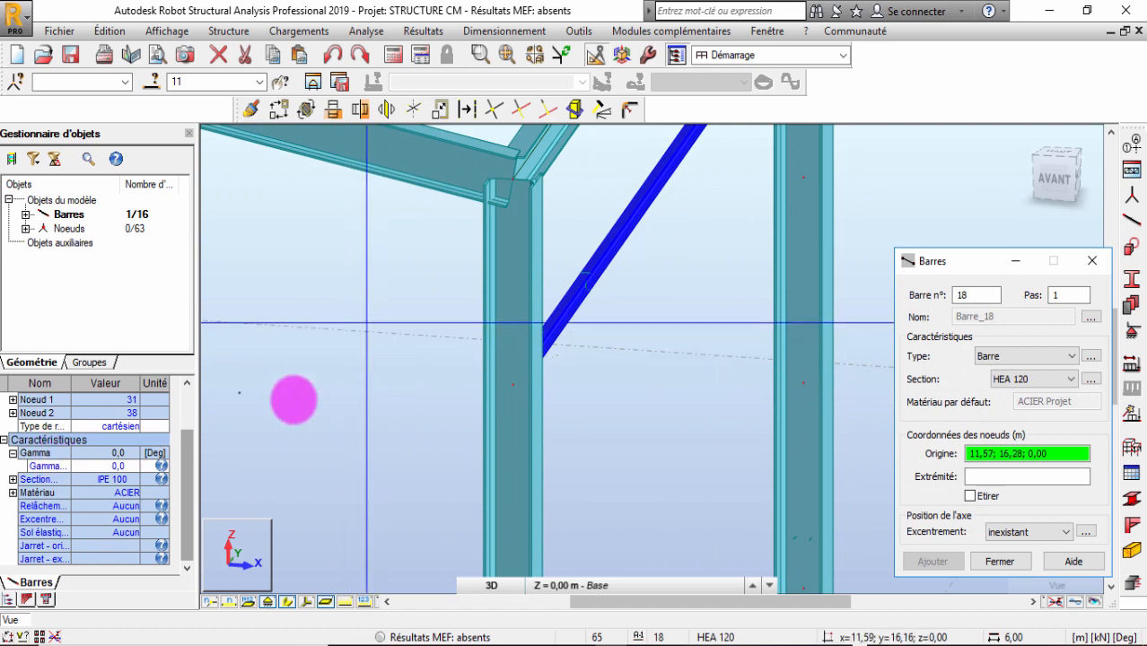
click(123, 476)
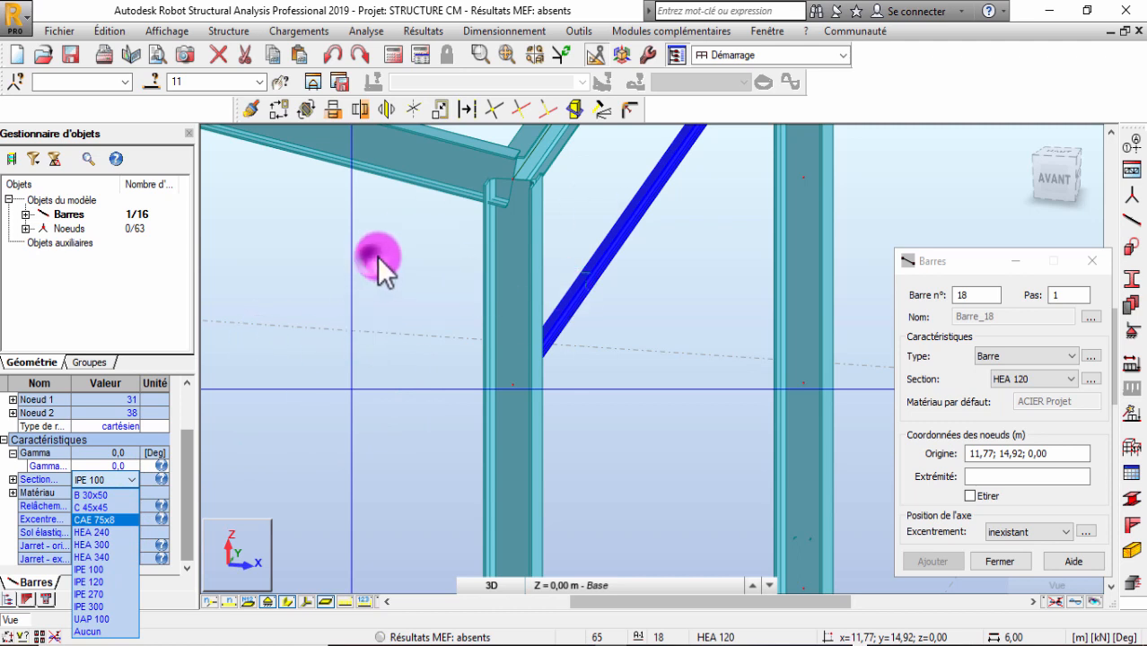
click(970, 264)
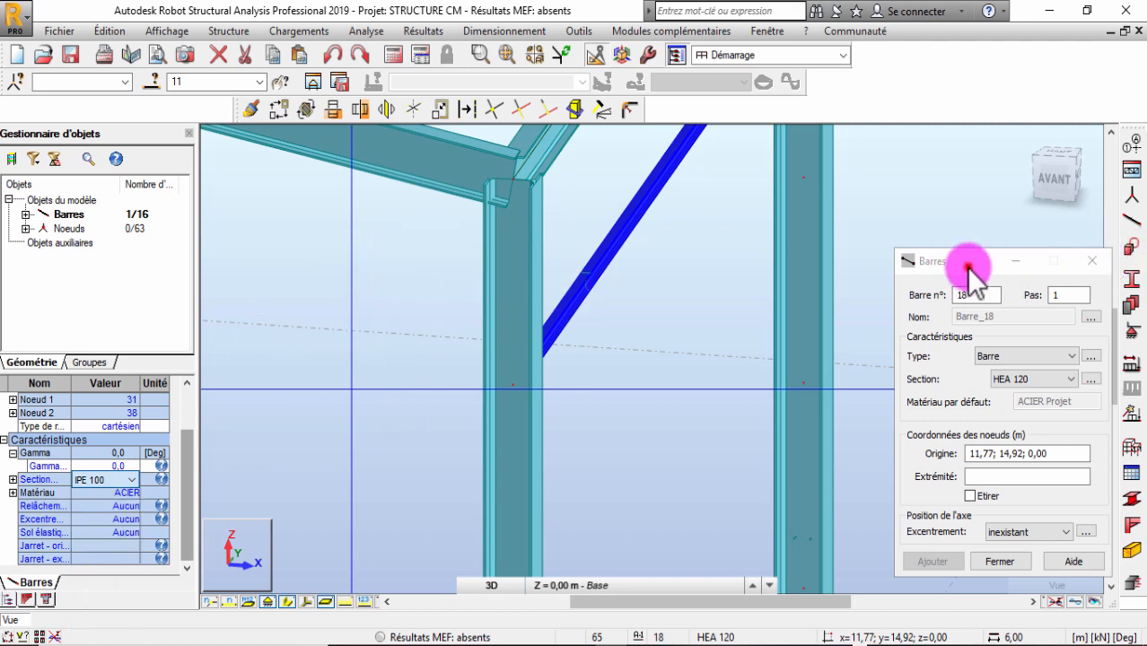
Reselect side bar 11 between the columns and set its section to HEA 120
right_click(408, 306)
click(390, 334)
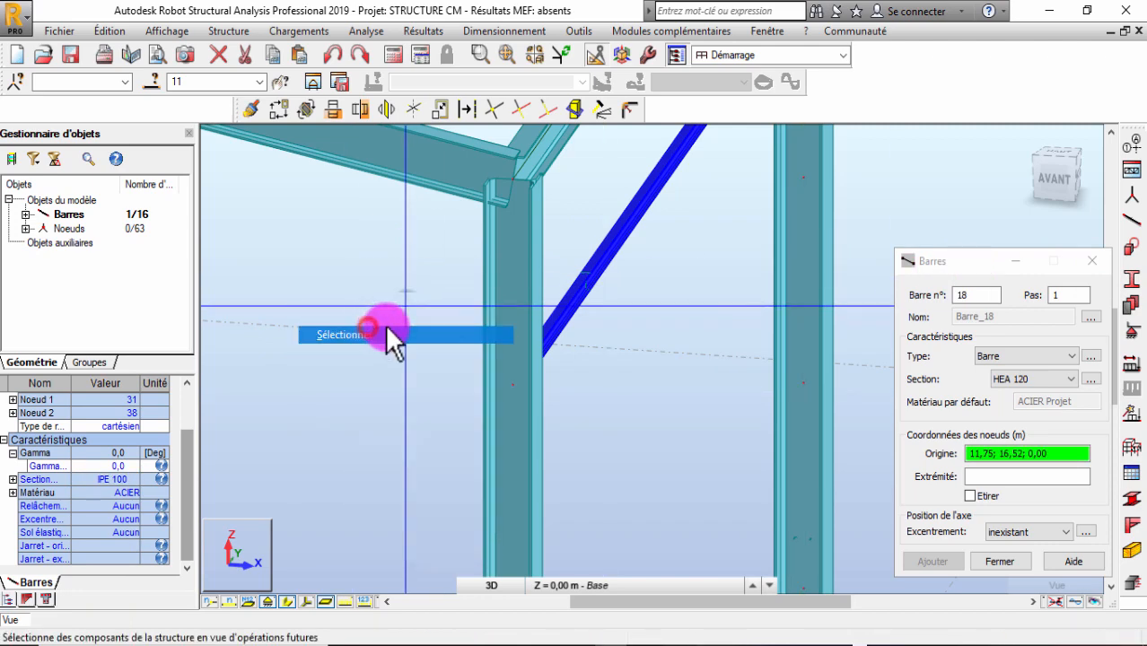
click(699, 380)
drag(674, 366, 607, 218)
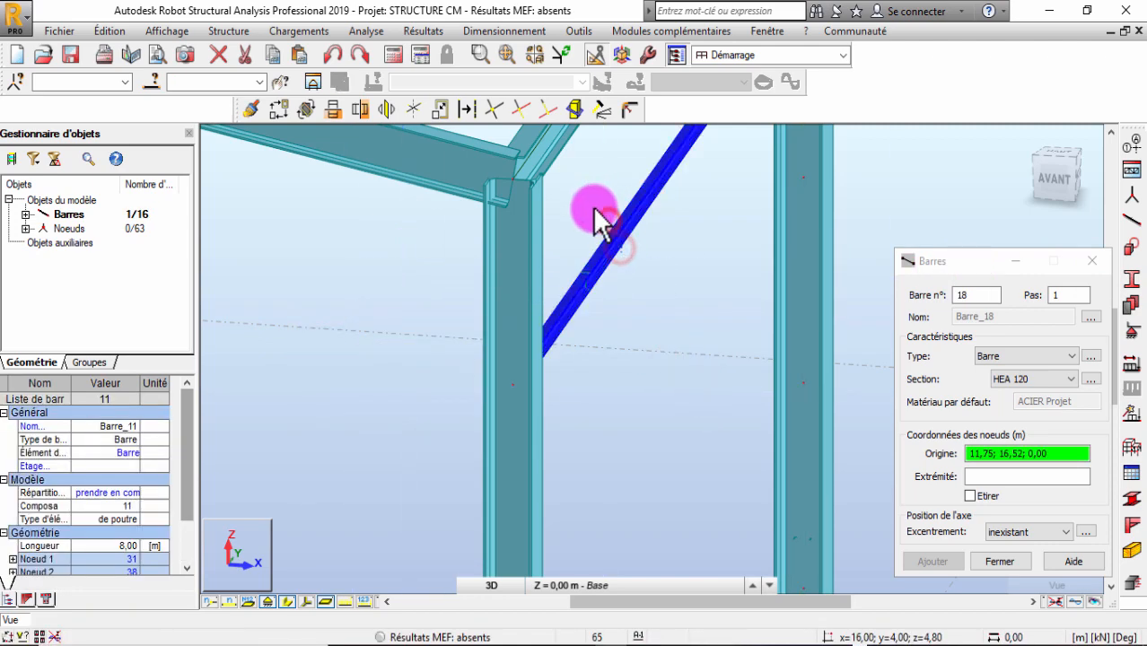
drag(645, 366, 601, 225)
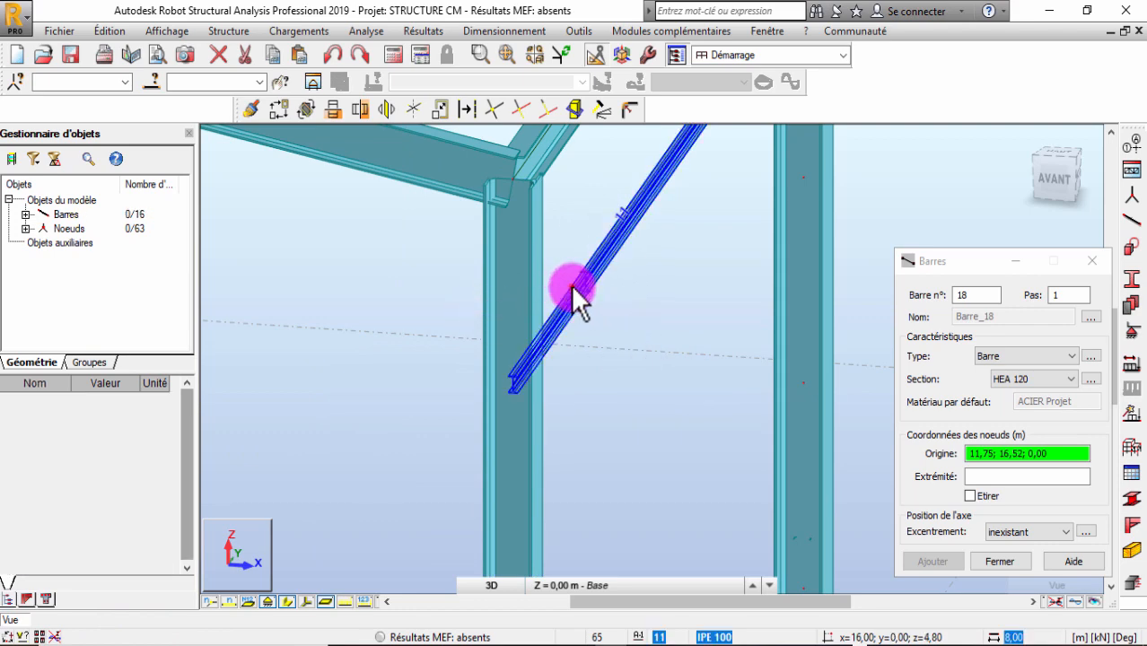
click(564, 290)
drag(191, 435, 188, 502)
click(134, 505)
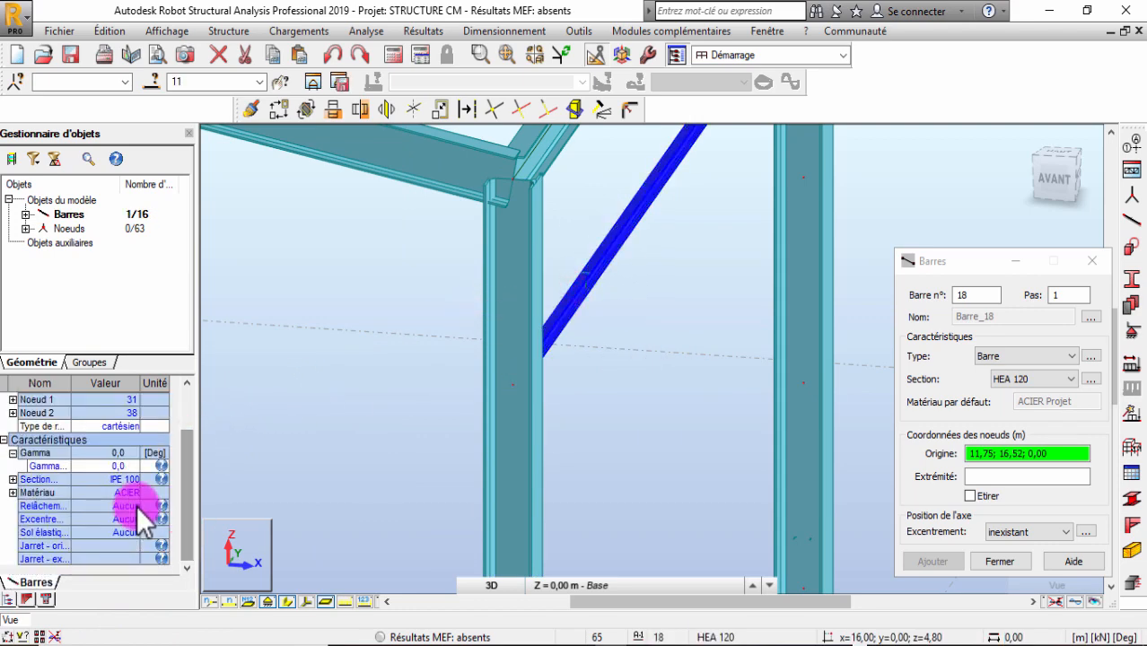
click(125, 481)
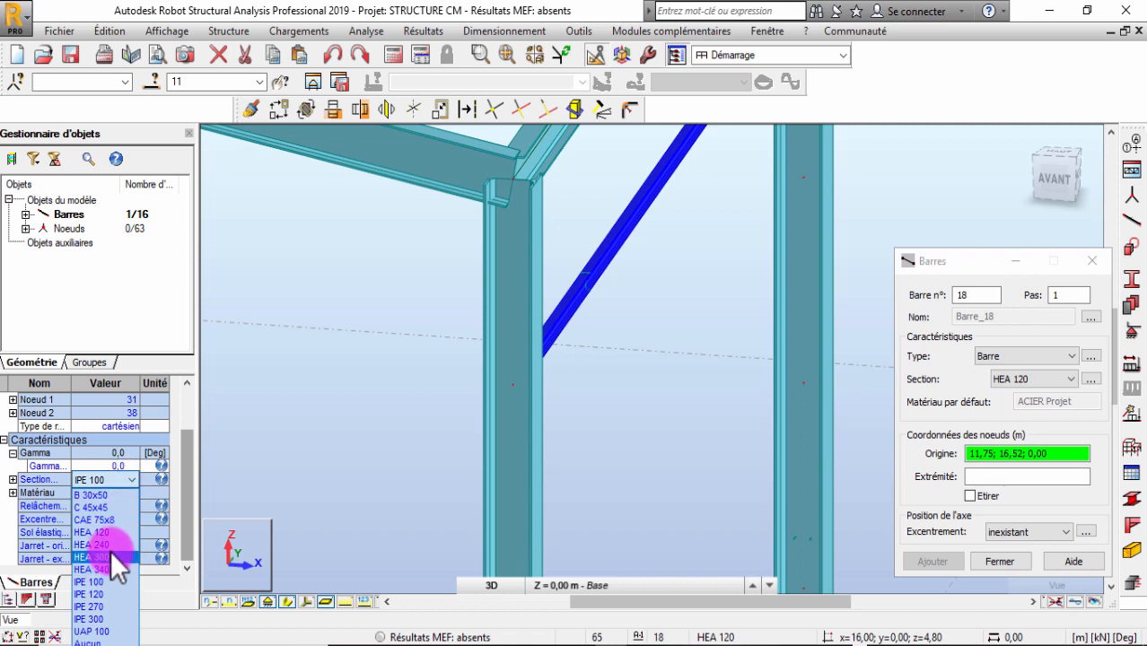
click(111, 535)
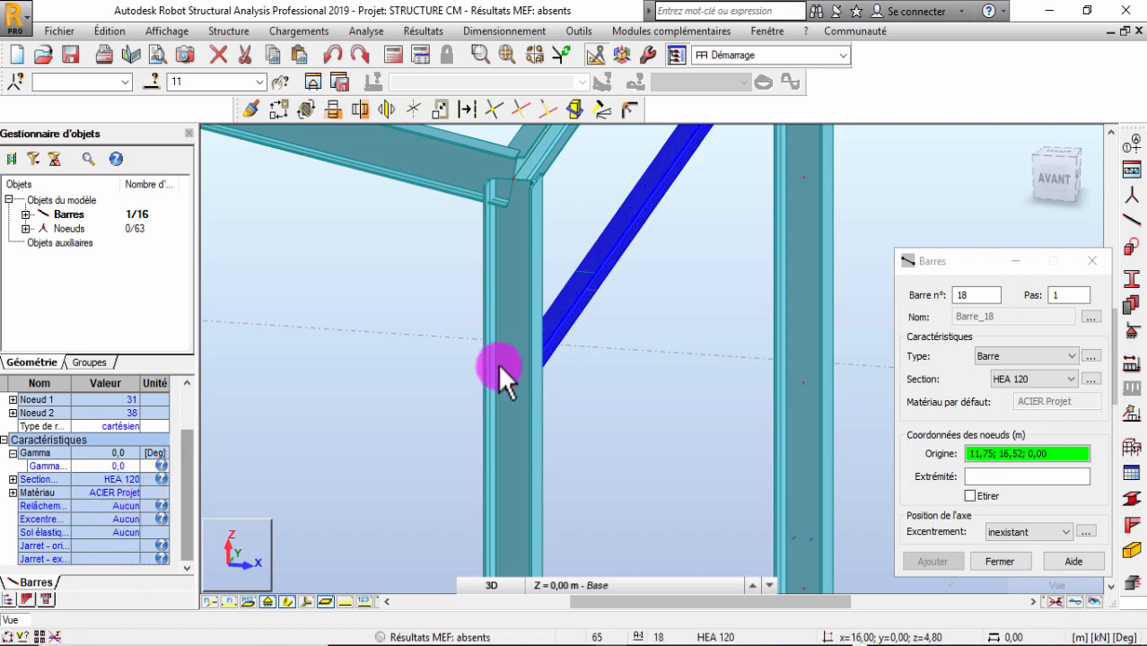
scroll(596, 227, up, 2)
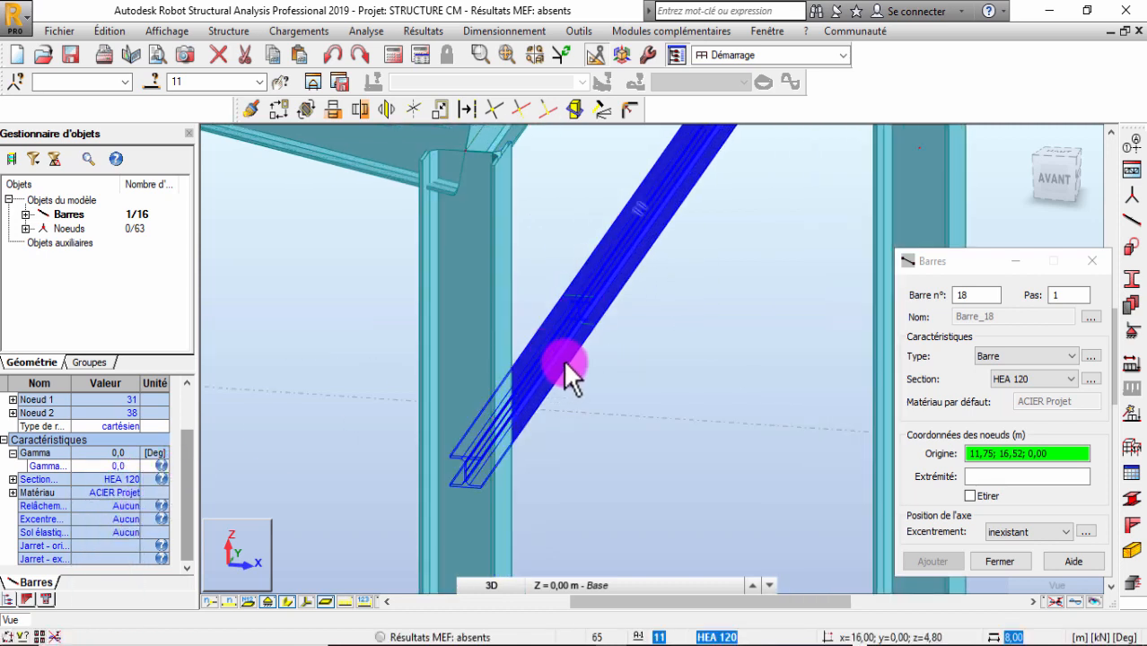
Open the bar offsets list and apply the Excen PANNES offset to side bar 11
scroll(590, 228, down, 2)
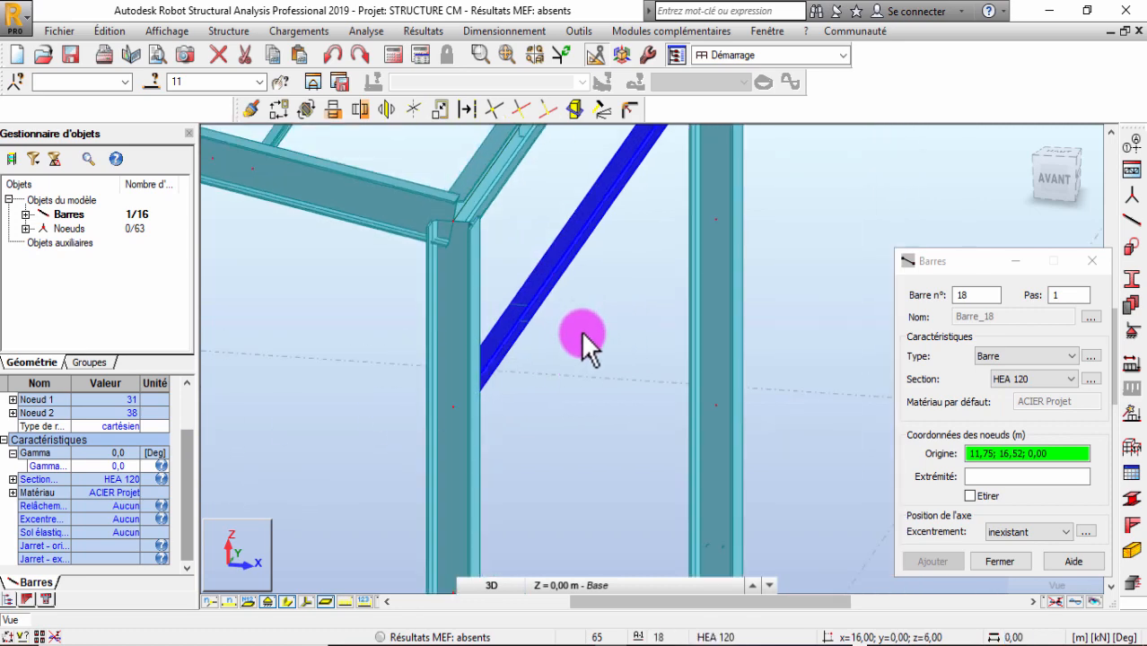
click(228, 31)
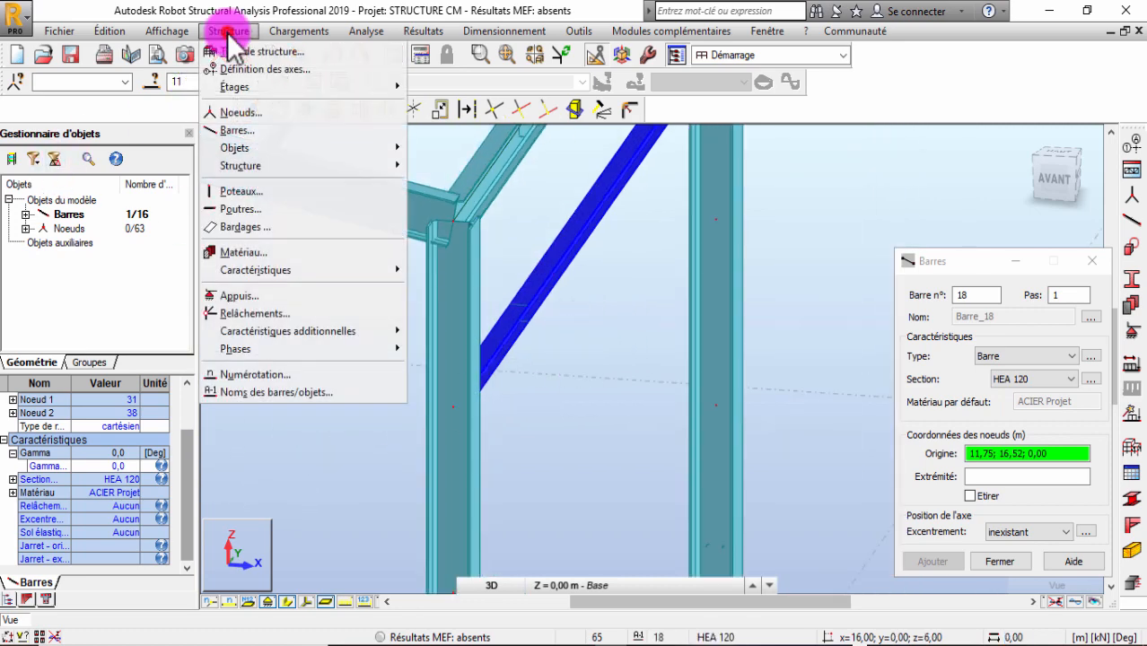
mouse_move(367, 341)
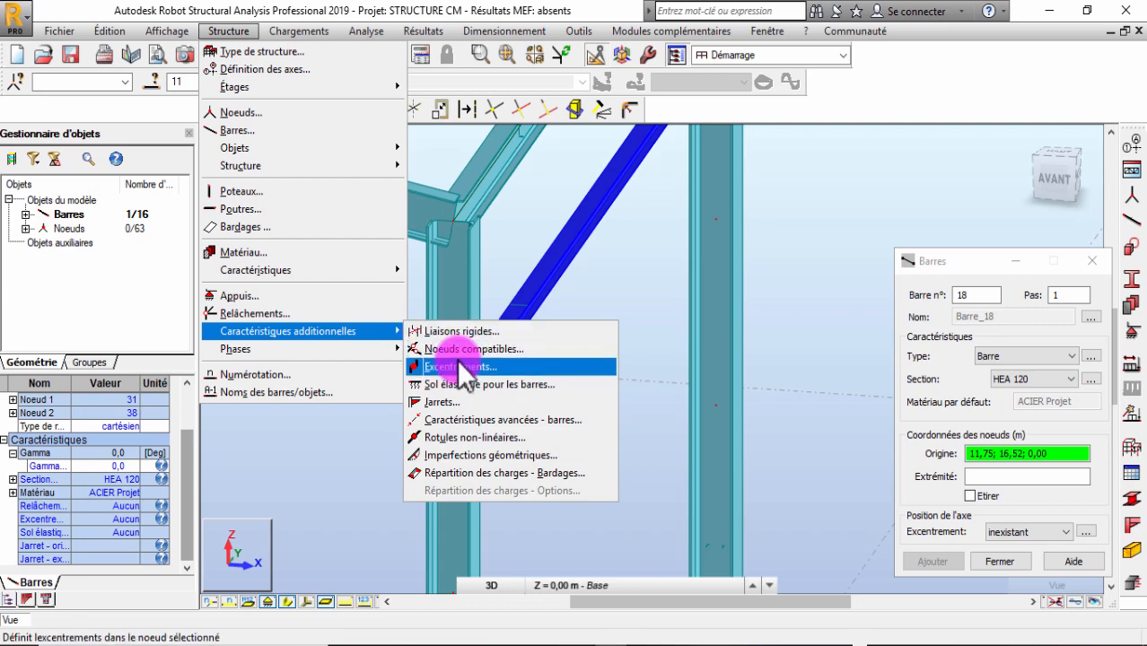
click(457, 366)
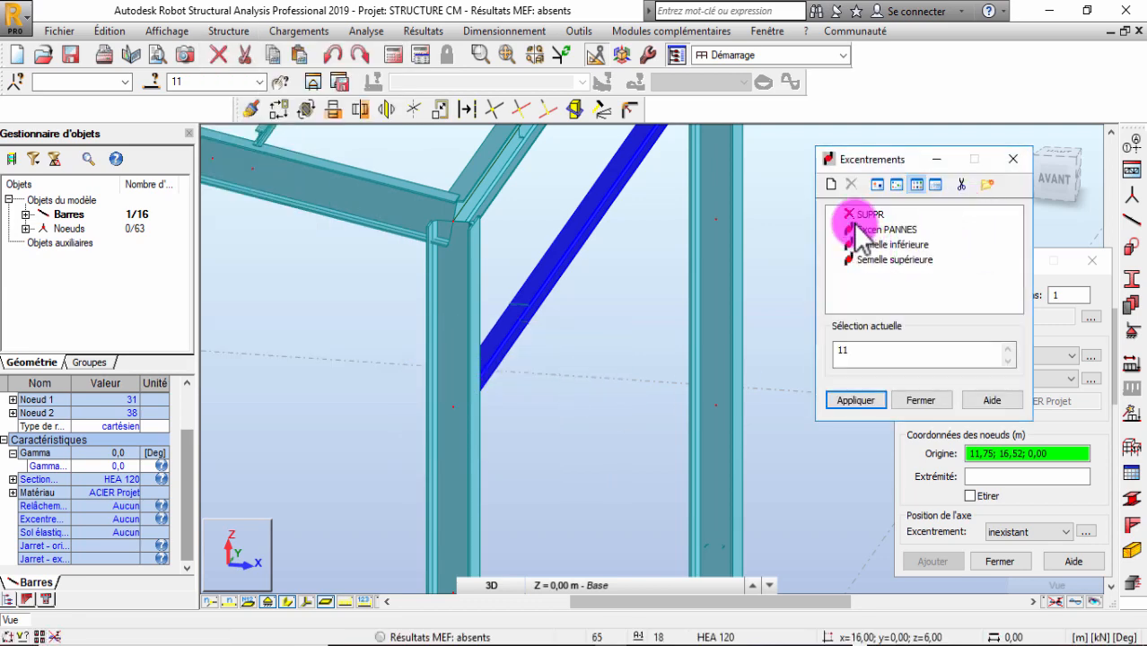
click(849, 231)
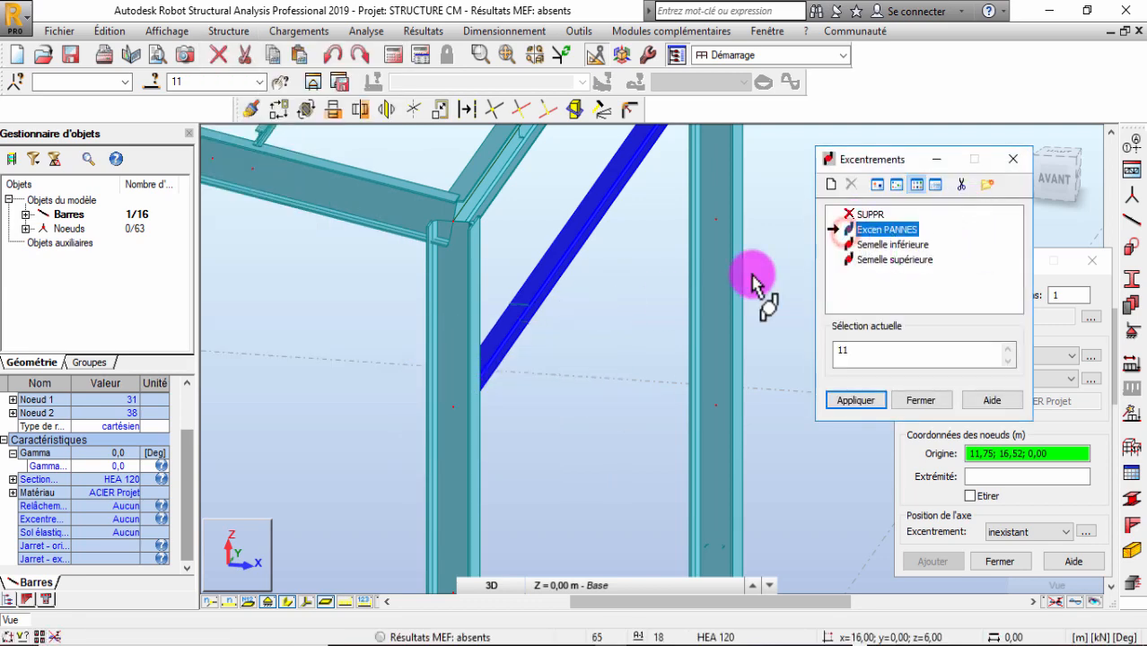
click(533, 305)
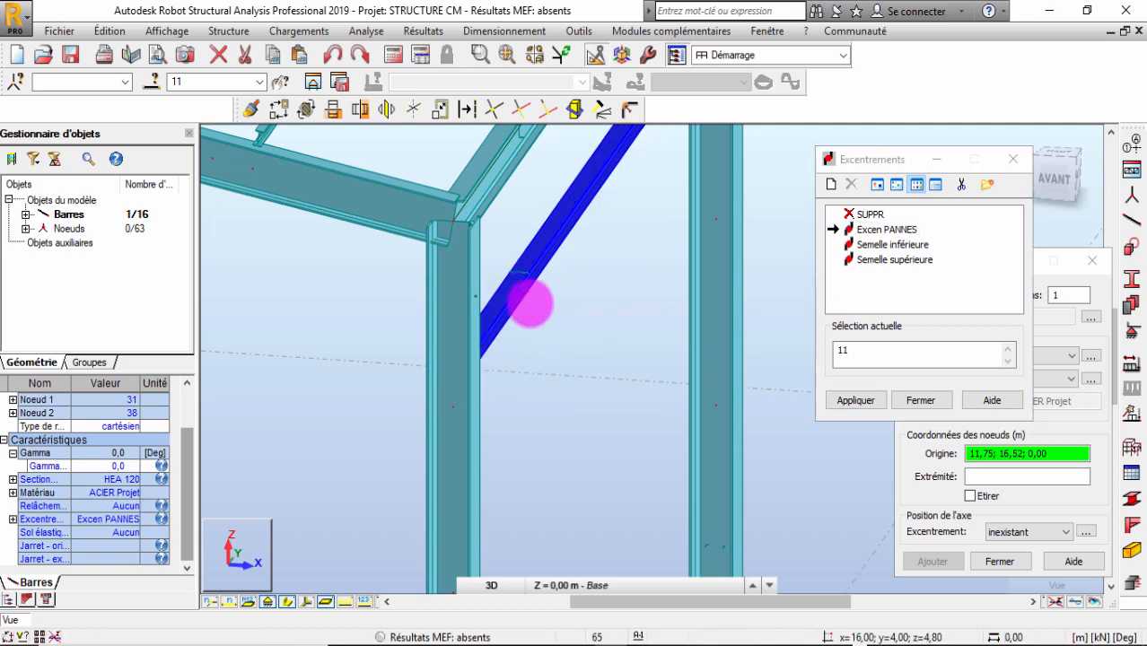
Hide the section shapes and start a new relative offset named EXC LISSES
click(285, 601)
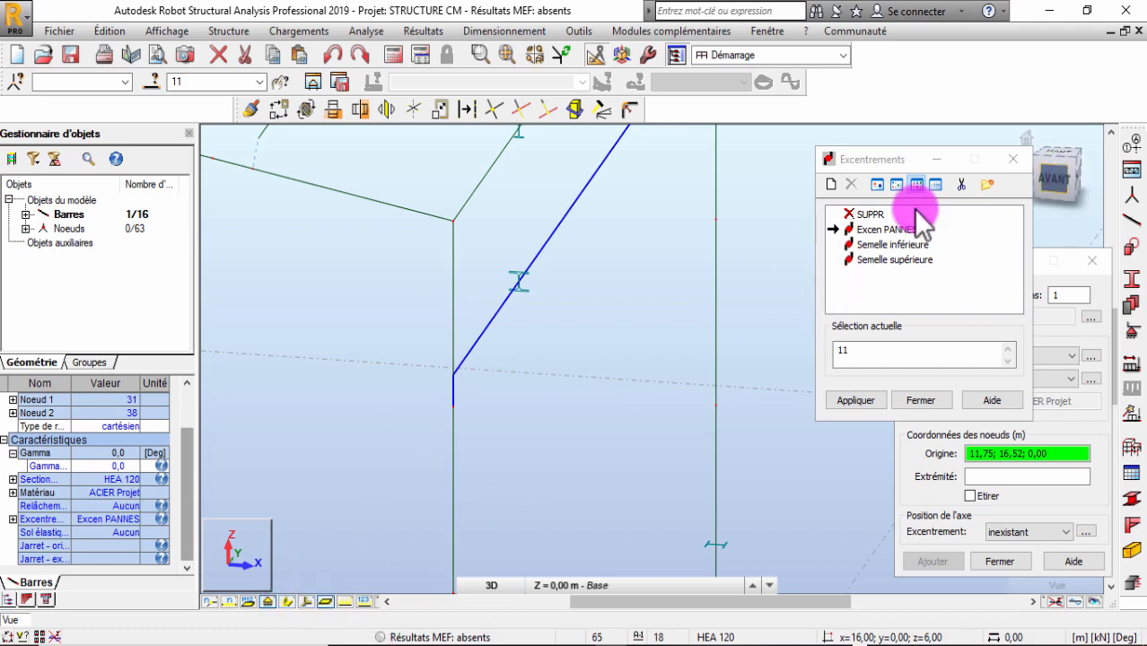
click(833, 185)
click(1013, 187)
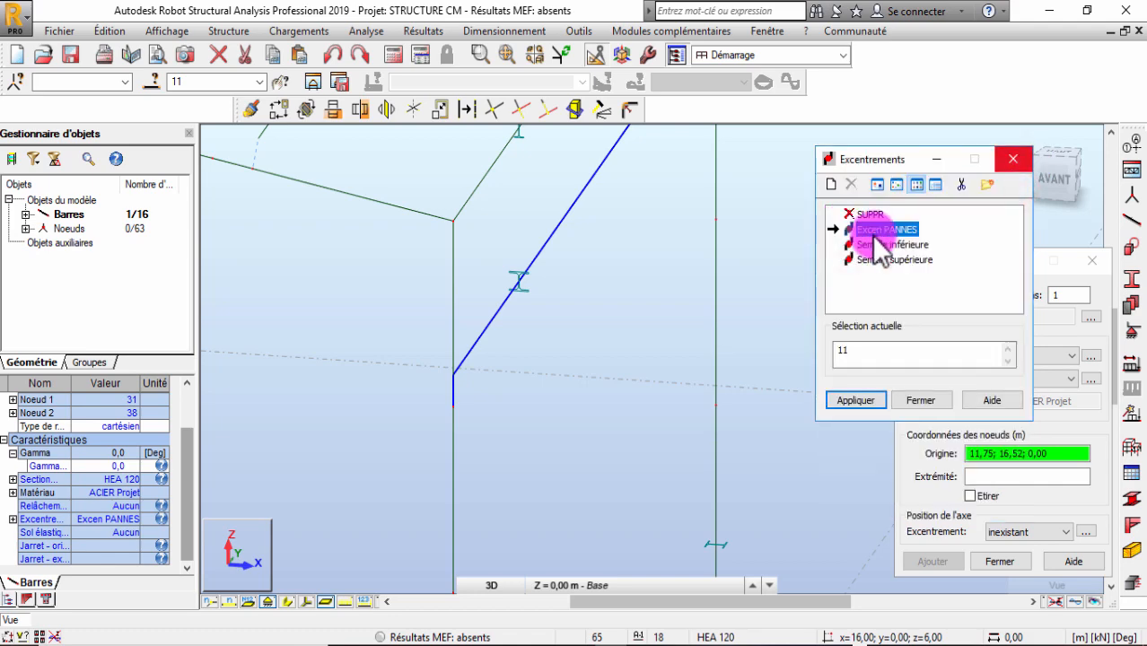
click(830, 184)
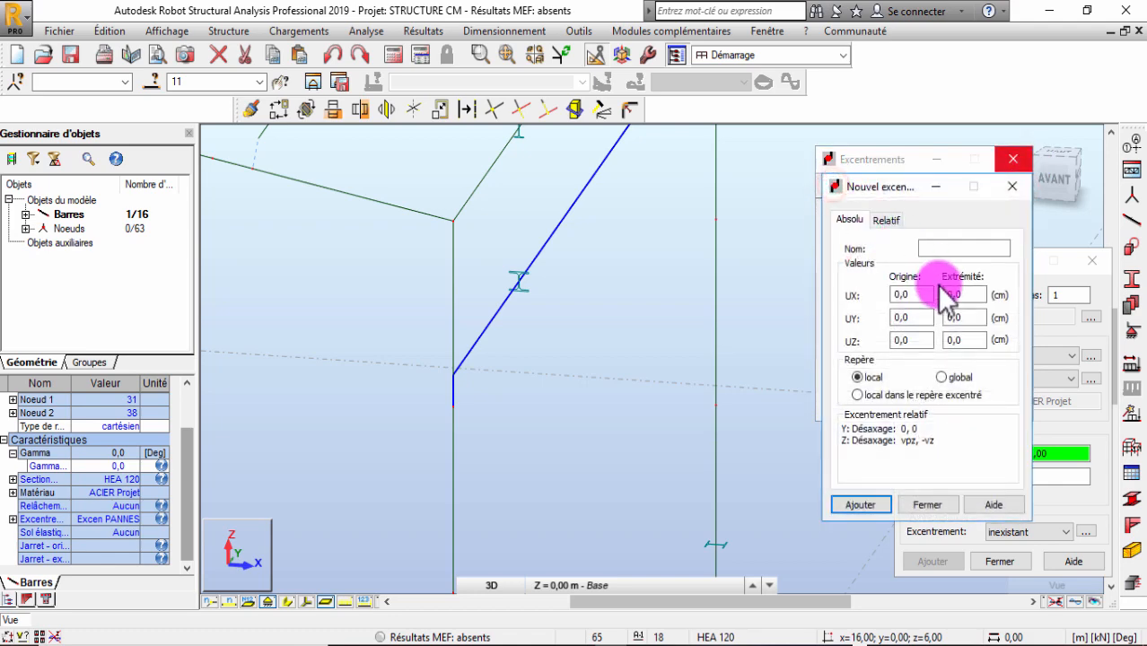
click(884, 220)
click(918, 297)
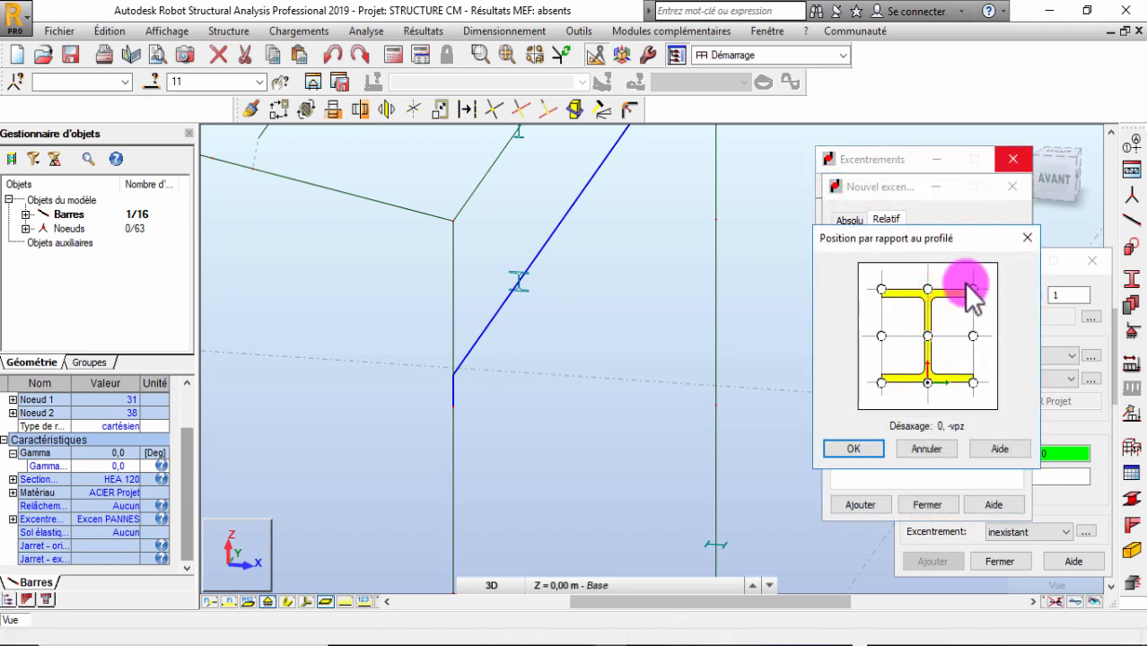
click(987, 283)
click(1026, 238)
click(950, 250)
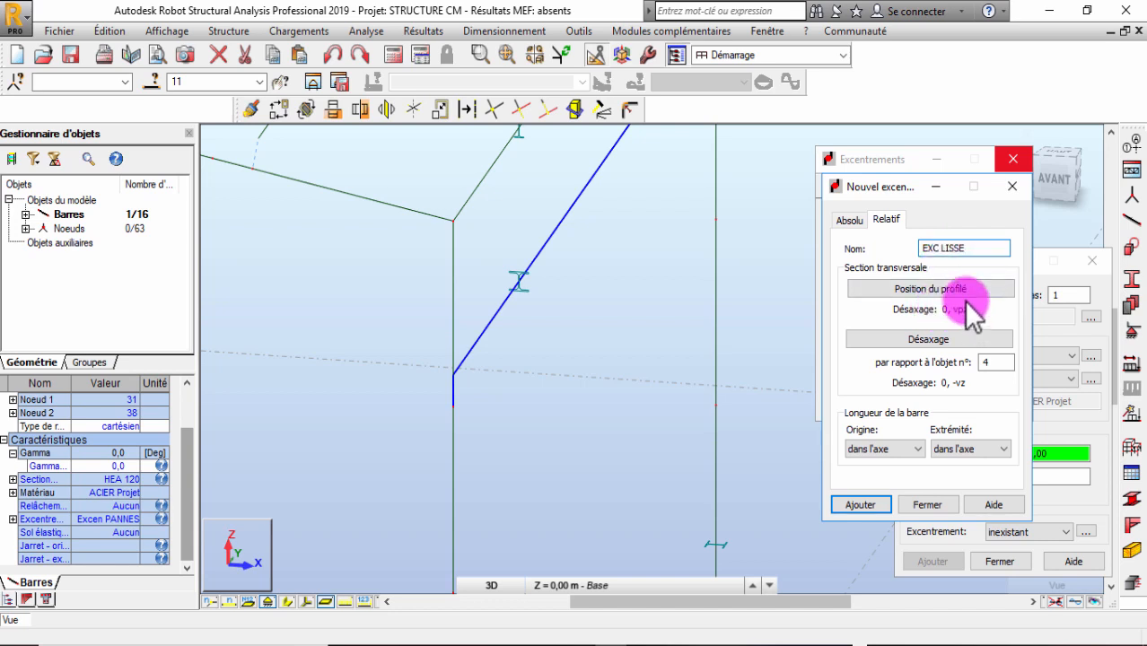
text(EXC LISSES)
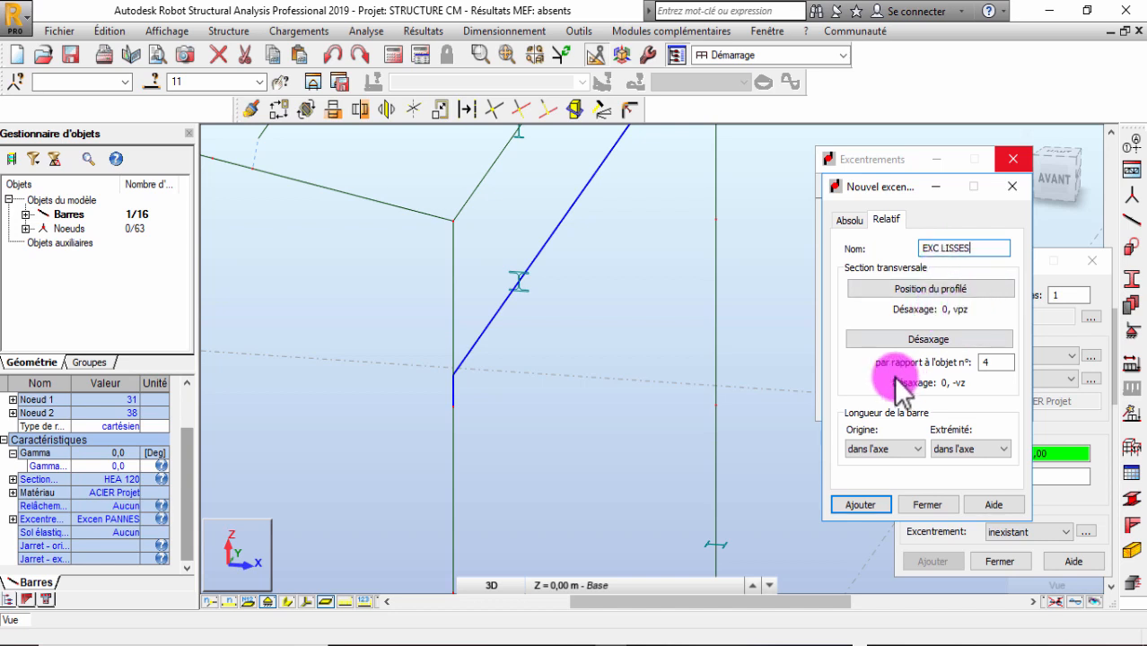
Add EXC LISSES relative to object 2 and apply it to side bar 11, with the section shapes shown again
click(998, 359)
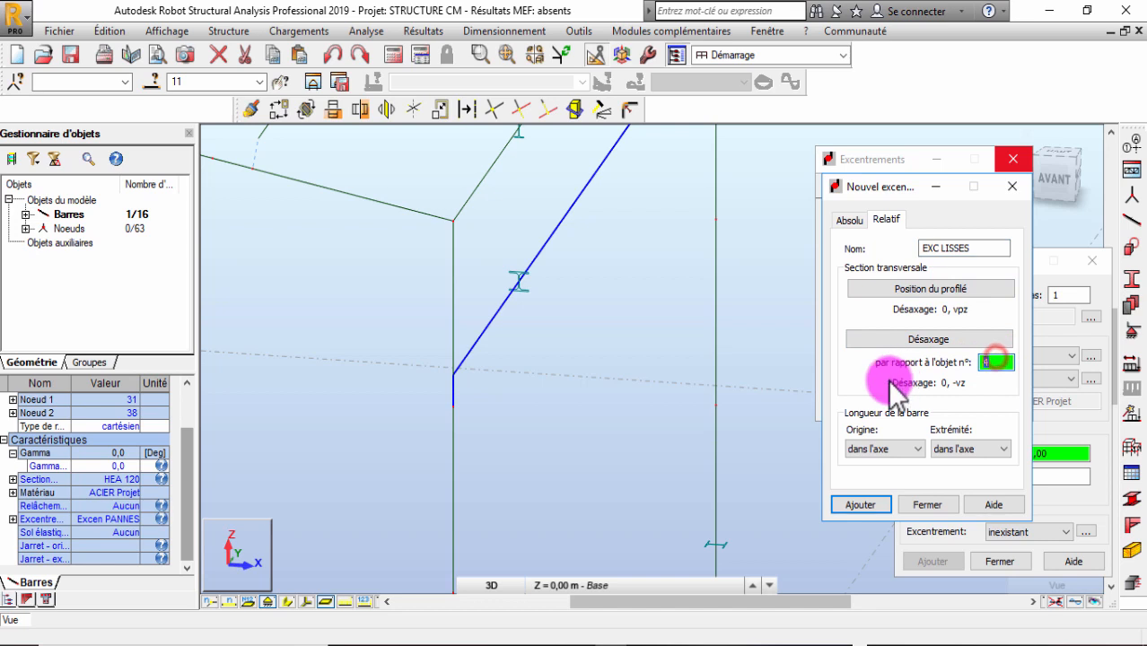
click(453, 441)
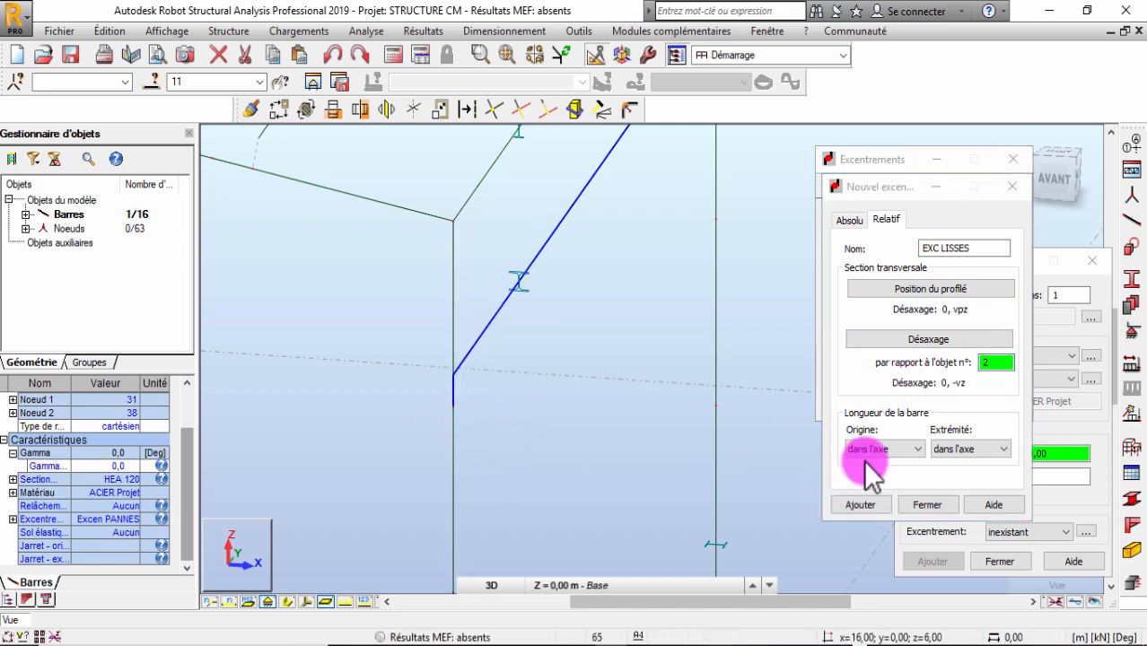
click(861, 504)
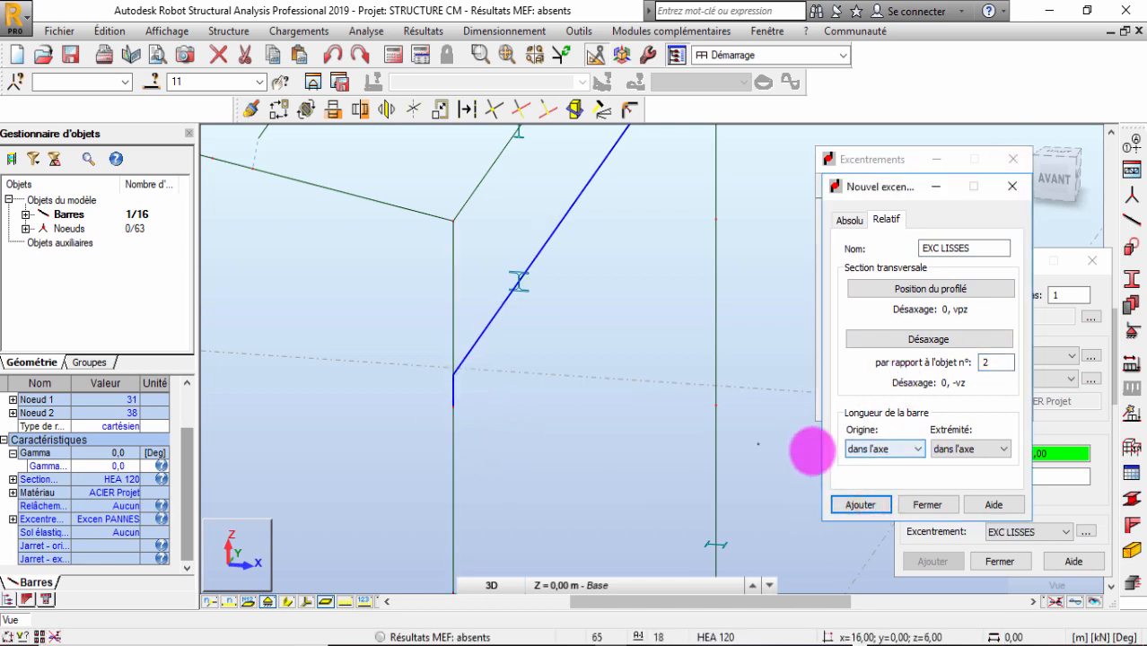
click(904, 505)
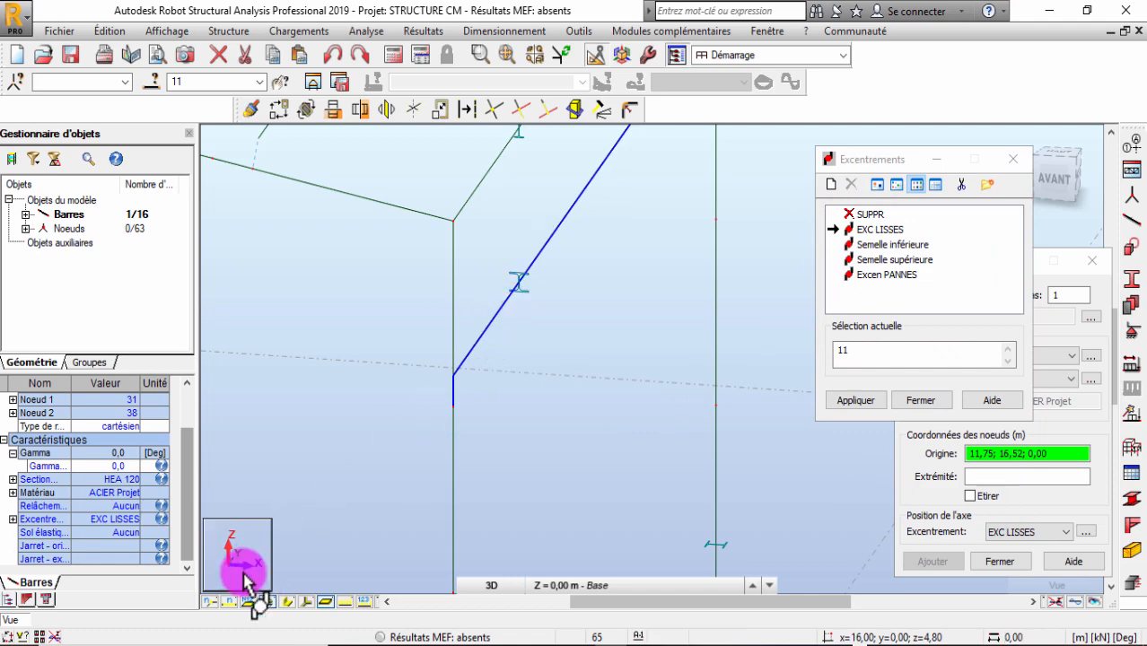
click(287, 600)
scroll(493, 276, up, 2)
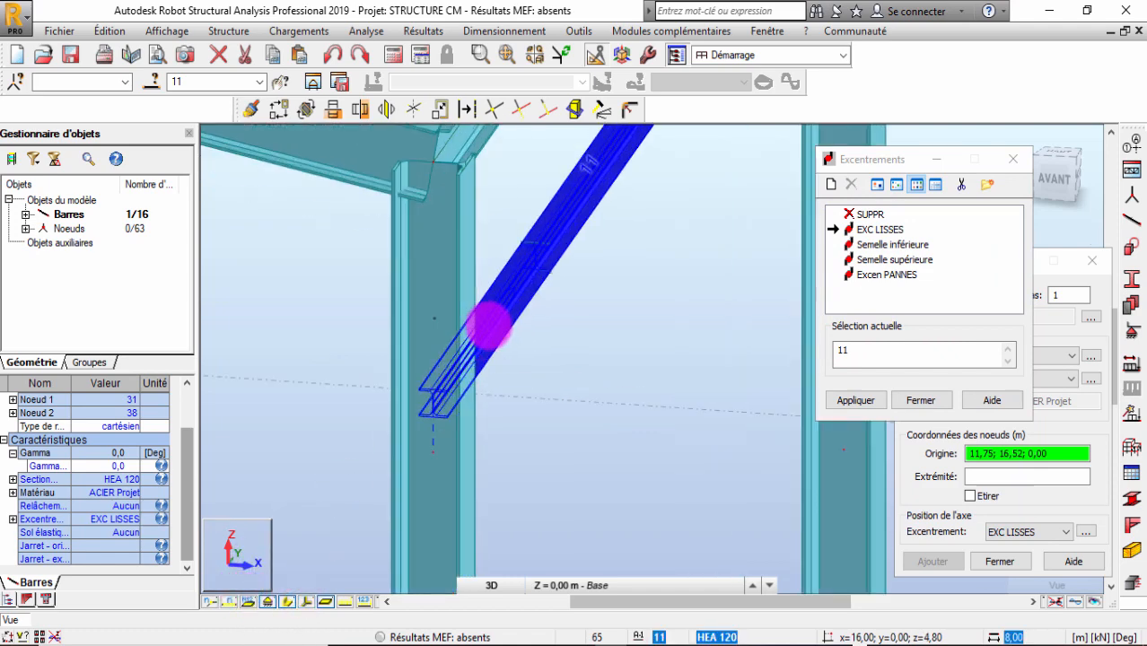
scroll(628, 278, down, 1)
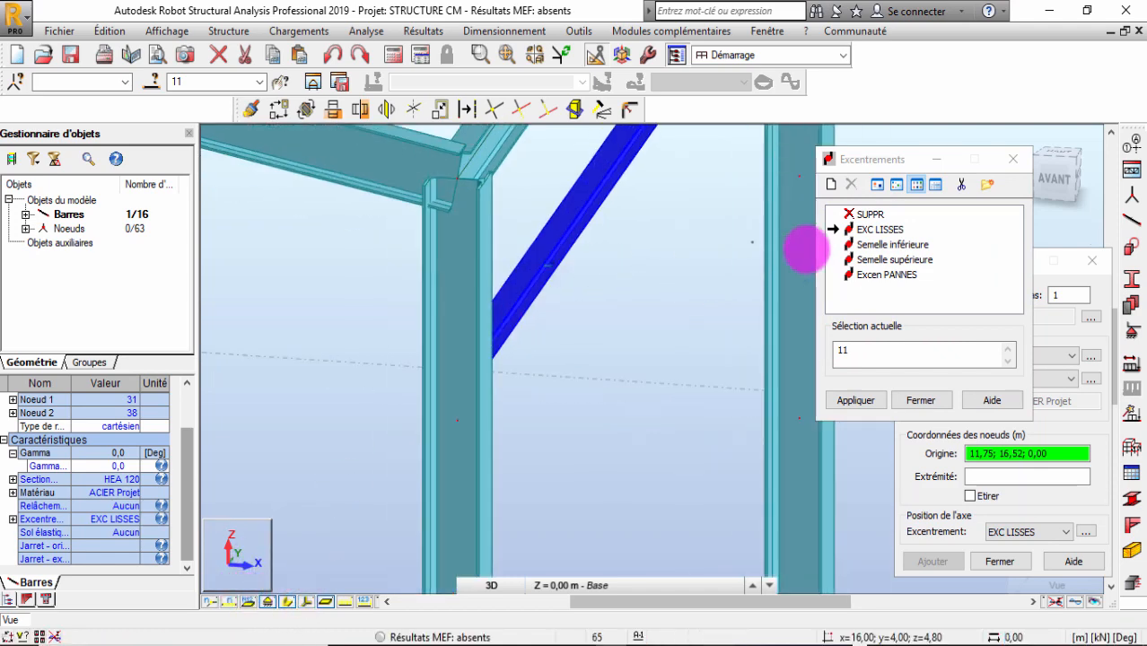
Redefine the existing EXC LISSES offset with its profile position at the section centre (0, 0)
double_click(888, 230)
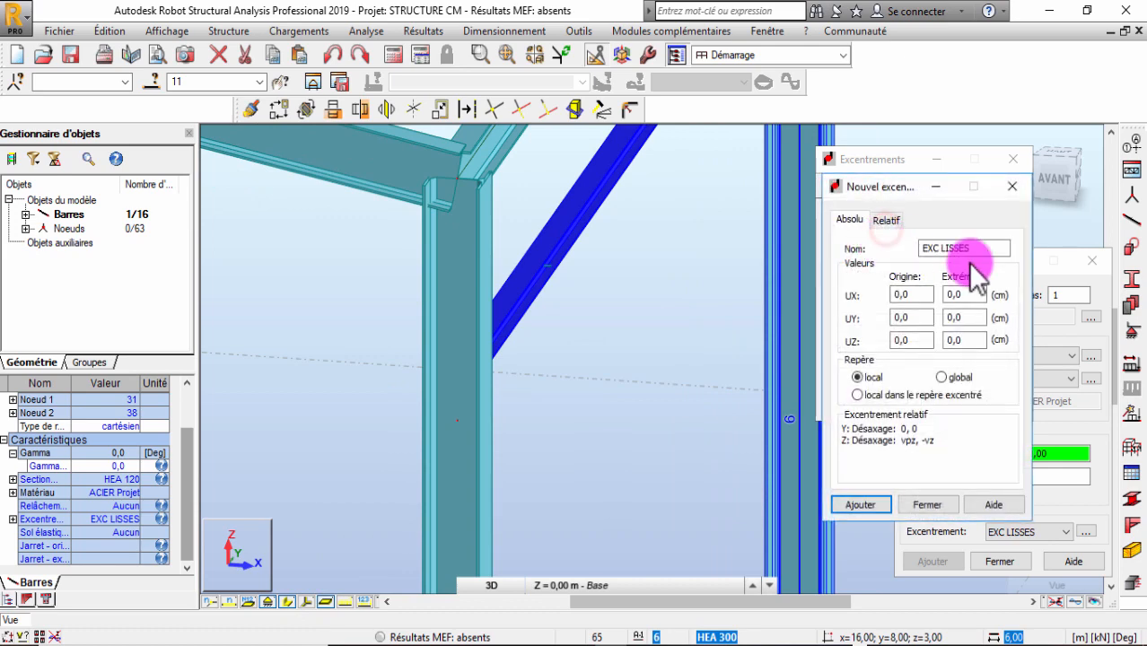
click(886, 218)
click(921, 289)
click(934, 366)
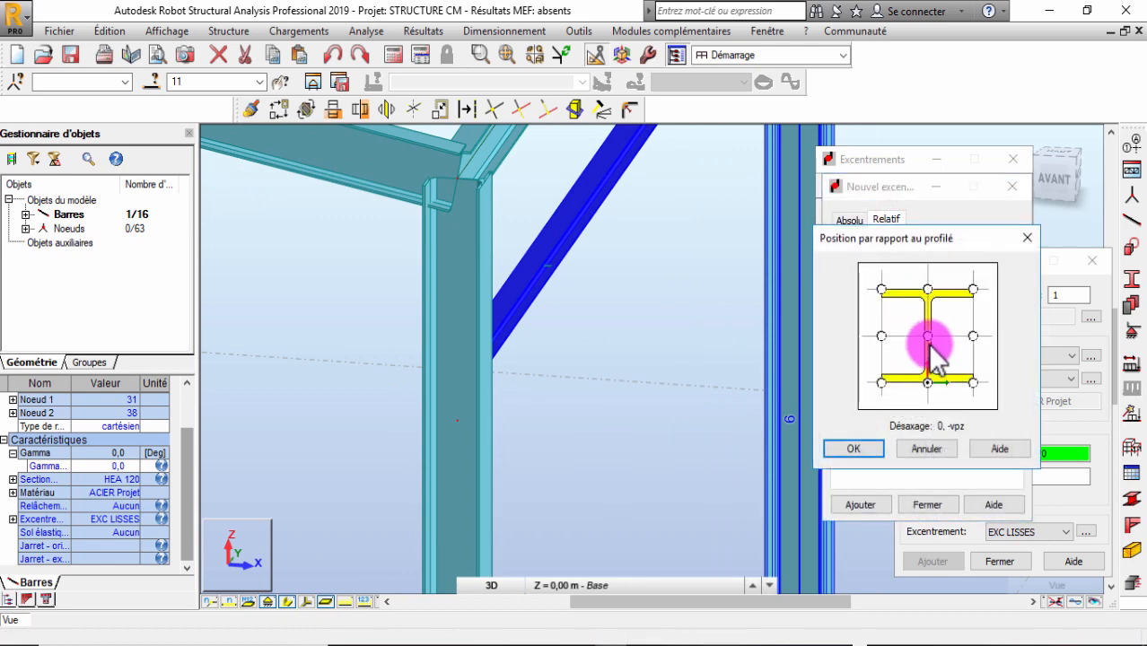
click(854, 449)
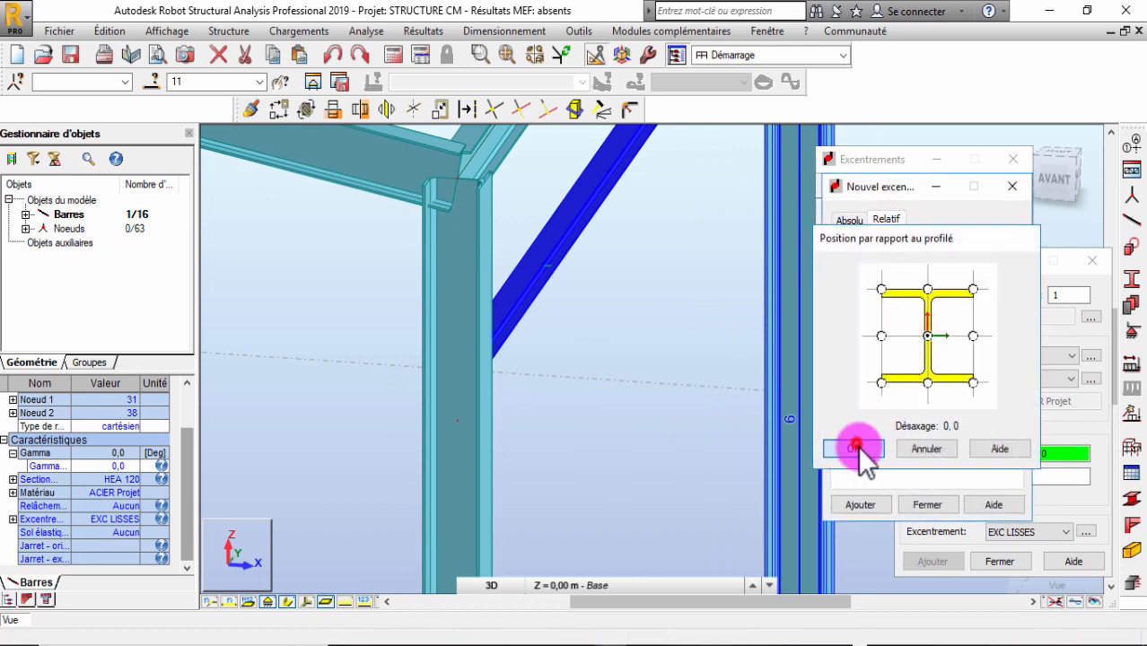
click(861, 504)
click(938, 396)
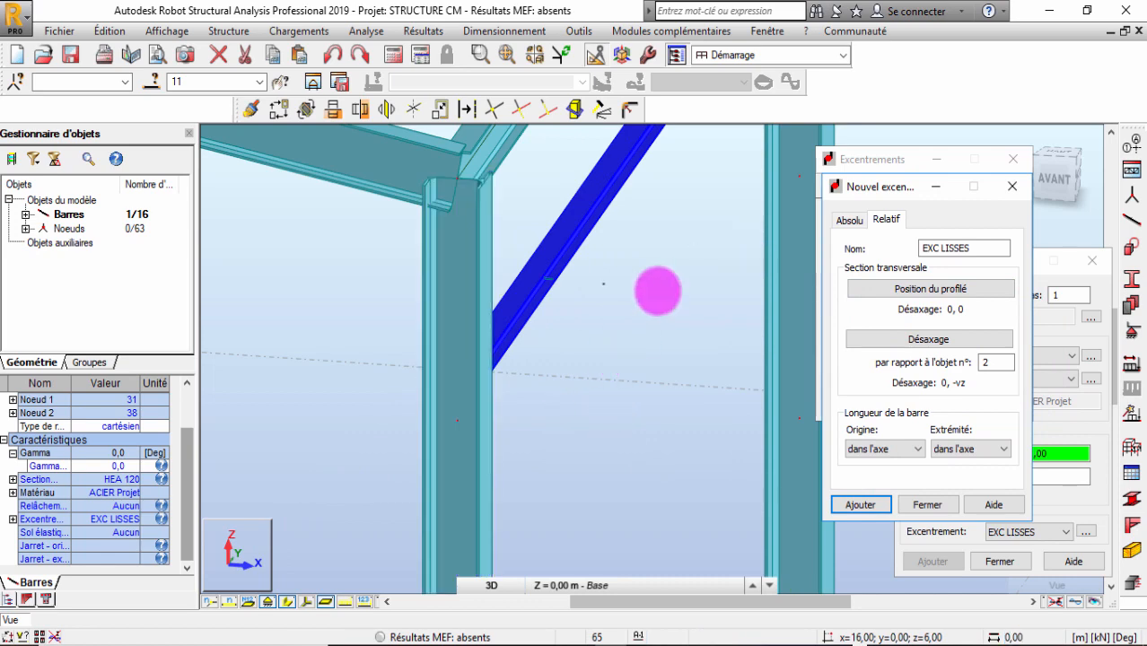
Return to selection mode and set the gamma angle of side bar 11 to 90 degrees
right_click(563, 323)
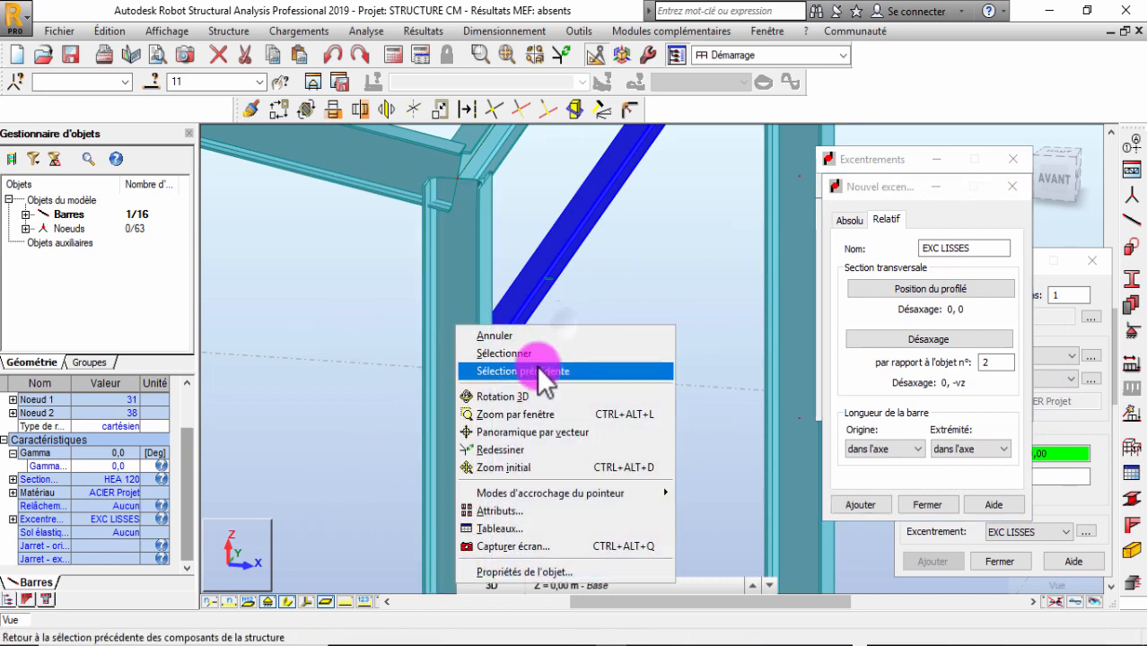
click(534, 351)
click(863, 152)
click(539, 252)
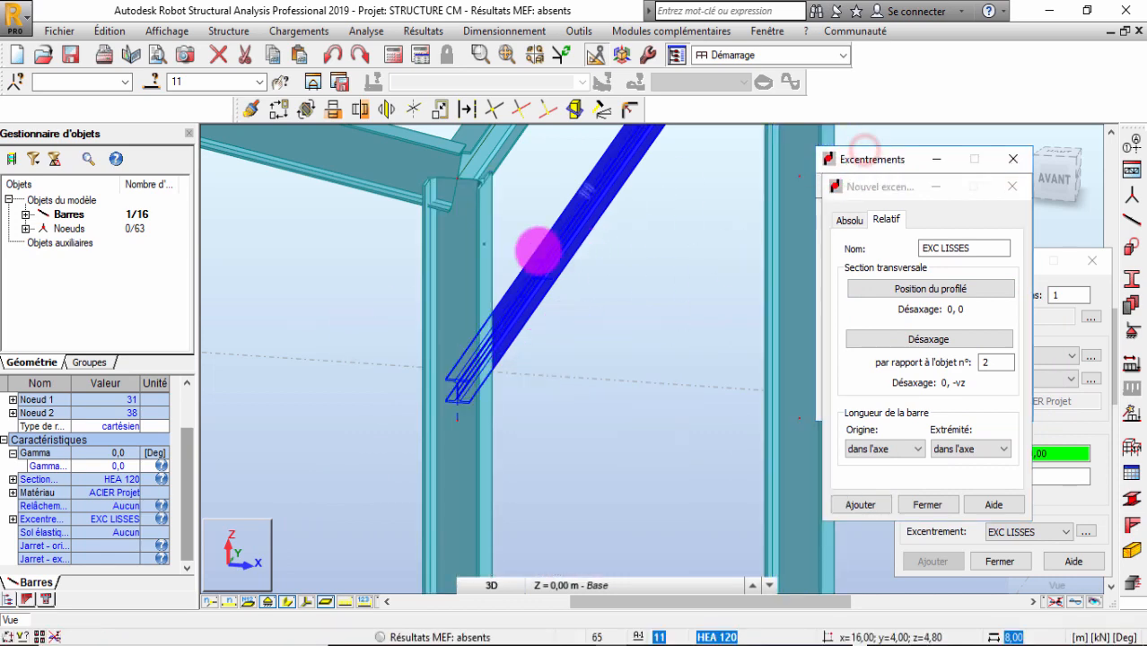
right_click(487, 229)
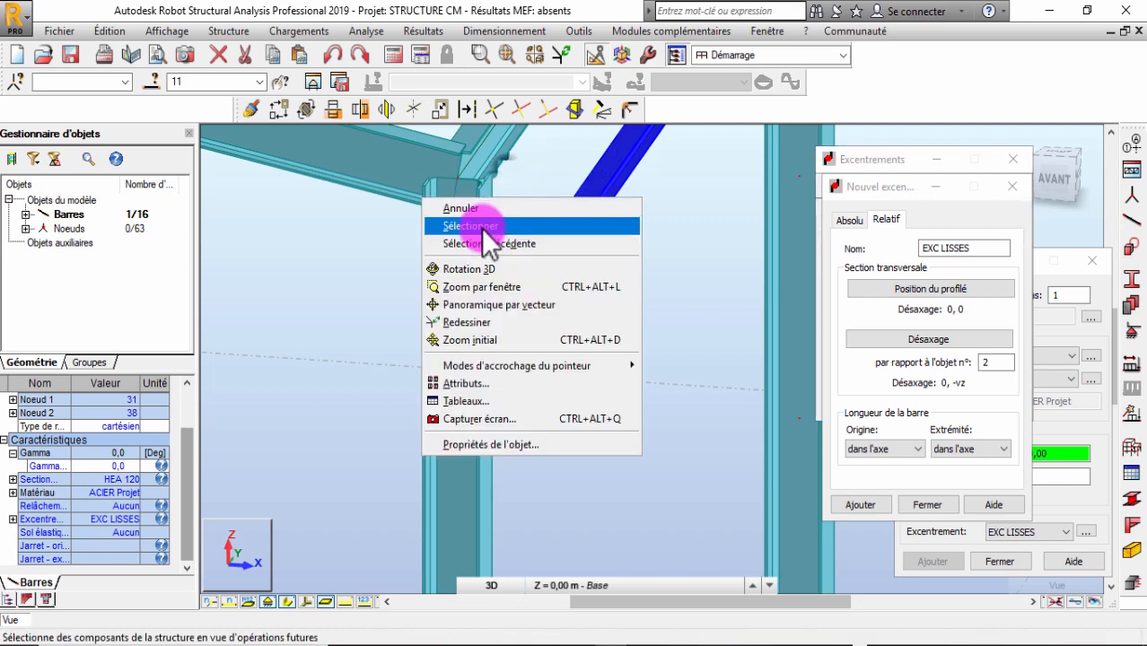
click(480, 225)
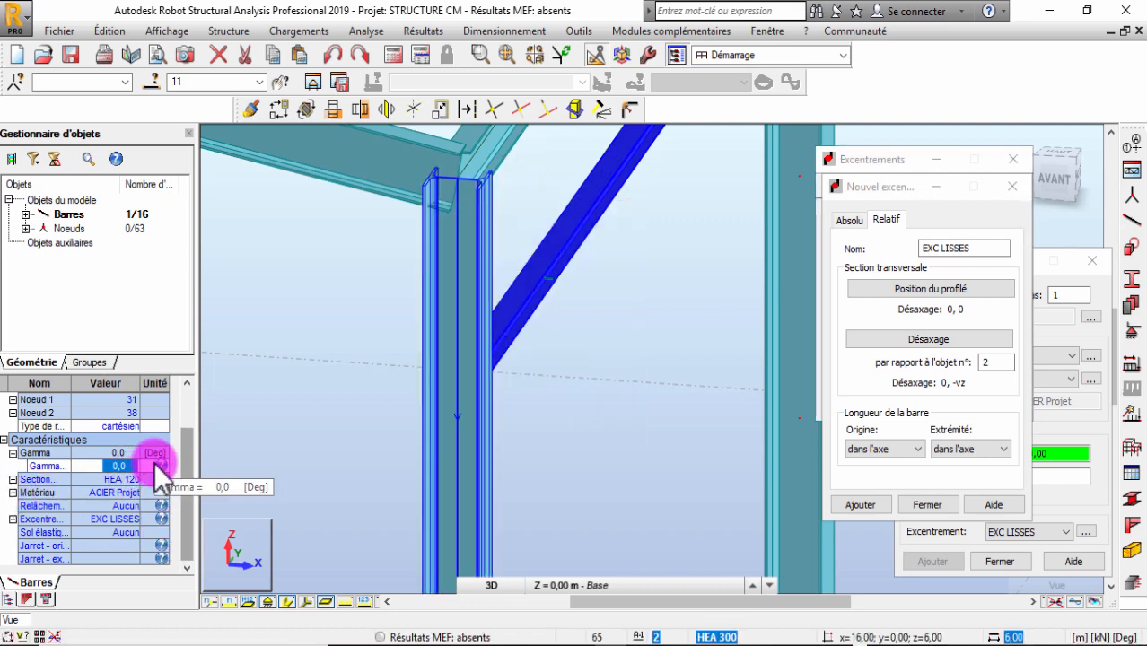
text(9)
key(Return)
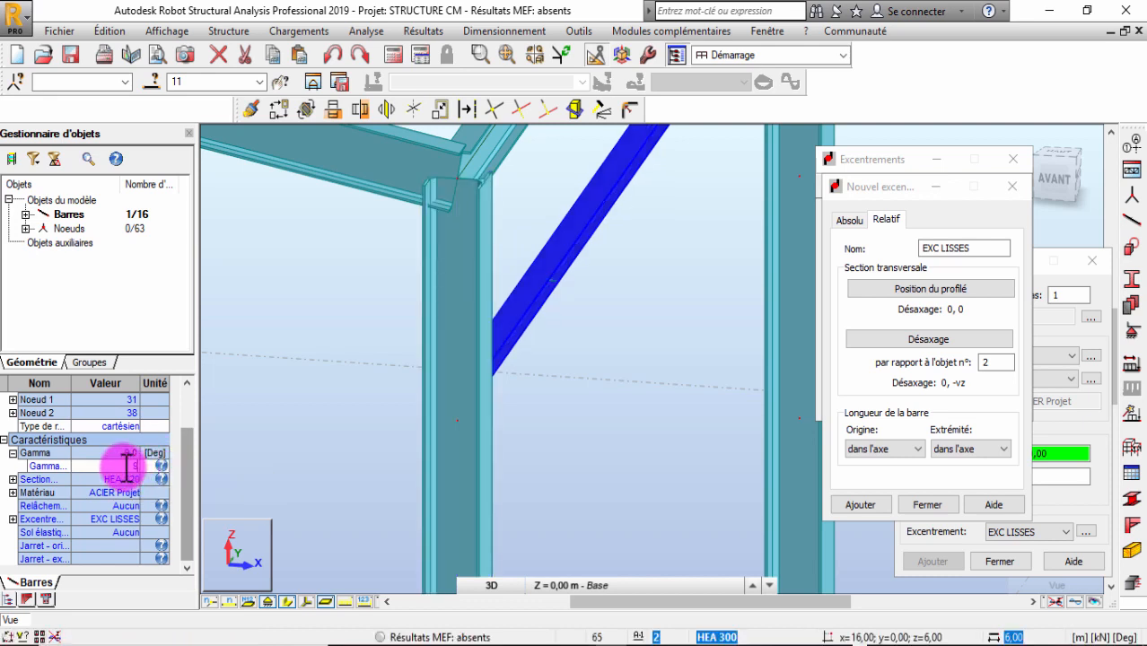
scroll(537, 390, up, 3)
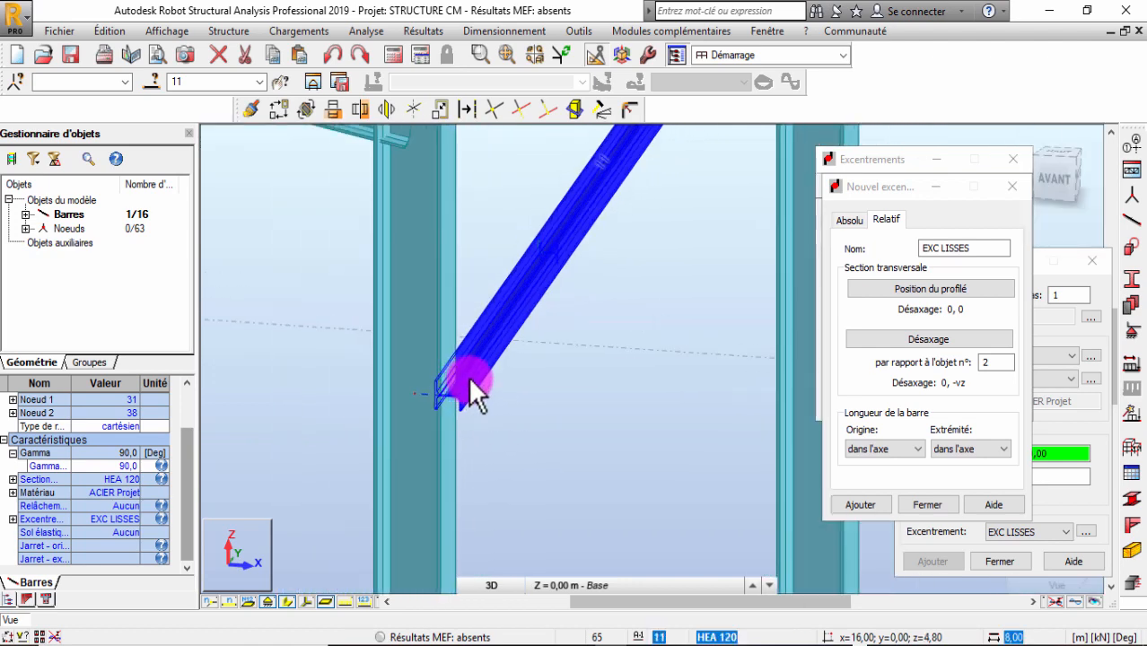
scroll(468, 380, up, 1)
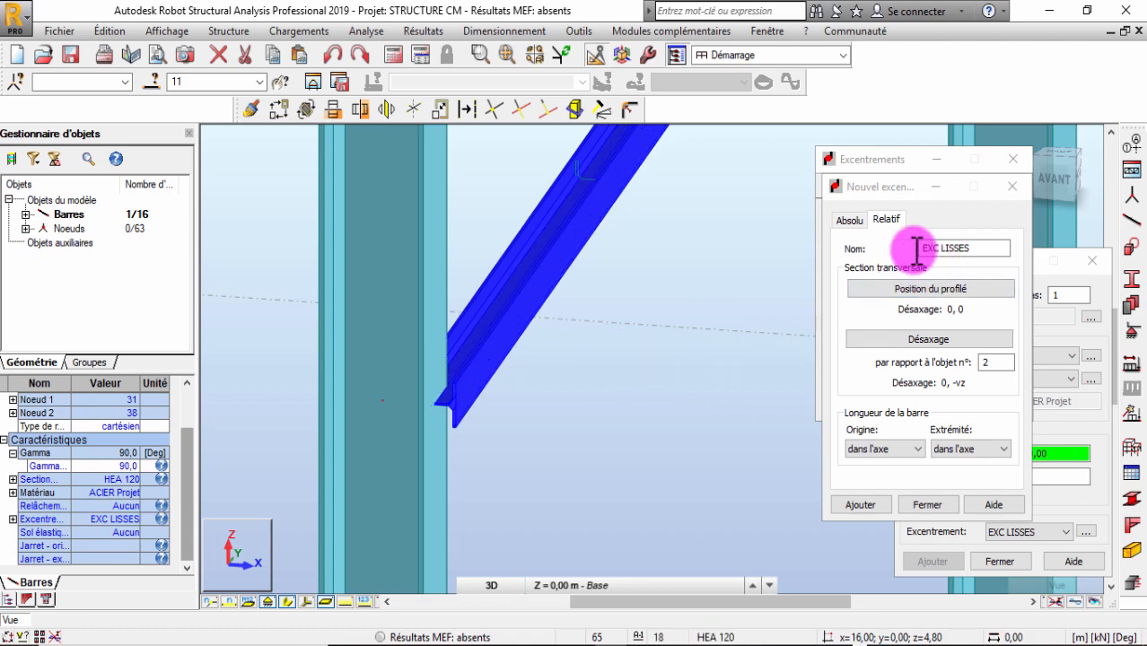
Redefine the existing EXC LISSES offset with its profile position at the midpoint of the bottom flange
click(916, 289)
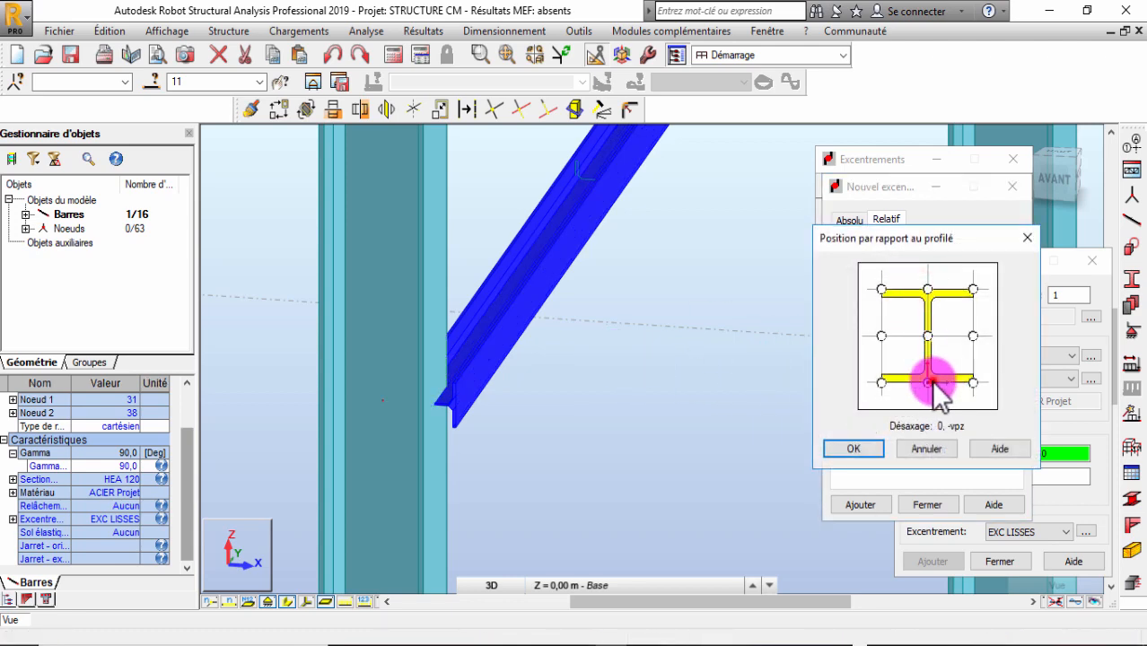
click(853, 450)
click(863, 502)
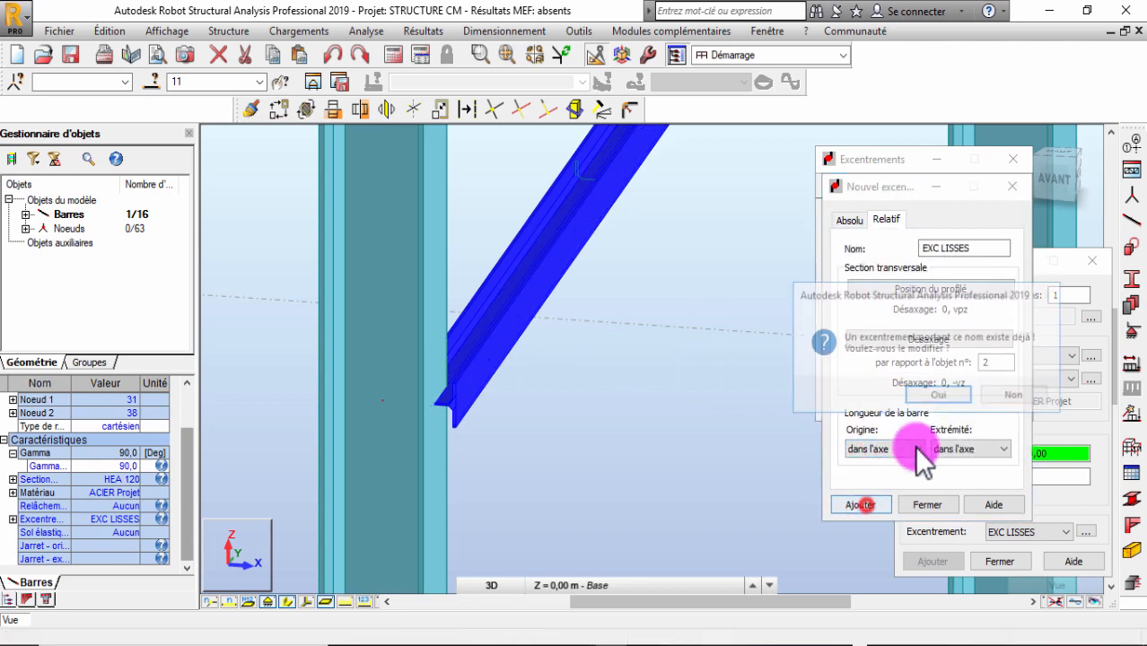
click(939, 395)
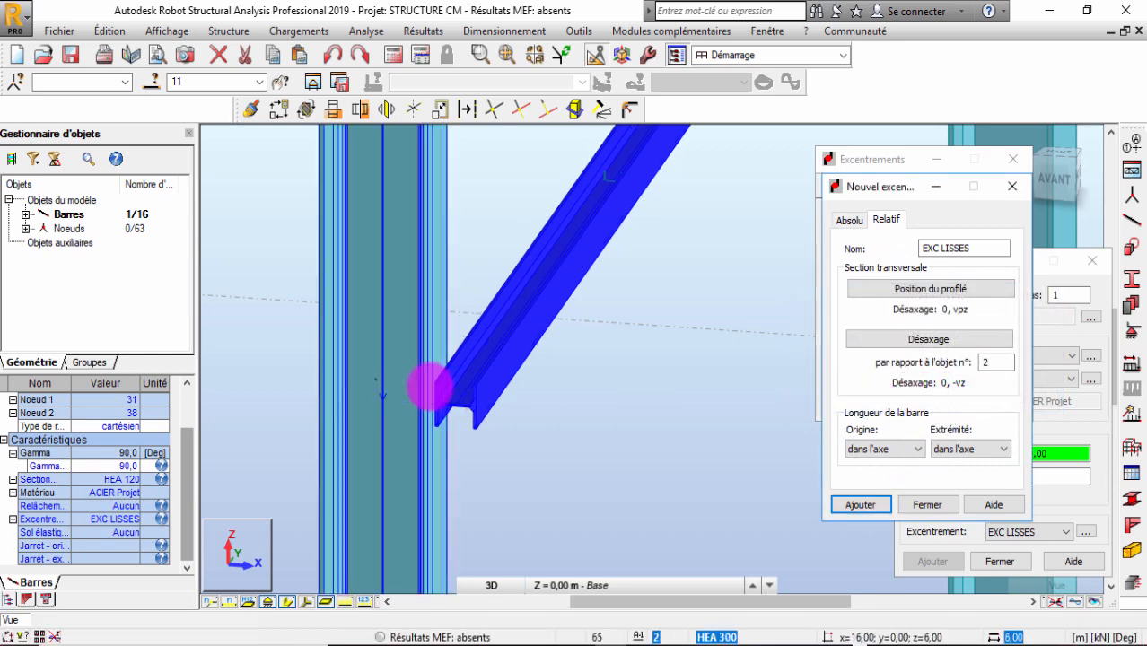
scroll(421, 497, down, 2)
scroll(441, 456, down, 1)
scroll(435, 456, up, 2)
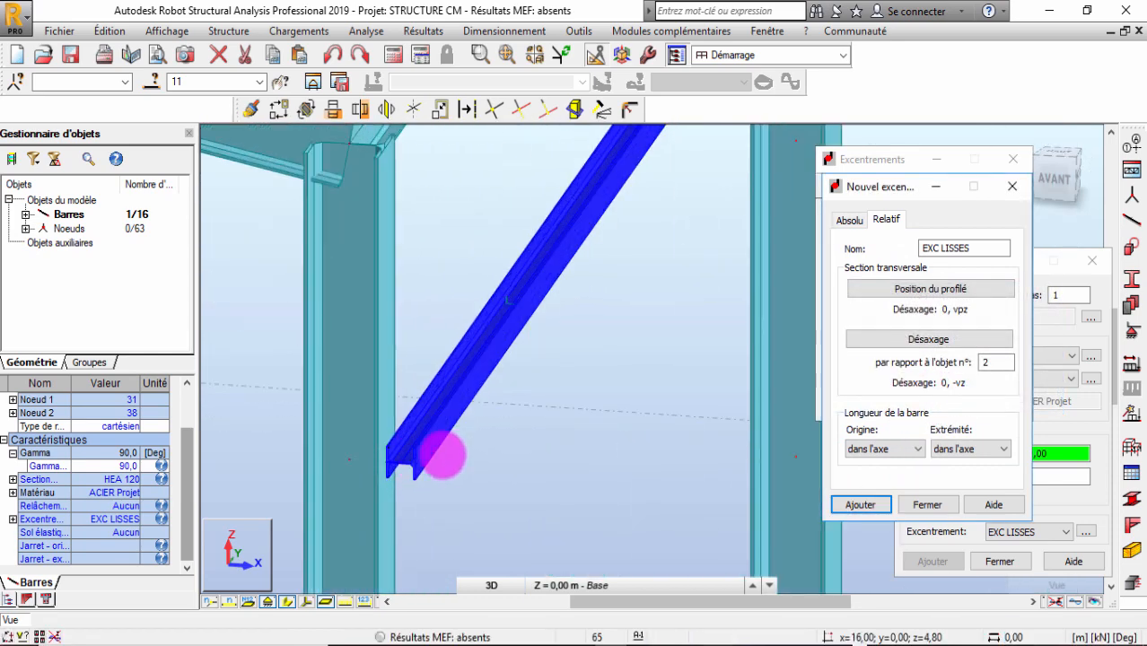
Examine the profile position and axis offset settings of EXC LISSES and how side bar 11 sits against the column
click(933, 291)
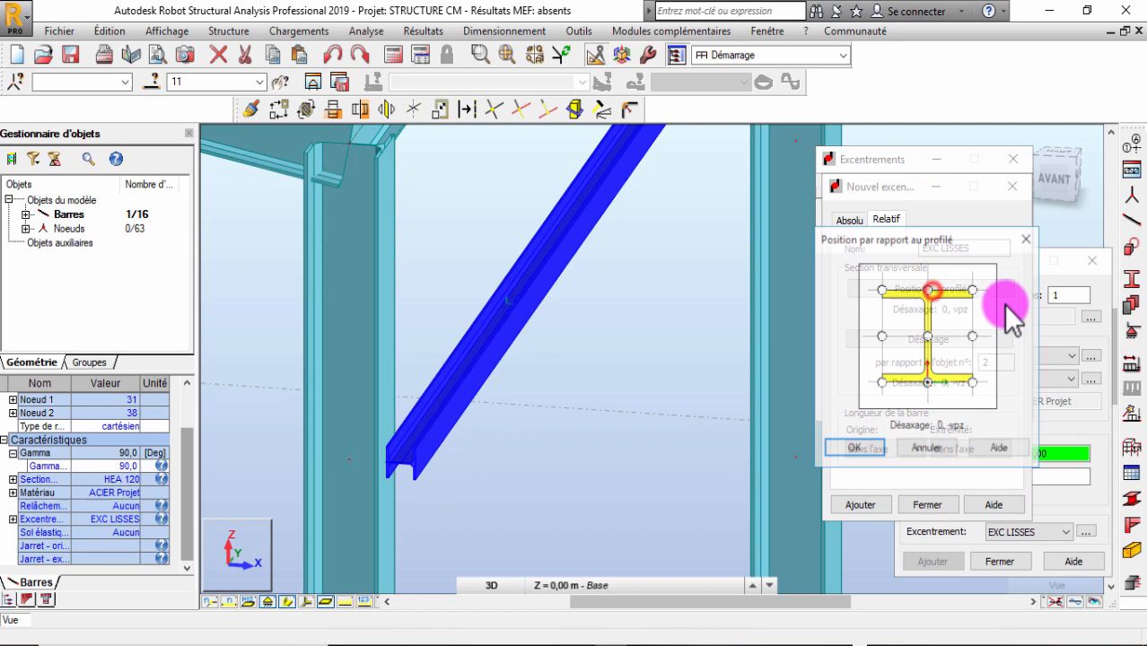
click(1025, 244)
click(952, 339)
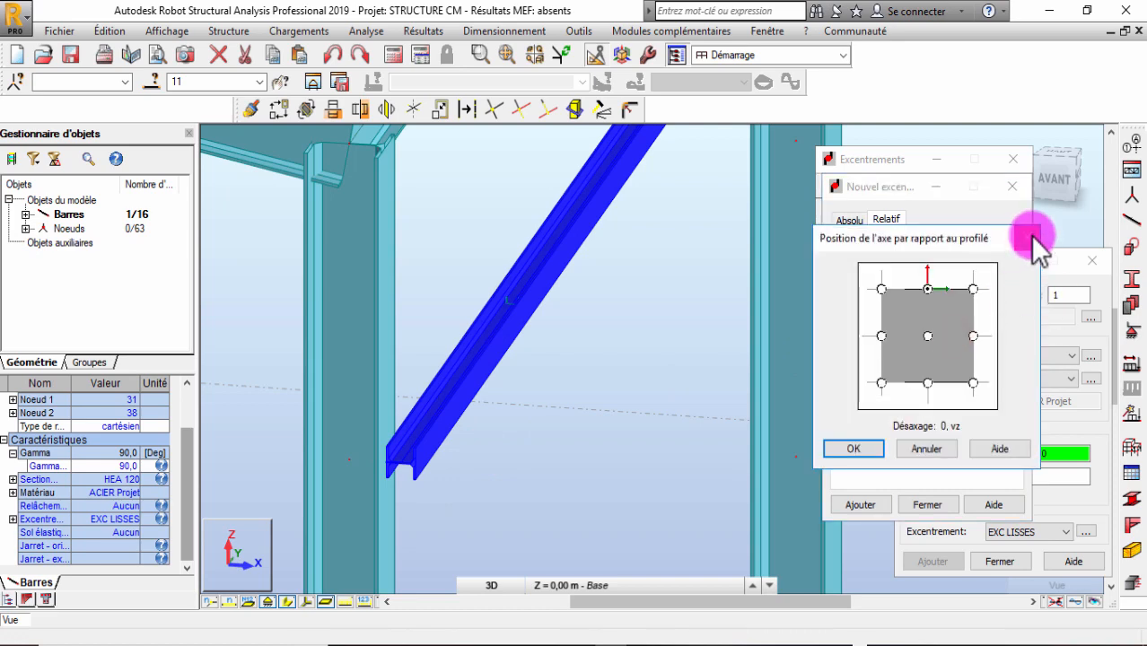
click(1024, 237)
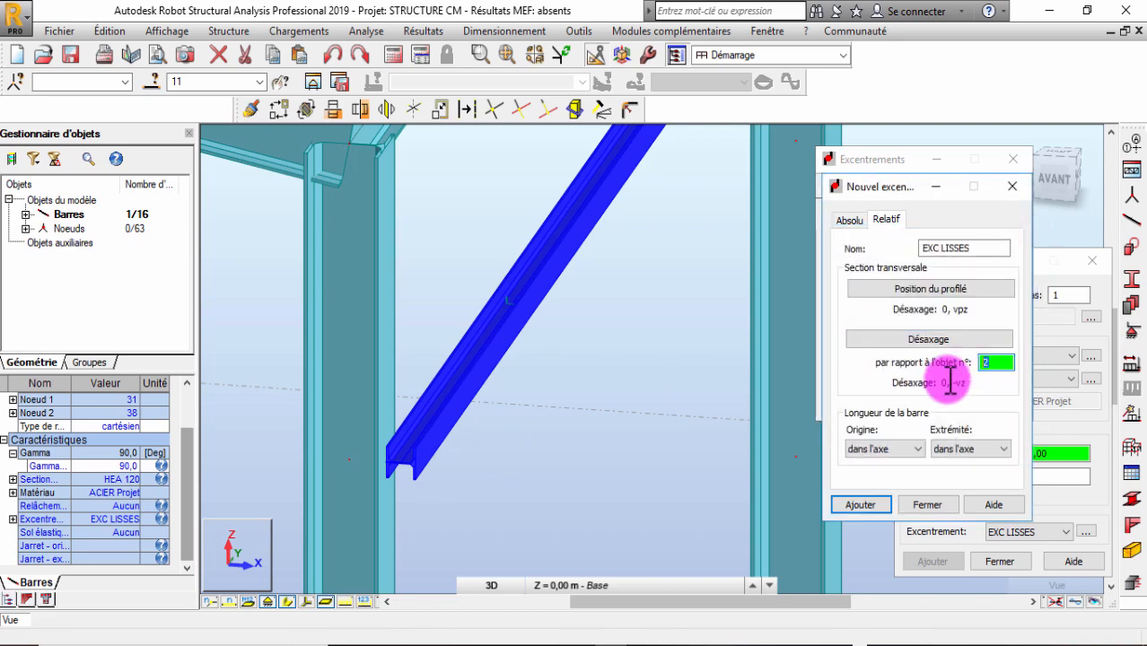
click(351, 296)
scroll(403, 389, down, 5)
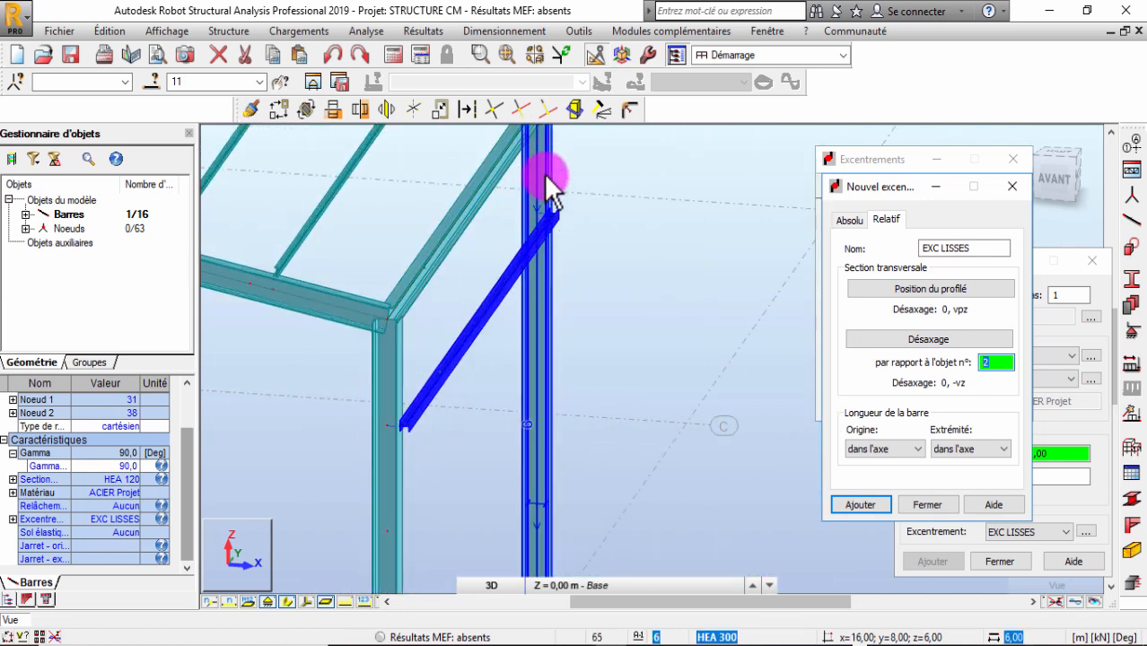
scroll(406, 422, up, 5)
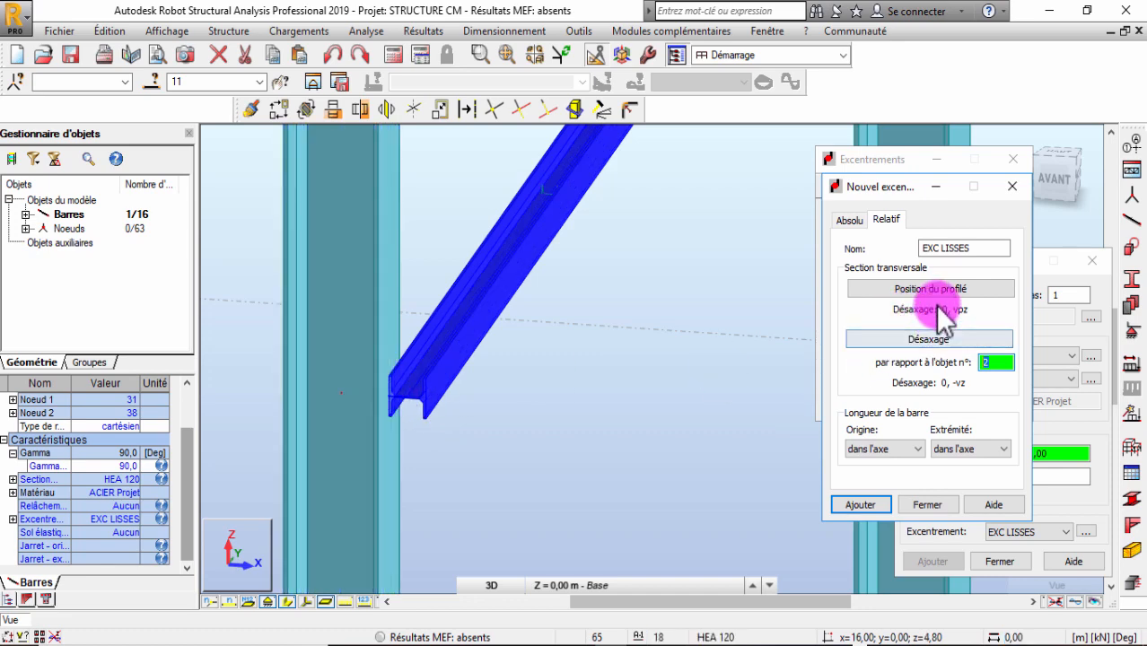
Redefine the existing EXC LISSES offset with its axis at the centre (0, 0) of object 2
click(944, 337)
click(859, 447)
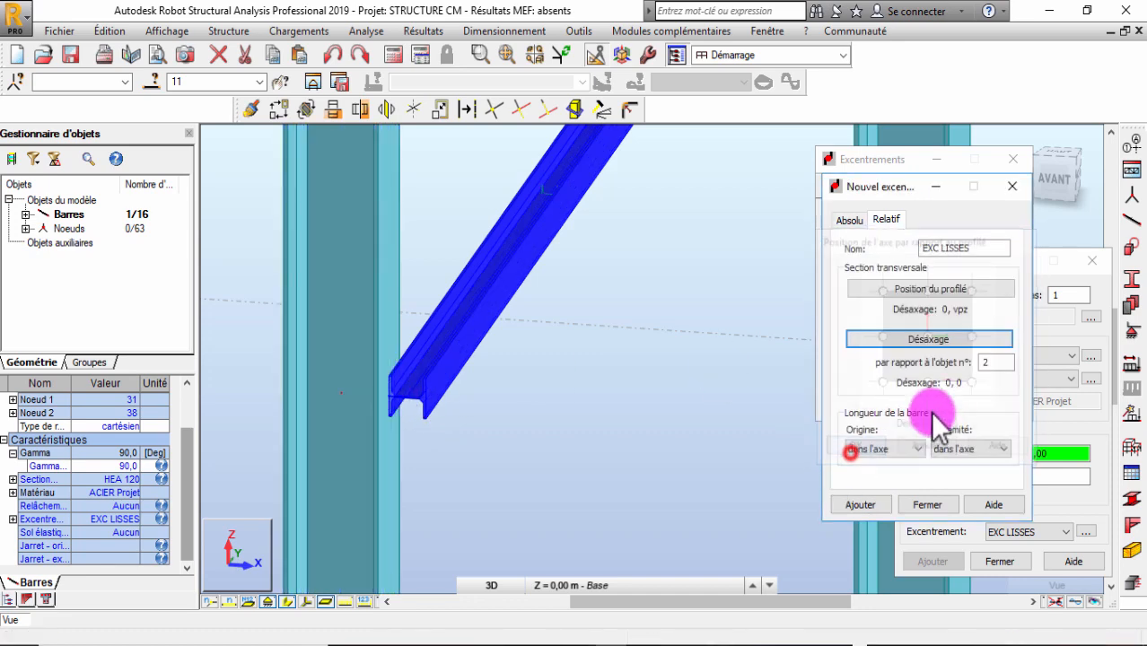
click(843, 503)
click(935, 396)
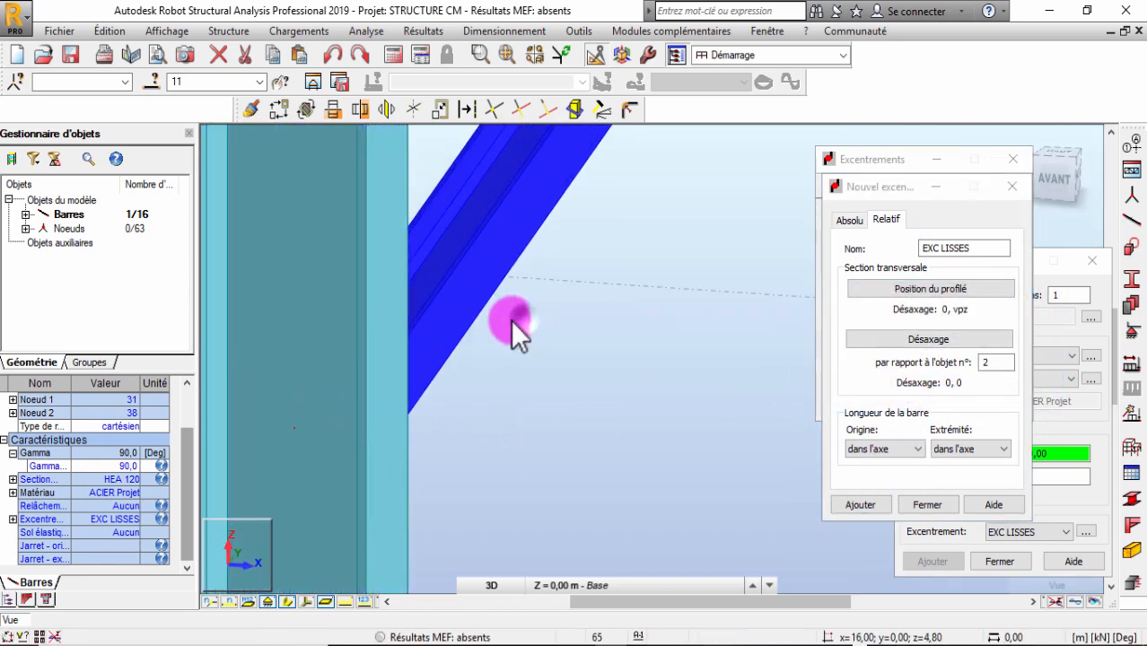
Redefine the existing EXC LISSES offset with its axis at the midpoint of the bottom edge of object 2
right_click(513, 323)
click(460, 369)
drag(459, 386, 503, 305)
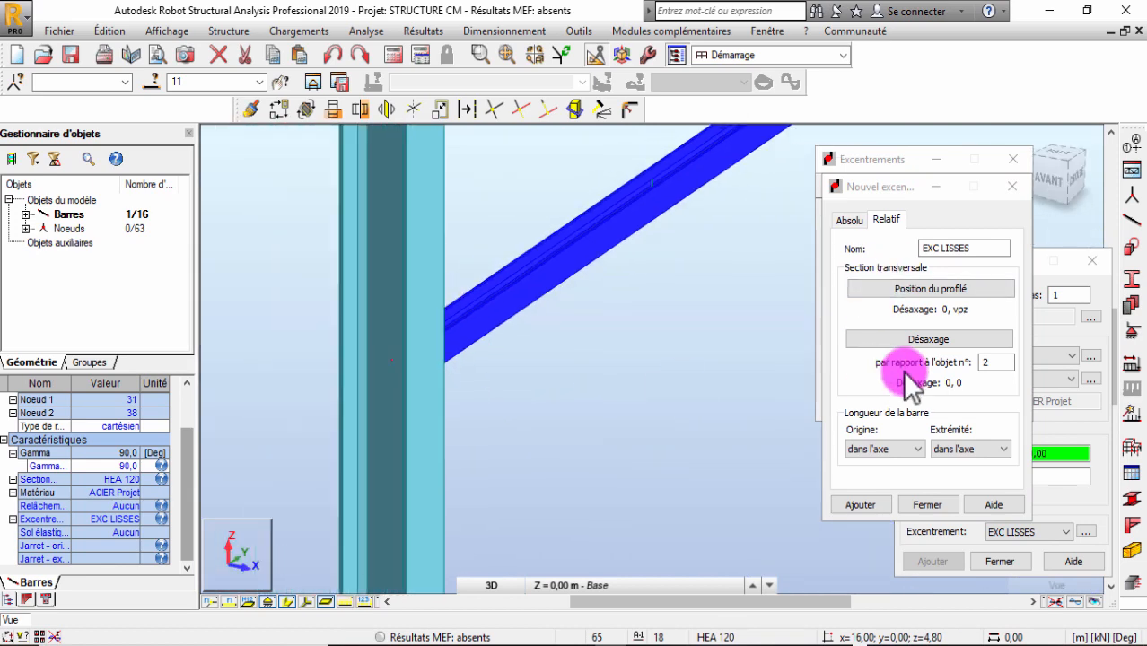
click(904, 338)
click(927, 383)
click(872, 448)
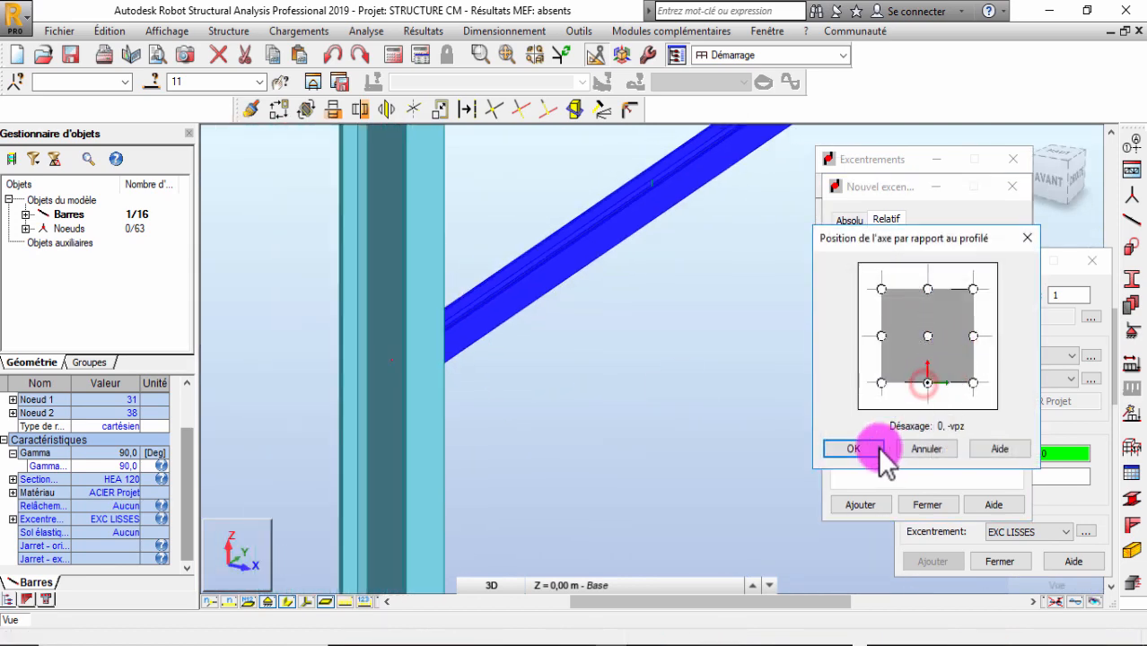
click(864, 508)
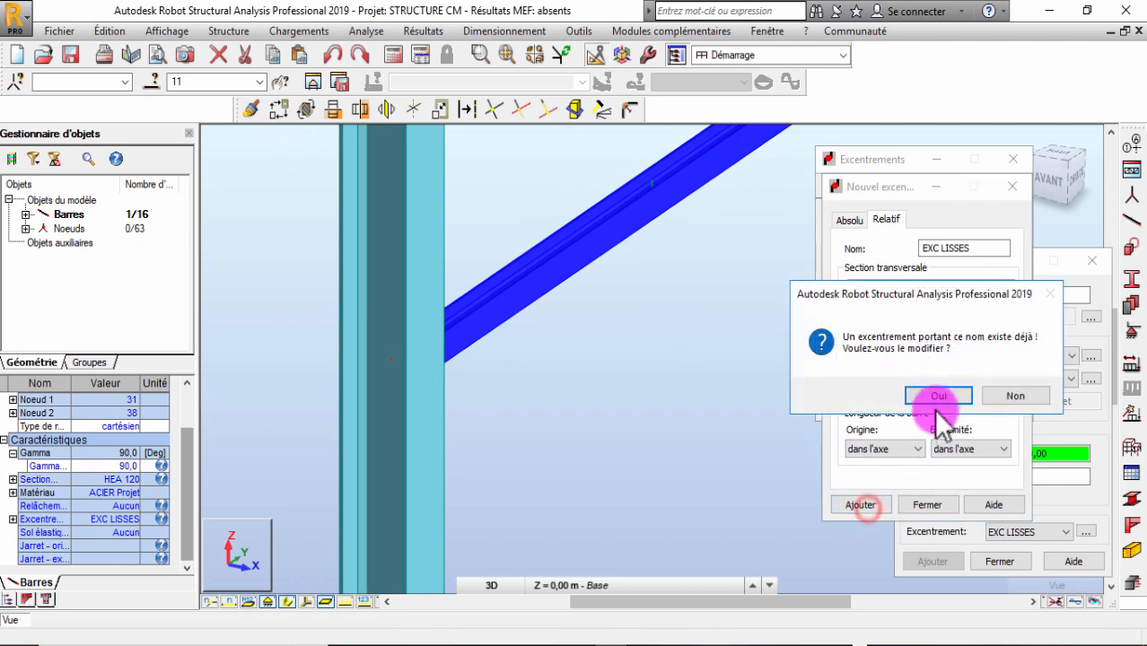
click(939, 402)
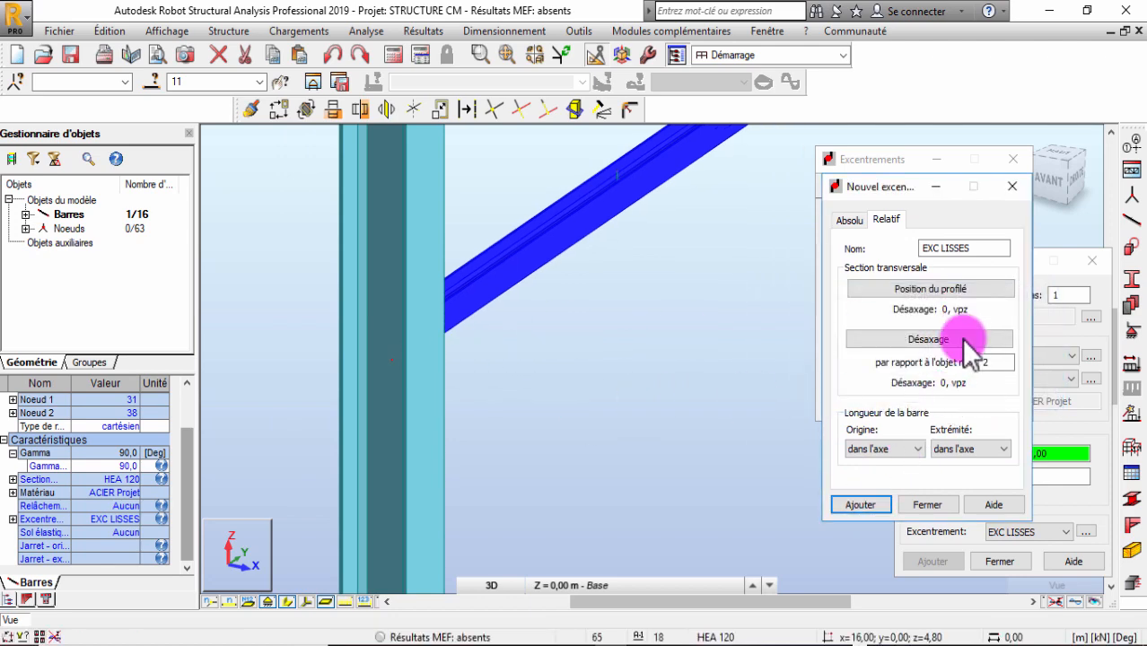
click(937, 340)
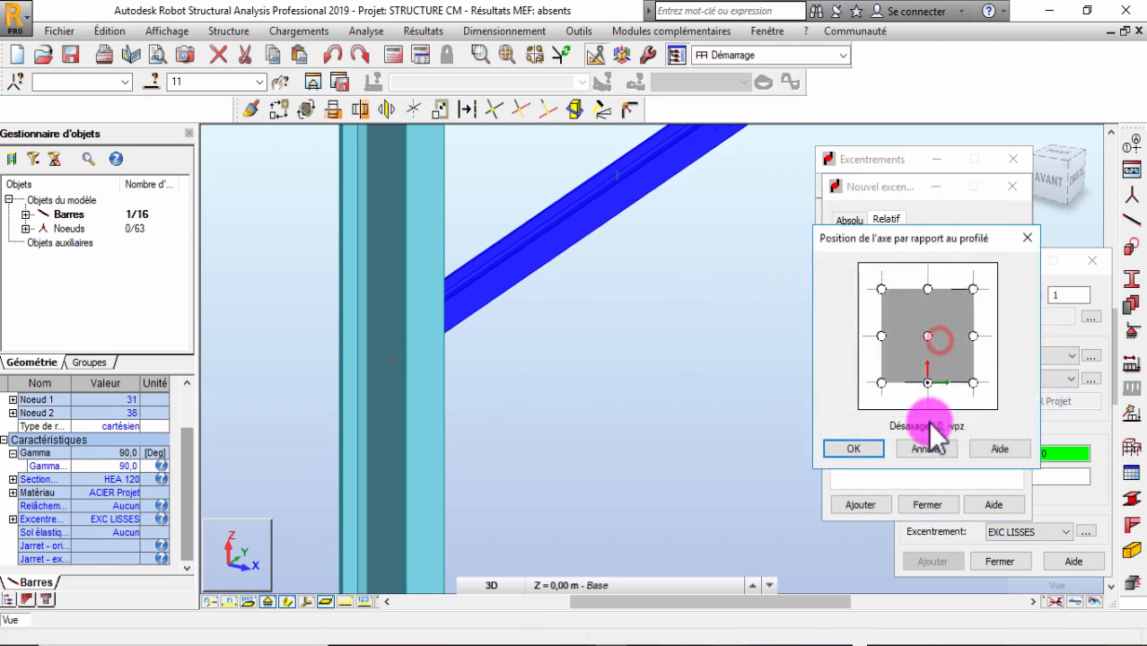
click(854, 449)
click(914, 289)
click(972, 290)
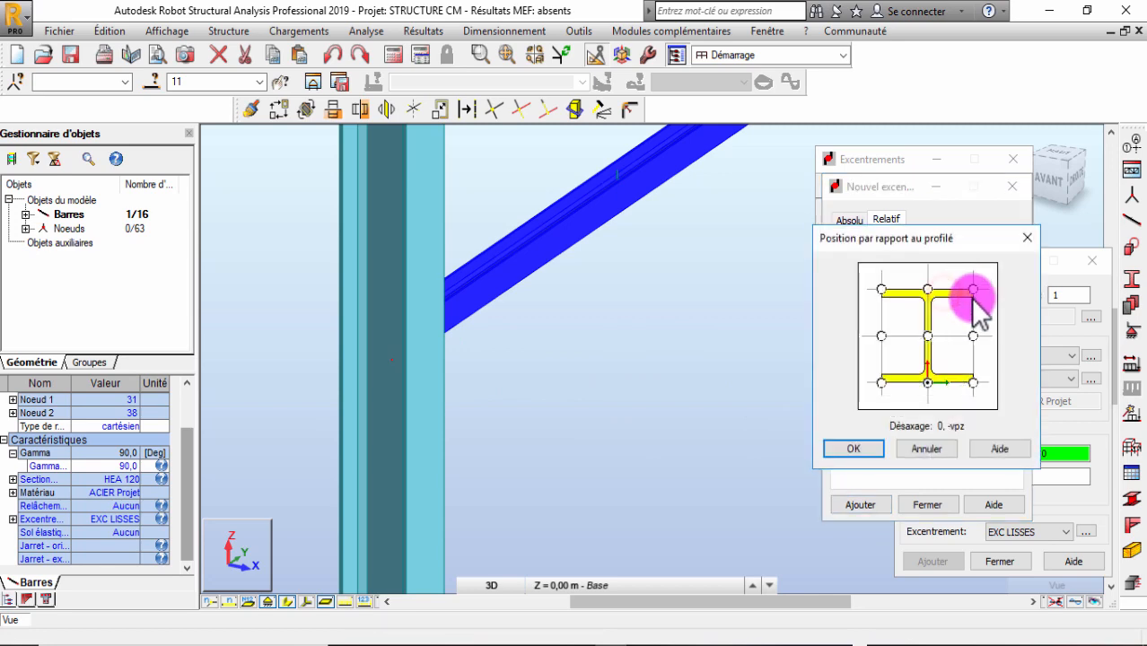
click(1027, 239)
Redefine the existing EXC LISSES offset with its axis at the midpoint of the top edge of object 2, and close the offset dialogs
click(925, 338)
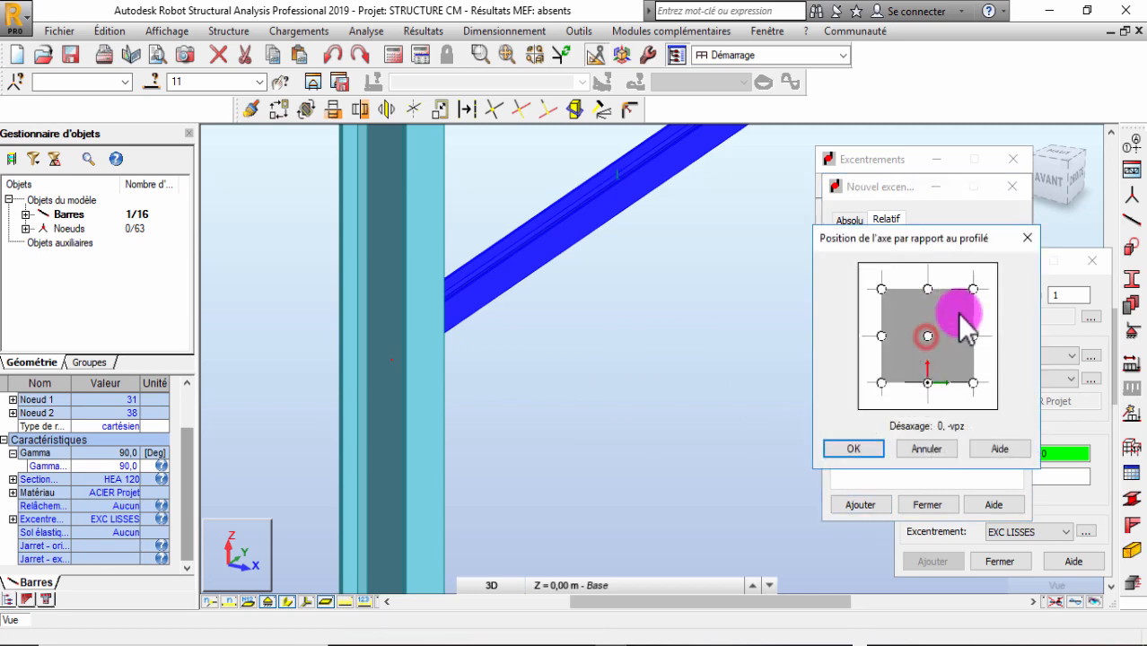
click(927, 289)
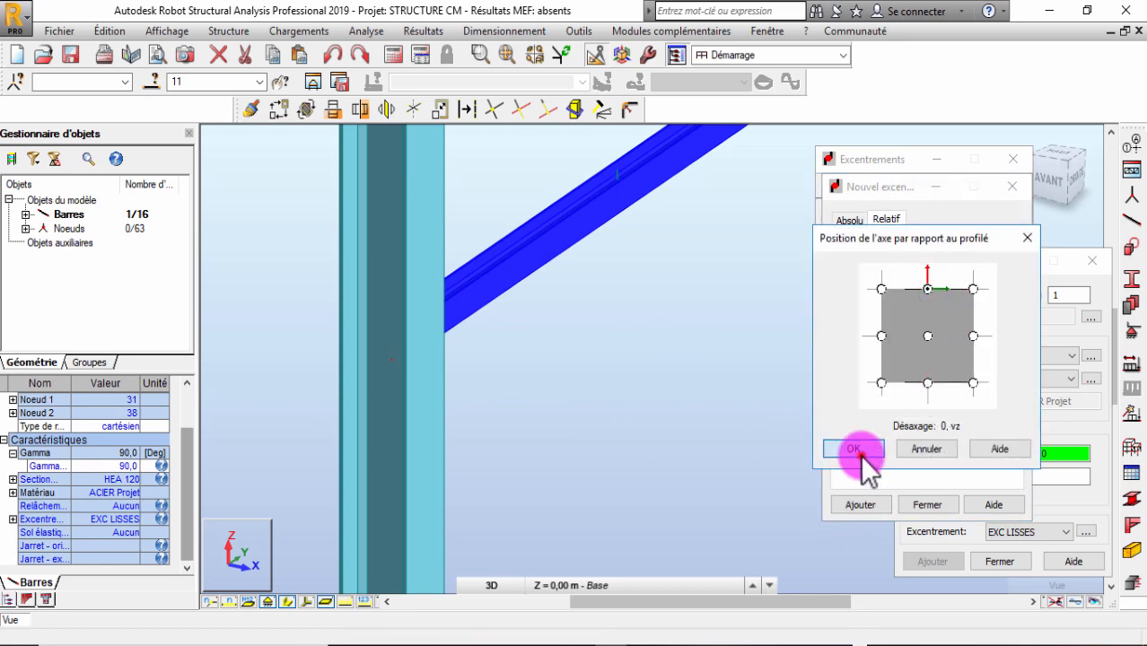
click(853, 449)
click(859, 504)
click(933, 395)
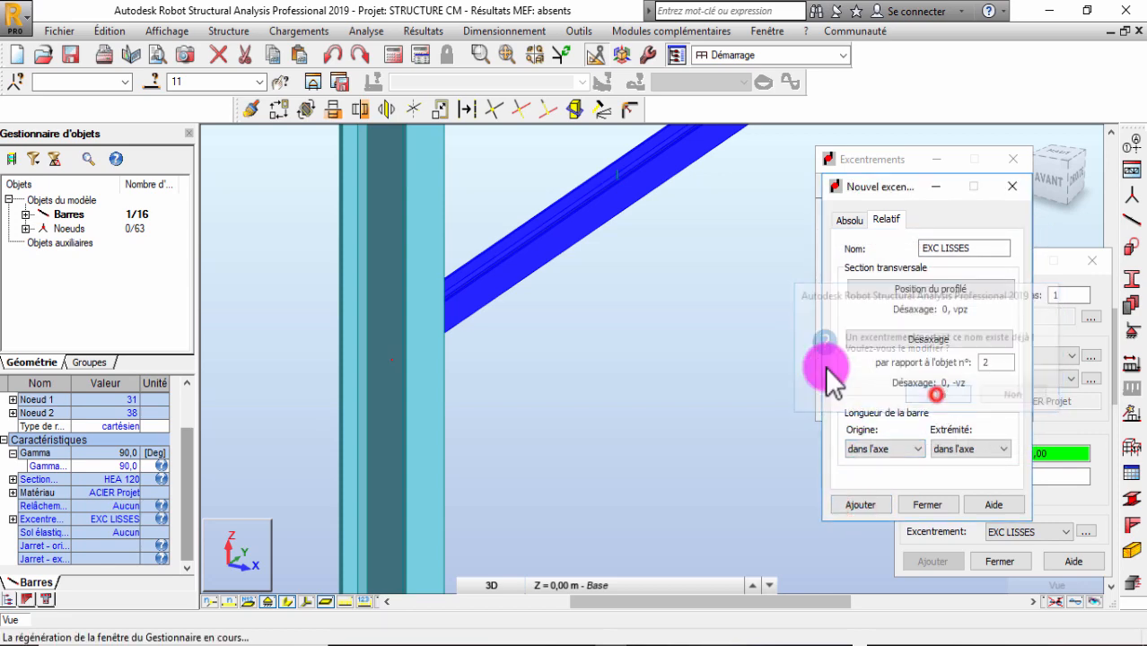
scroll(494, 340, down, 5)
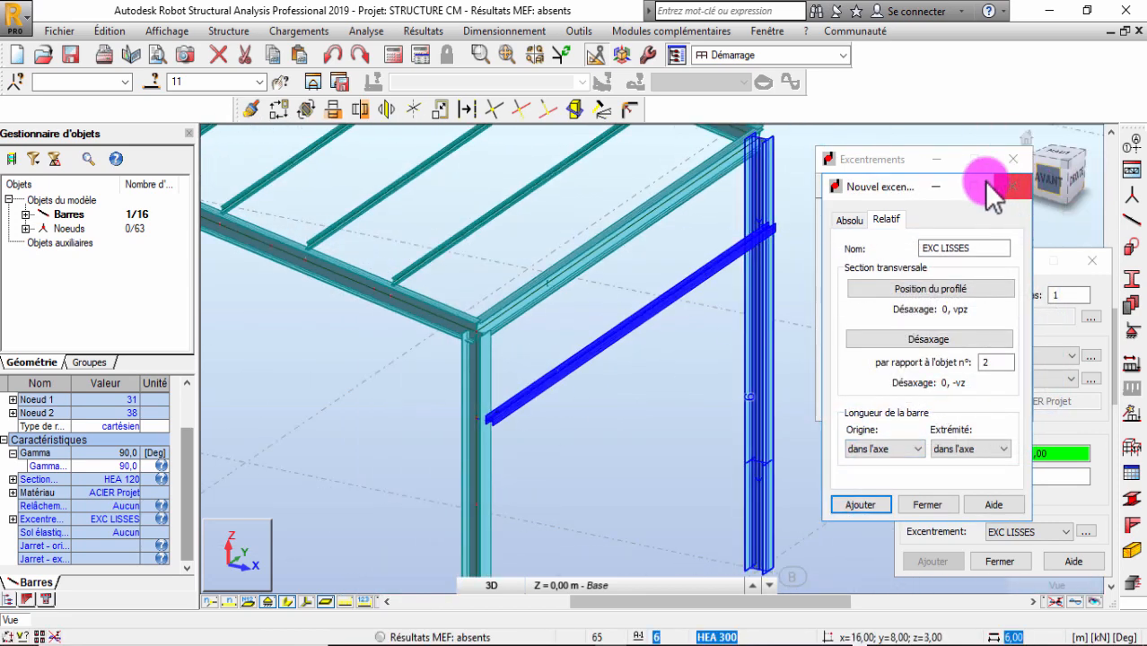
click(1013, 186)
scroll(451, 335, down, 5)
scroll(451, 316, up, 2)
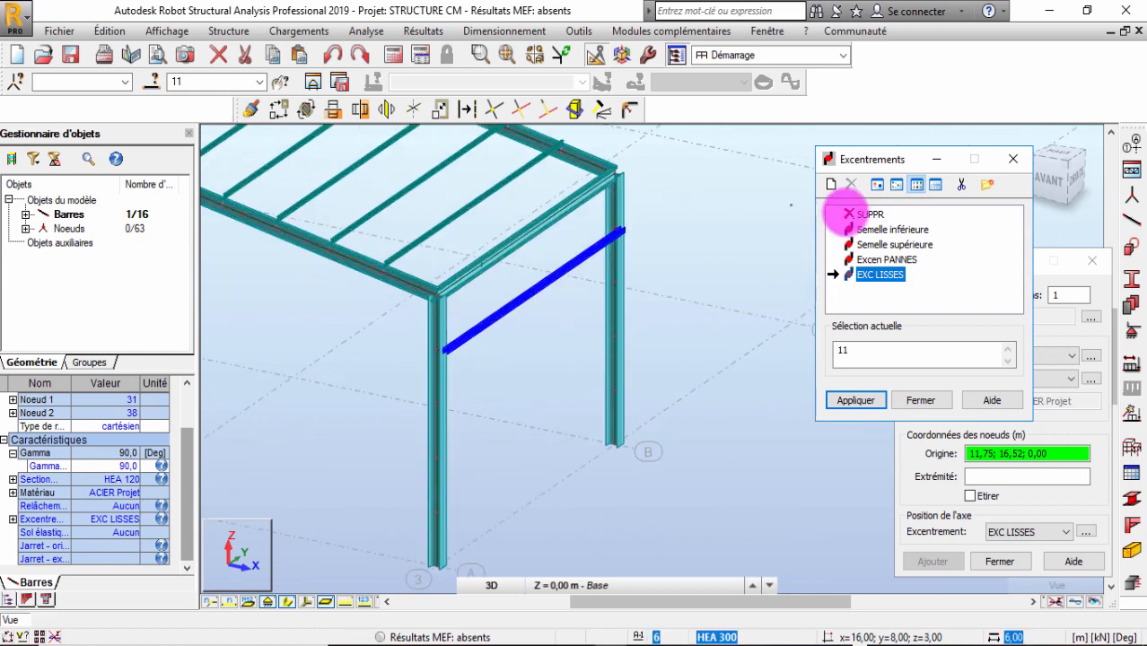
click(1009, 164)
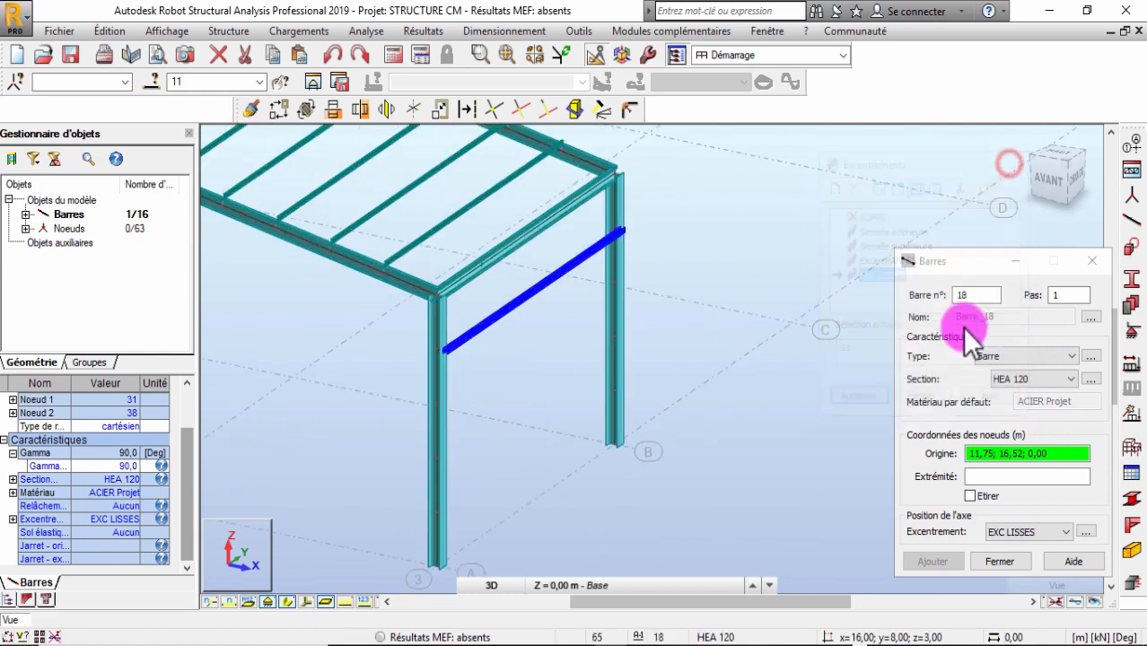
Copy side bar 11 down the columns by translation with vector 0,00; 0,00; -1,20 m and 4 repetitions
click(278, 110)
scroll(429, 363, up, 2)
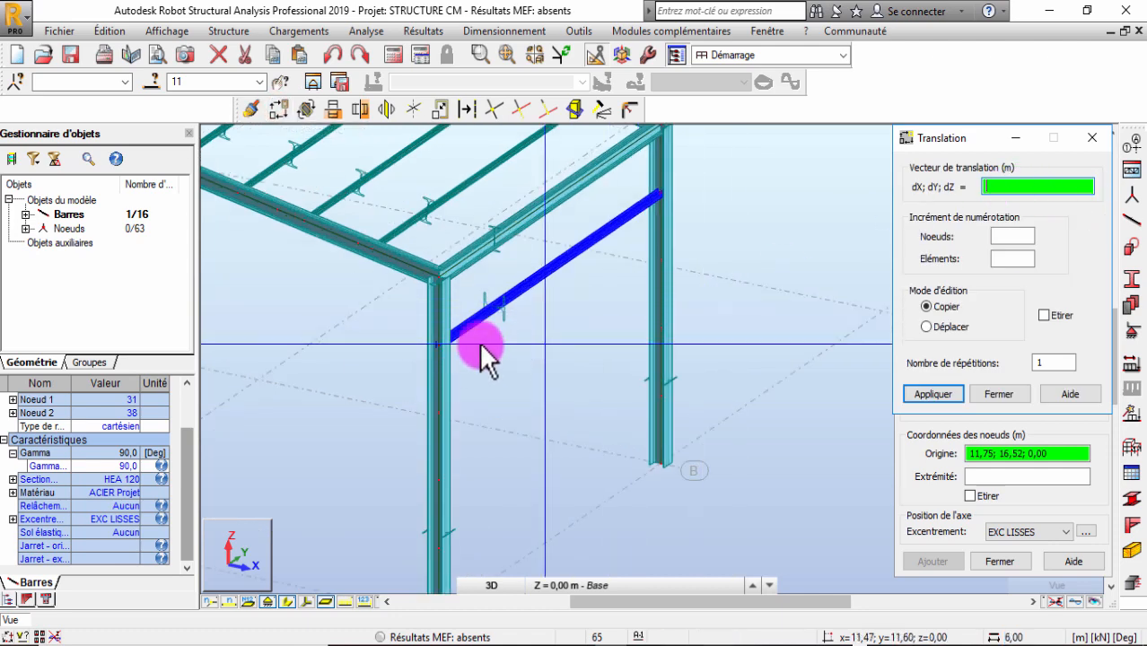
scroll(508, 268, down, 2)
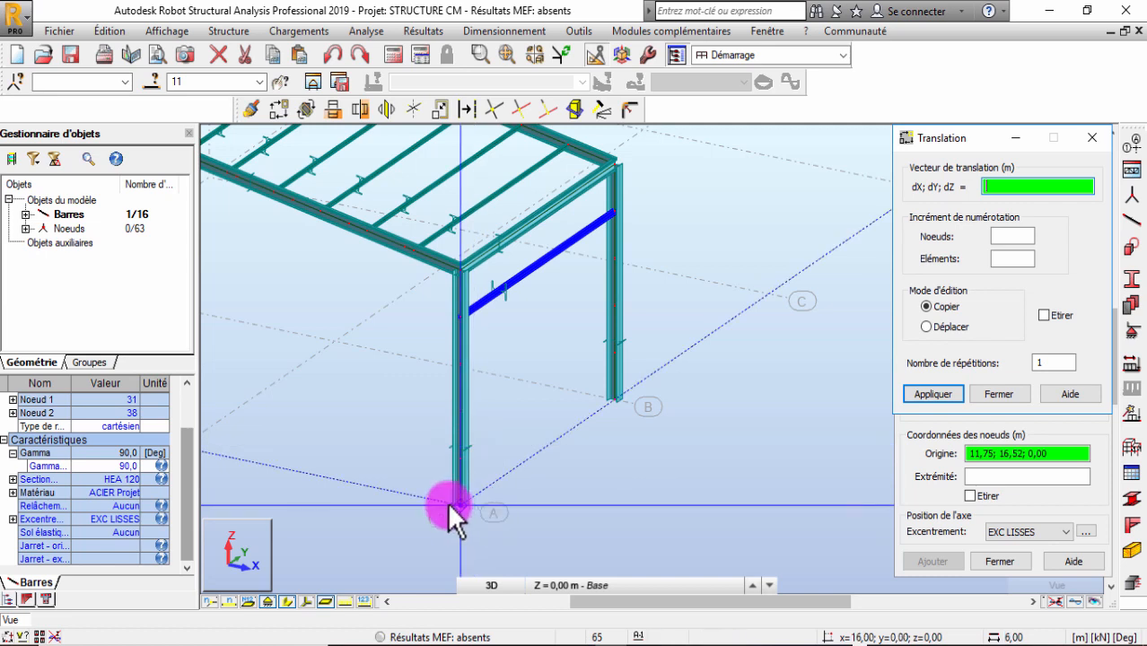
scroll(464, 501, up, 2)
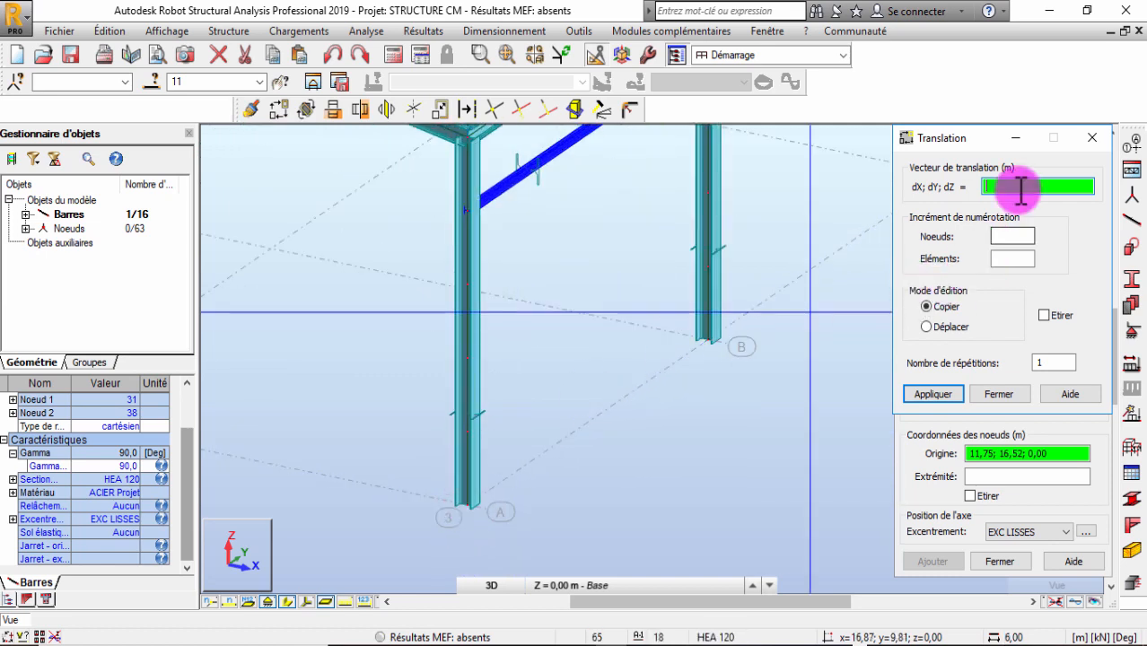
double_click(1056, 362)
click(932, 394)
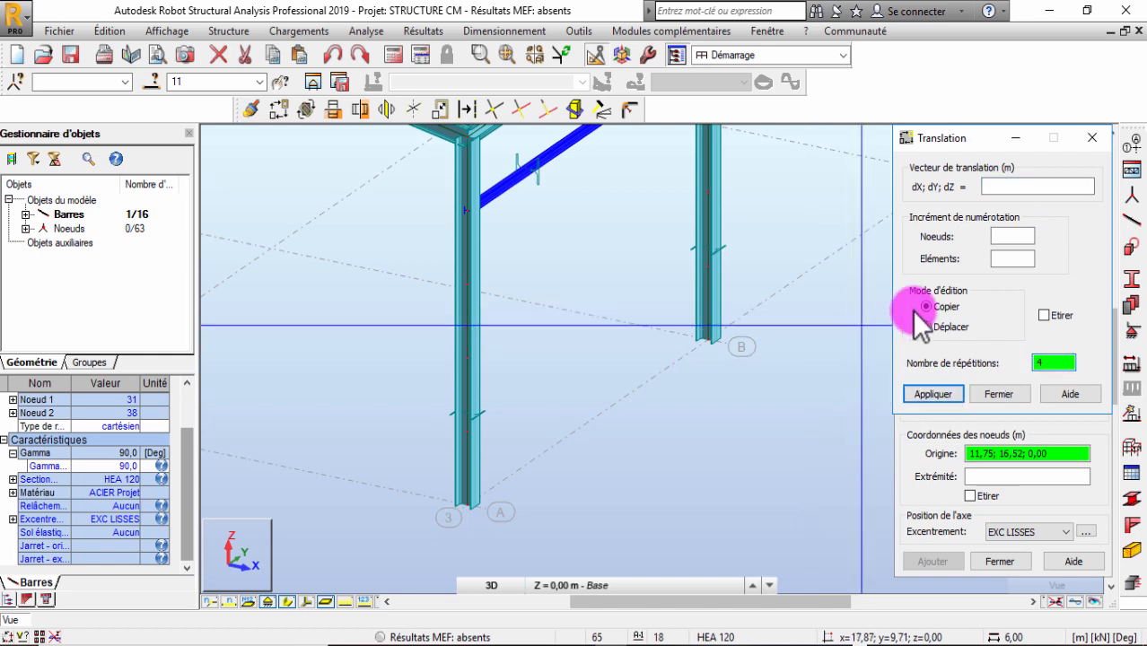
click(1018, 186)
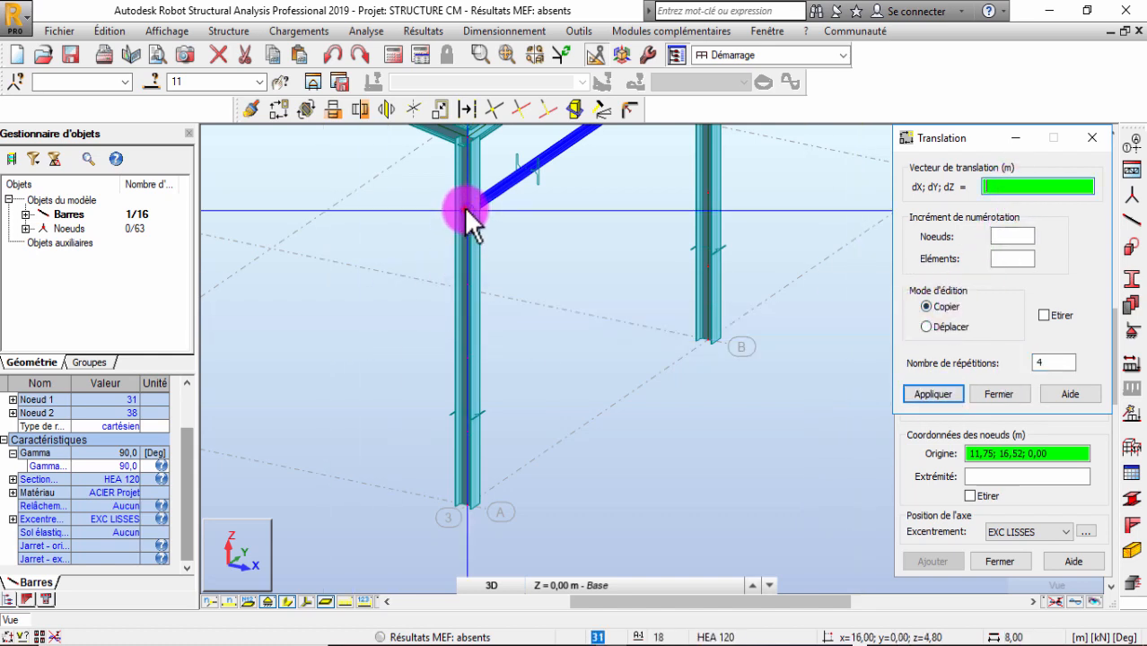
click(464, 207)
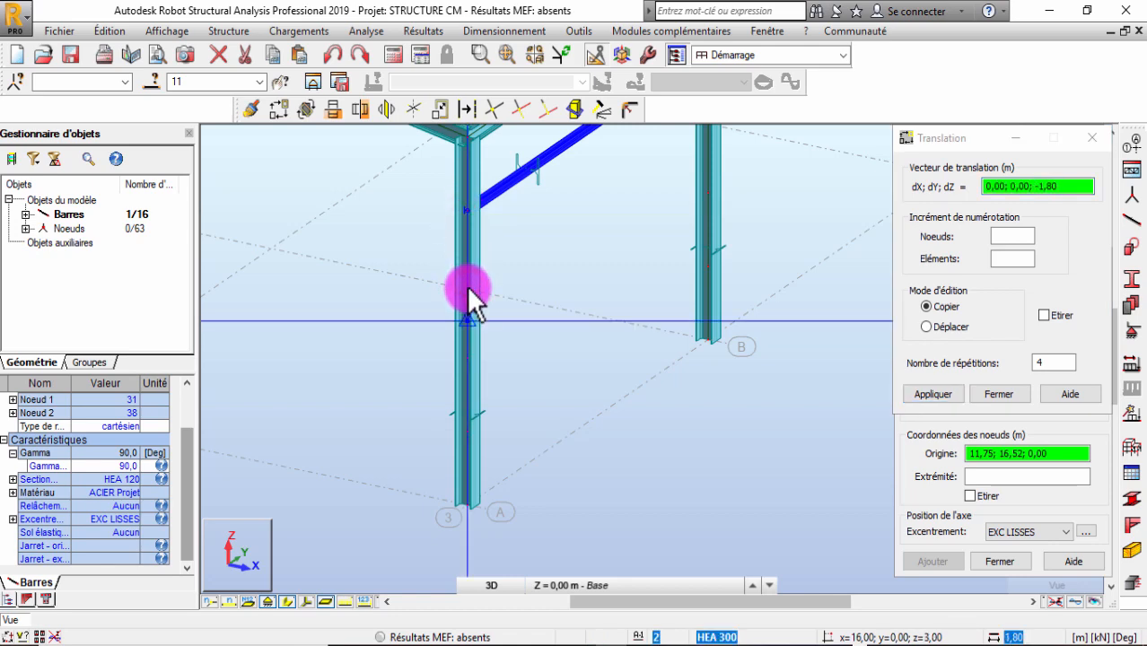
scroll(469, 335, up, 3)
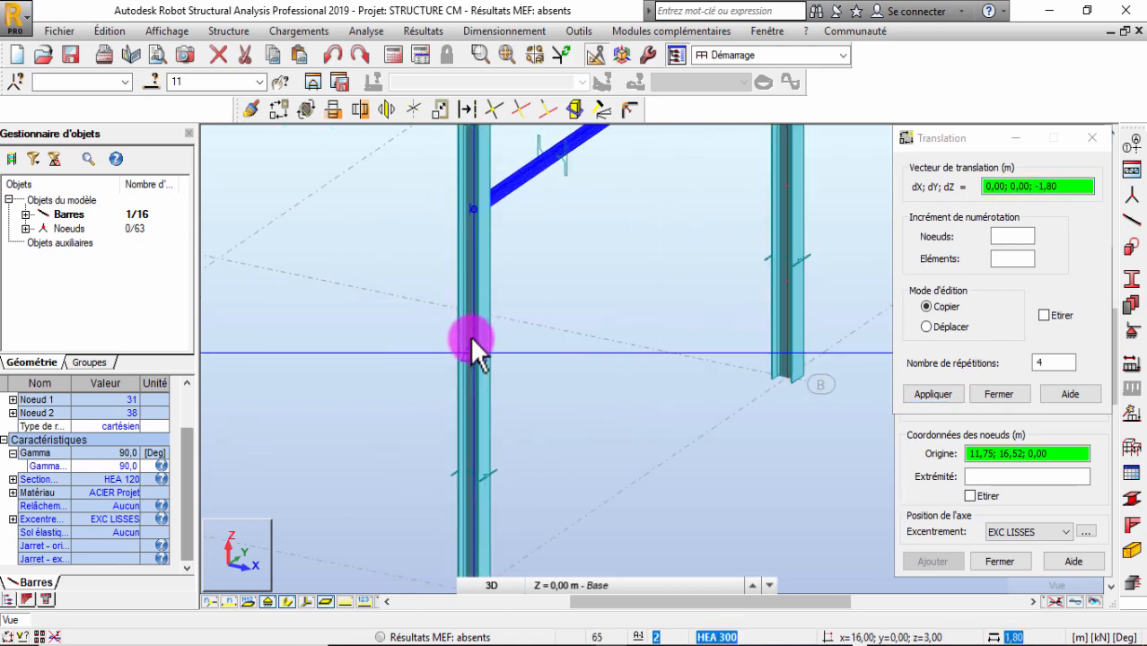
click(474, 289)
scroll(460, 296, down, 5)
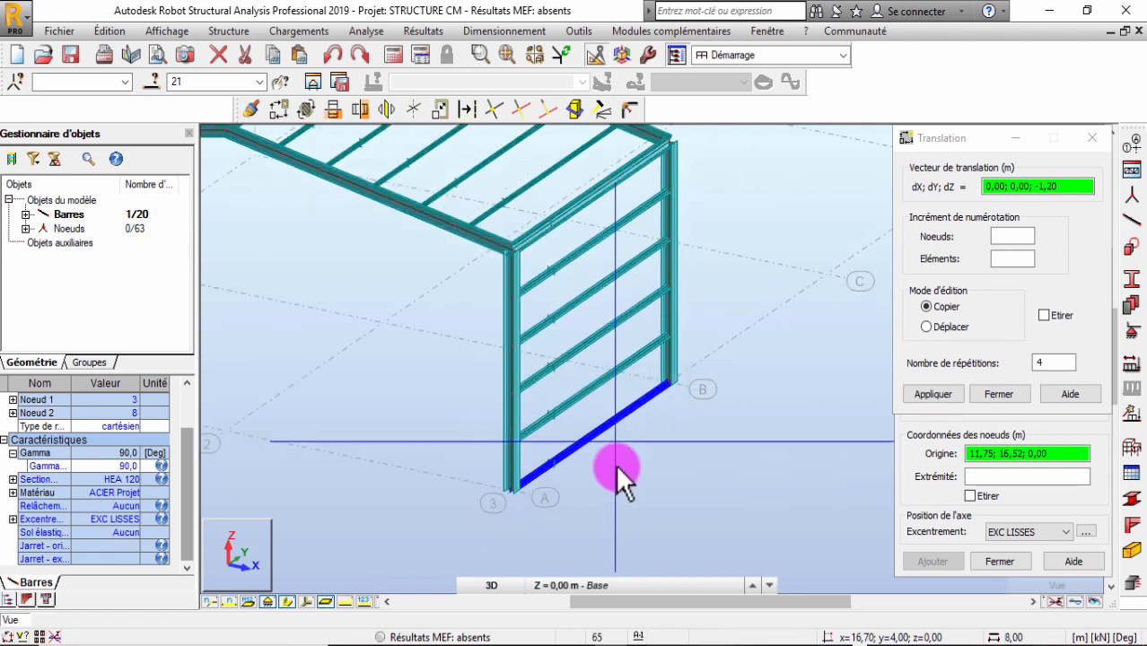
Try to move the lowest side rail (bar 21) by translation with vector 0,00; 0,00; 0.4 m, and undo the move
right_click(709, 266)
click(677, 296)
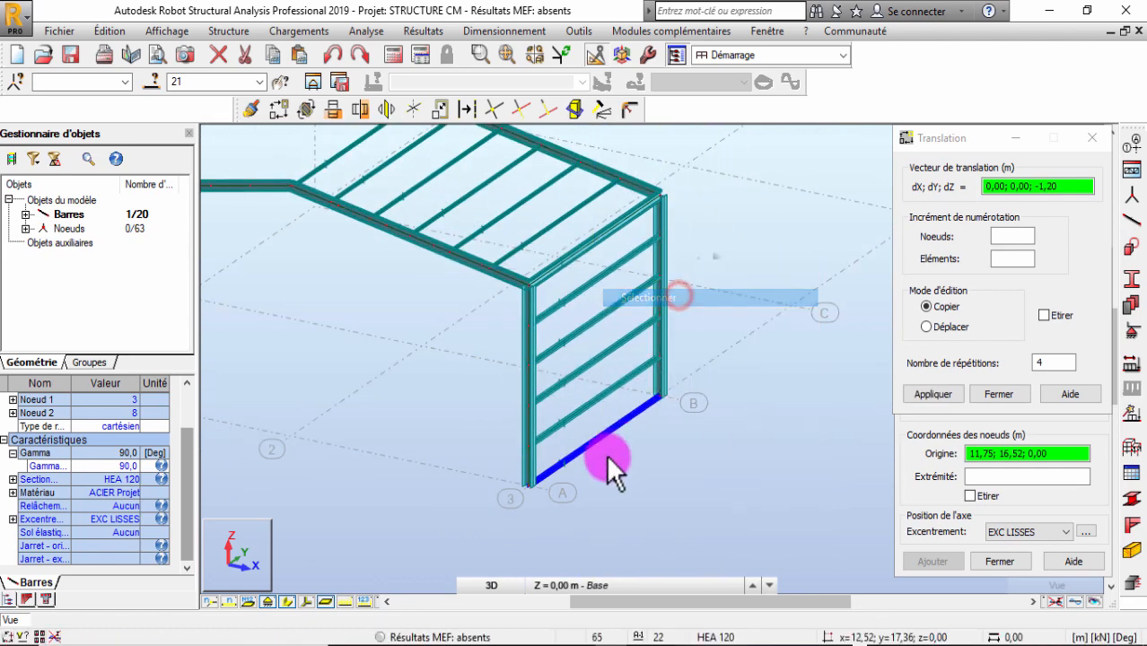
scroll(559, 472, up, 4)
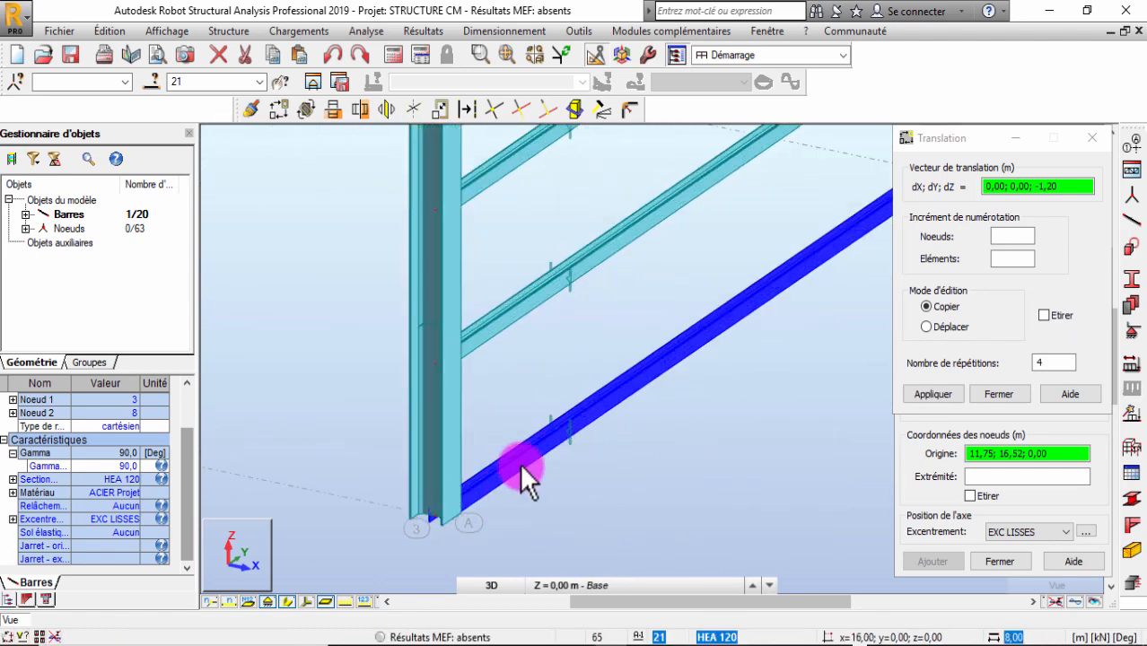
click(524, 469)
scroll(505, 479, down, 4)
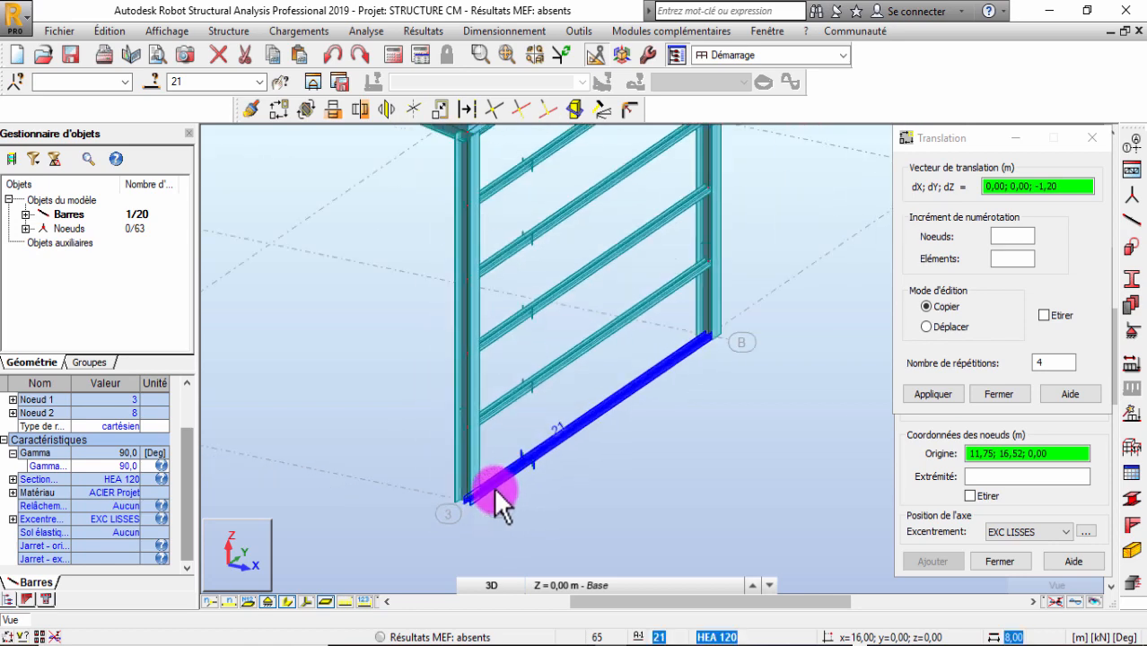
scroll(493, 517, up, 3)
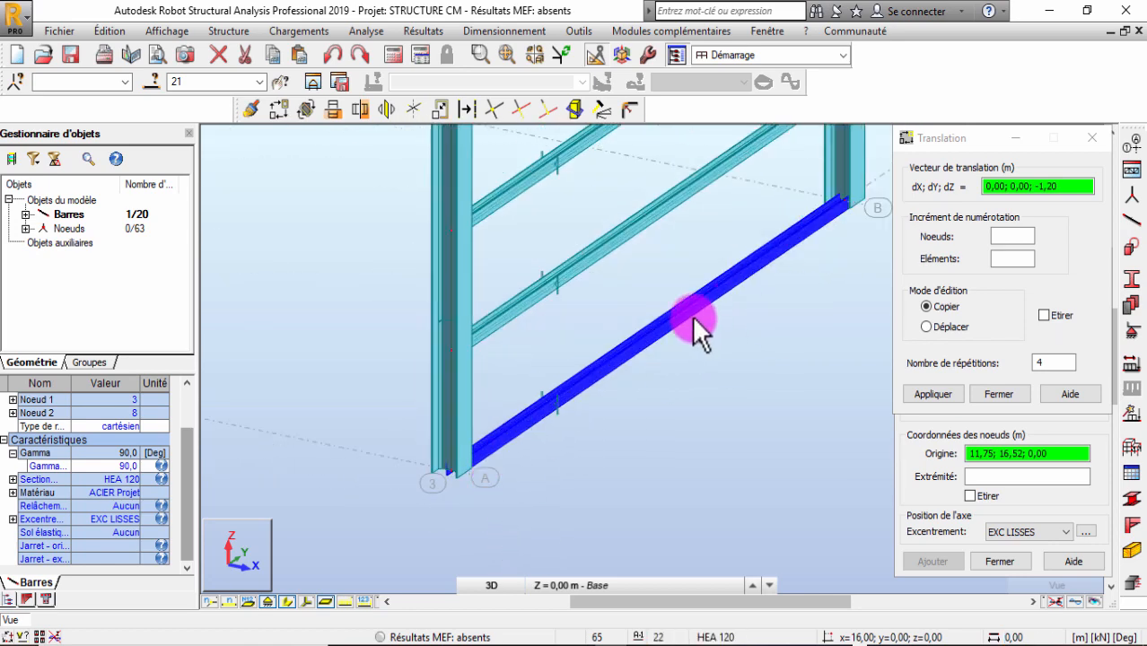
click(942, 327)
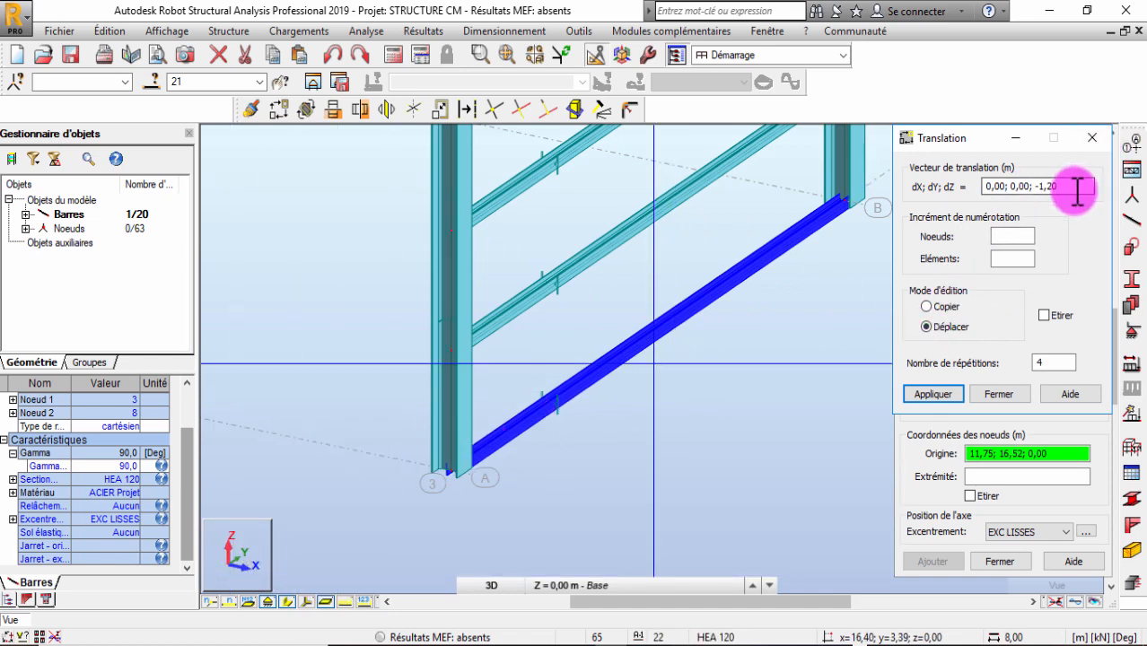
drag(1067, 189, 1011, 224)
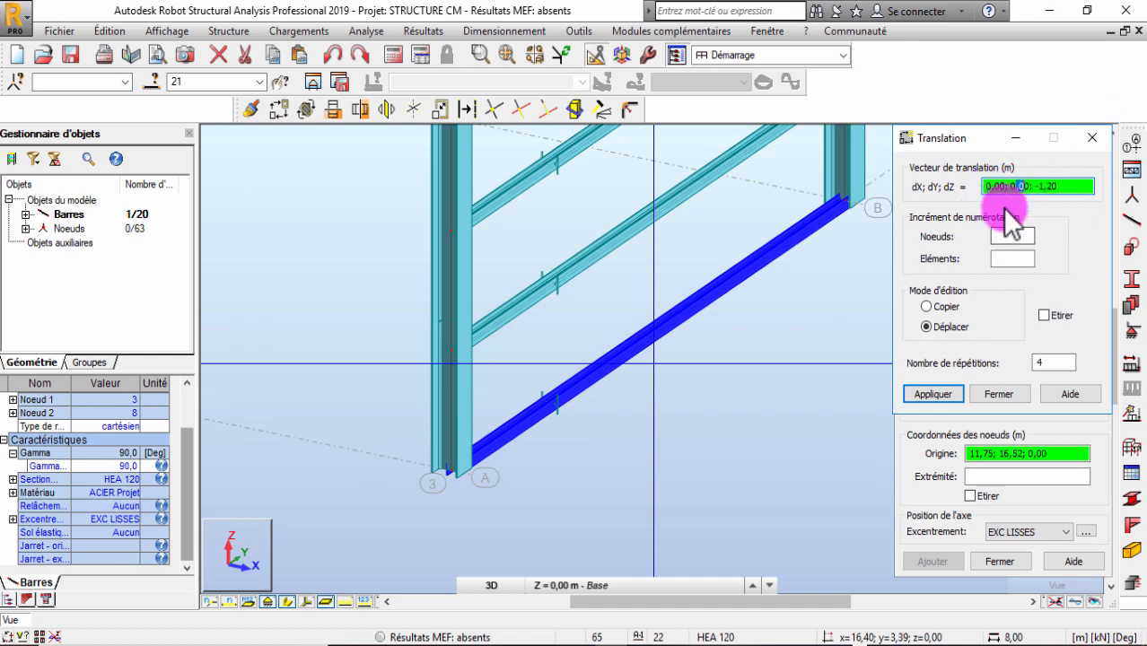
double_click(1068, 186)
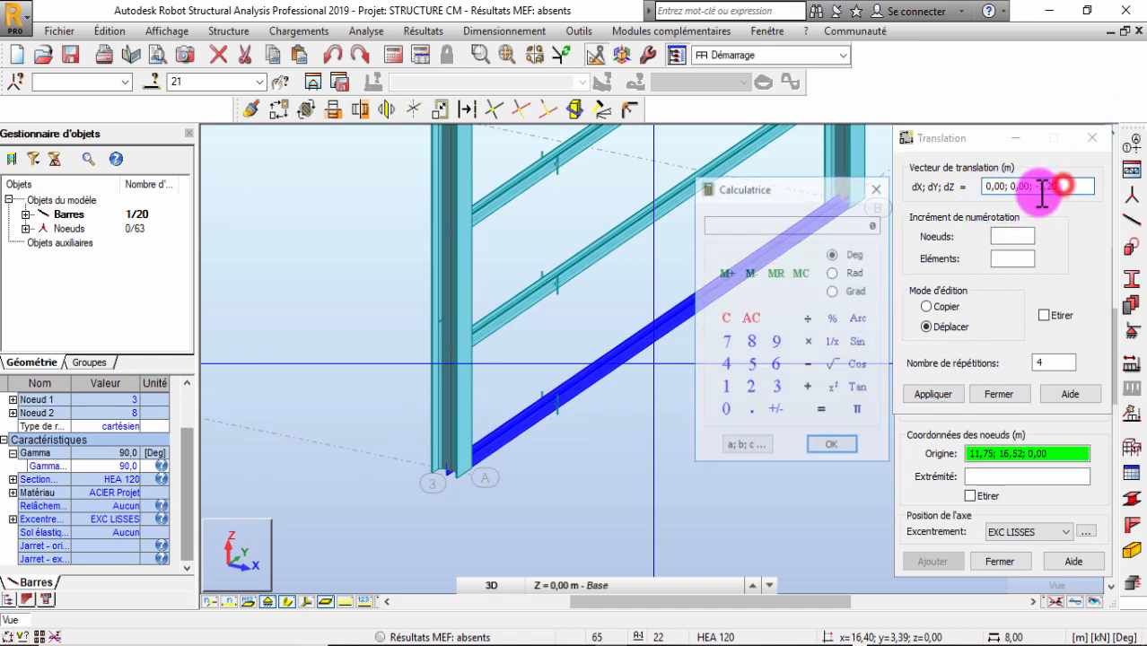
click(878, 187)
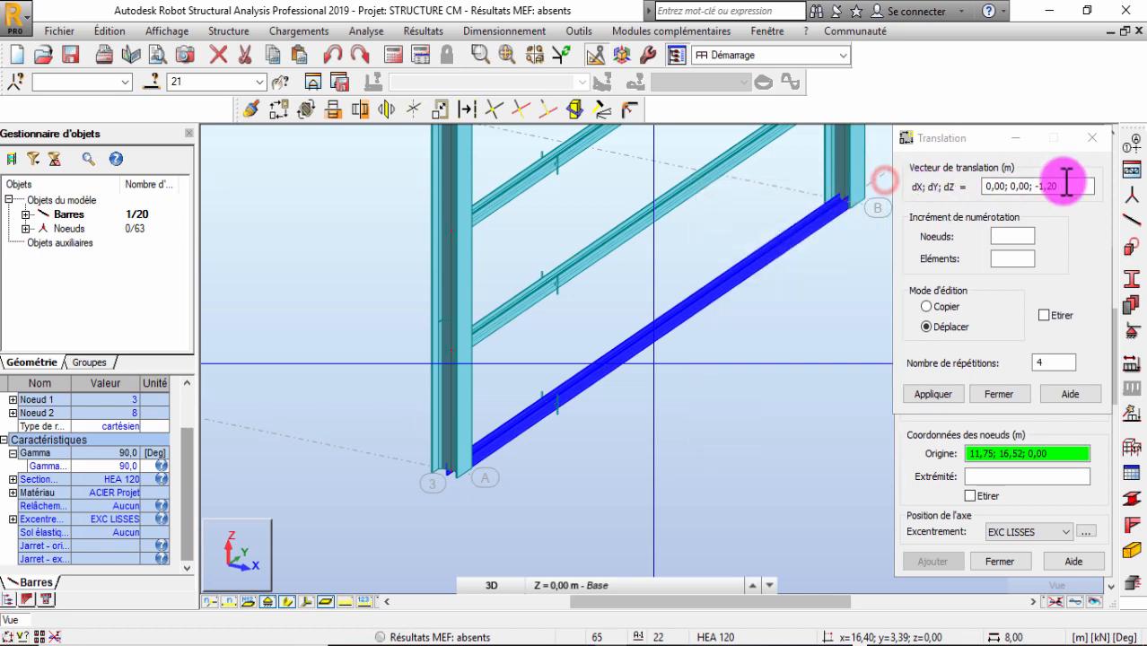
click(1055, 187)
drag(1041, 185, 1026, 235)
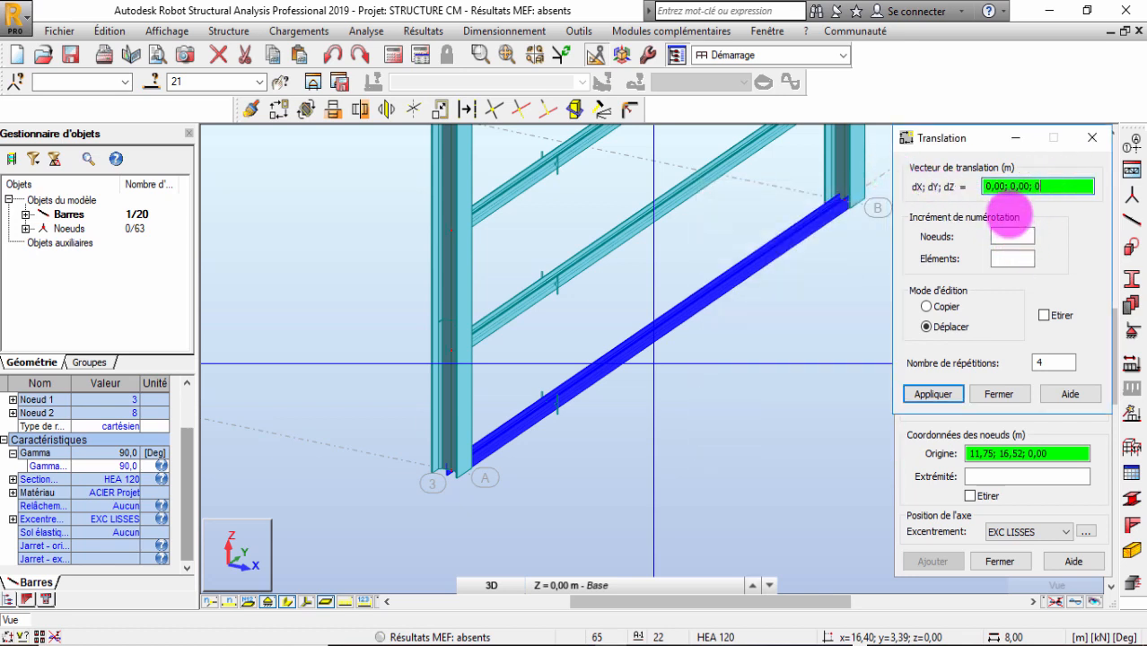
text(0,4)
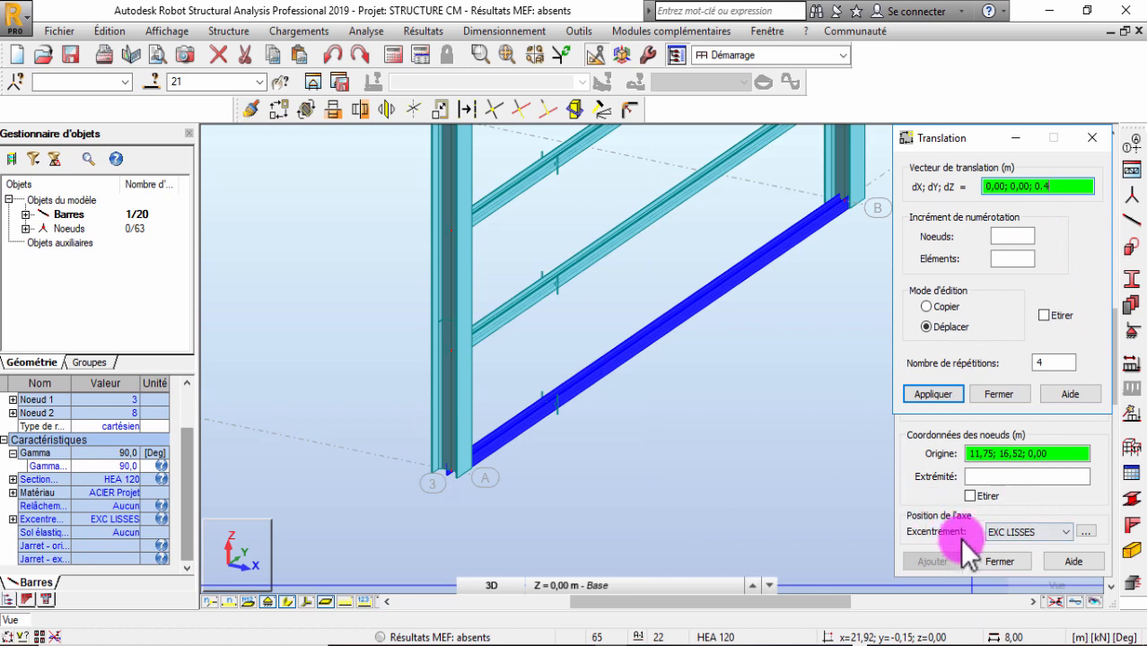
click(935, 393)
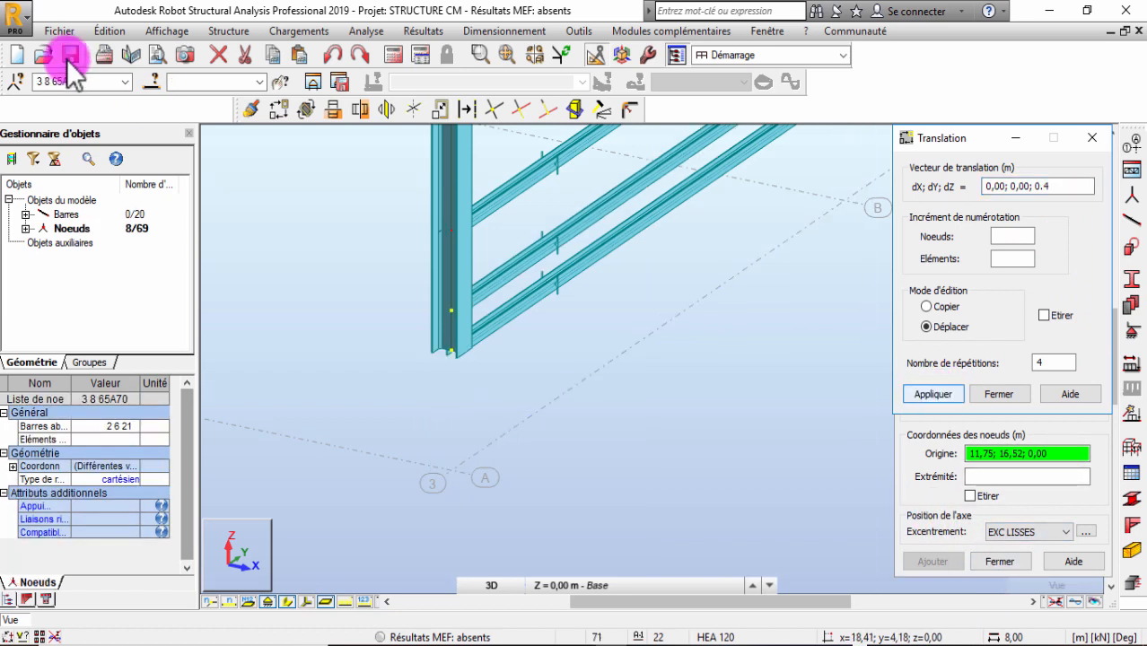
click(333, 54)
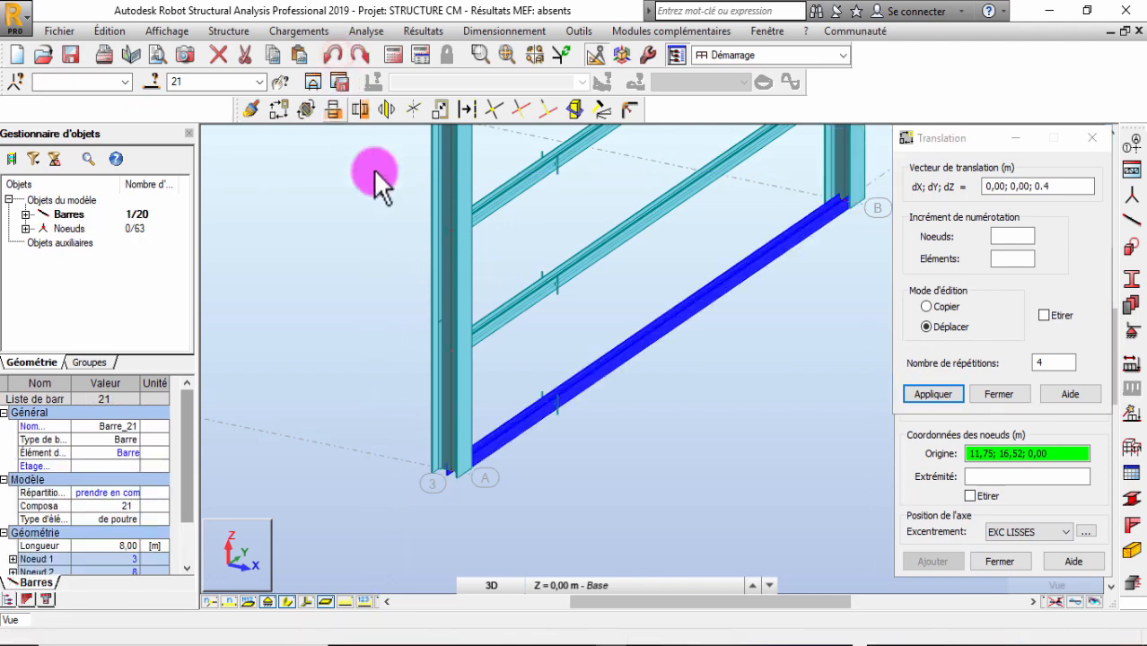
Reselect bar 21, retry its 0,00; 0,00; 0.4 m translation in move mode, and undo it
right_click(858, 418)
click(754, 165)
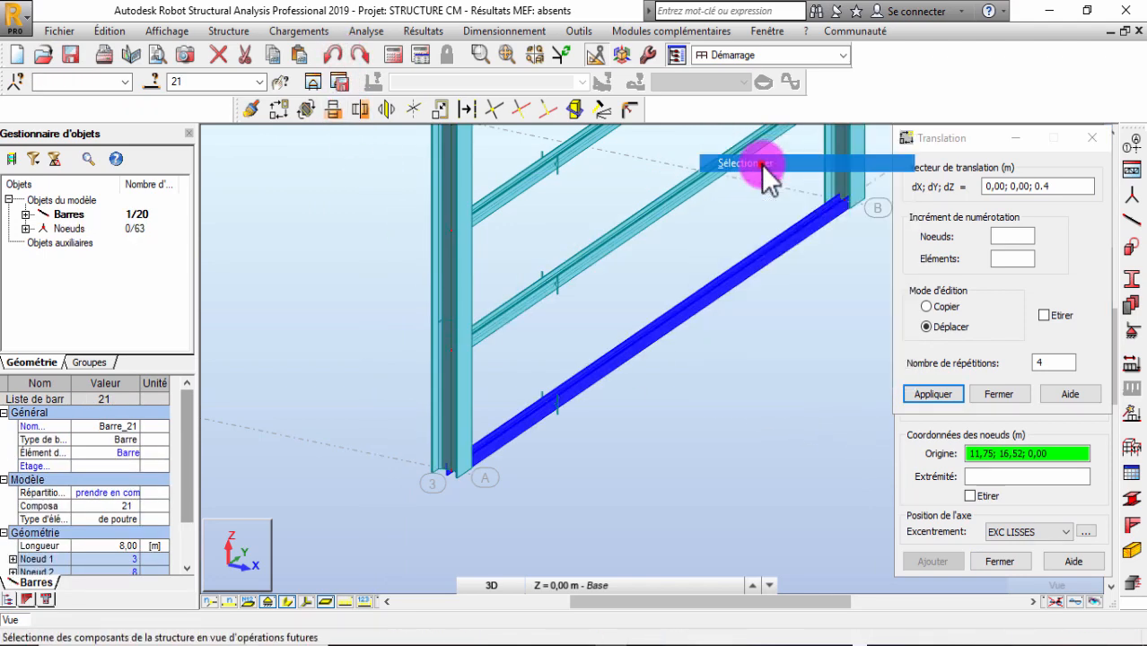
click(762, 334)
click(728, 258)
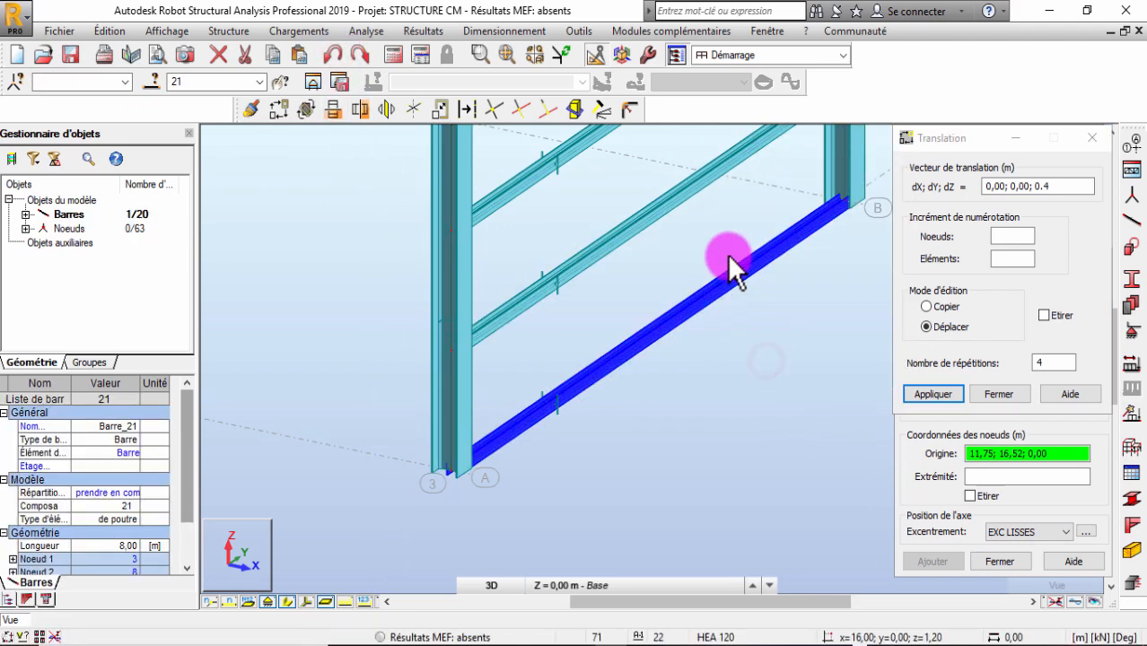
click(1045, 186)
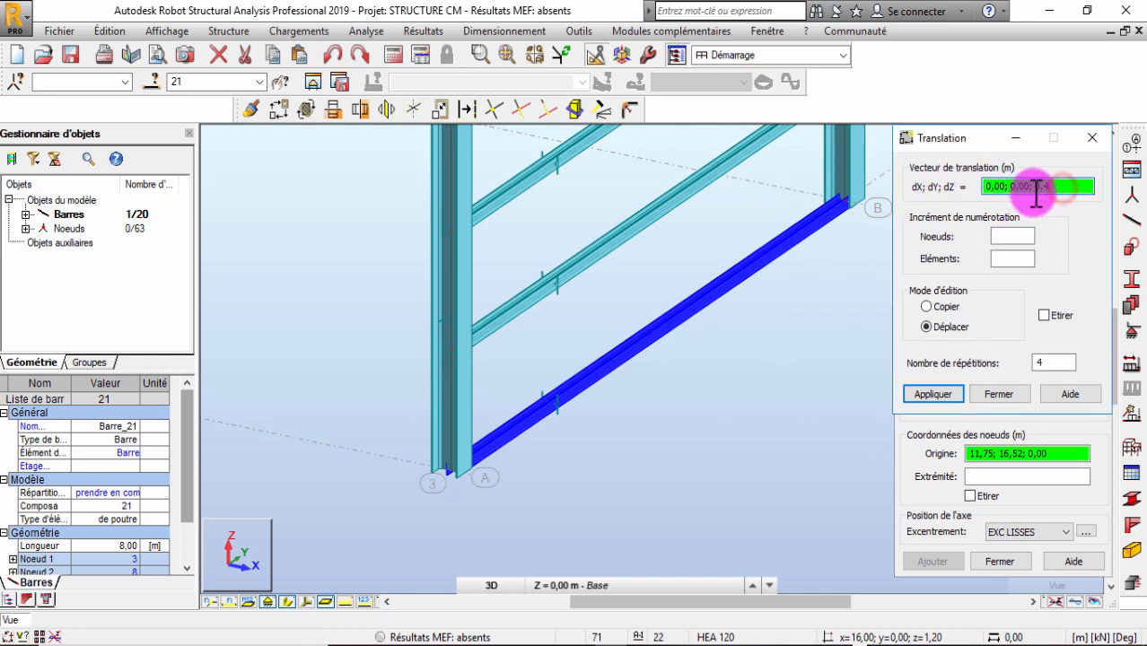
click(933, 394)
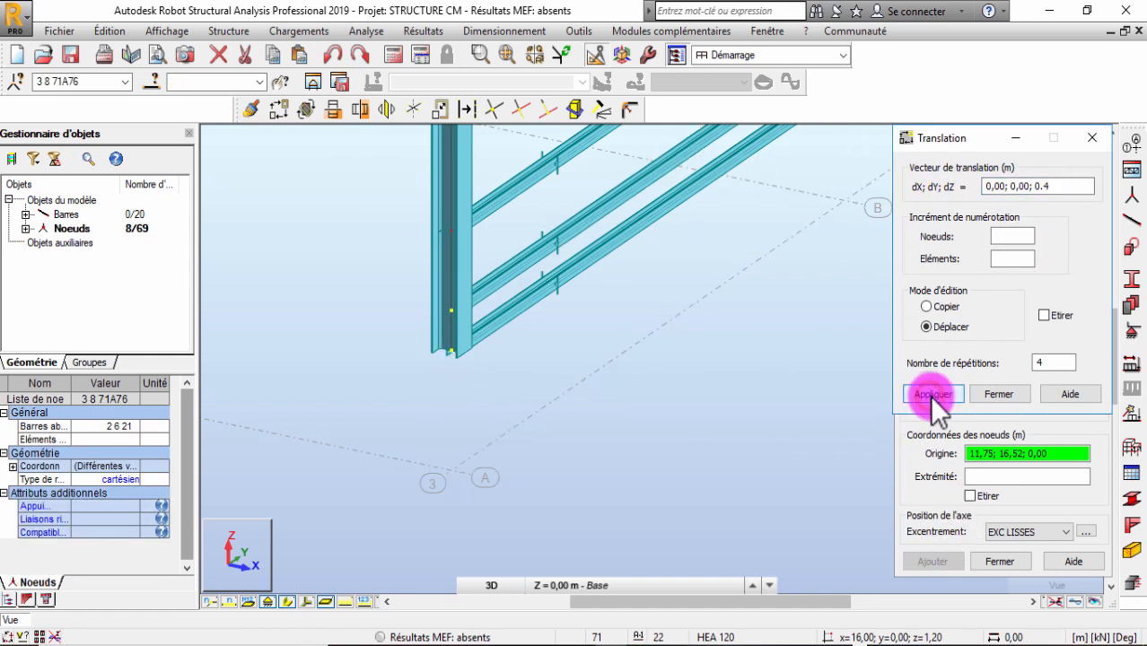
scroll(568, 433, down, 4)
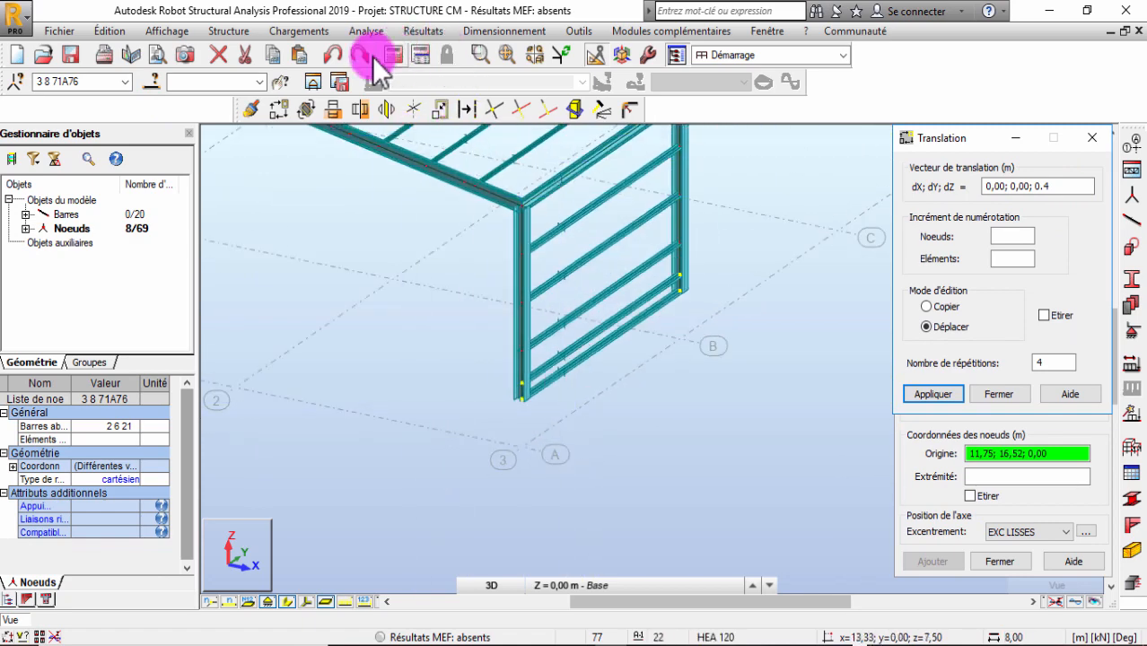
click(332, 55)
click(678, 409)
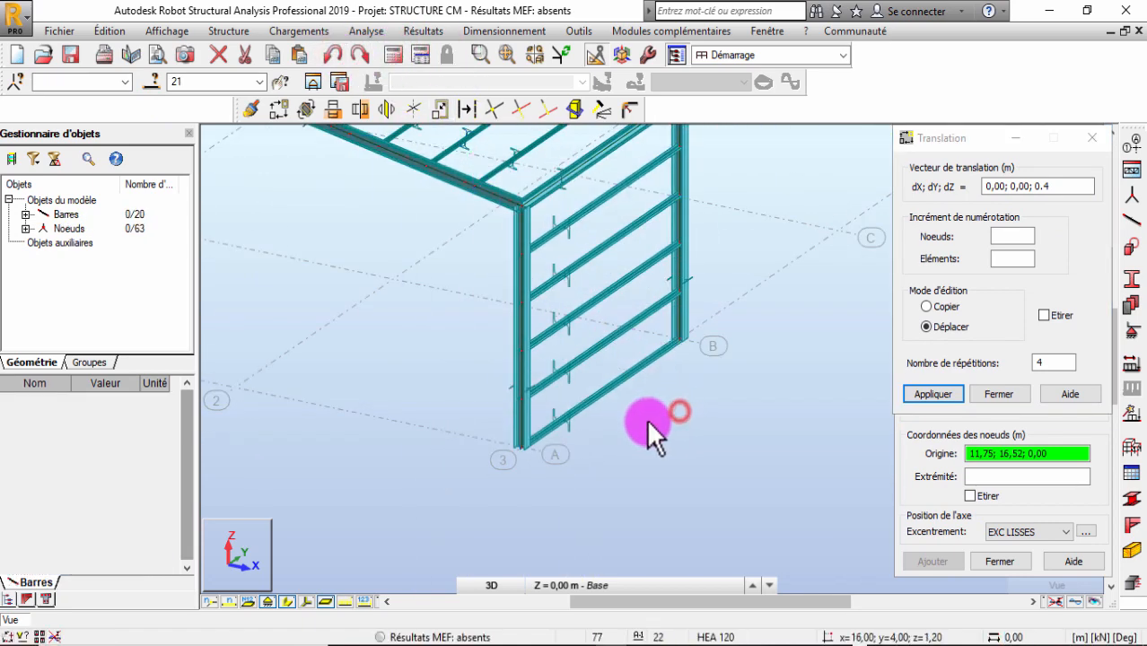
Attempt the 0.4 m upward move of bar 21 once more, undo it and clear the selection
click(610, 387)
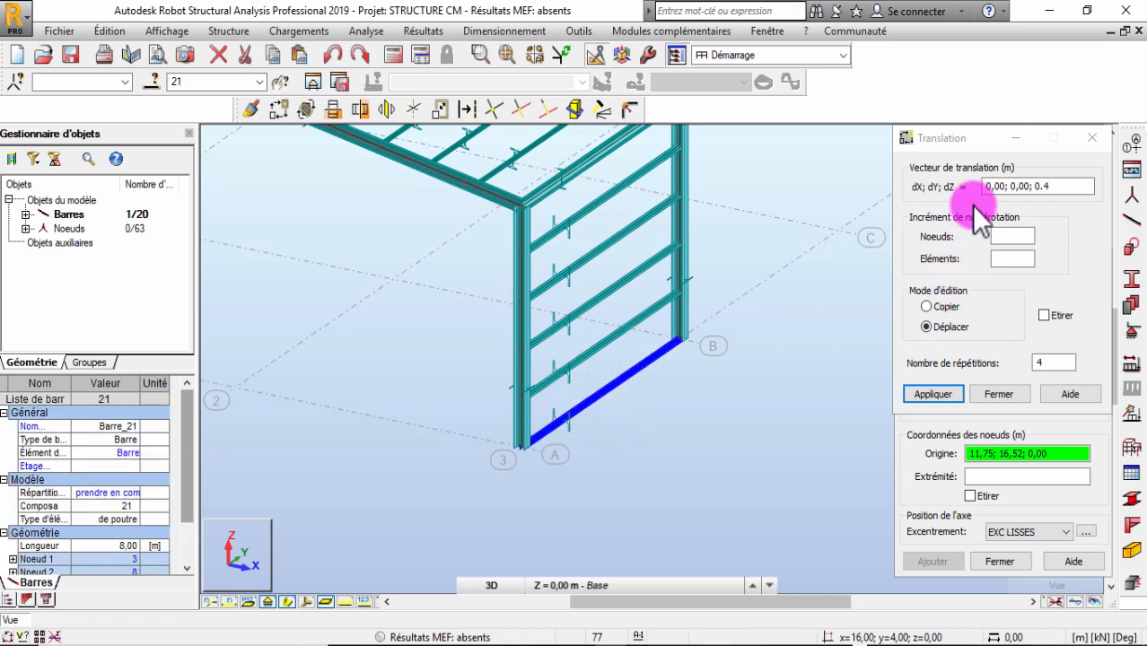
drag(1033, 187, 1044, 205)
click(1060, 188)
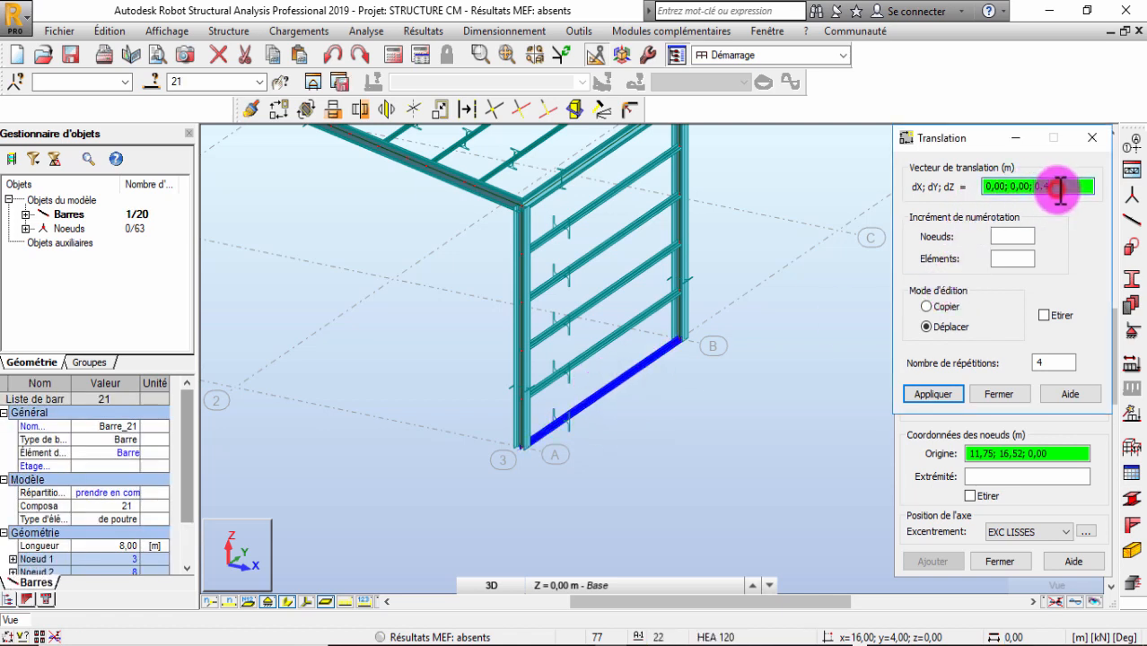
click(1024, 188)
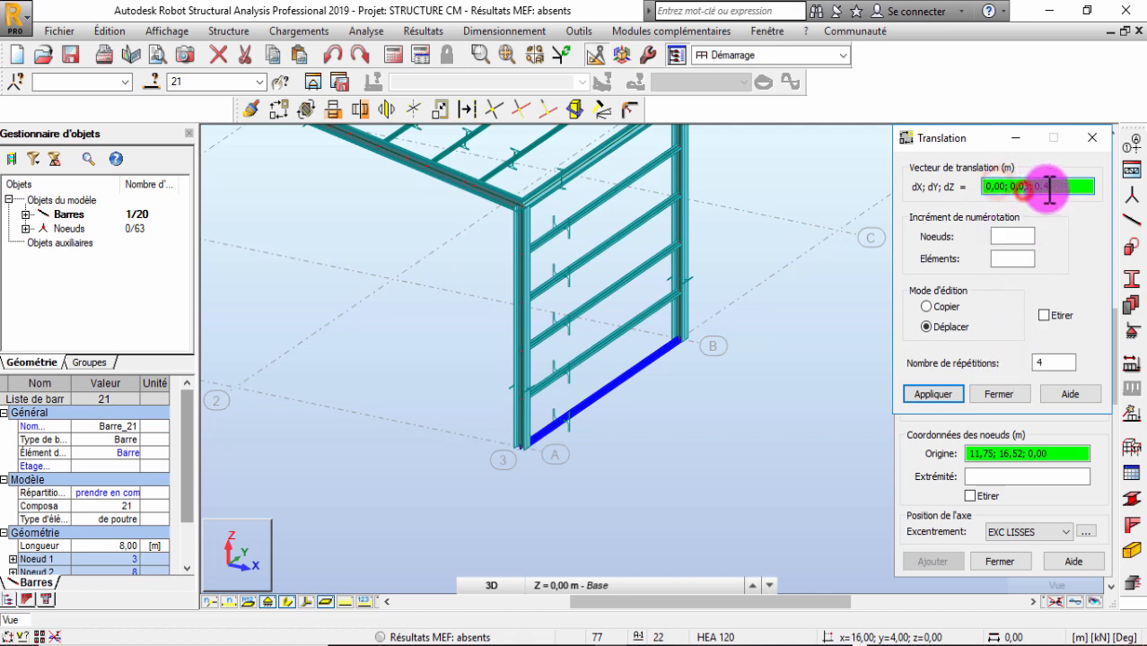
click(927, 392)
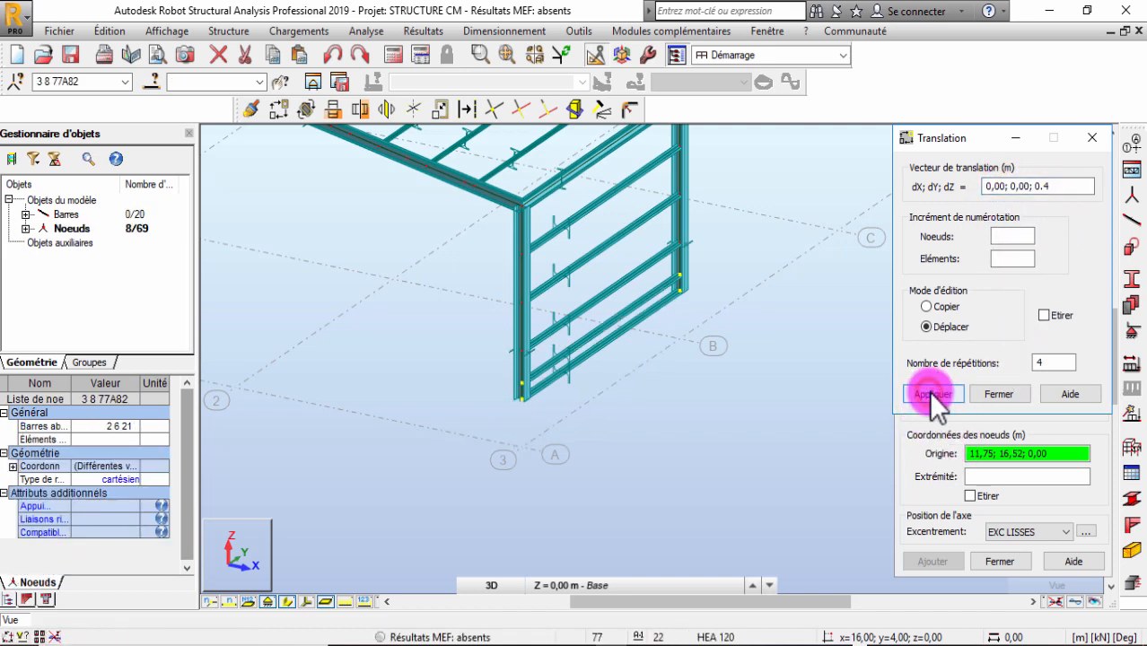
click(331, 56)
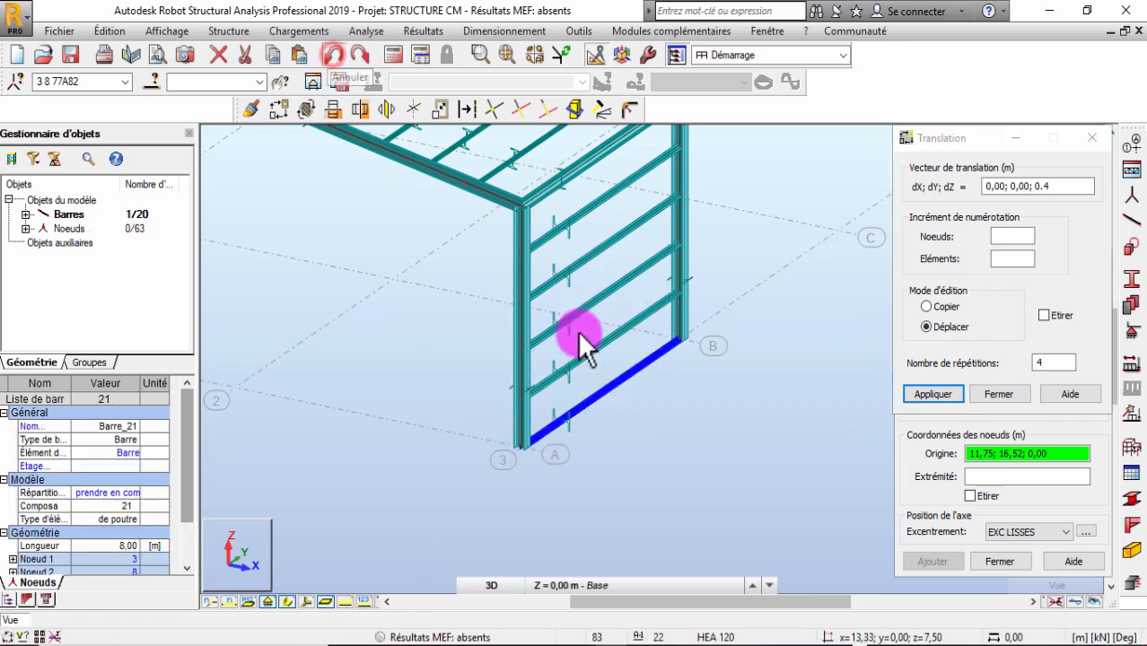
click(637, 427)
Select bar 20, the rail above the lowest one, and set the translation to copy with vector 0,00; 0,00; -0.5 m
scroll(543, 446, up, 2)
scroll(478, 469, up, 2)
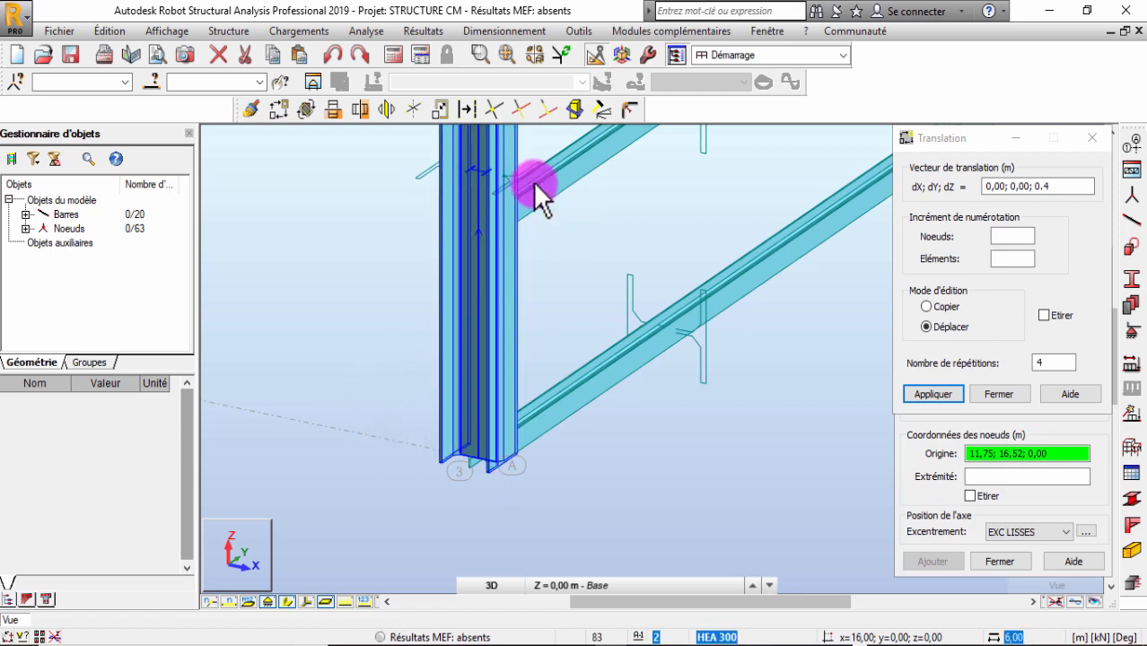
click(558, 173)
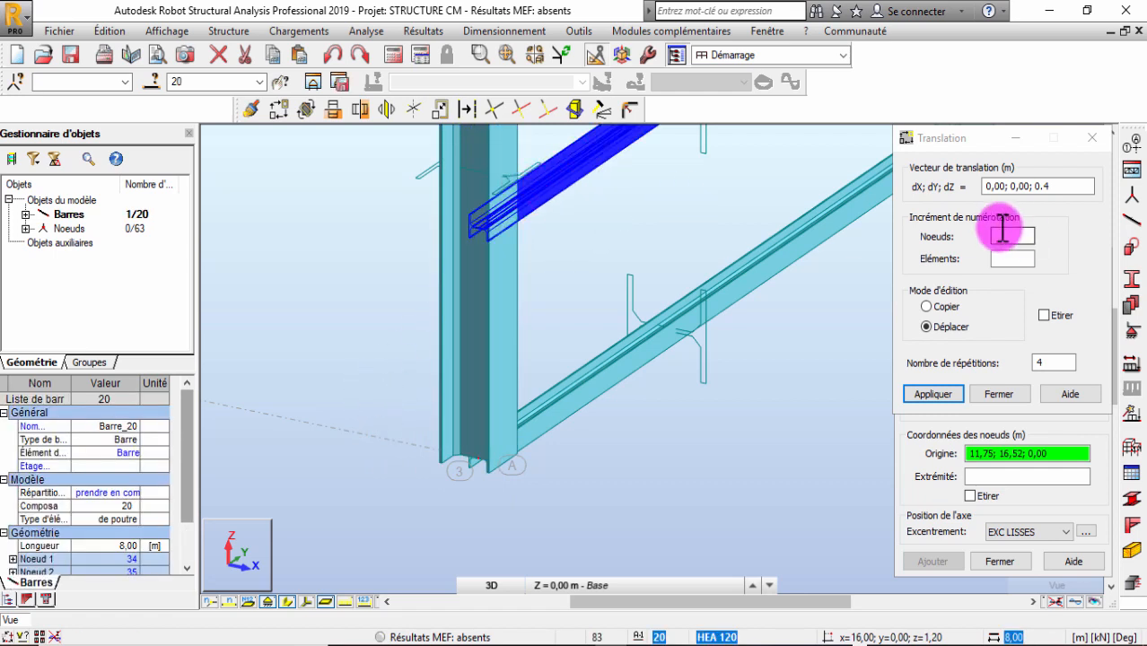
click(1044, 186)
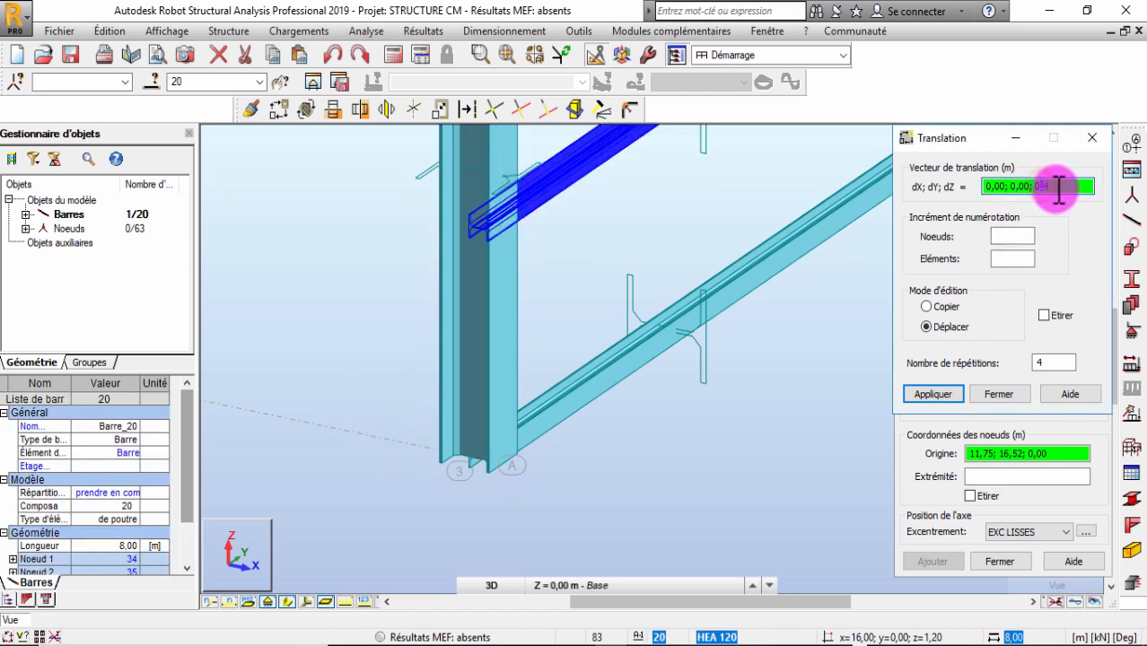
click(927, 306)
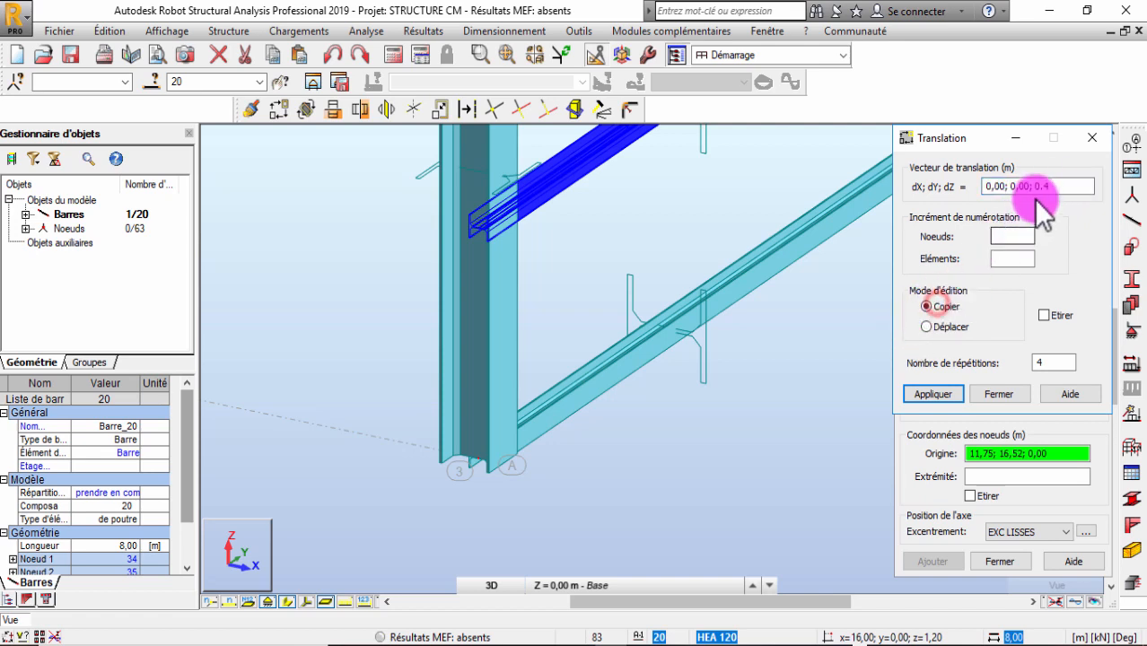
mouse_move(1058, 185)
mouse_down()
mouse_move(1035, 188)
mouse_move(1053, 187)
mouse_up()
text(0.4)
click(1041, 189)
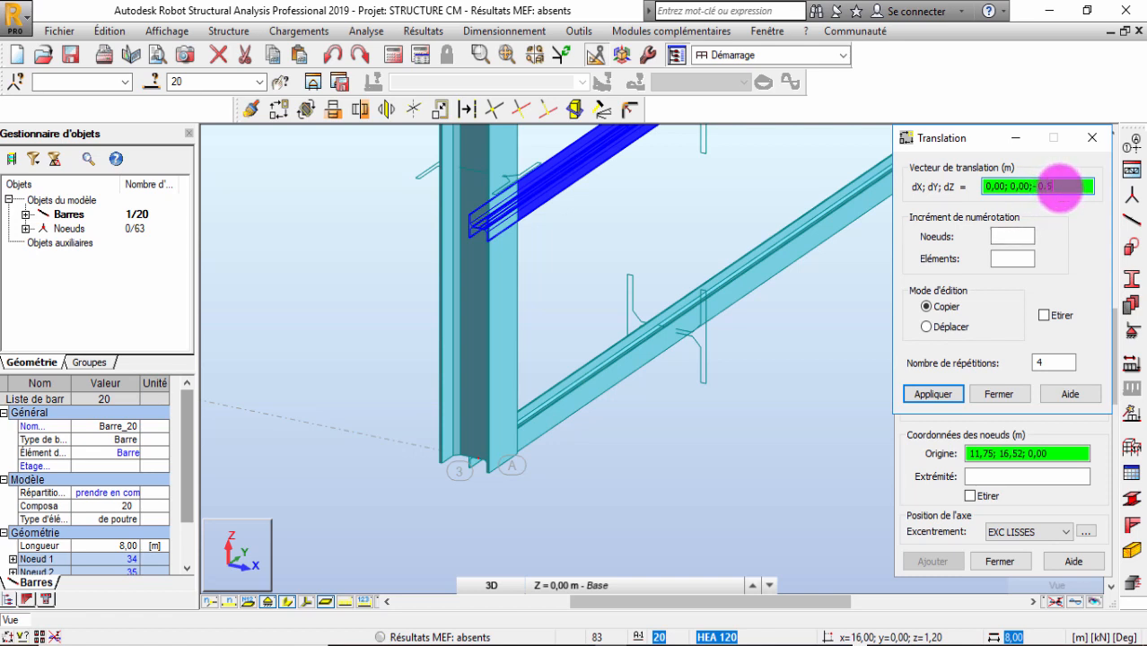
Try to copy bar 20 downwards in 0.5 m steps with 4 repetitions, and undo the copies
click(949, 392)
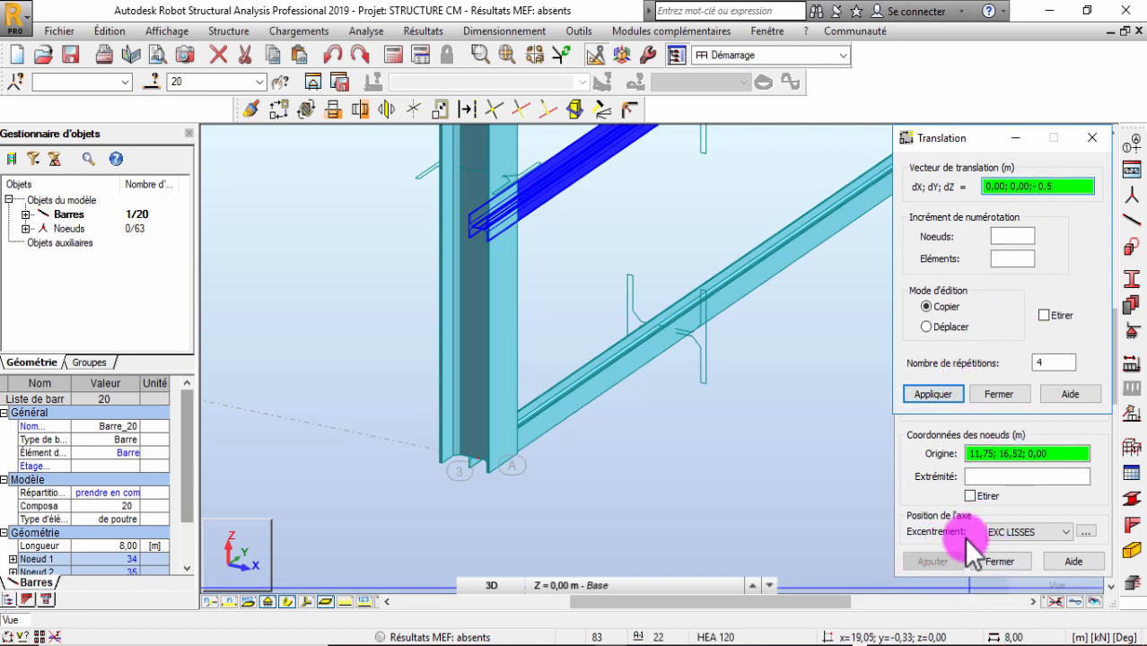
click(924, 392)
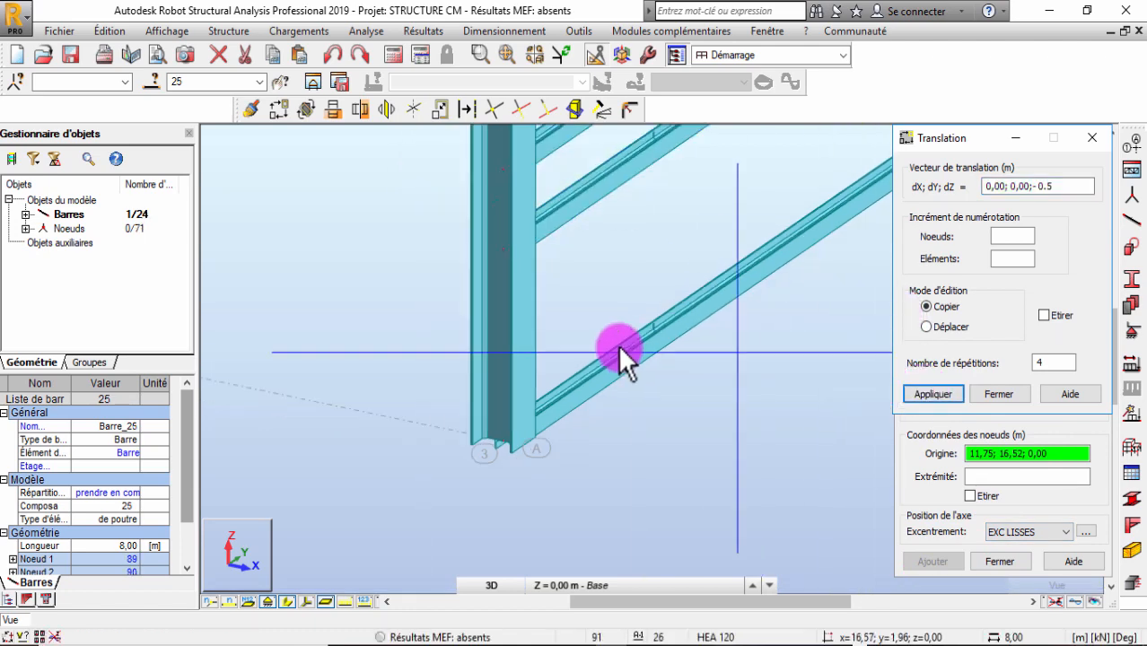
scroll(619, 345, down, 8)
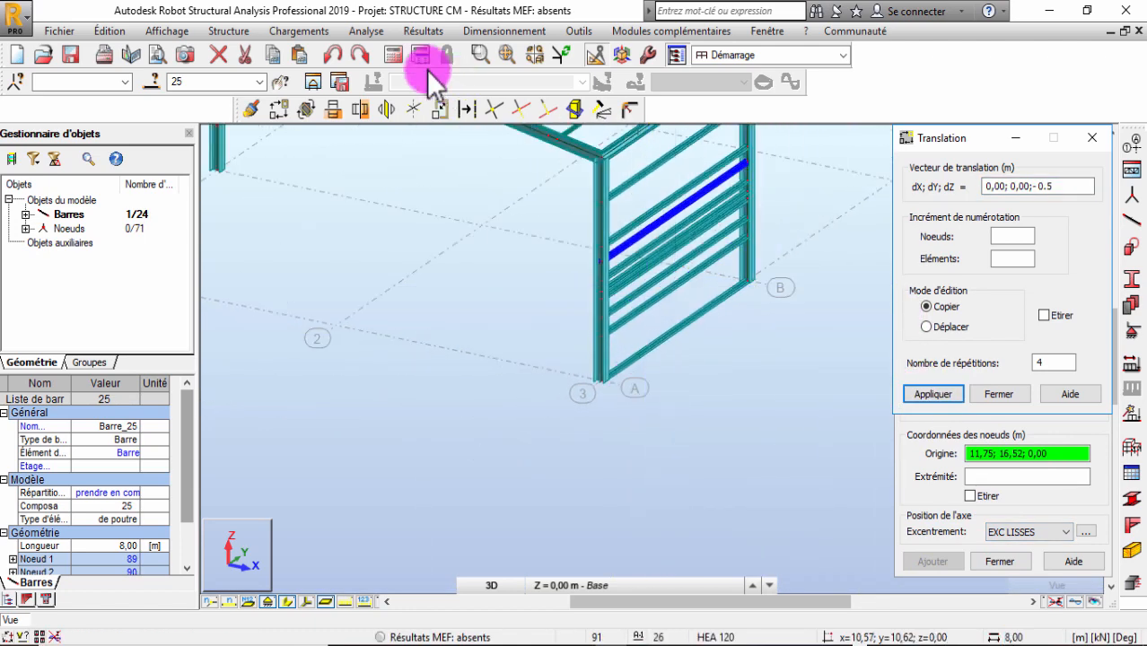
click(339, 56)
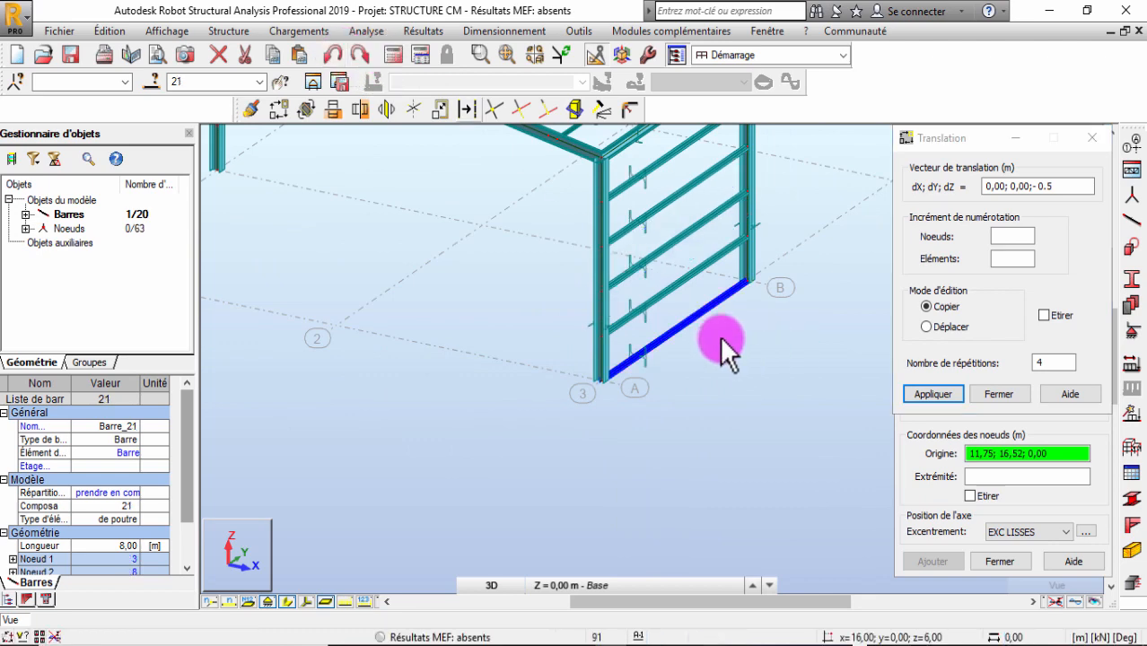
Select bar 20 and set the translation's number of repetitions to 1
scroll(720, 335, up, 4)
scroll(633, 309, up, 2)
click(552, 229)
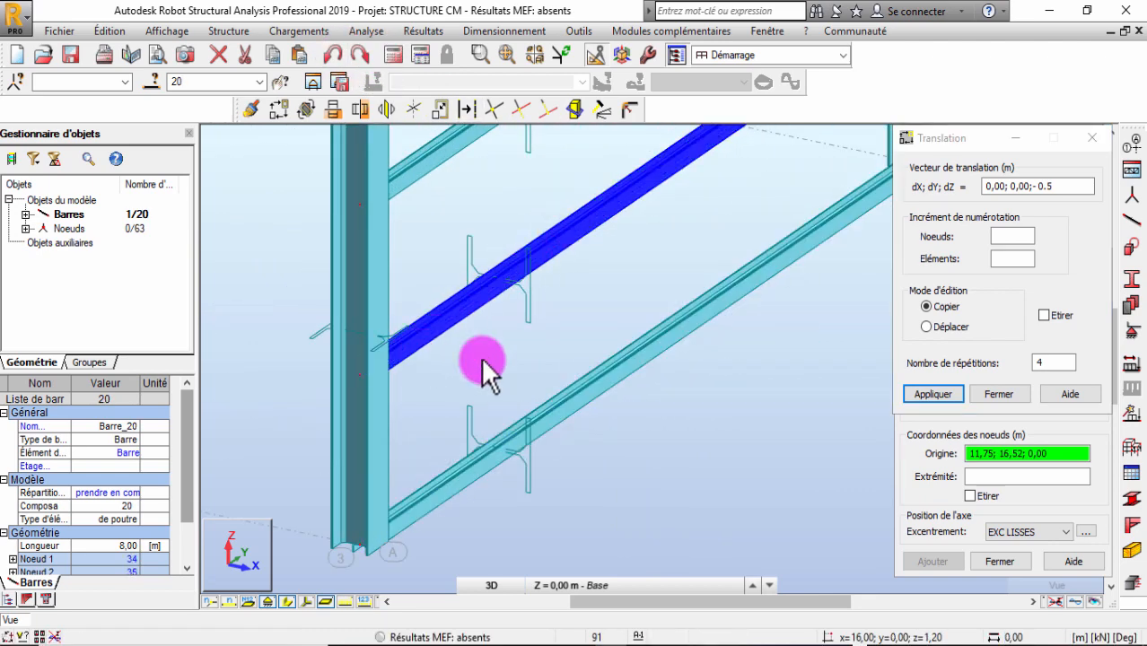
double_click(1057, 362)
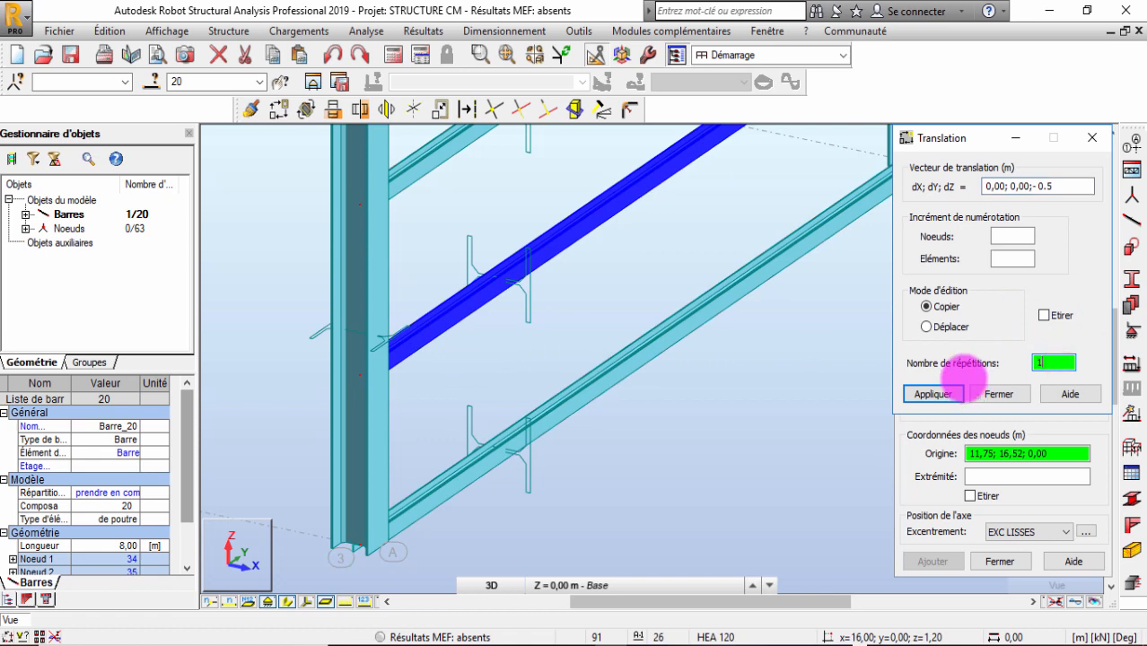
double_click(1046, 363)
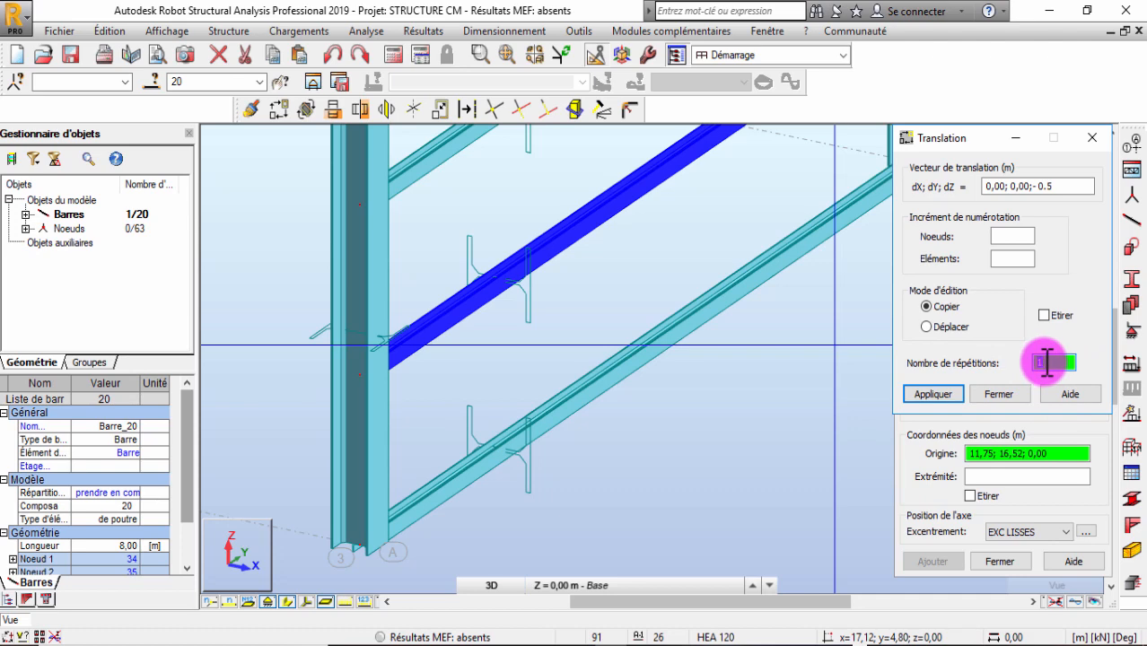
Select bar 21, the lowest side rail, and translate it in move mode by the vector 0,00; 0,00; 0.5 m
click(706, 326)
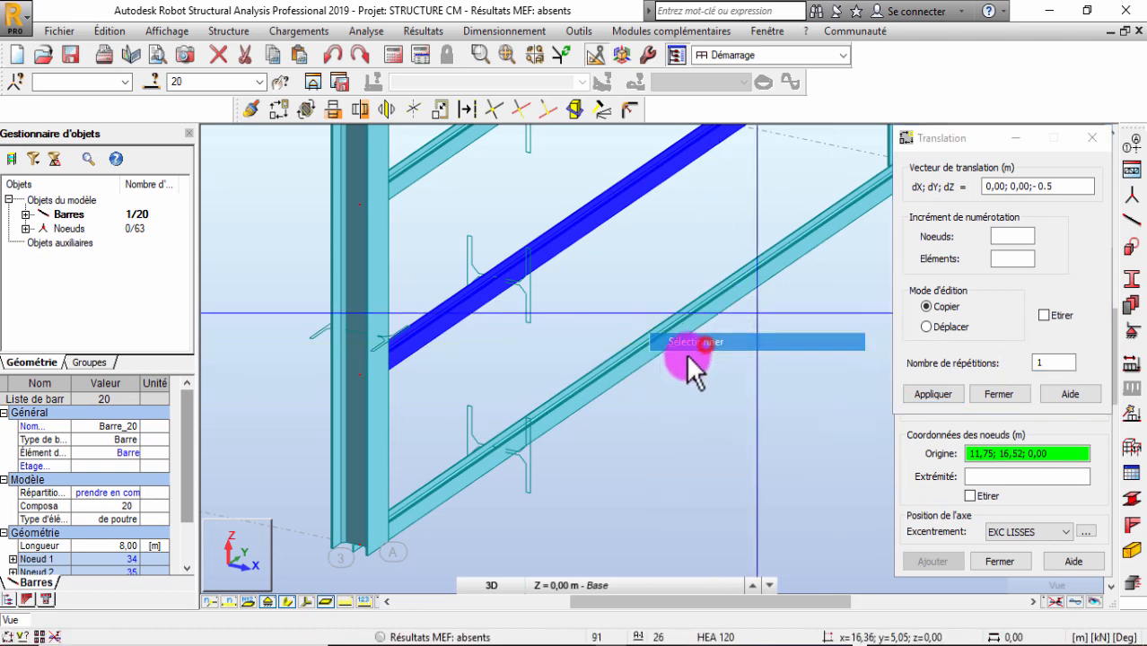
click(653, 342)
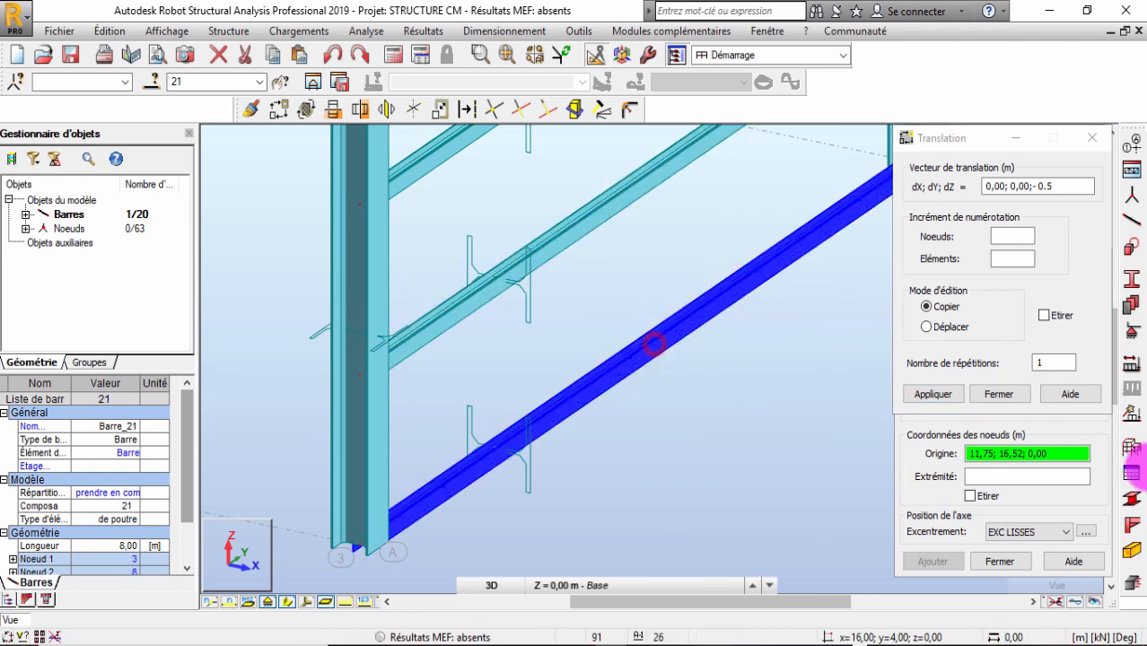
click(1069, 363)
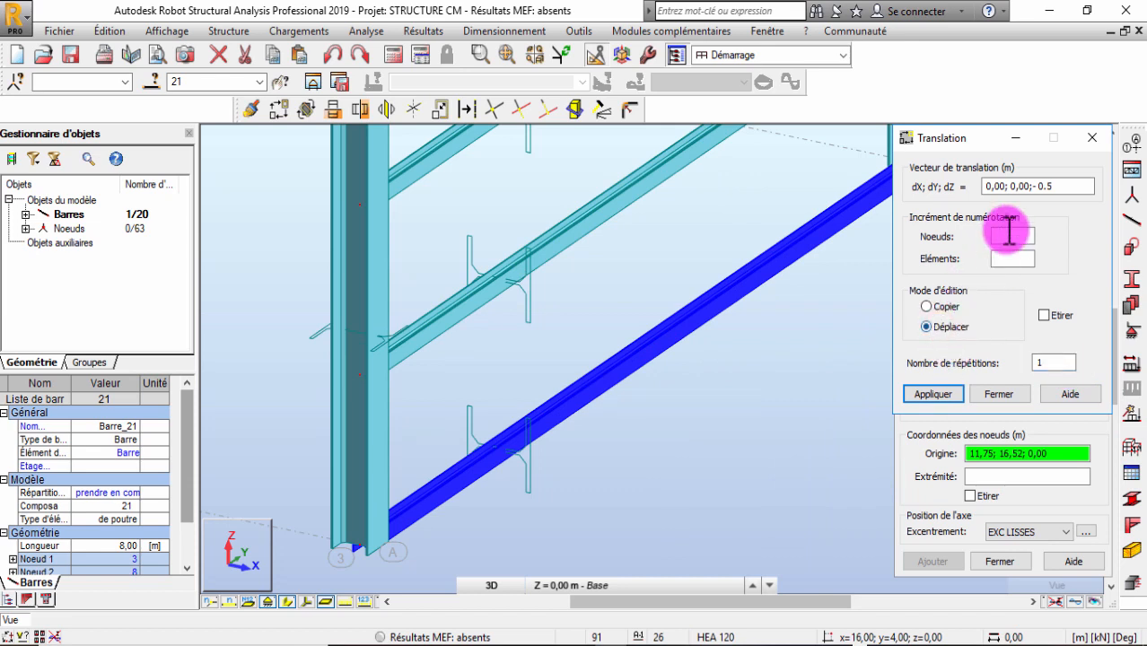
click(1041, 187)
click(1021, 238)
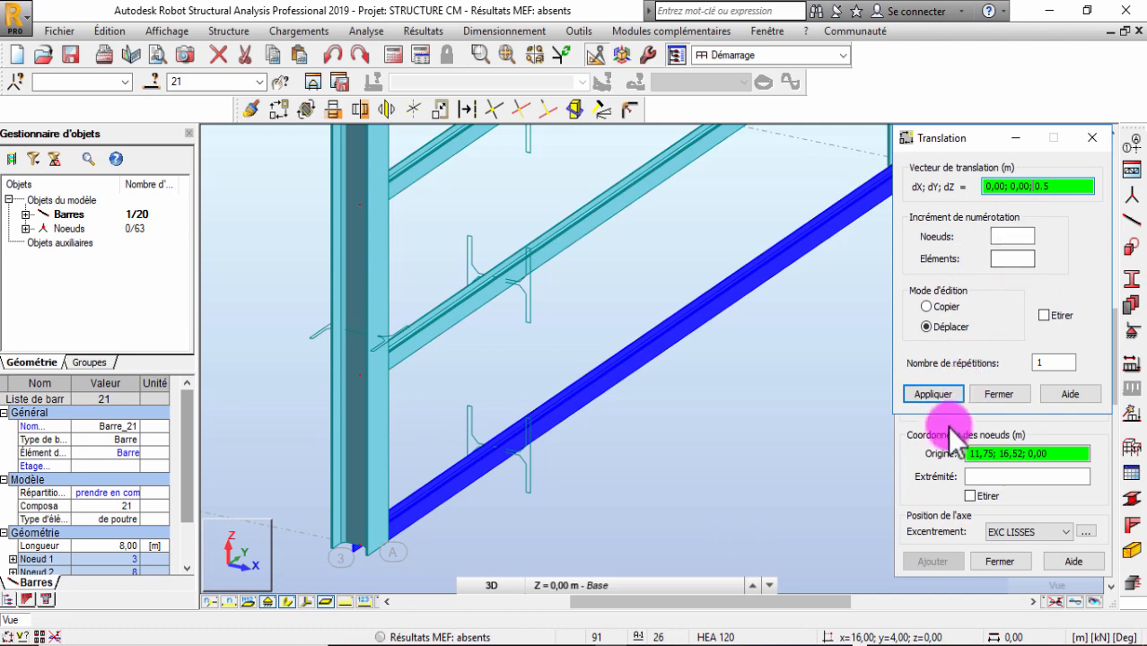
click(937, 394)
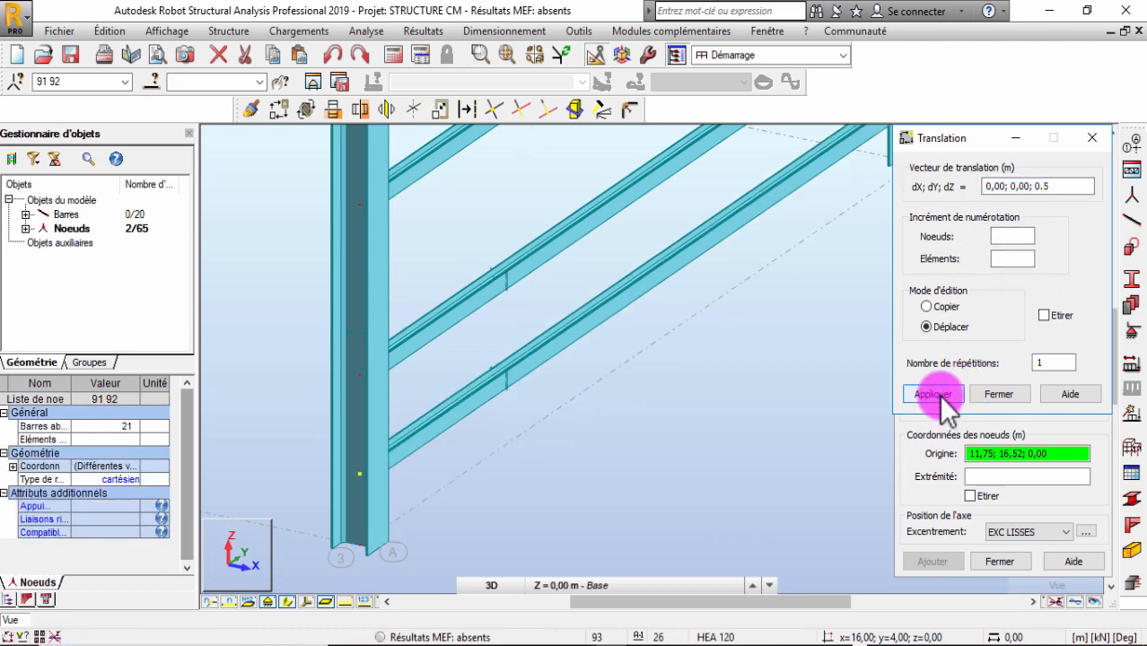
scroll(342, 359, down, 6)
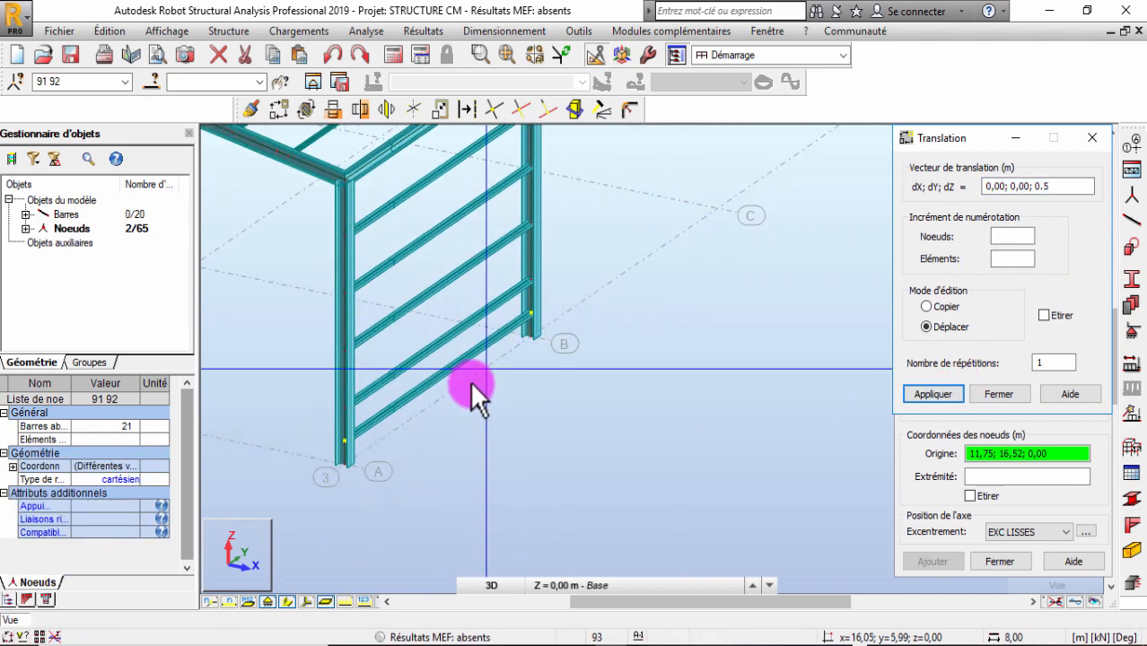
Close the Translation and Barres dialogs
click(1093, 139)
scroll(336, 370, down, 3)
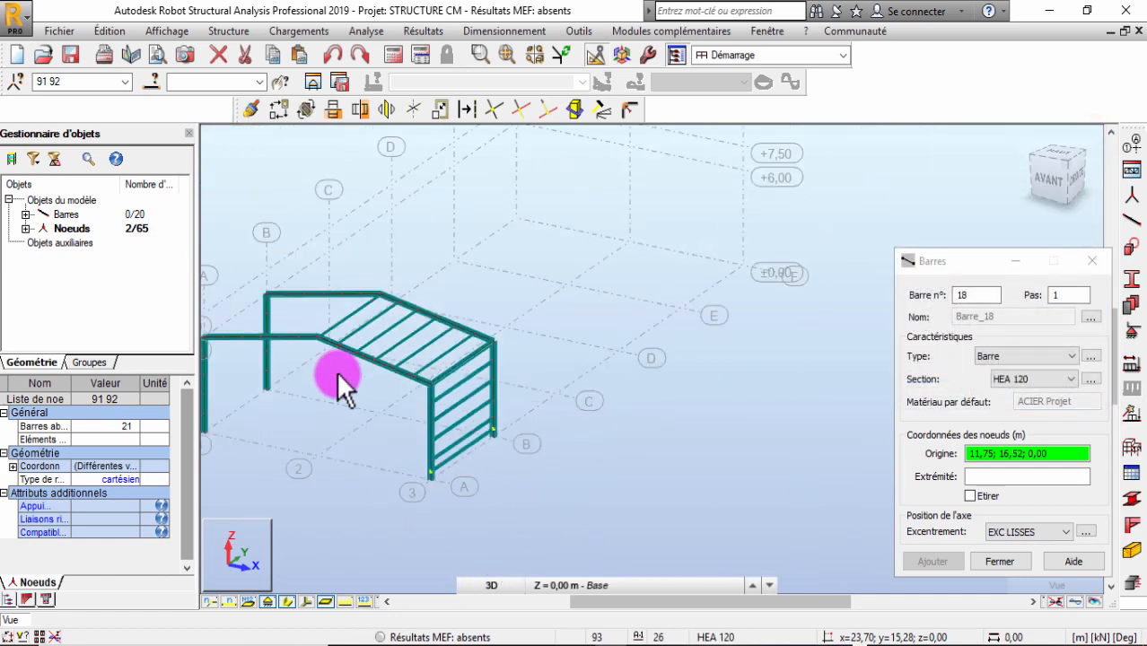
scroll(484, 468, up, 3)
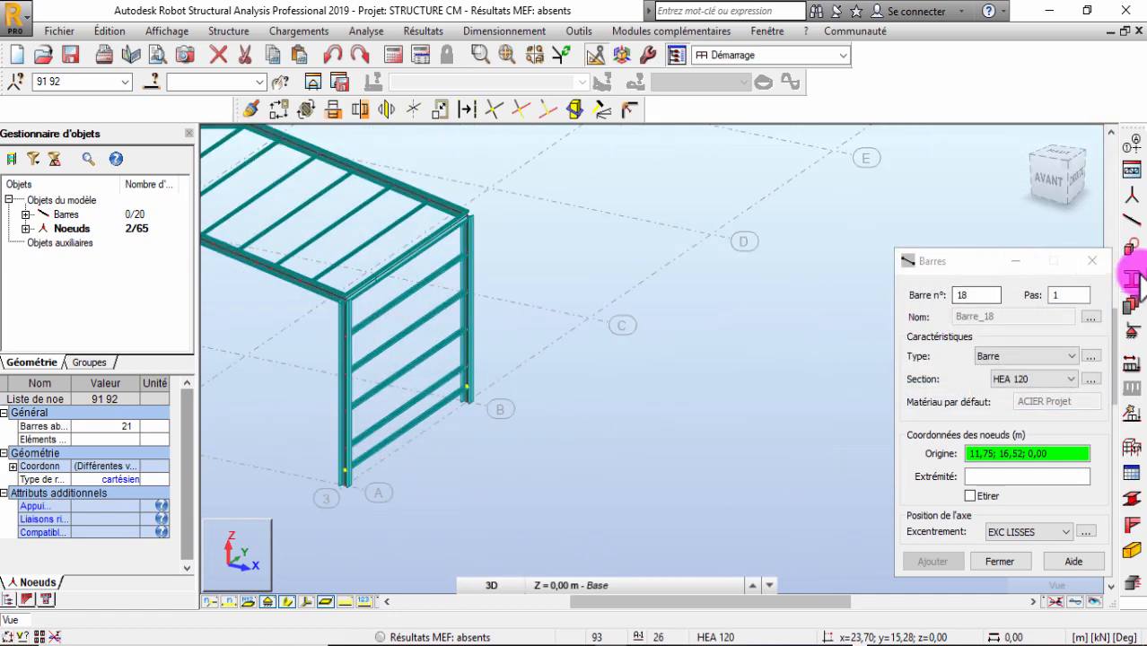
click(1092, 260)
In the right-side view, select all purlins and side rails, bars 10 to 21, without the portal frames
middle_drag(648, 405, 551, 306)
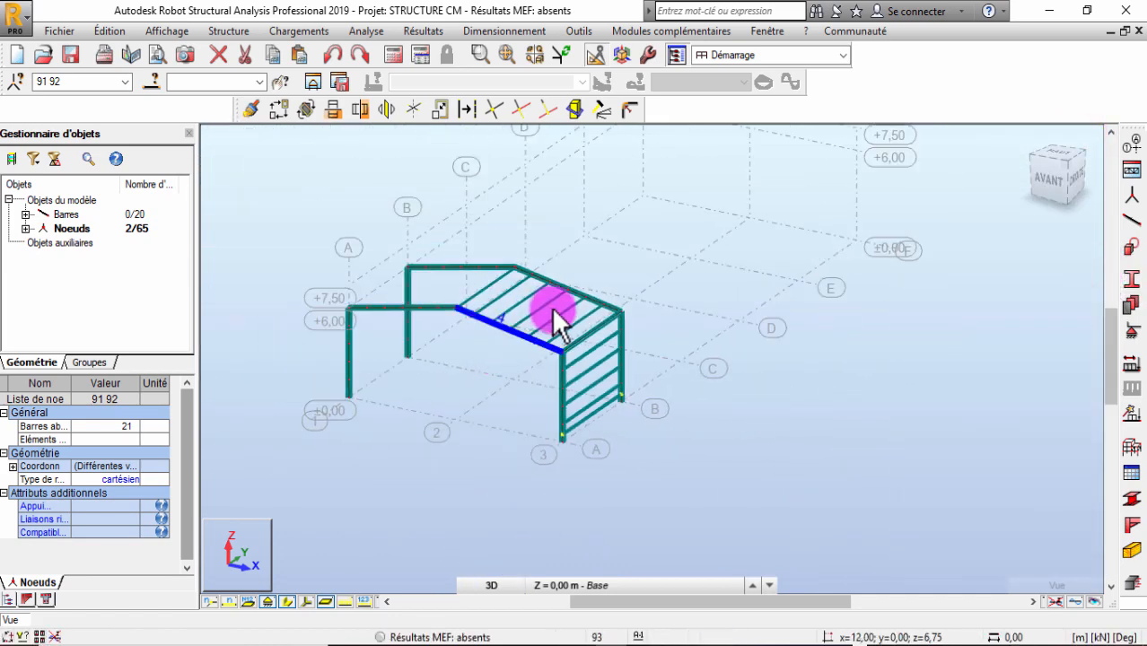
scroll(592, 332, up, 2)
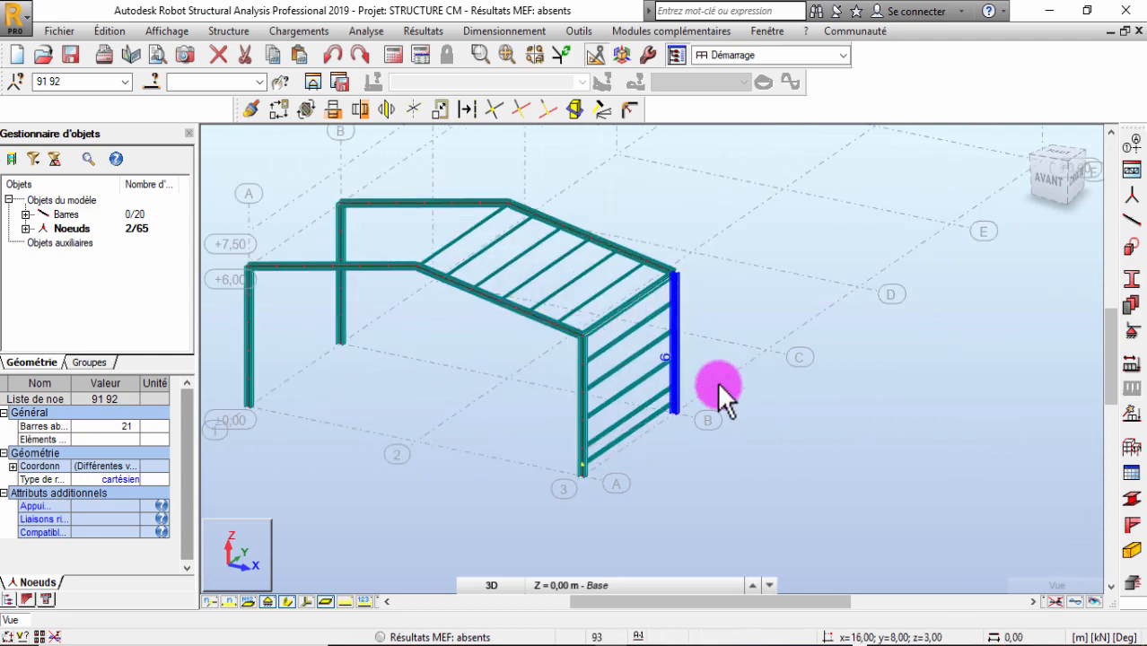
click(1081, 182)
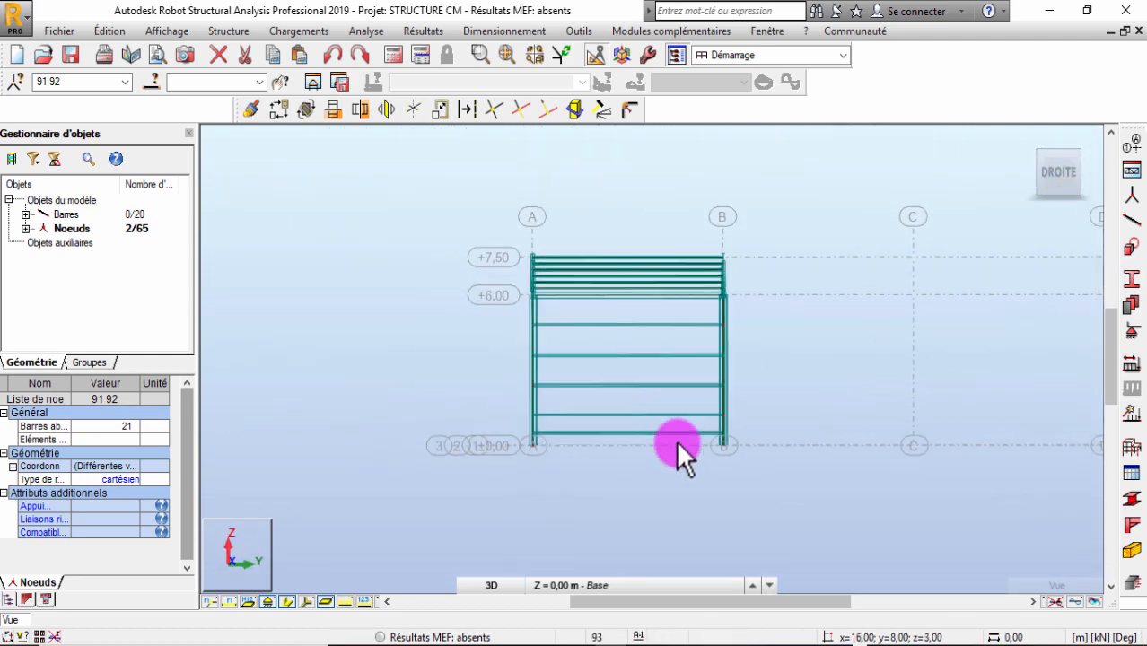
drag(653, 480, 592, 260)
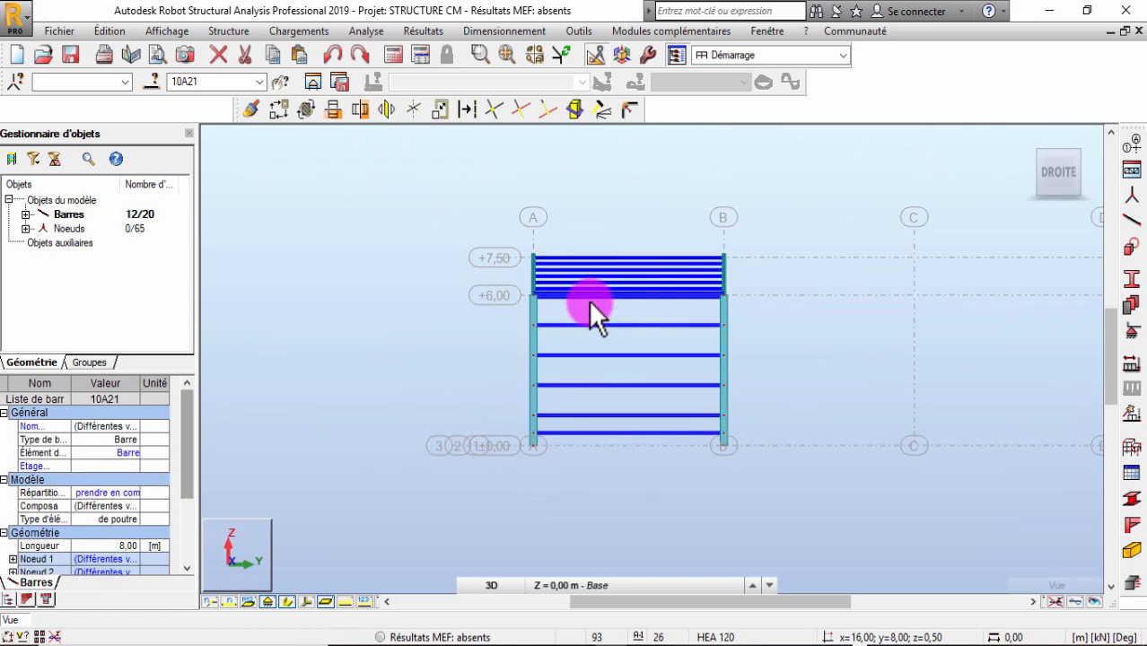
Mirror the selected purlins and side rails as a copy about the vertical YZ plane at 8,00 m, through the frame ridge
right_click(539, 222)
click(525, 294)
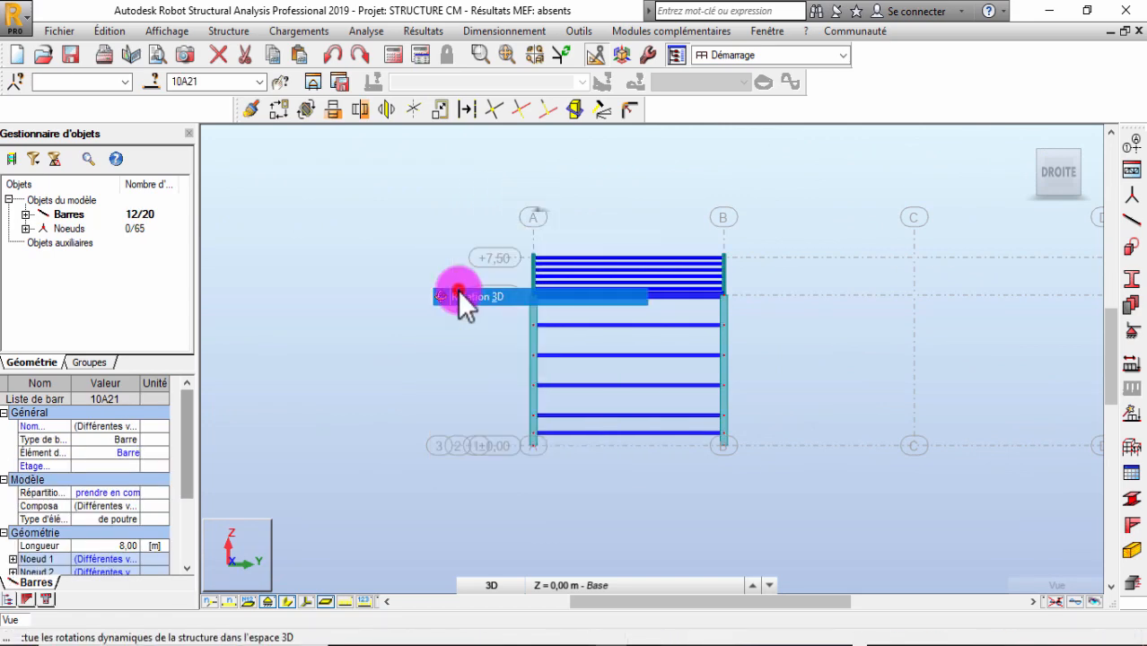
drag(429, 278, 562, 335)
scroll(549, 321, up, 2)
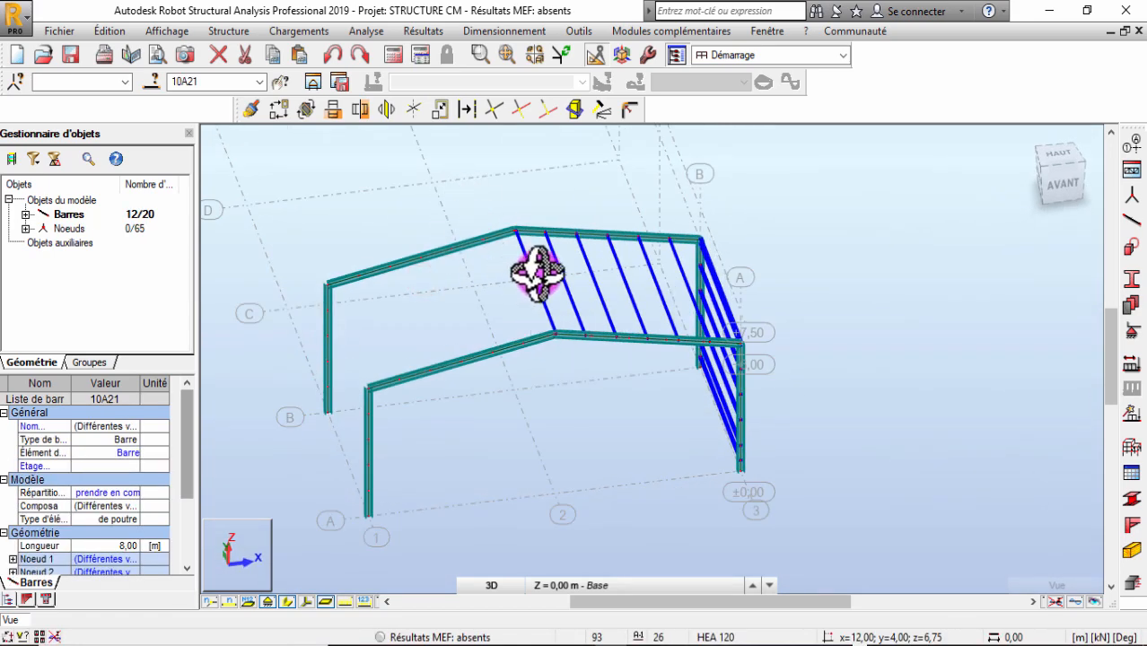
scroll(568, 345, up, 5)
click(480, 54)
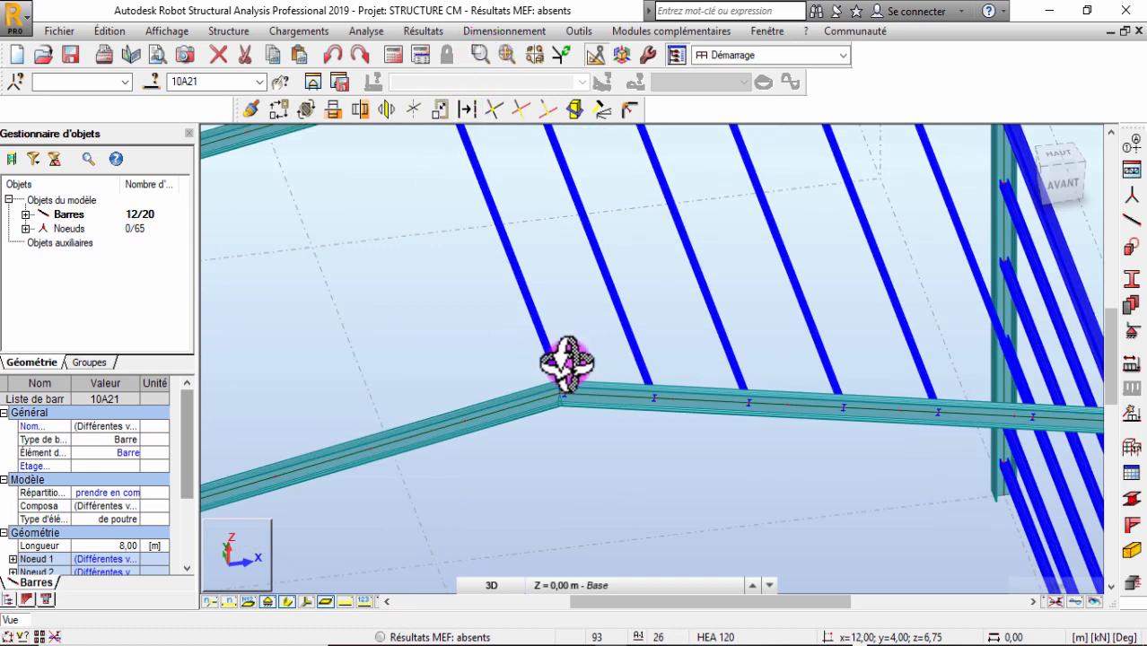
drag(568, 359, 552, 359)
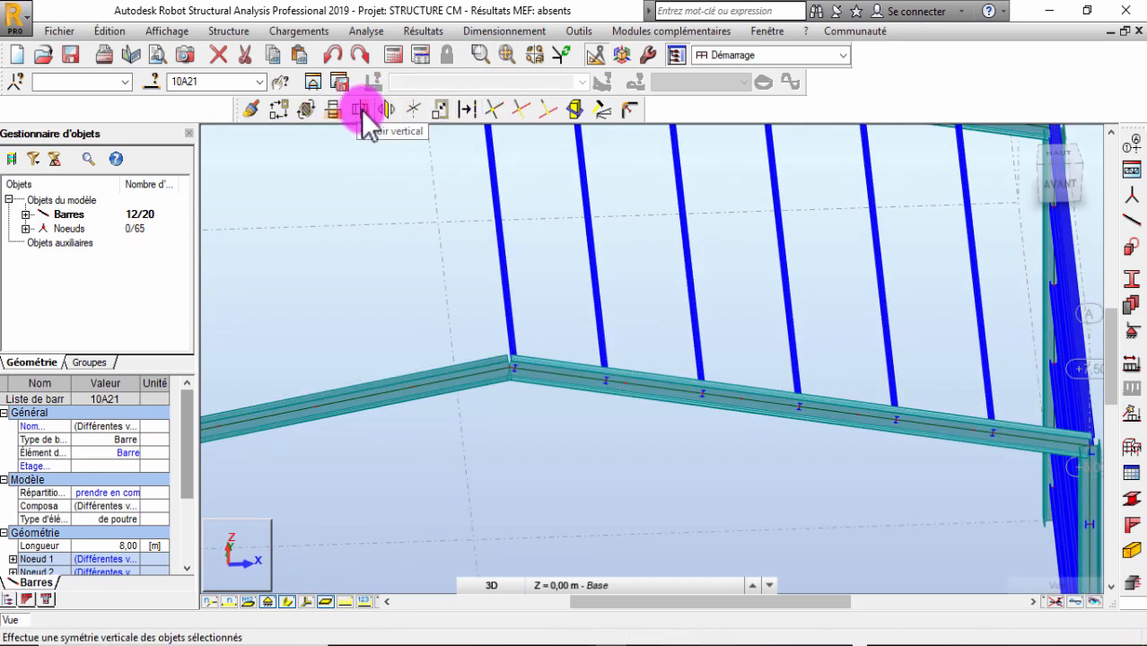
click(361, 109)
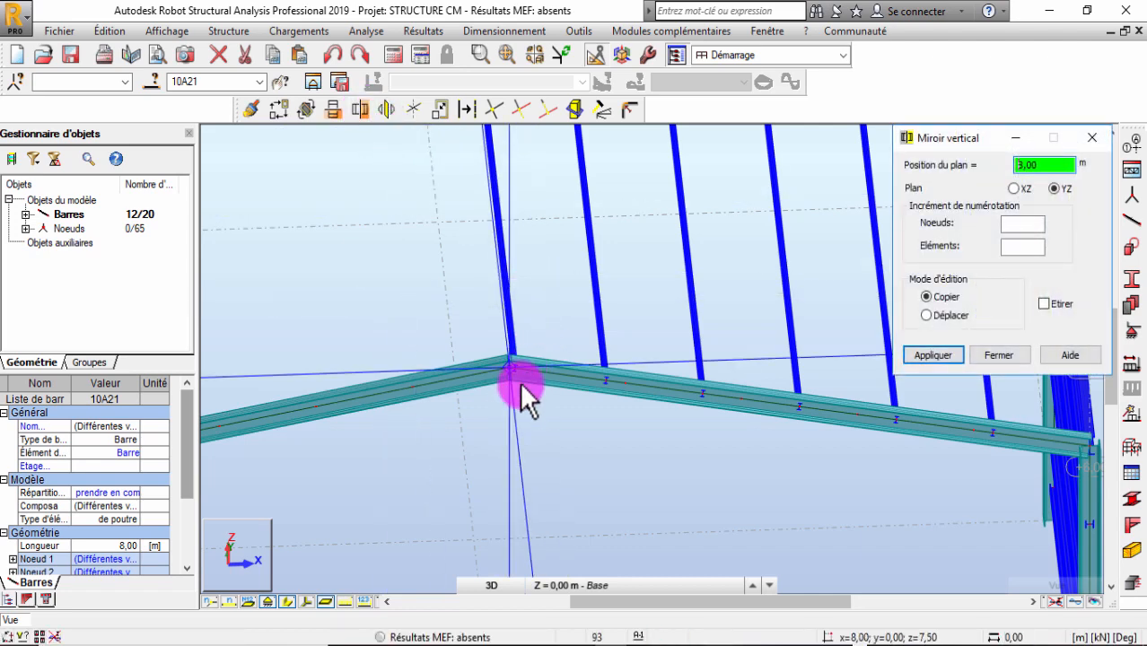
drag(519, 381, 536, 345)
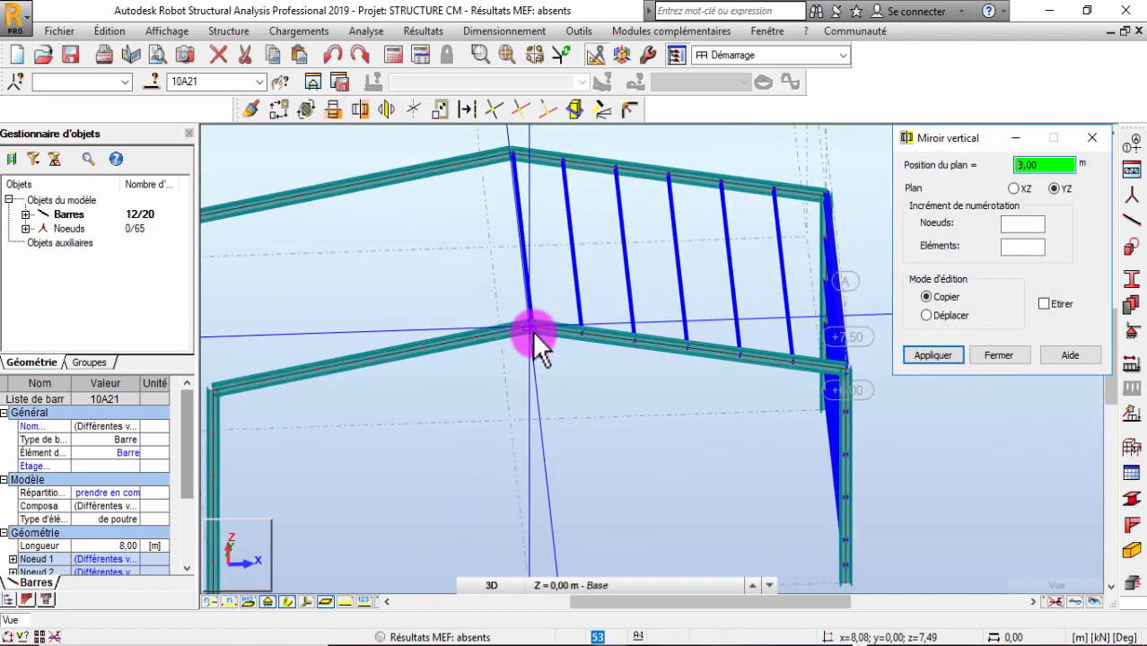
scroll(536, 377, down, 5)
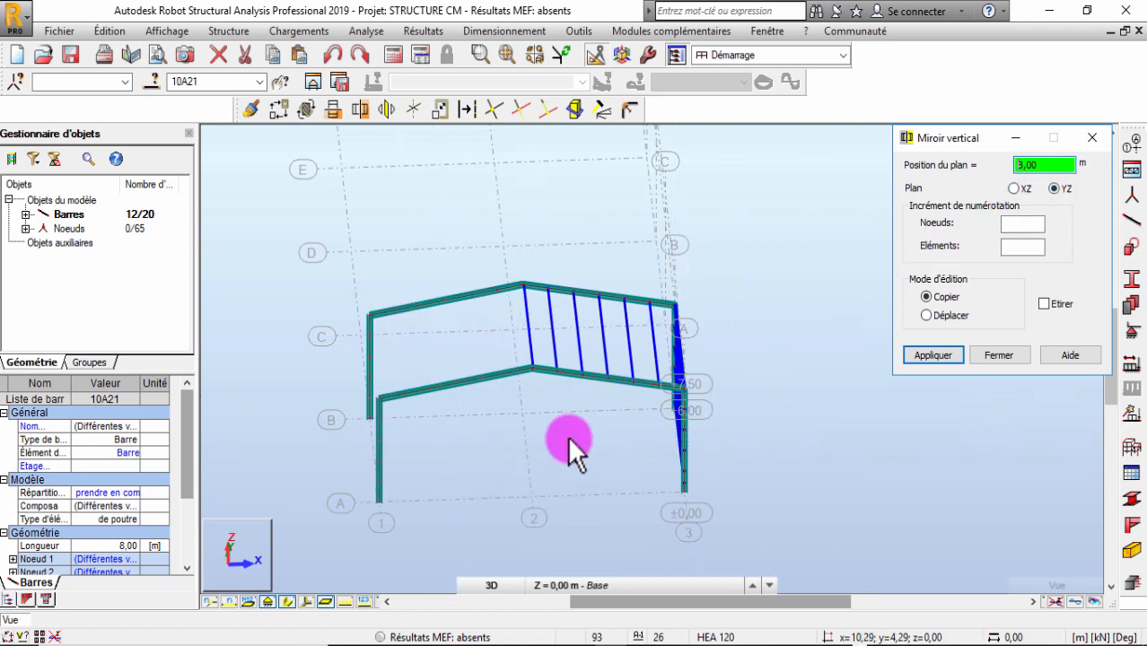
scroll(565, 291, down, 3)
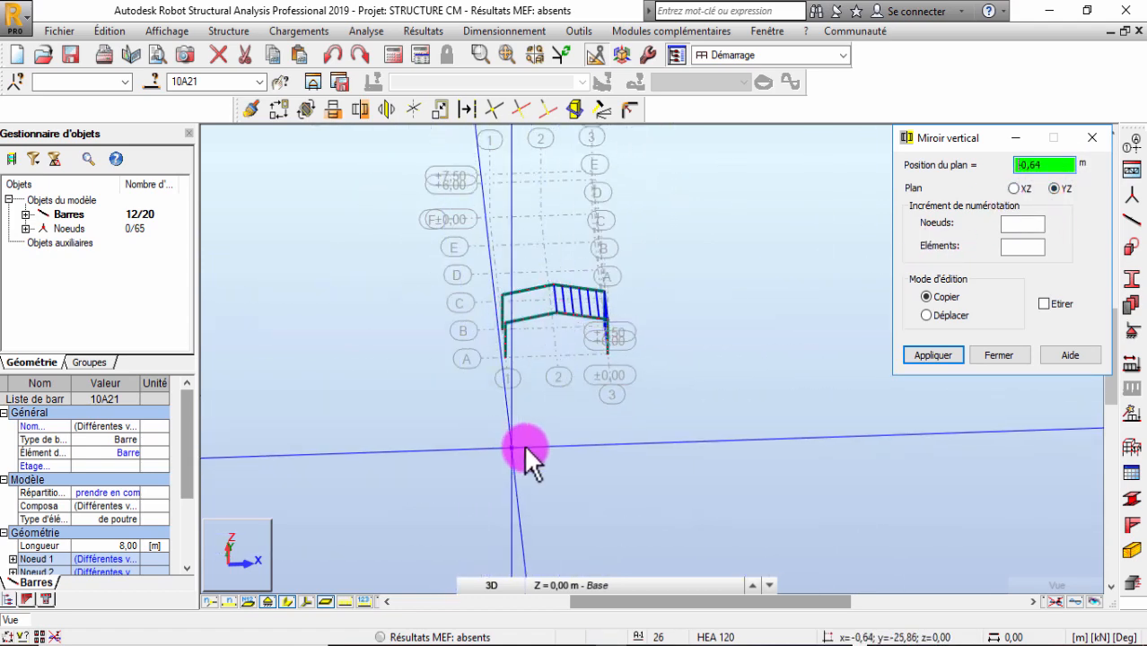
scroll(563, 427, up, 3)
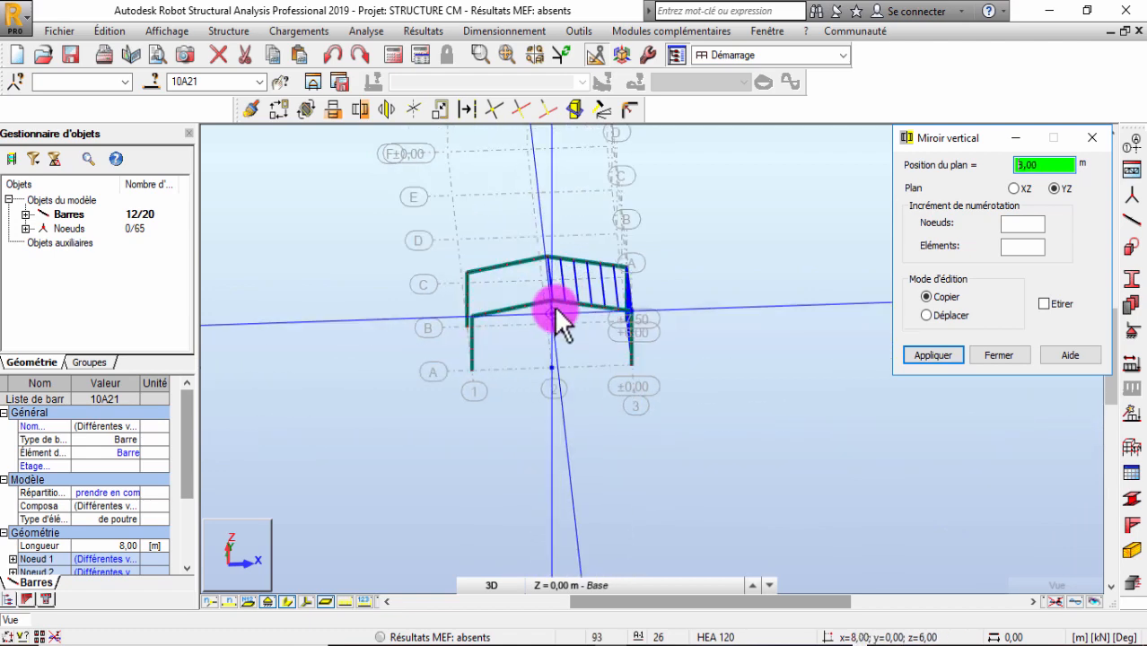
scroll(556, 314, up, 5)
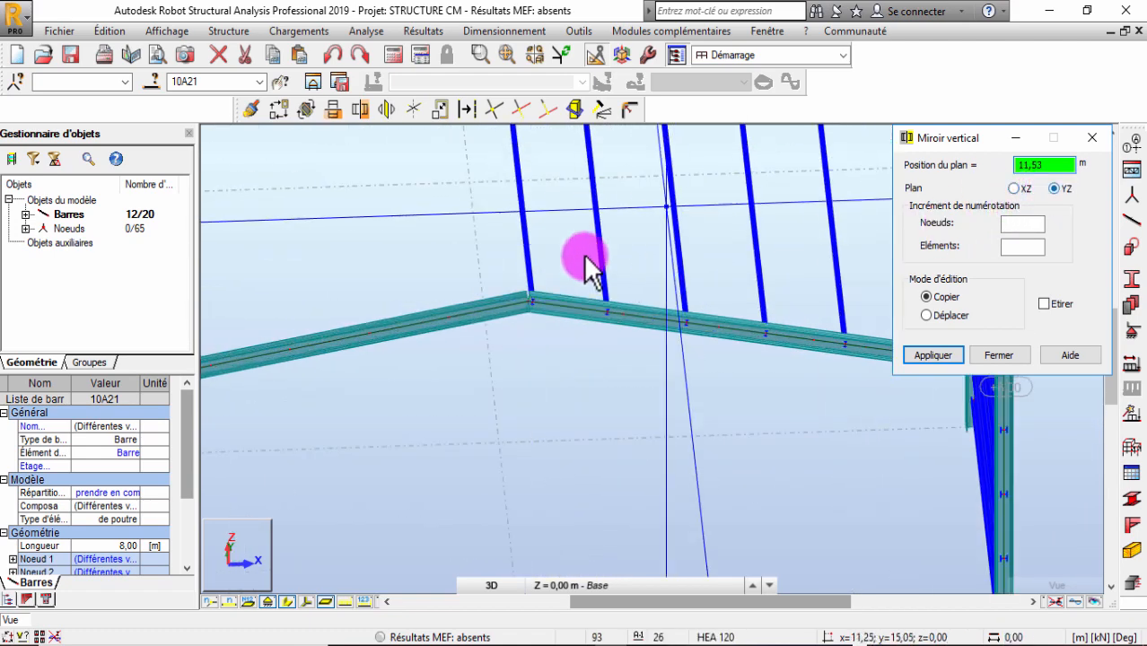
scroll(491, 318, up, 4)
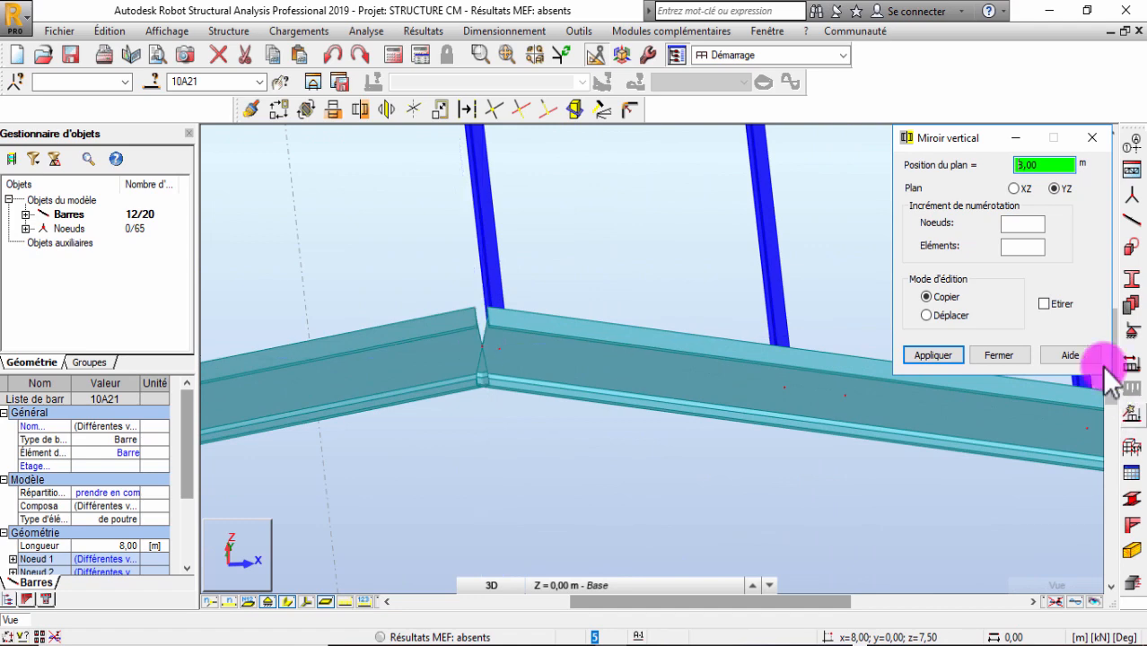
click(484, 341)
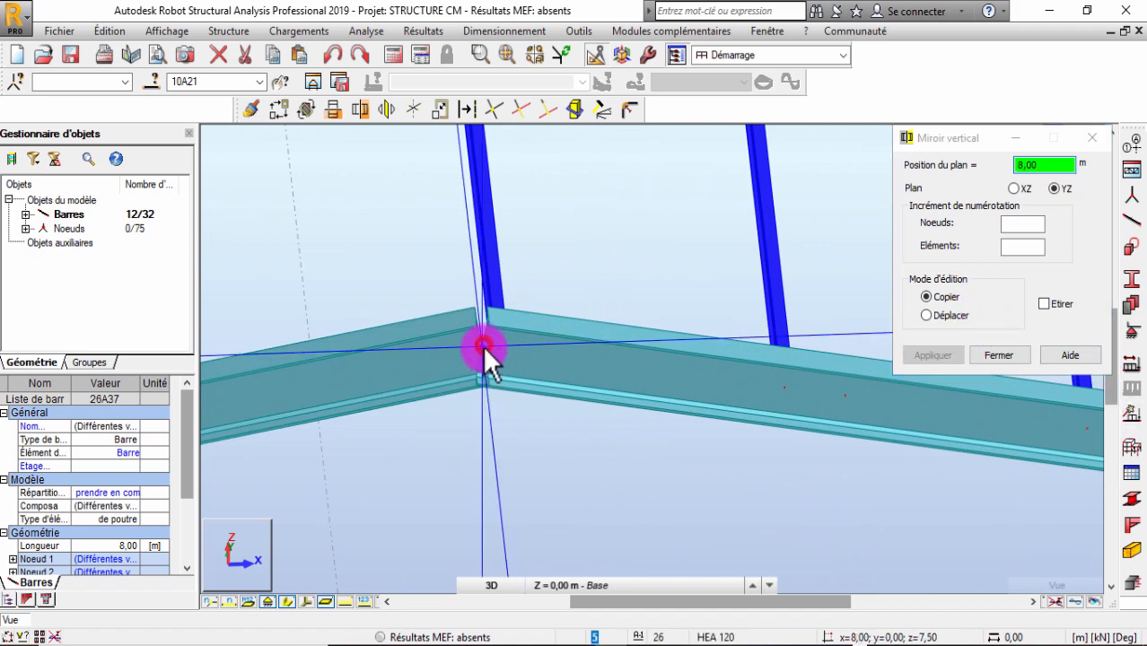
scroll(538, 377, down, 6)
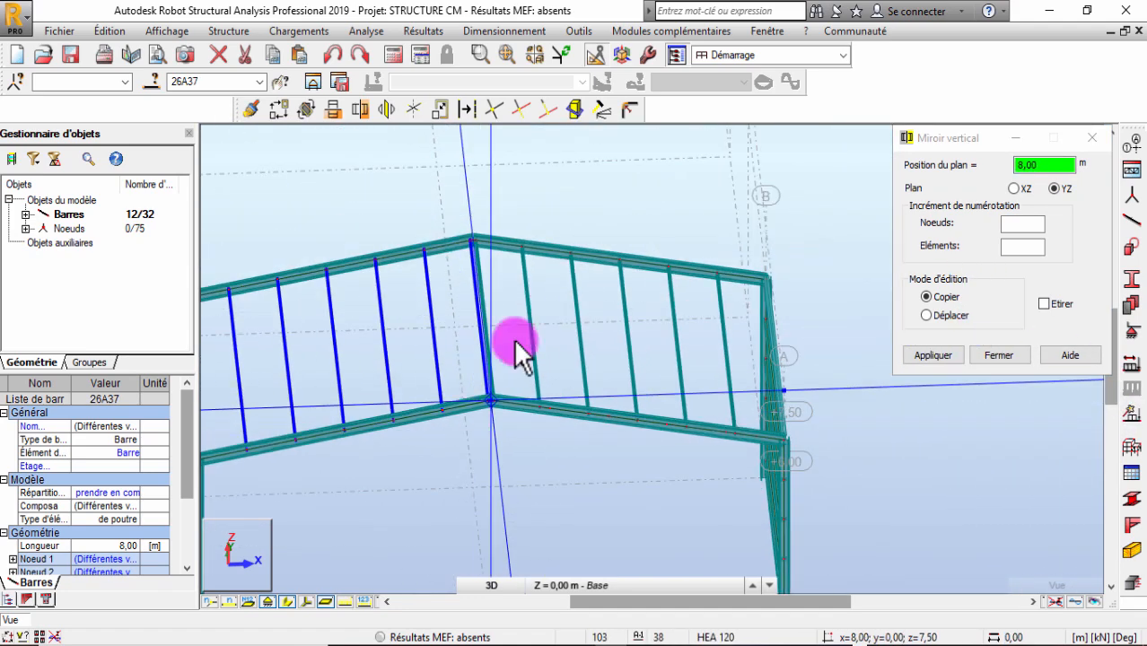
click(1108, 142)
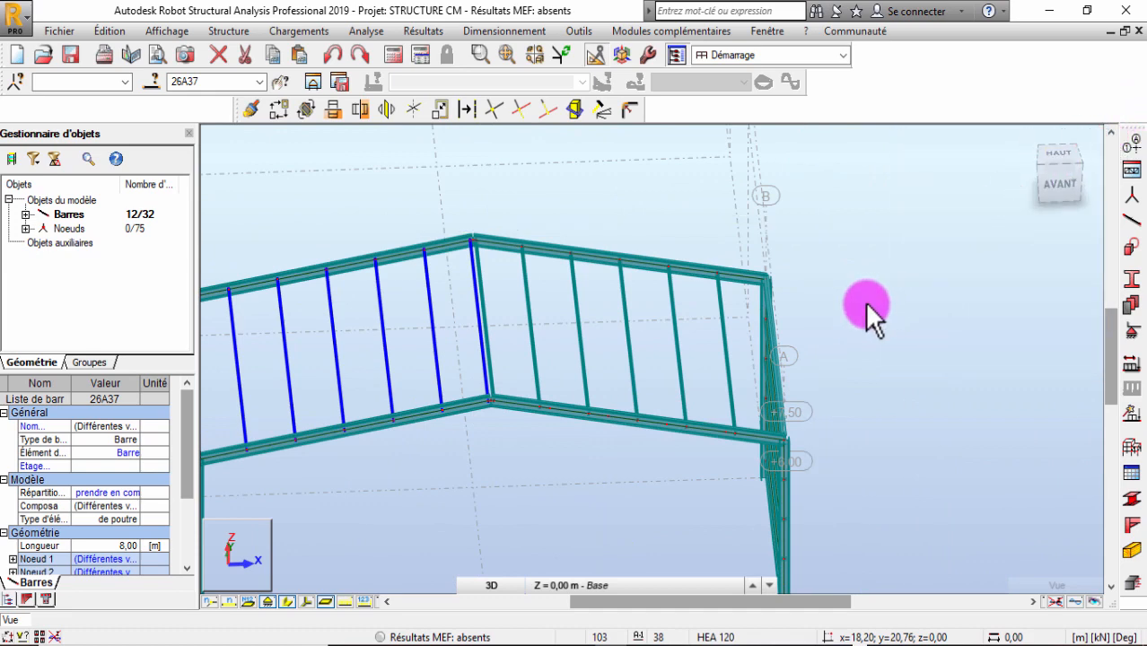
Examine the ridge where the mirrored purlins meet the original ones, from the front and in 3D
scroll(825, 298, down, 5)
scroll(669, 288, up, 2)
right_click(673, 199)
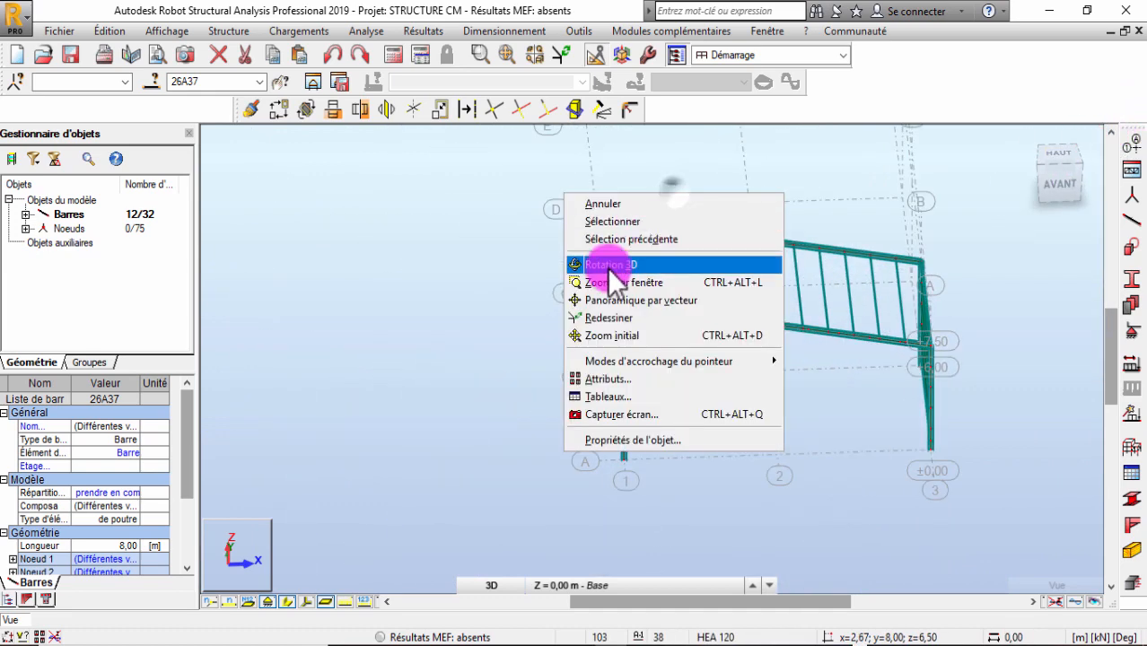
click(610, 265)
drag(612, 267, 589, 320)
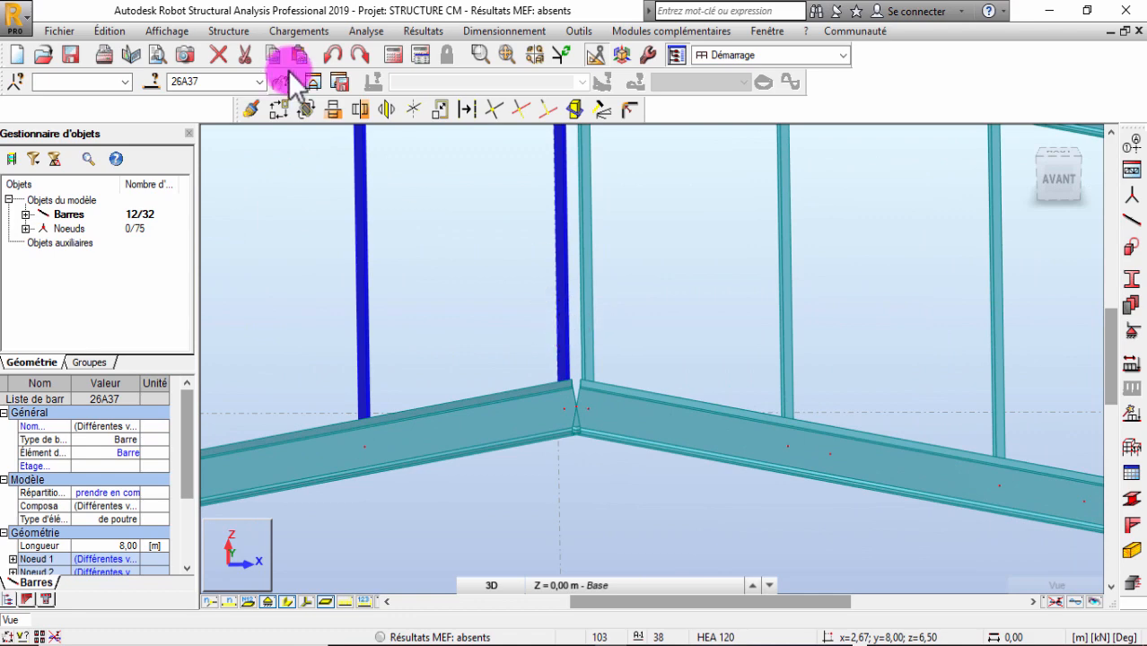
drag(503, 416, 455, 456)
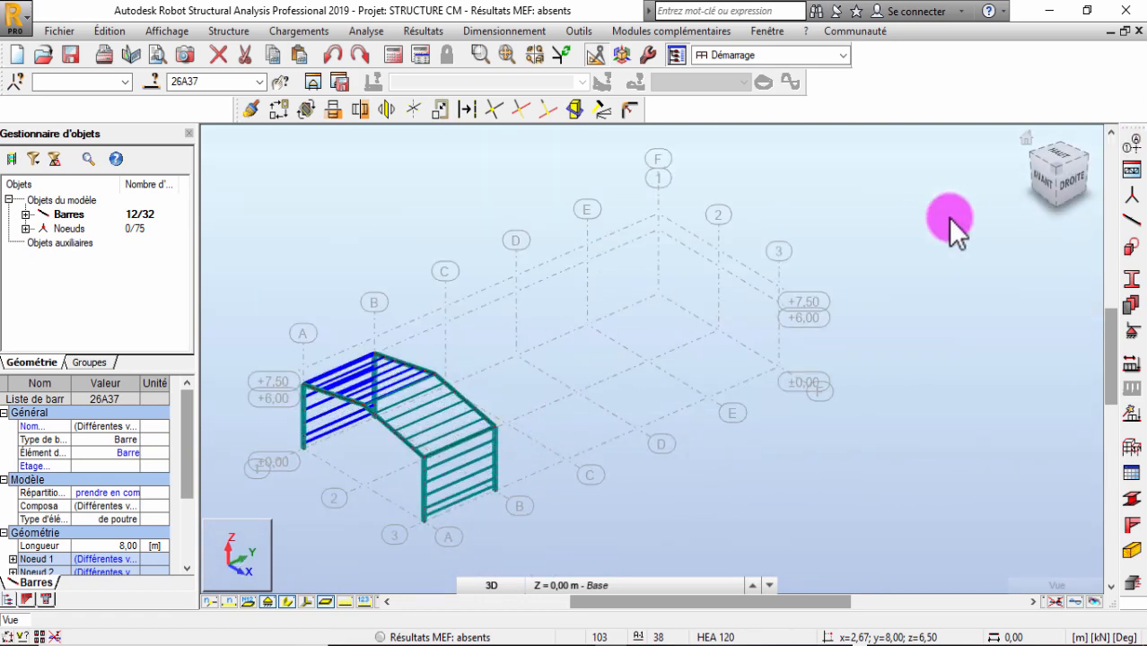
Return to selection mode, clear the selection of all members, and show the structure from the right side
right_click(550, 217)
click(537, 229)
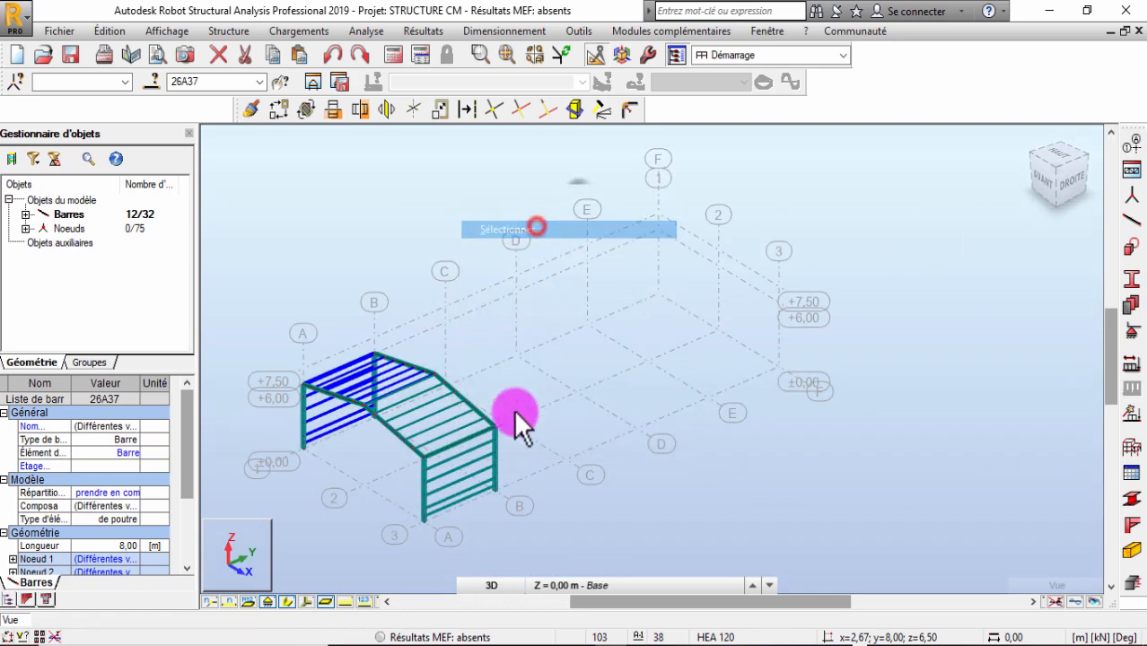
drag(569, 549, 210, 213)
click(677, 382)
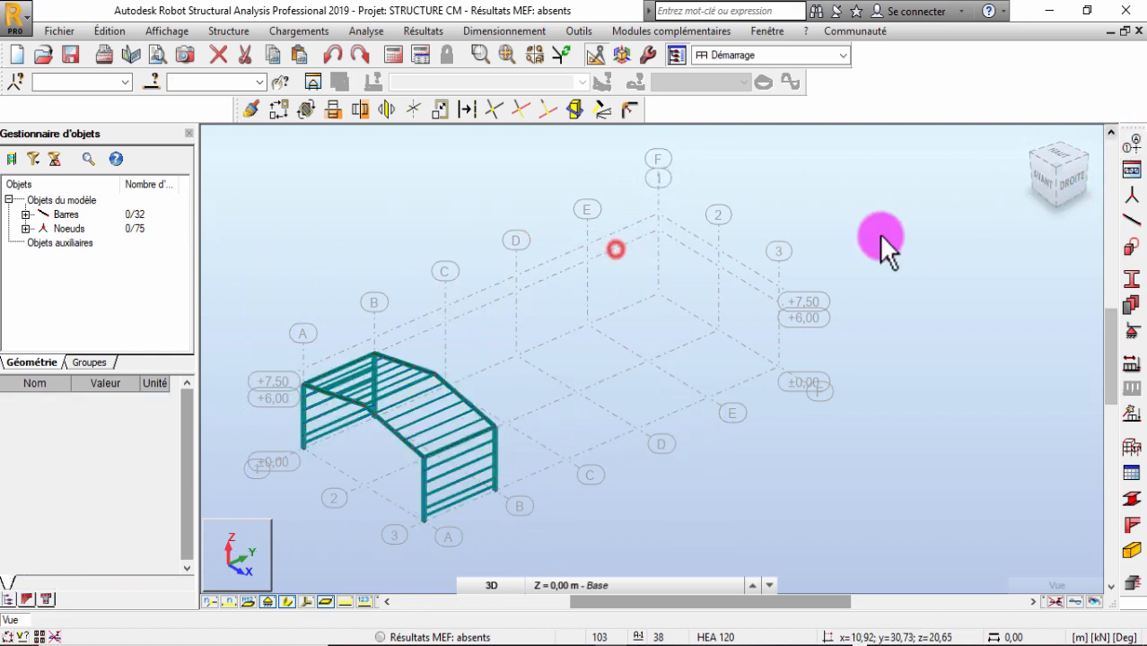
click(1061, 176)
click(1076, 174)
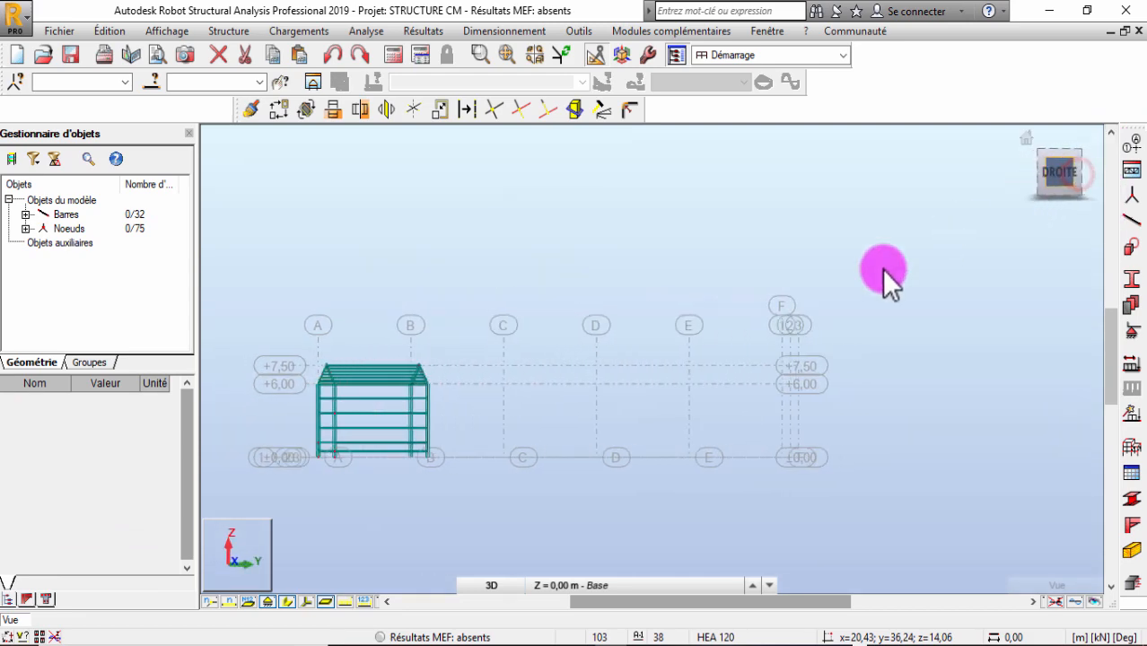
Select the axis B portal frame with all purlins and side rails, leaving out the axis A frame, and show the structure in 3D
right_click(409, 244)
drag(482, 499, 354, 405)
click(359, 307)
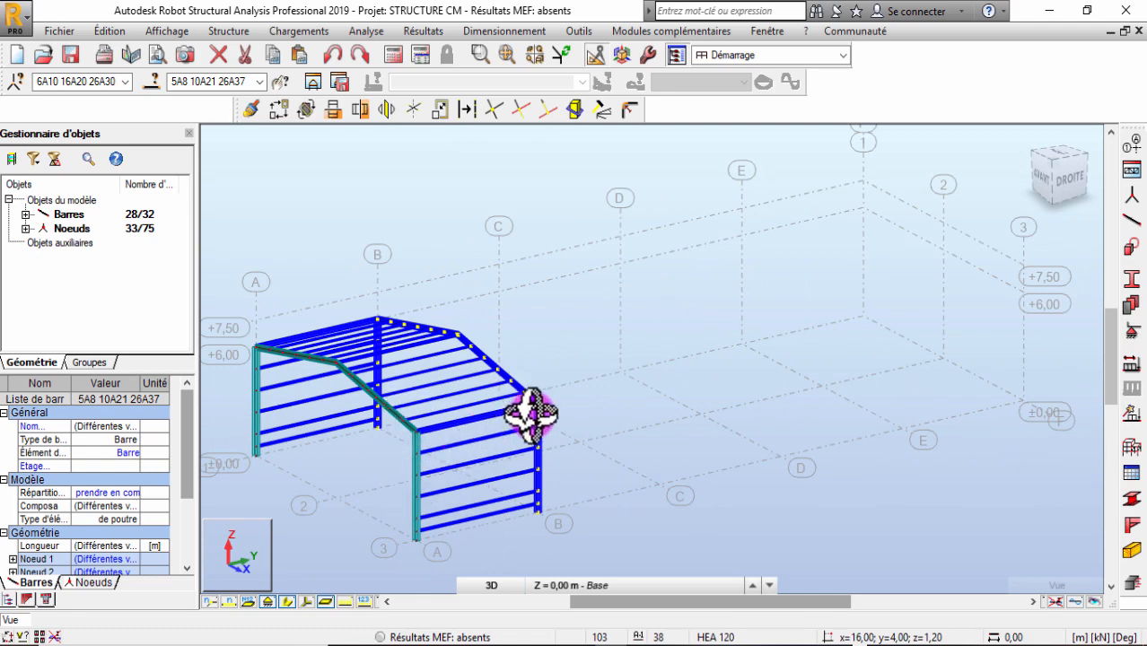
scroll(532, 408, up, 5)
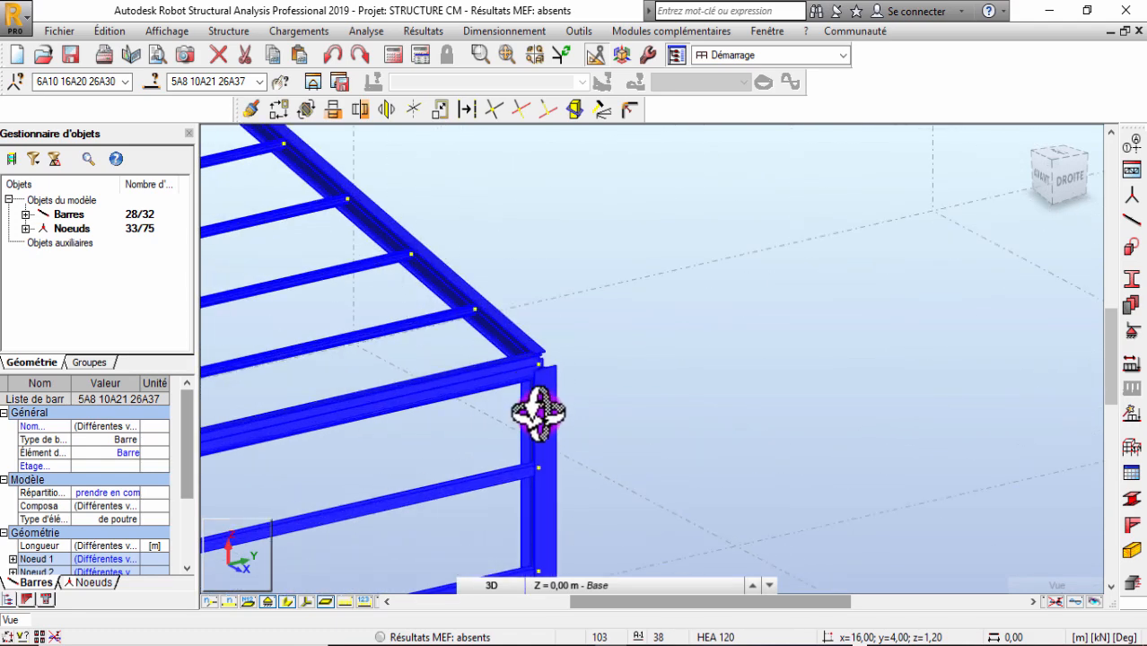
scroll(538, 411, down, 3)
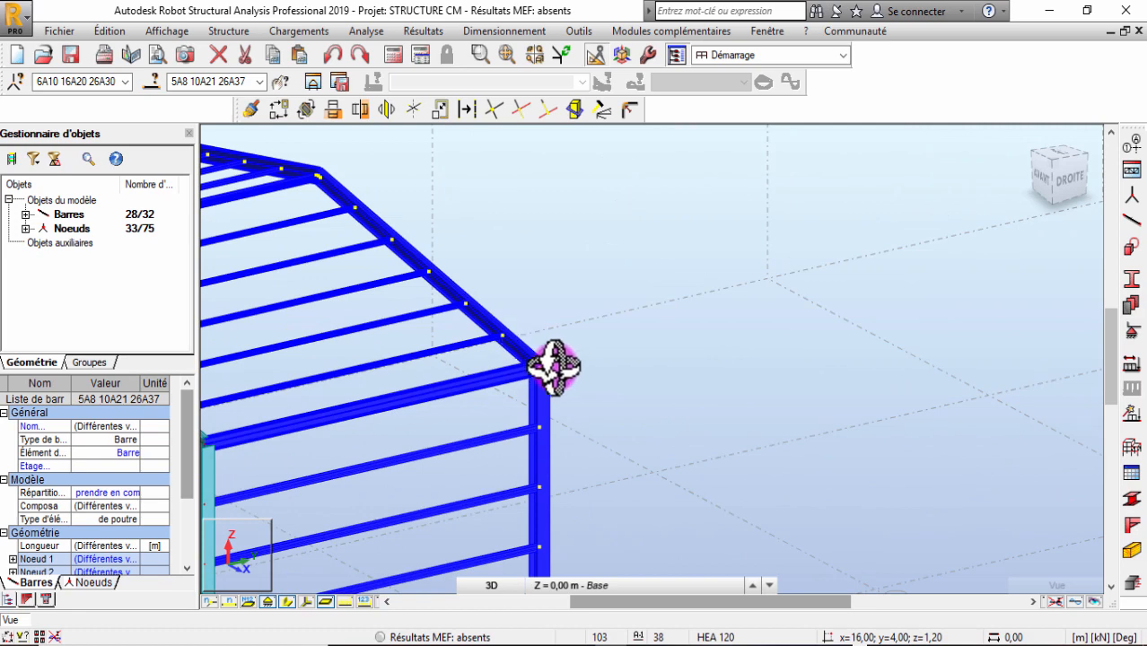
scroll(554, 366, down, 5)
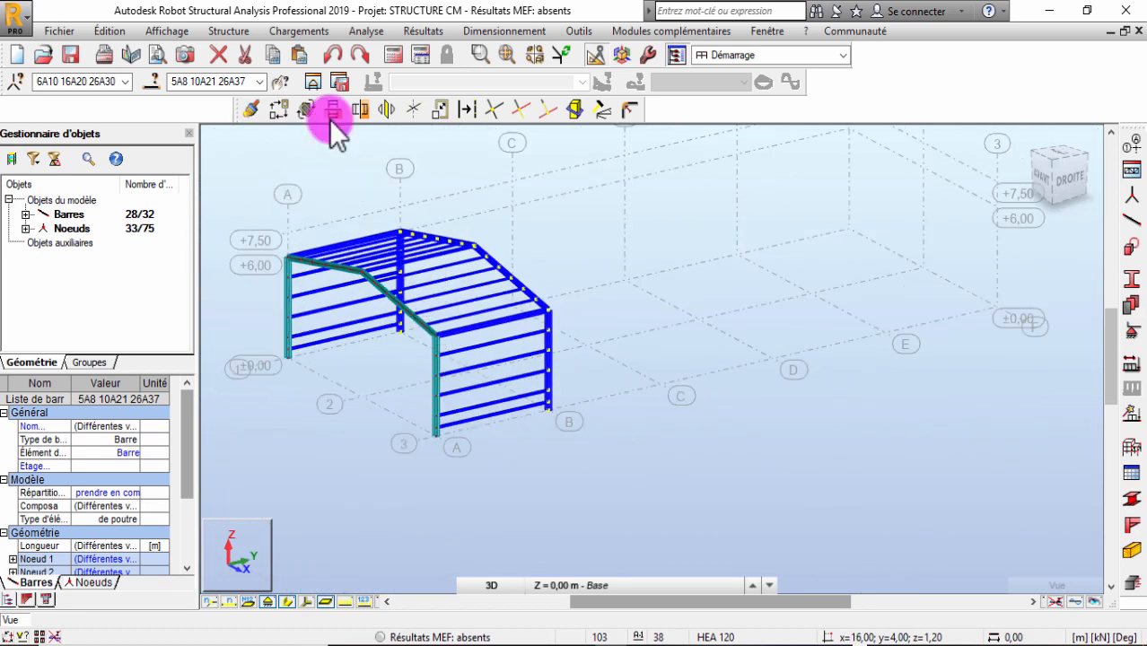
Copy the selection with 4 repetitions by the translation vector 0,00; 8,00; 0,00, picked from the column base at A-3 to B-3
click(284, 108)
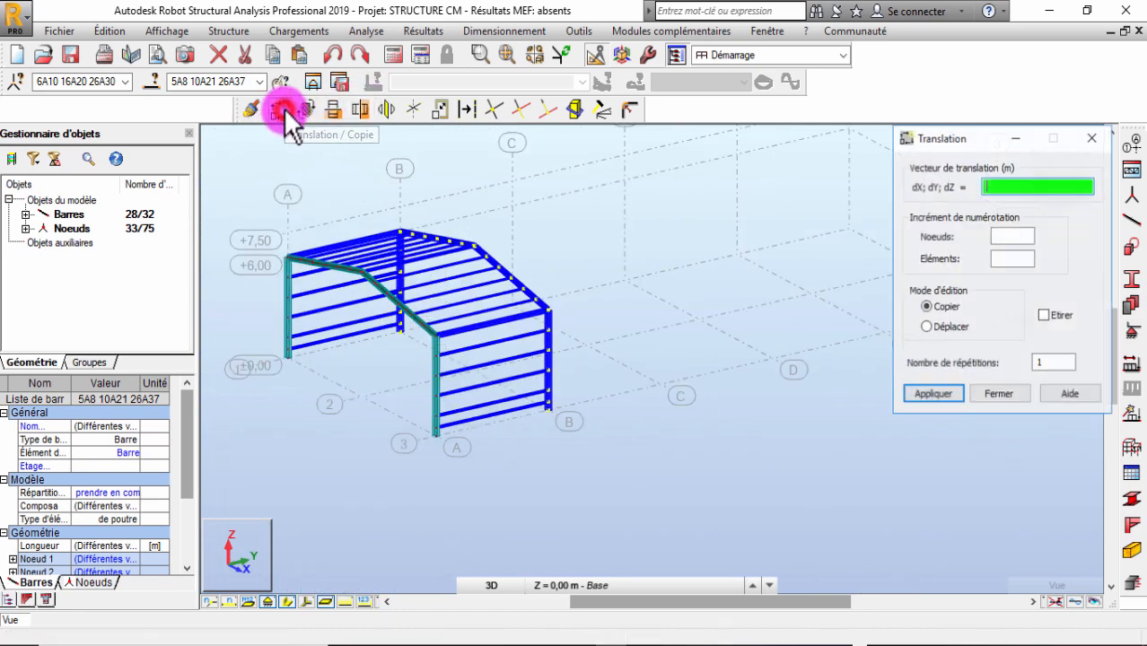
scroll(285, 425, down, 2)
scroll(285, 424, down, 1)
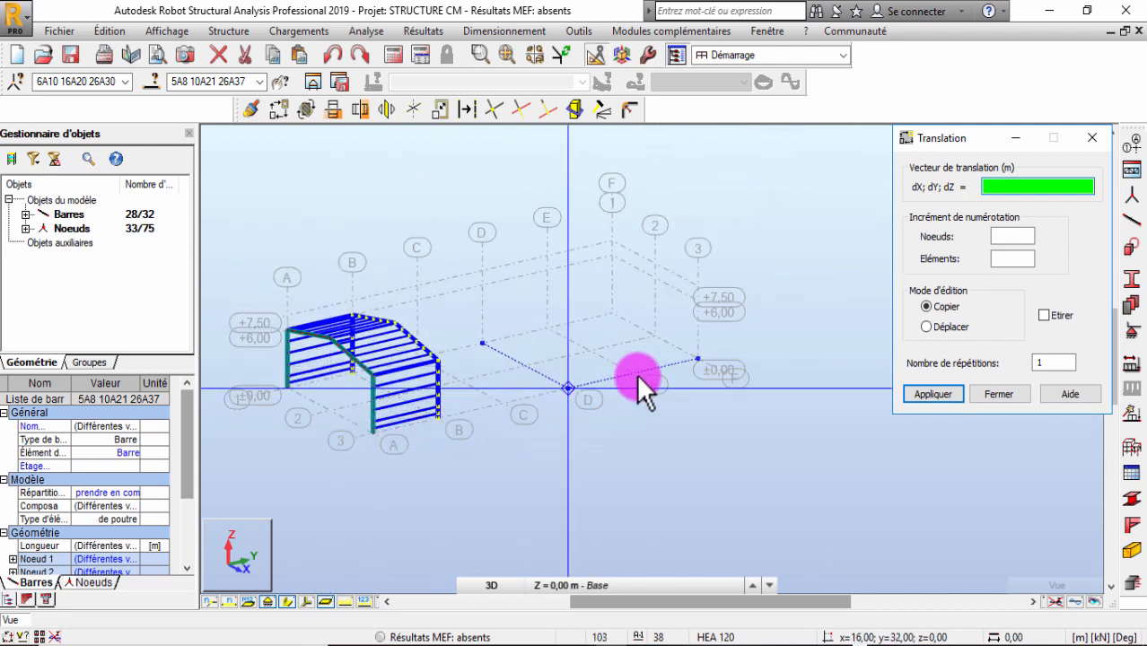
text(4)
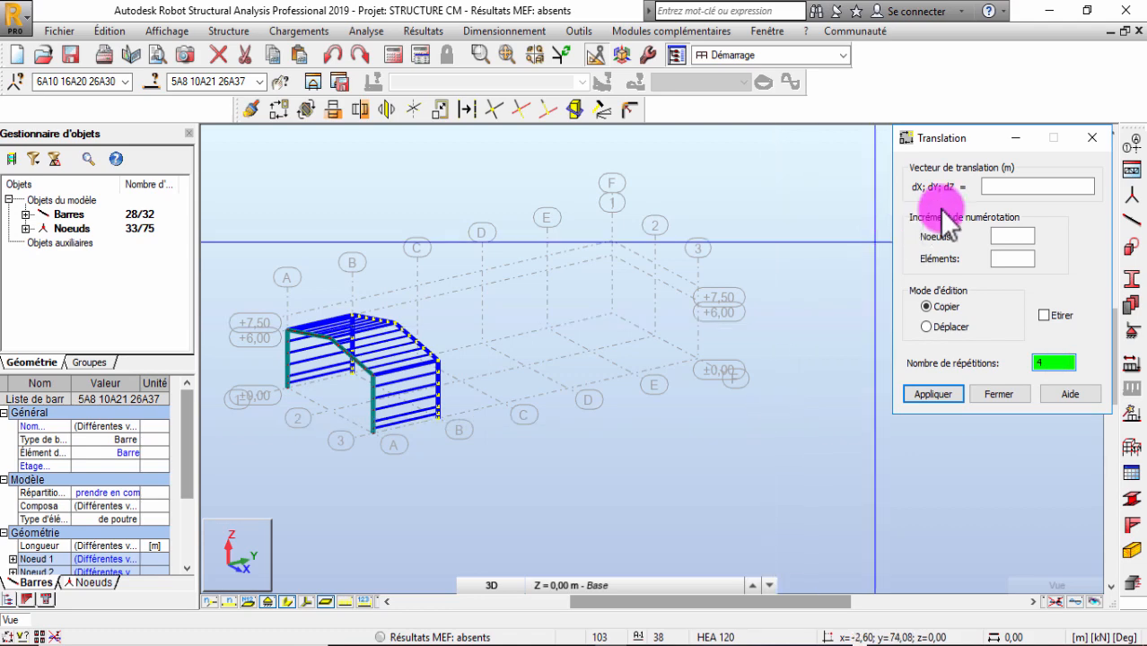
click(1011, 184)
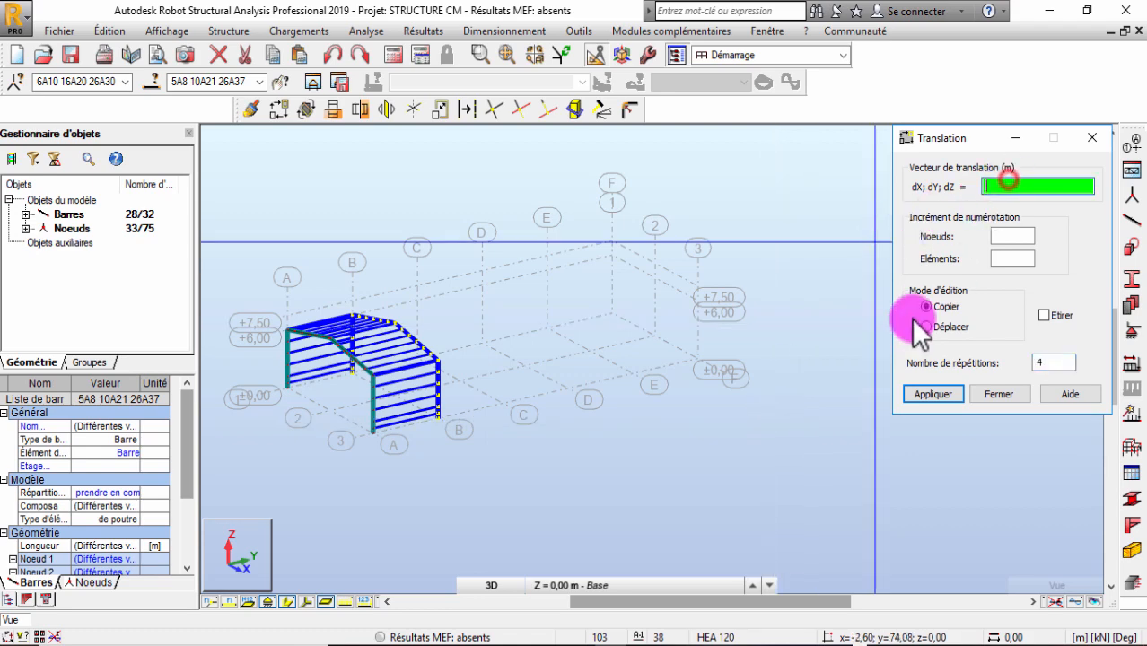
scroll(474, 359, up, 6)
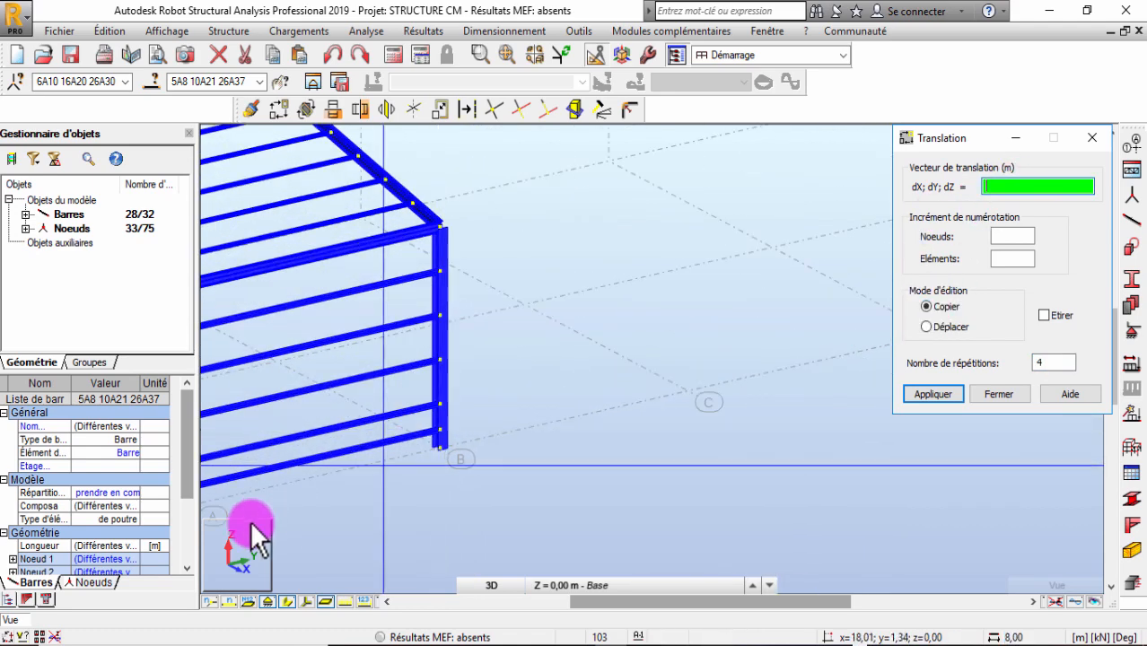
scroll(435, 397, down, 2)
scroll(281, 455, up, 3)
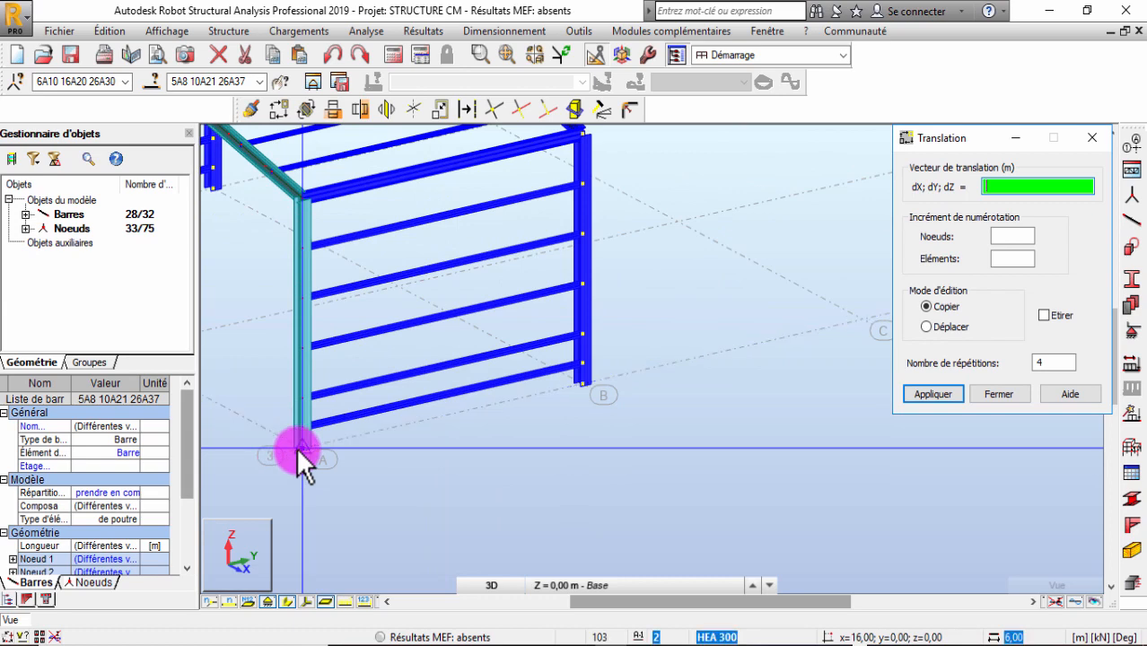
click(297, 446)
click(583, 382)
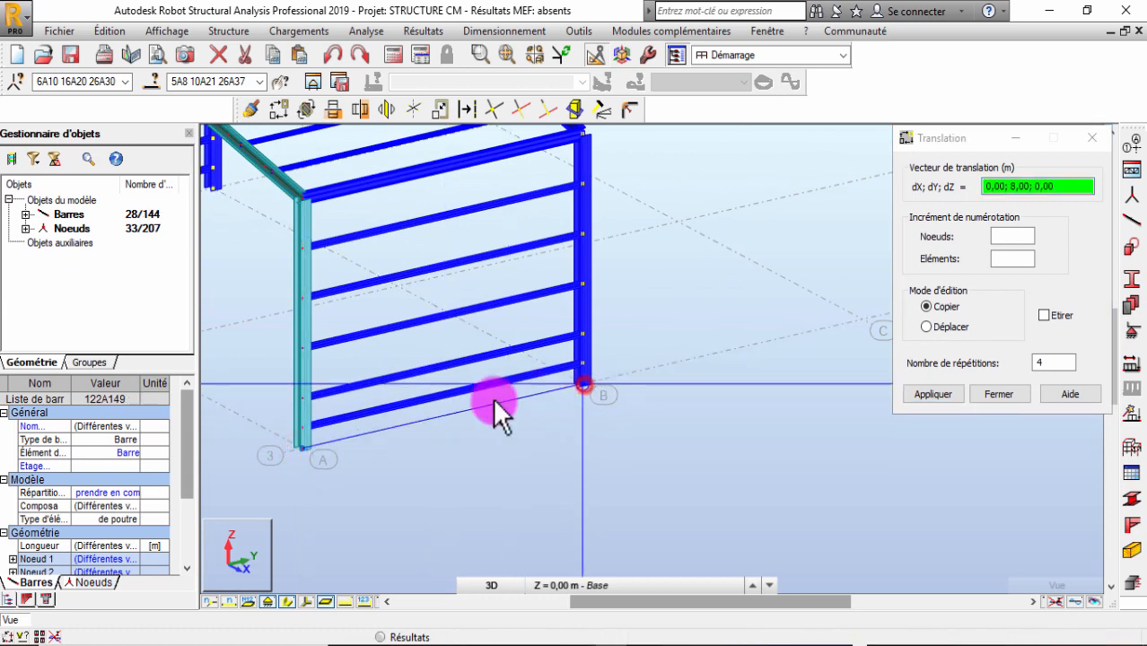
Examine the copied frames, purlins and side rails from axis A to F in 3D, overall and close up at the side-wall bays
scroll(457, 421, down, 6)
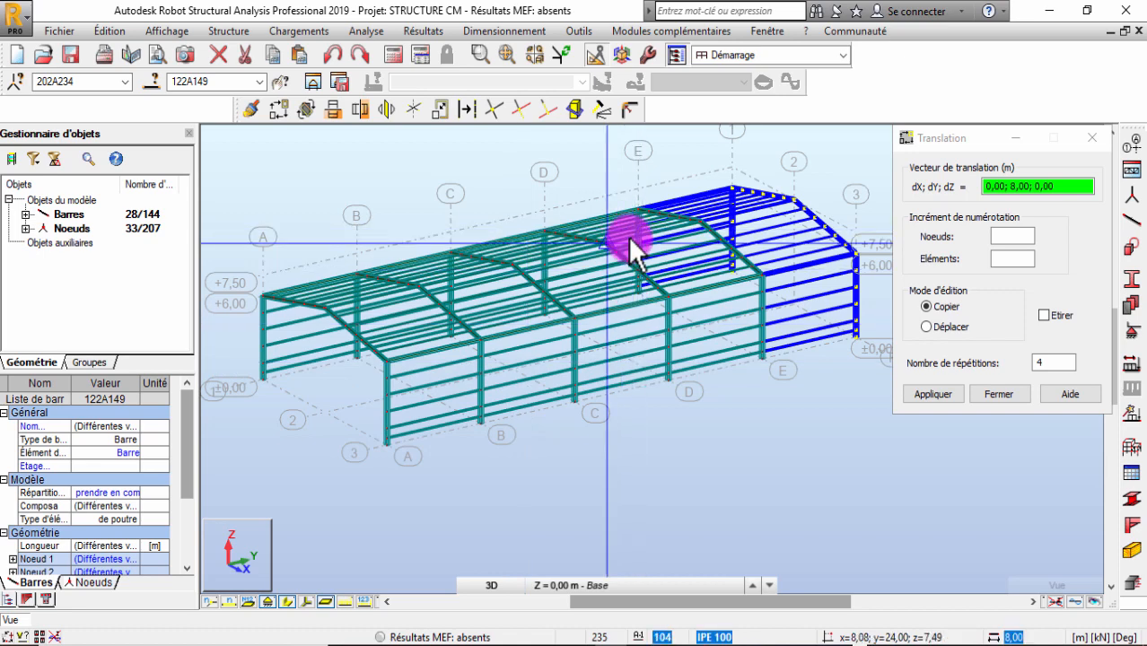
scroll(530, 352, down, 3)
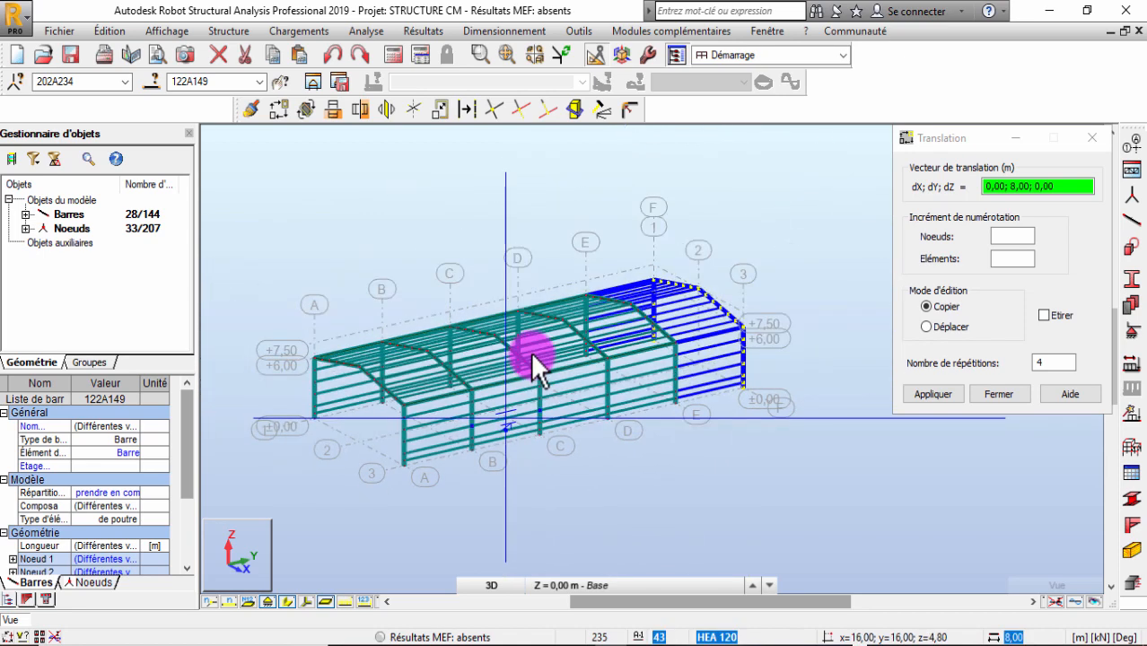
scroll(325, 400, up, 2)
scroll(394, 283, up, 2)
scroll(369, 187, up, 2)
right_click(370, 185)
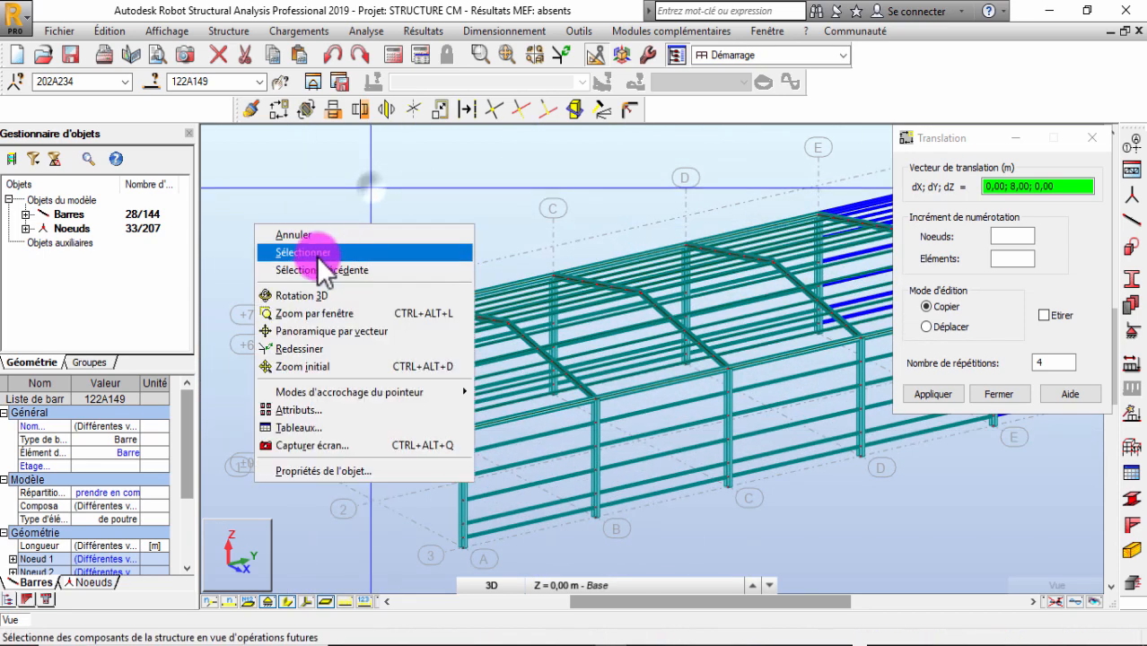
click(319, 296)
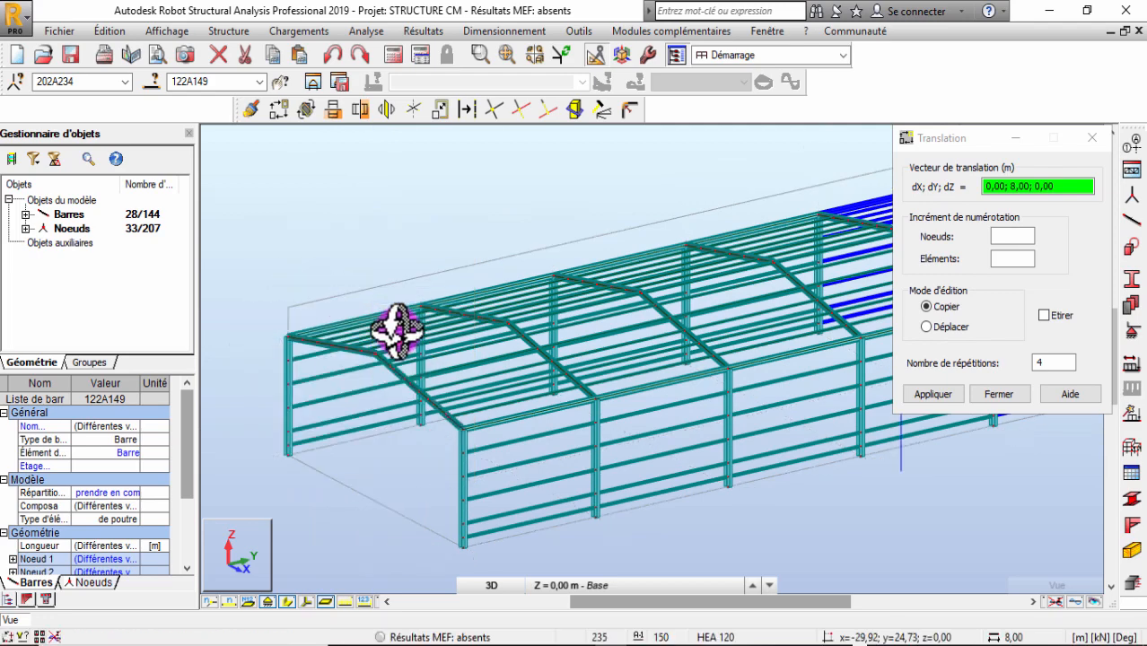
drag(395, 331, 742, 415)
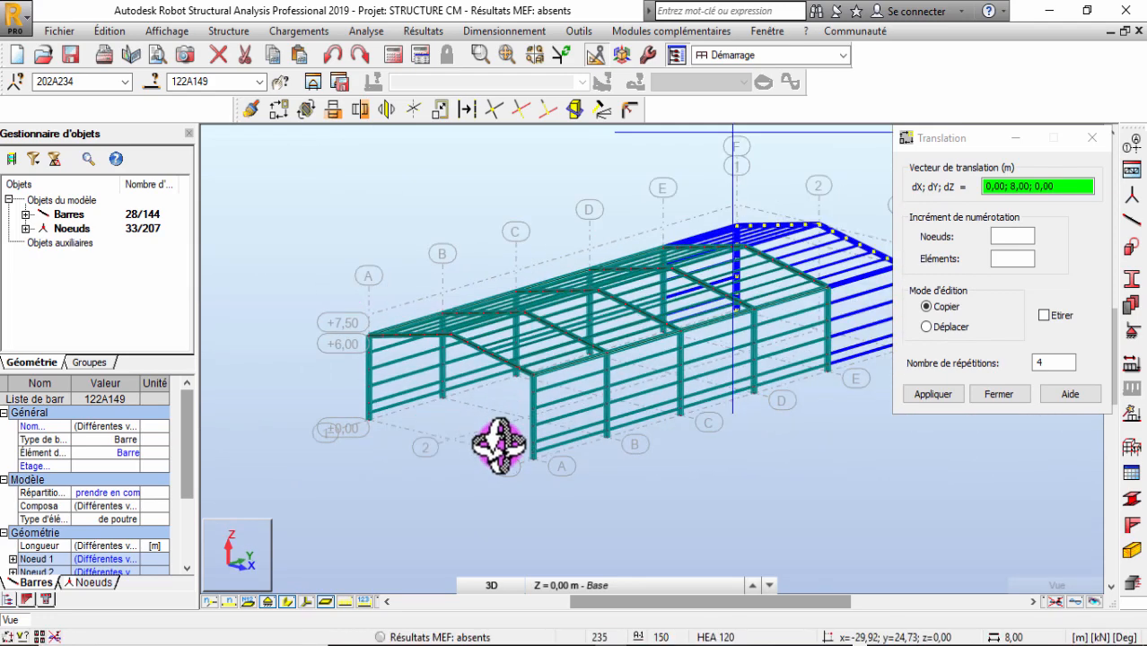
drag(568, 453, 437, 562)
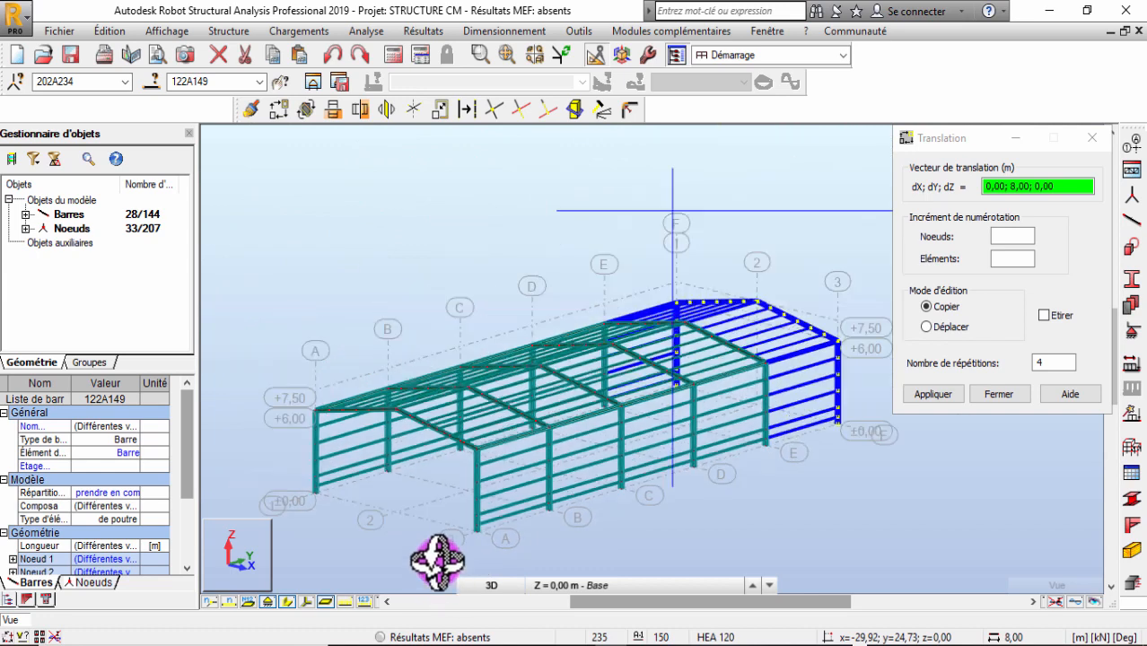
drag(724, 453, 547, 430)
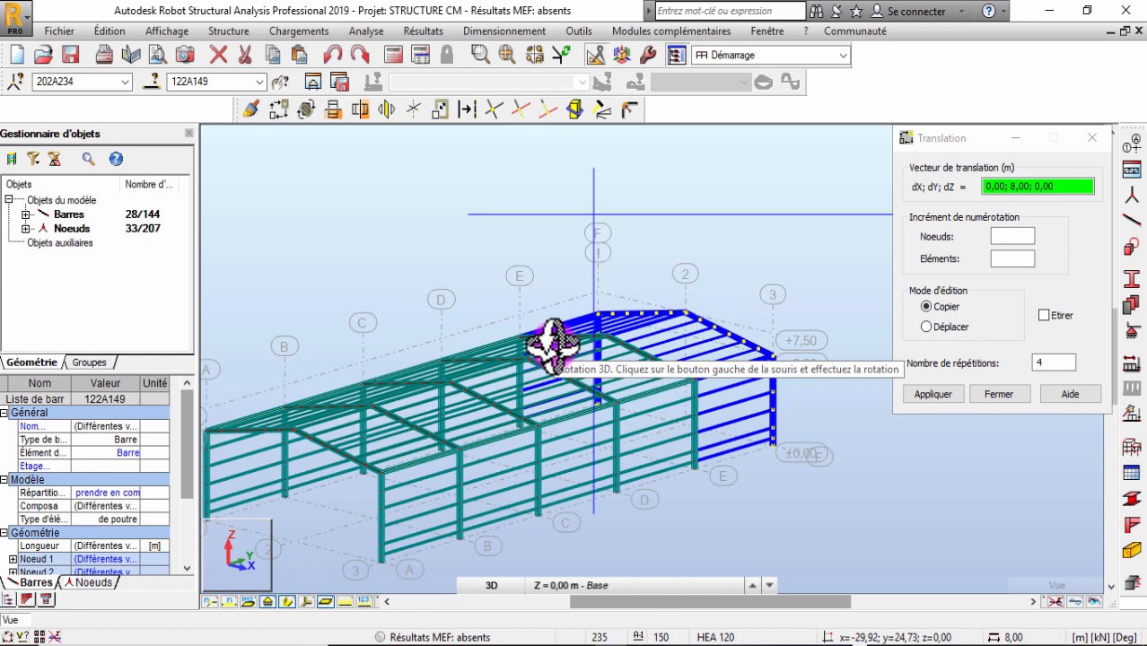
scroll(579, 316, down, 2)
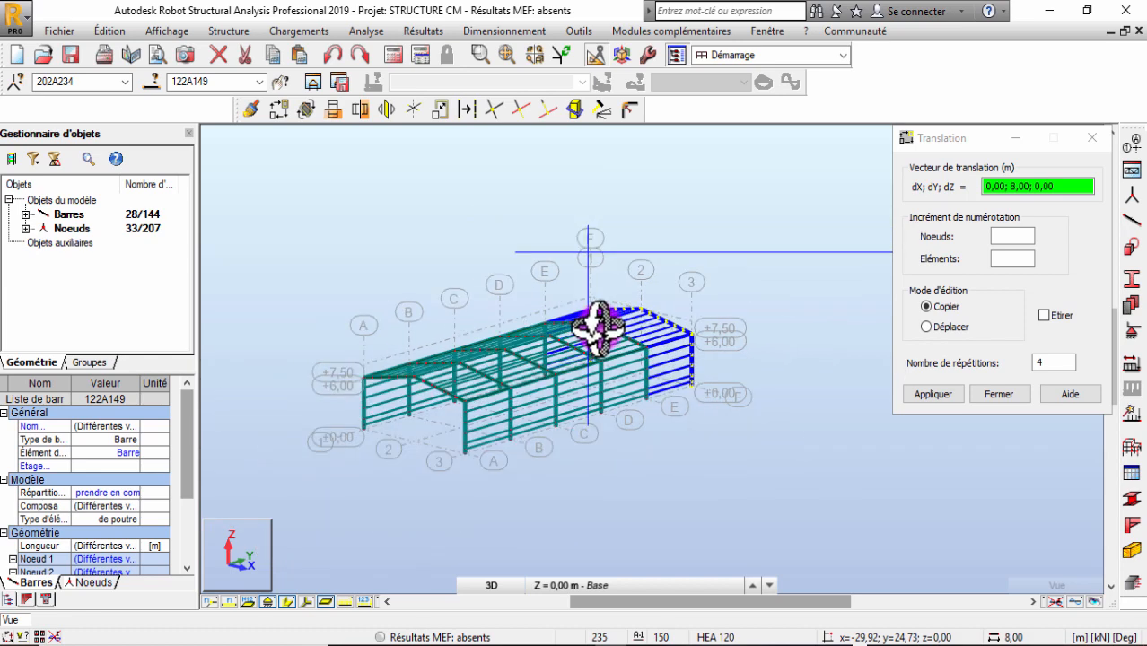
scroll(525, 330, up, 2)
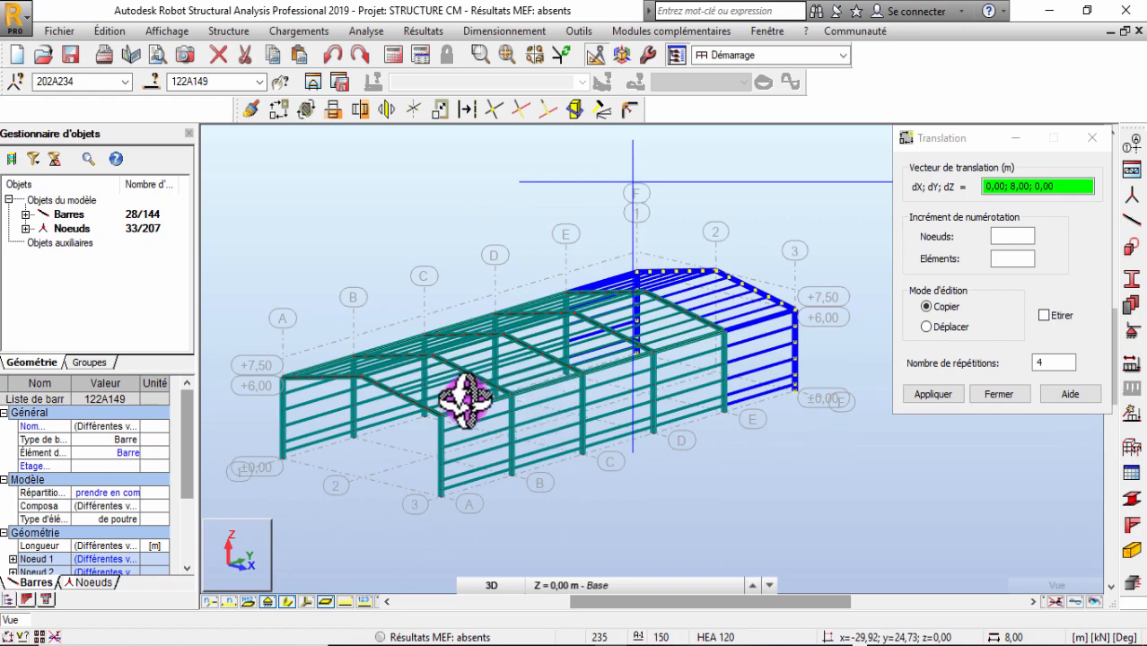
drag(500, 381, 417, 486)
scroll(450, 465, up, 4)
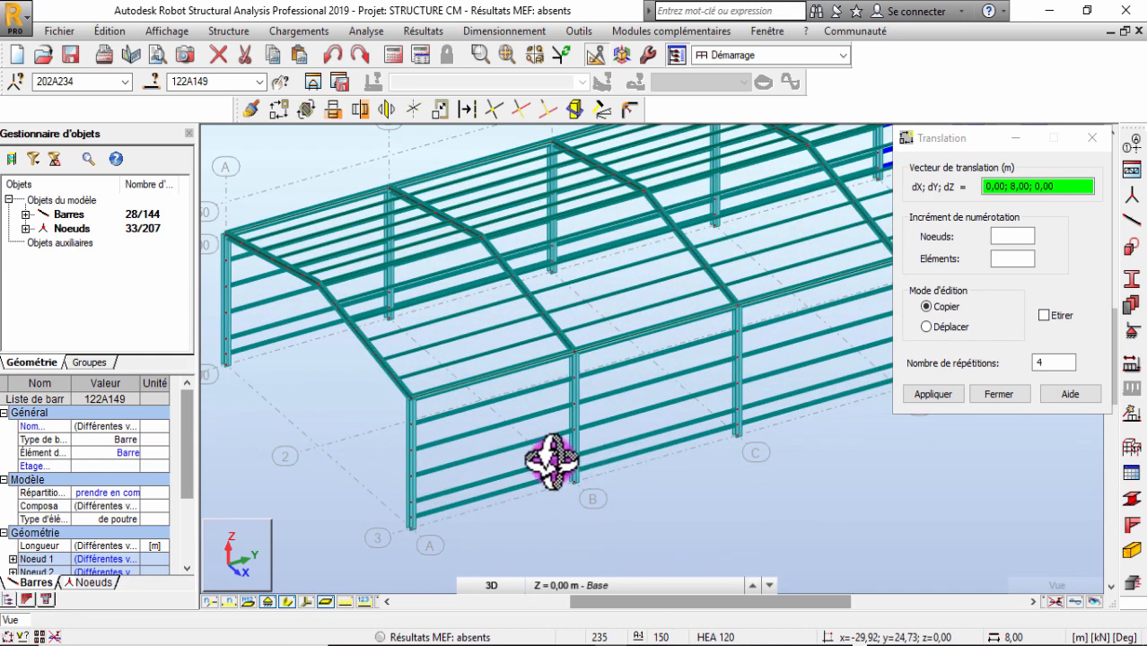
drag(548, 462, 576, 307)
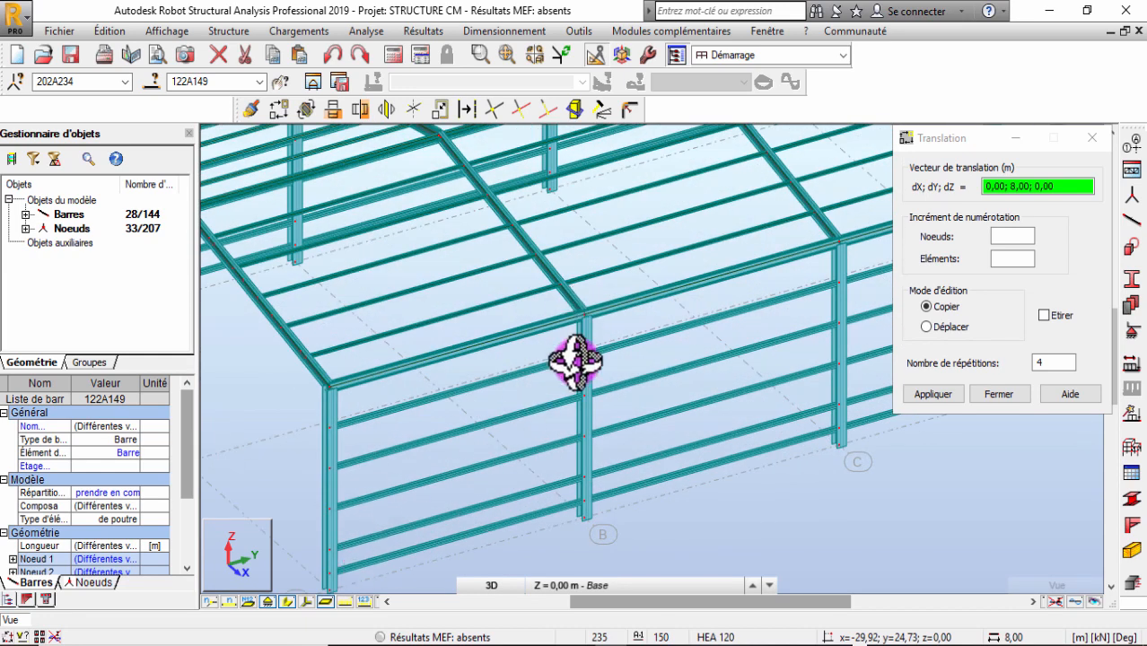
drag(486, 456, 417, 446)
scroll(332, 449, down, 4)
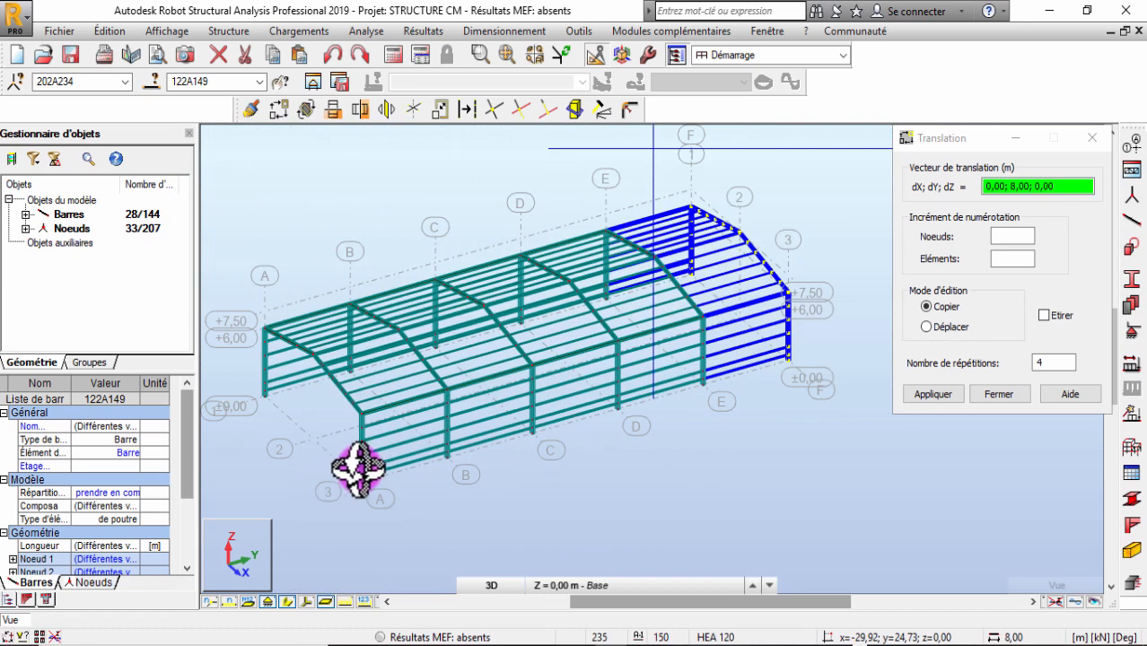
double_click(992, 184)
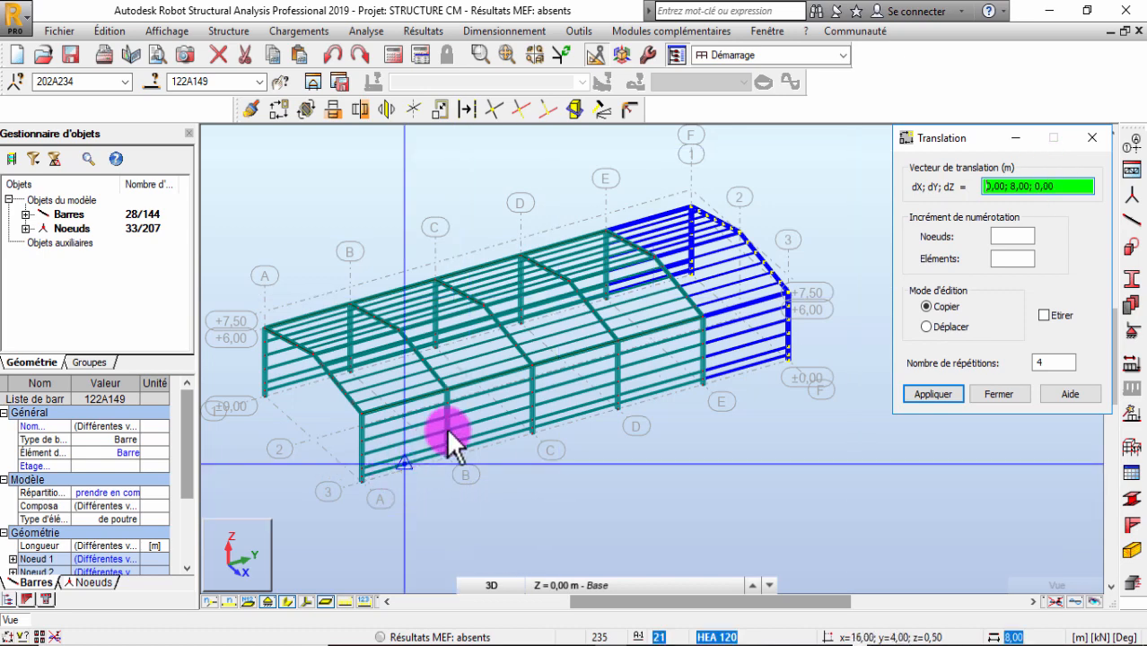
scroll(370, 480, up, 5)
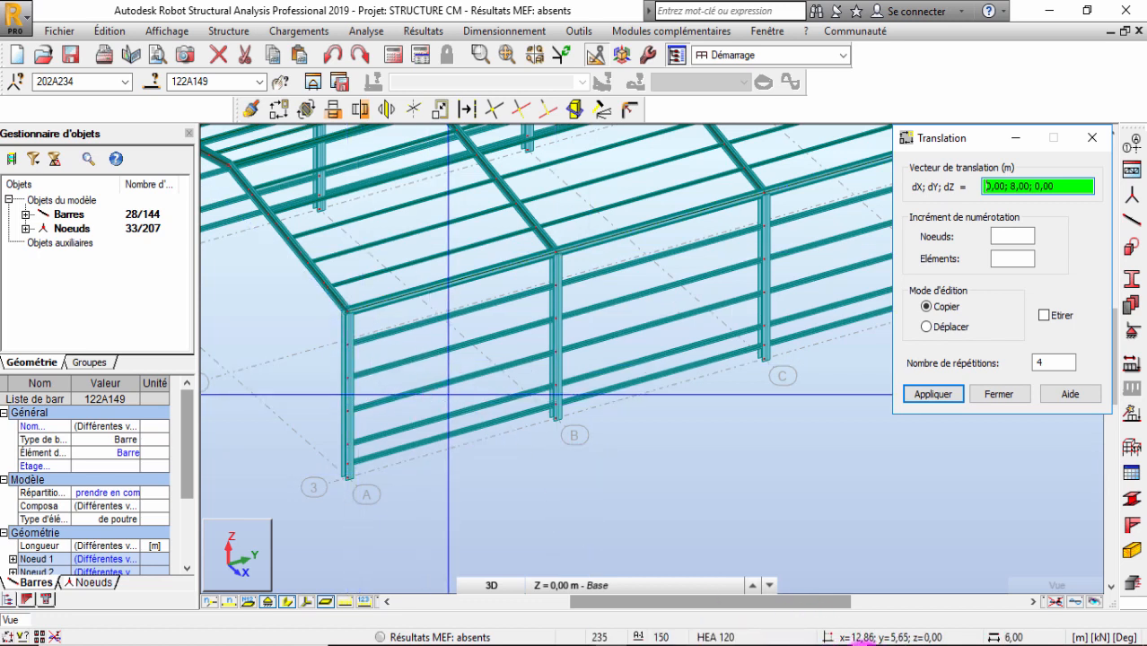
Switch to OneNote and sketch a blue rectangular portal frame with a horizontal support line under each column, beside the existing sketch
click(862, 645)
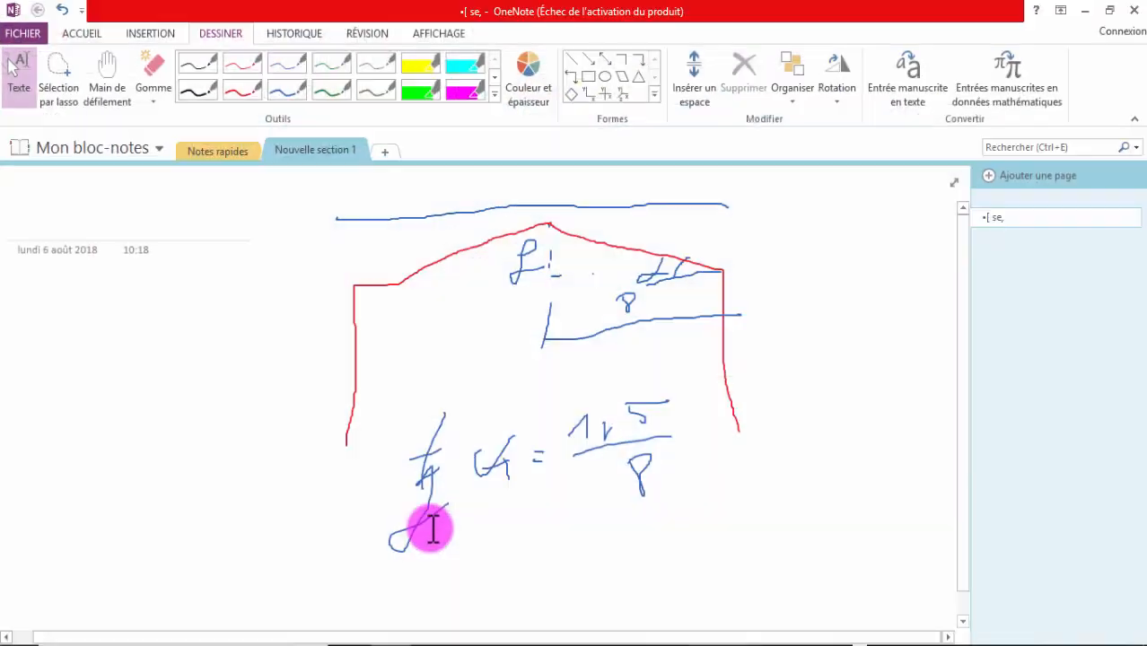
click(285, 89)
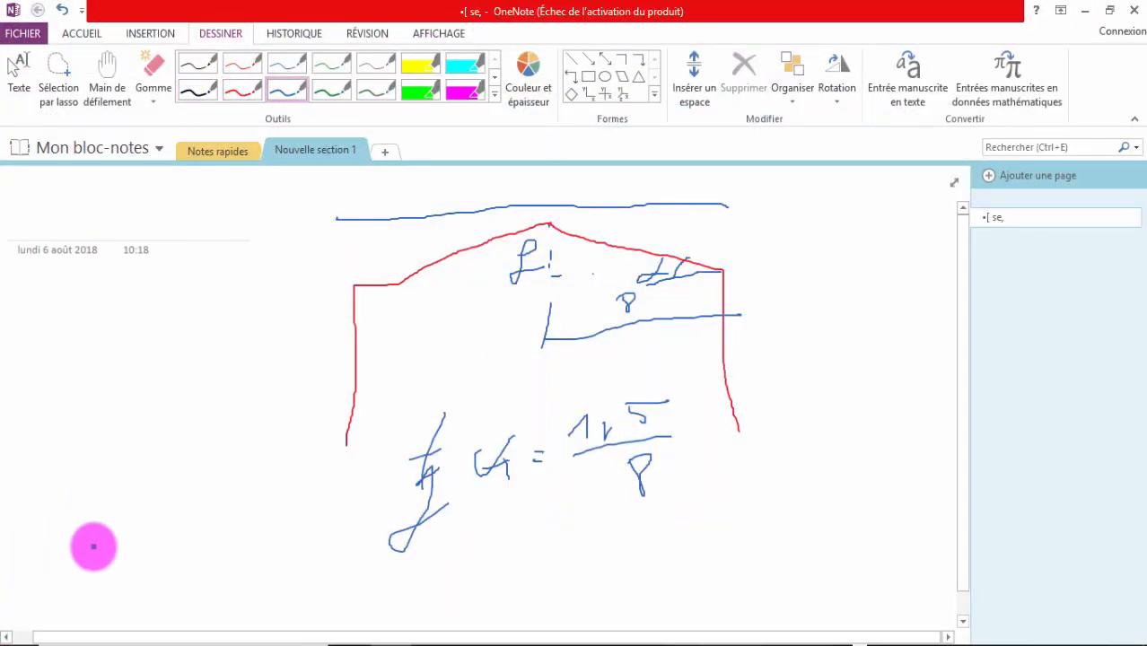
mouse_move(90, 486)
mouse_down()
mouse_move(90, 363)
mouse_move(255, 351)
mouse_move(269, 485)
mouse_move(291, 485)
mouse_up()
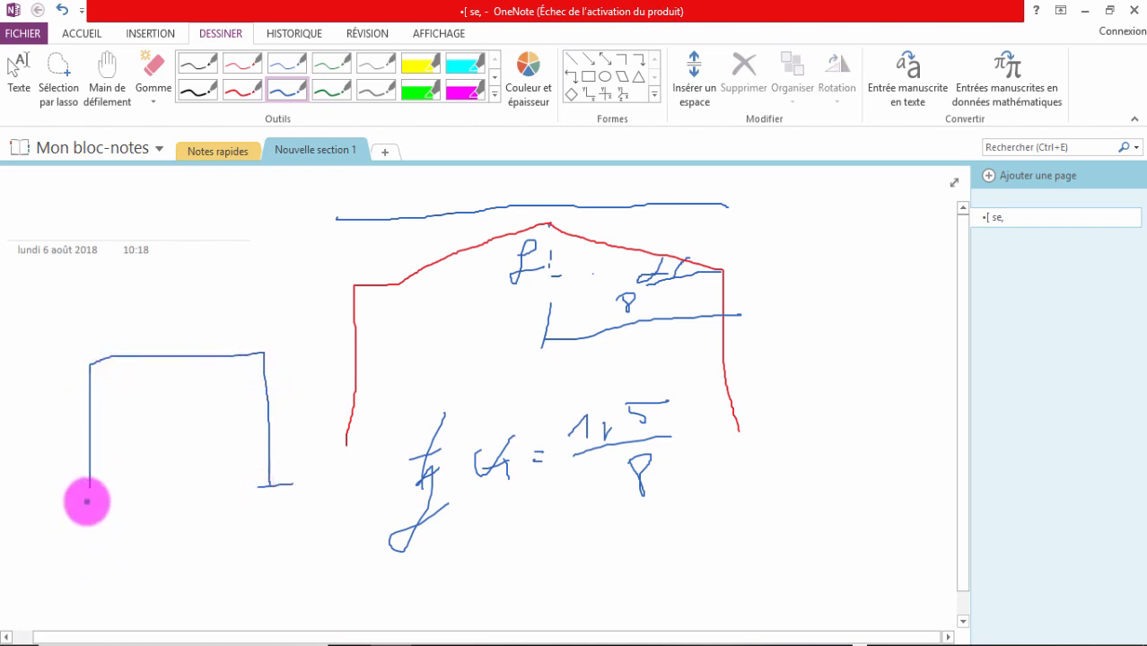
drag(78, 483, 136, 481)
Draw a red horizontal force arrow labelled F, pointing at the upper corner of the blue frame's first column
click(242, 88)
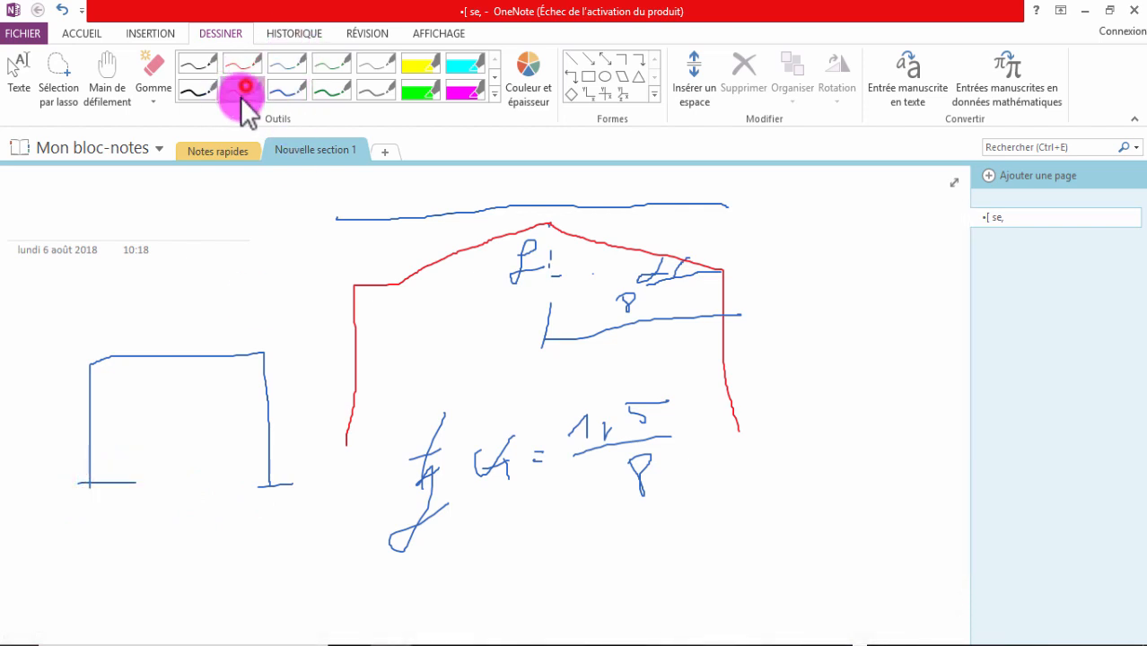
drag(26, 357, 79, 365)
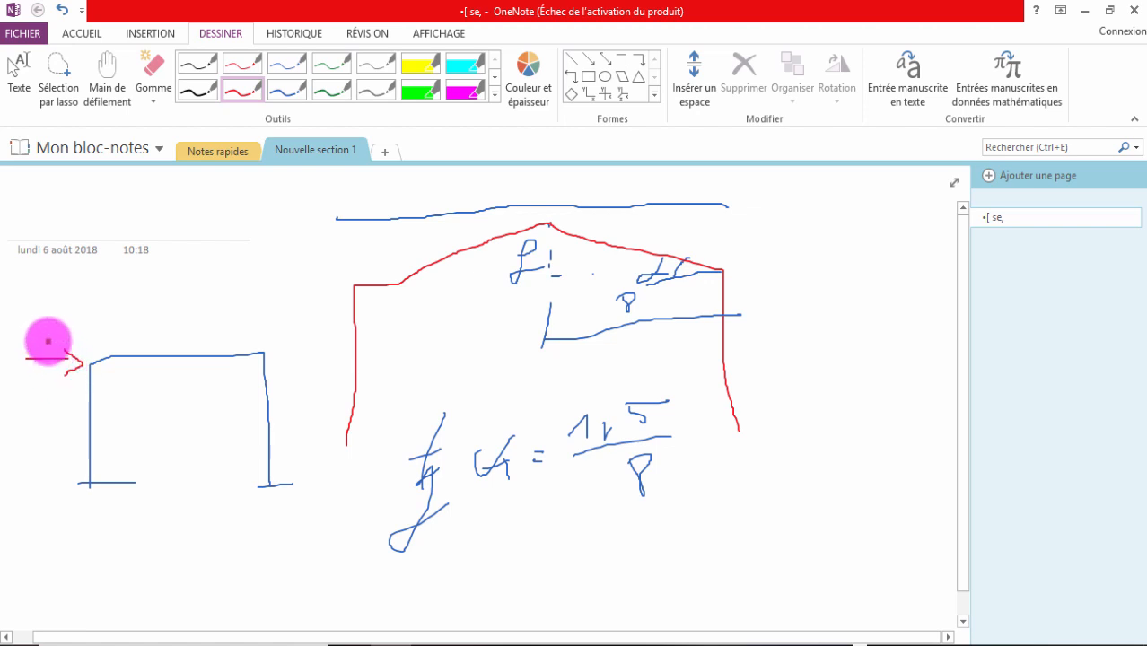
drag(39, 338, 79, 328)
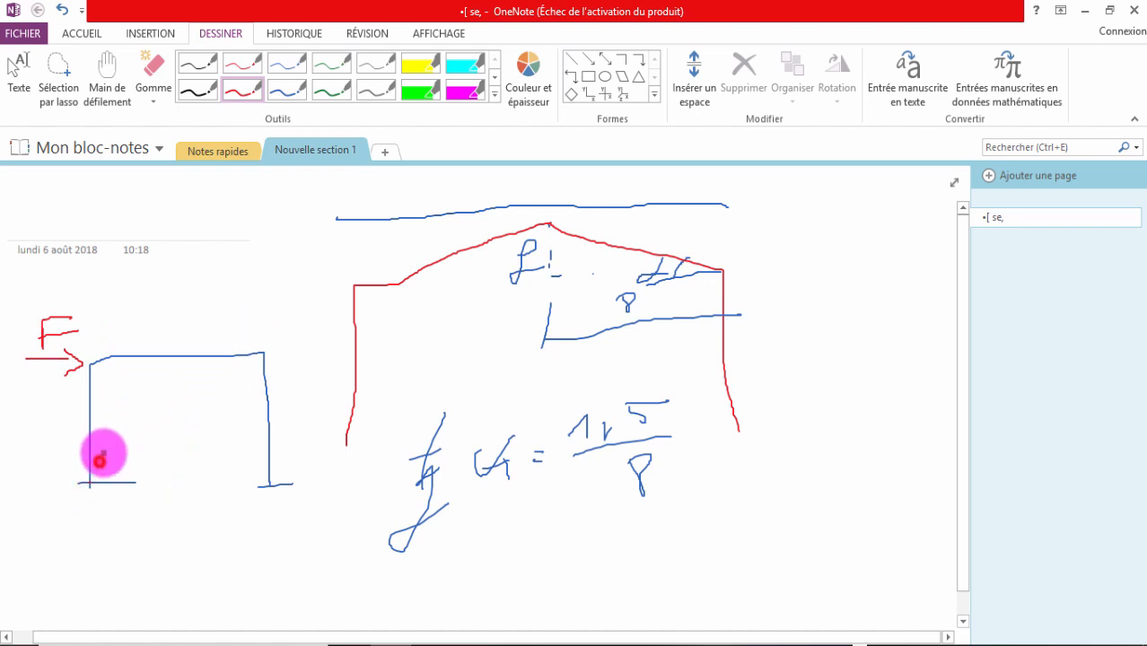
Sketch the frame's swayed shape in red over the blue frame, leaning away from the force, and mark the first column's base
drag(114, 432, 112, 440)
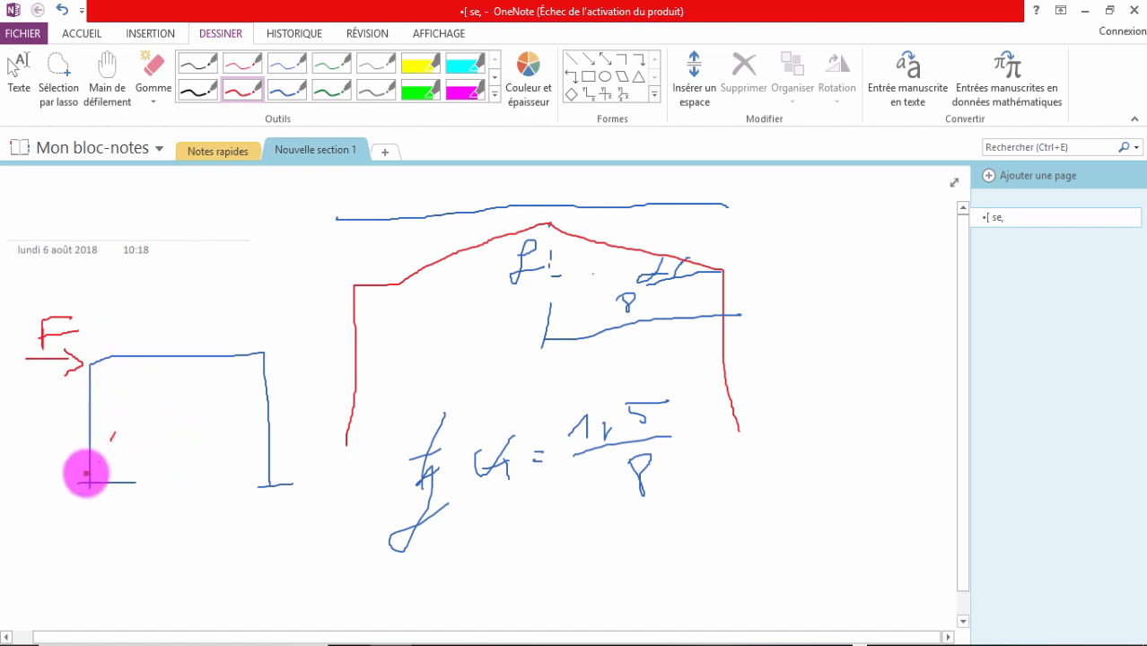
mouse_move(89, 478)
mouse_down()
mouse_move(131, 389)
mouse_move(285, 357)
mouse_up()
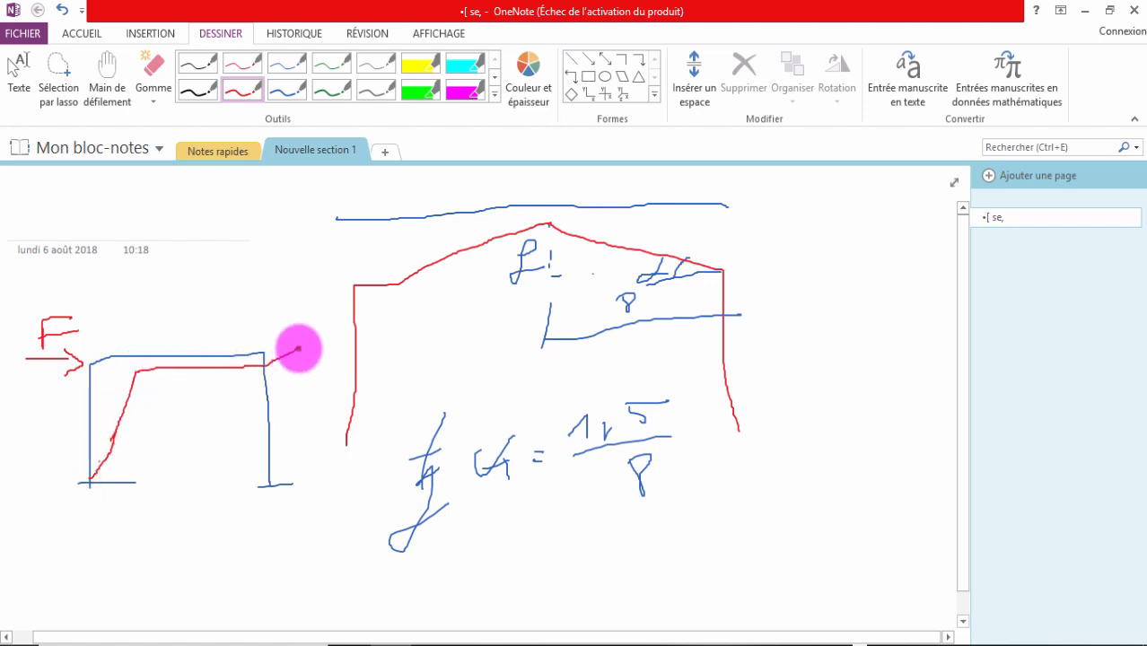
drag(278, 409, 276, 443)
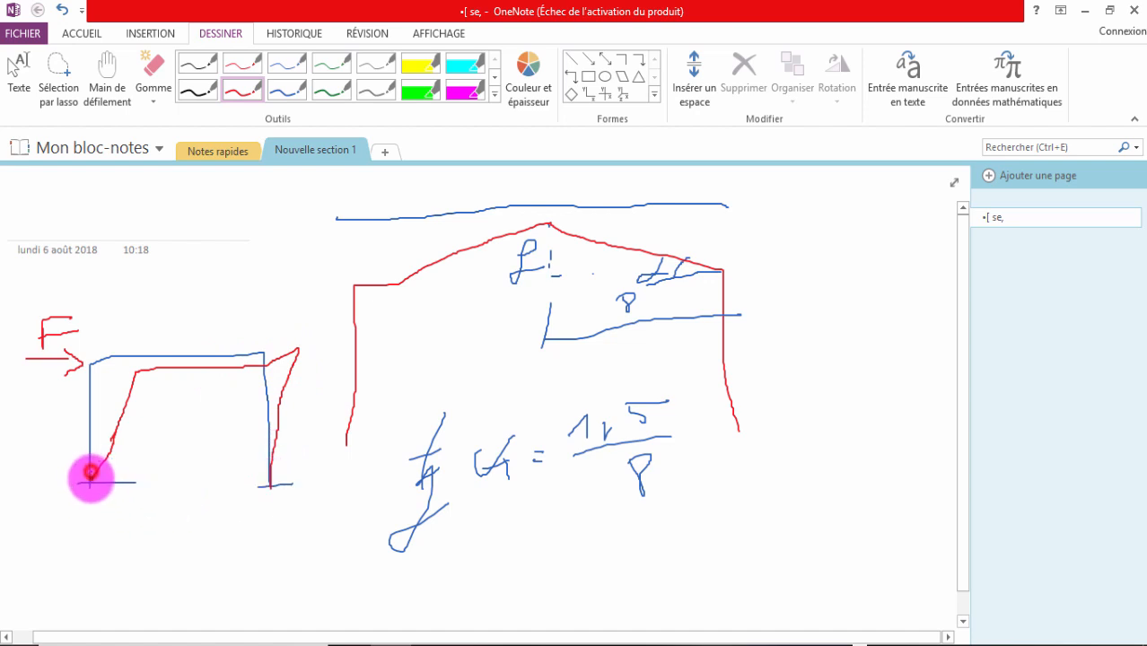
drag(91, 471, 90, 485)
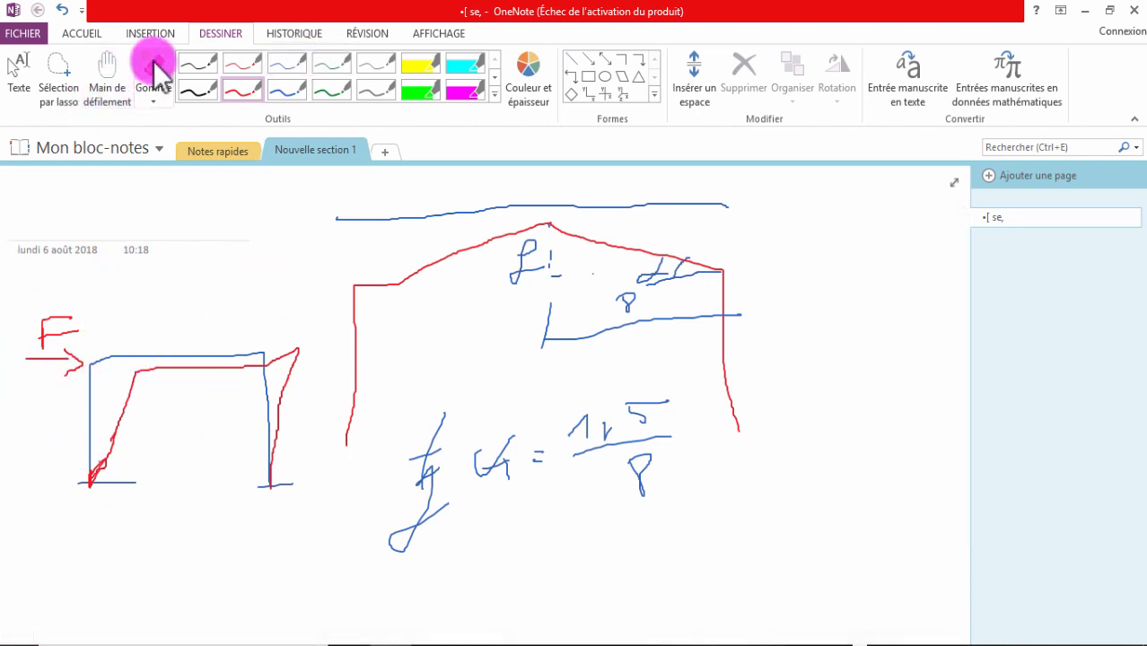
Draw a green diagonal brace from the loaded corner to the opposite column base, and sketch a slightly swayed frame in black with an arrow along the brace
click(328, 89)
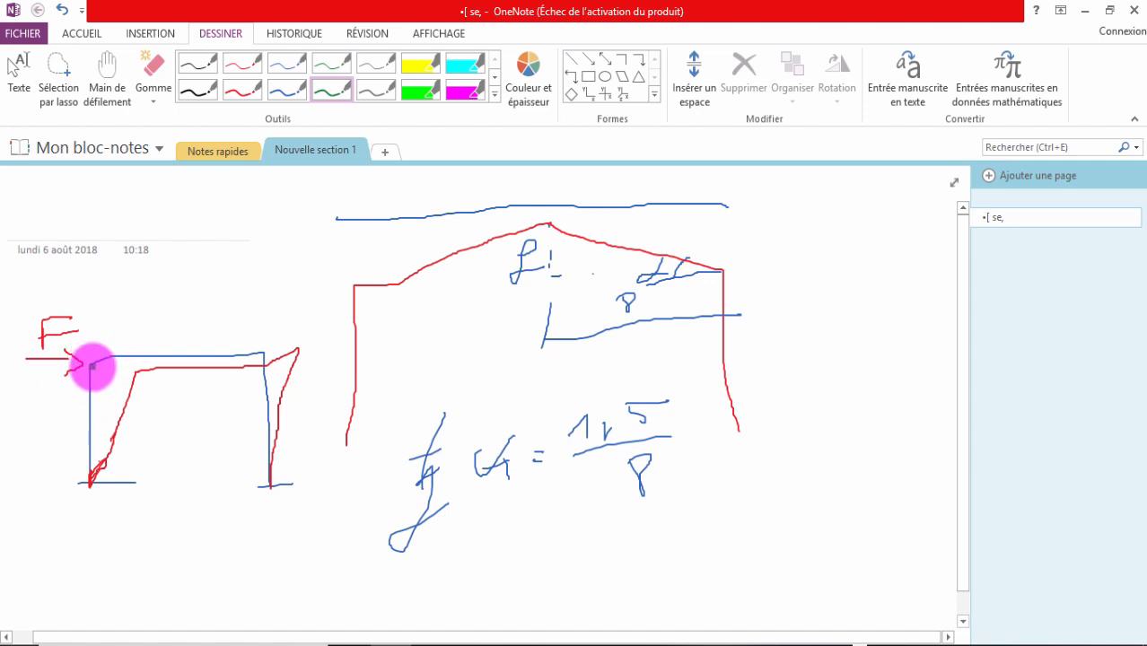
drag(91, 365, 260, 475)
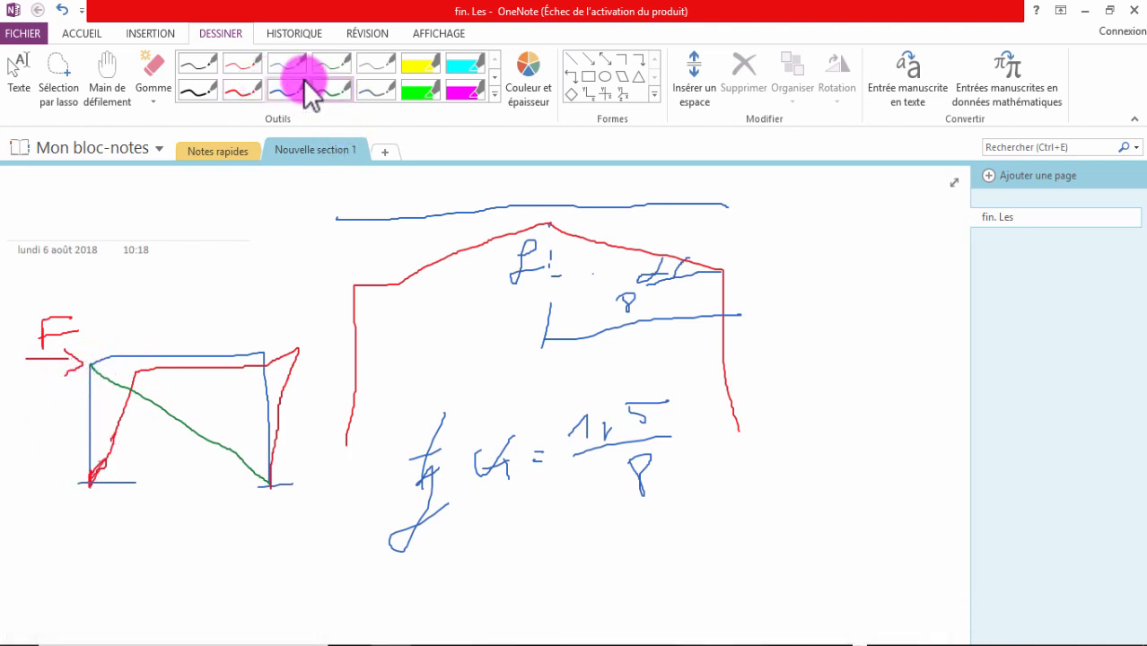
click(199, 91)
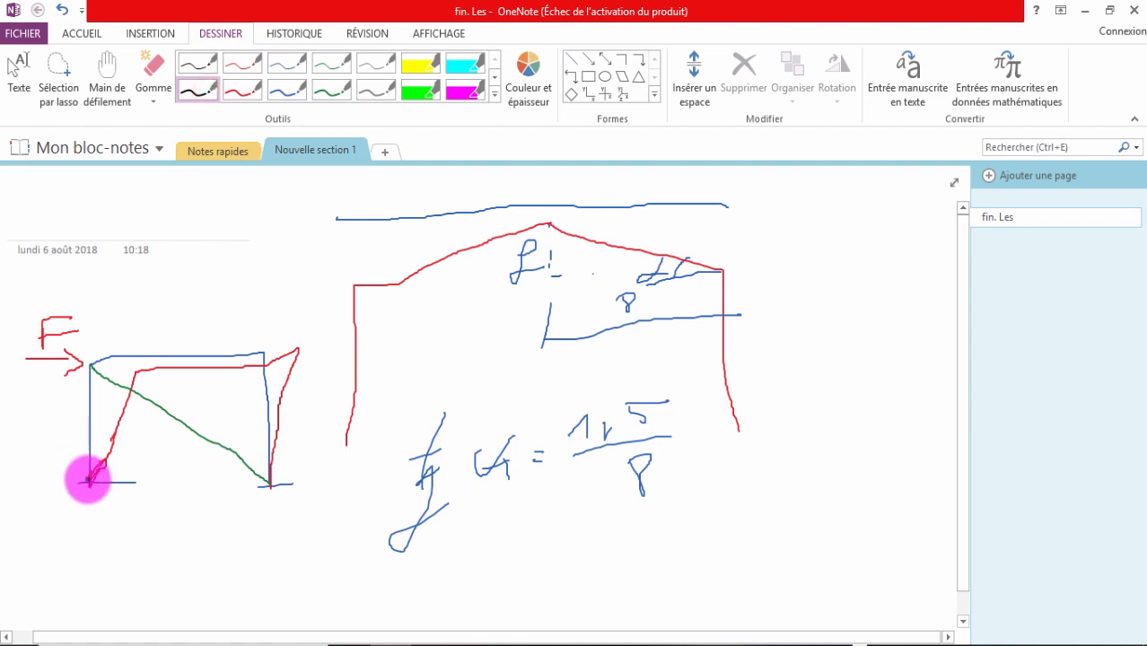
drag(100, 437, 103, 400)
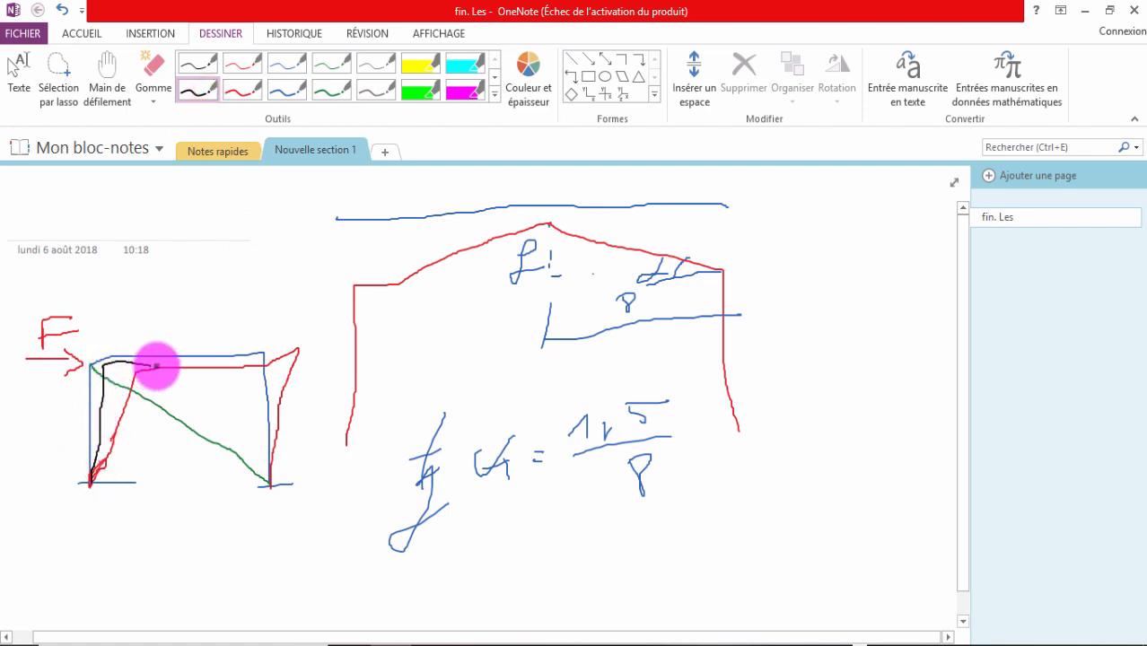
mouse_move(156, 365)
mouse_down()
mouse_move(242, 361)
mouse_move(274, 402)
mouse_move(276, 466)
mouse_up()
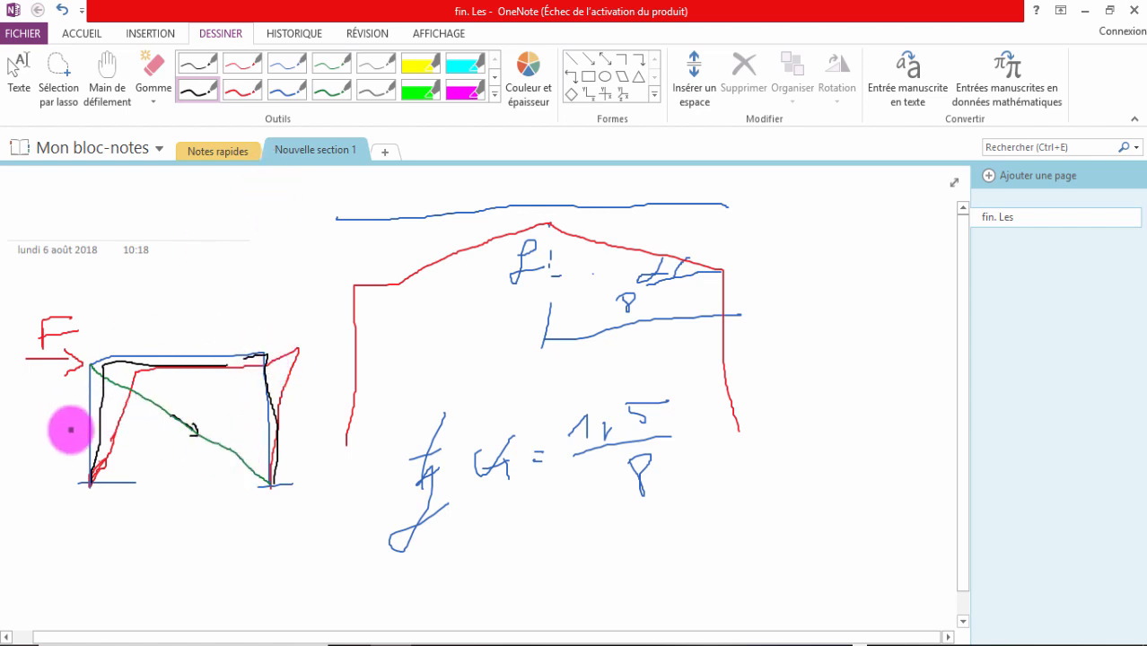
Erase the red swayed shape and the black lines beside the first column and beam, undoing any erasure of the blue frame
click(327, 91)
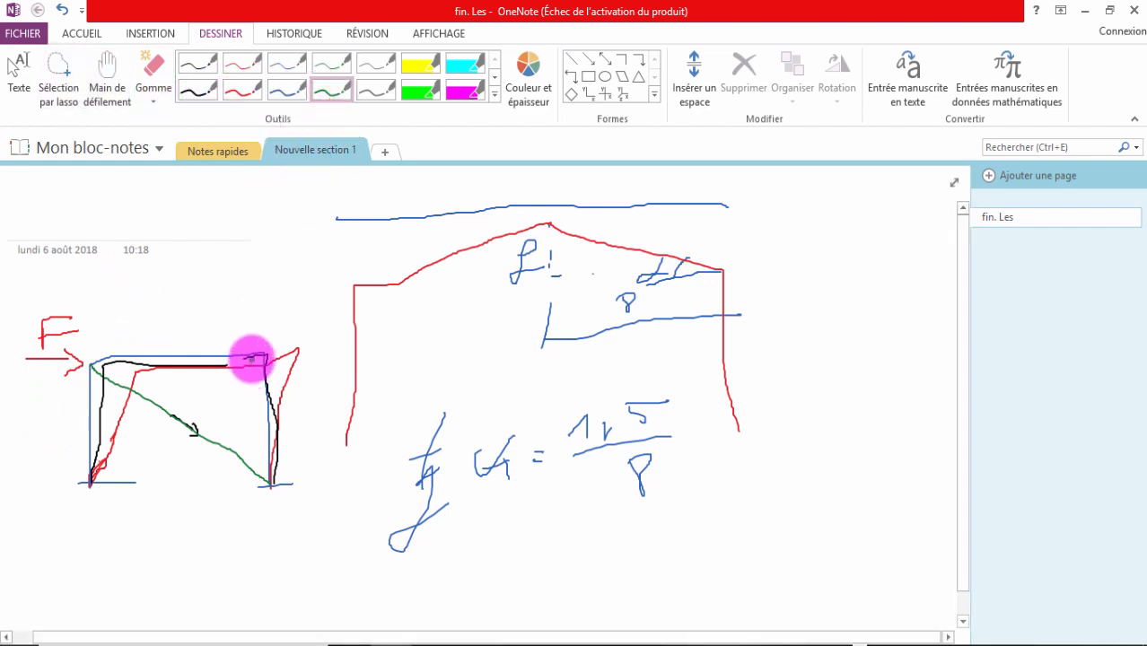
click(154, 72)
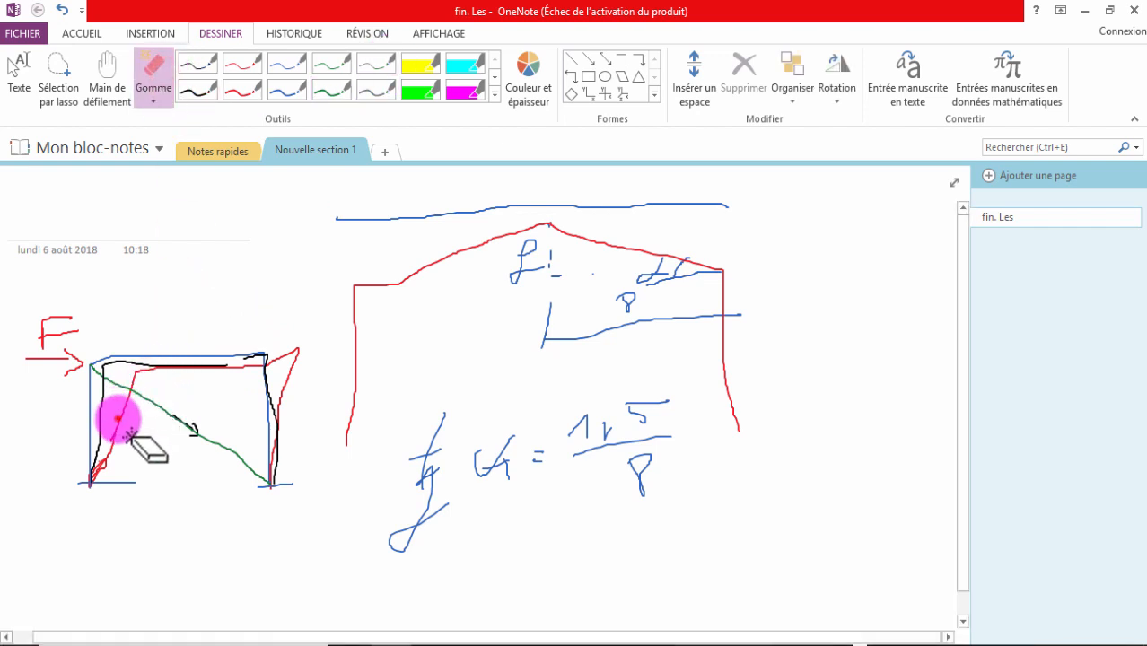
mouse_move(130, 435)
mouse_down()
mouse_move(123, 468)
mouse_move(141, 469)
mouse_up()
mouse_move(278, 409)
mouse_down()
mouse_move(296, 432)
mouse_move(269, 441)
mouse_move(269, 417)
mouse_up()
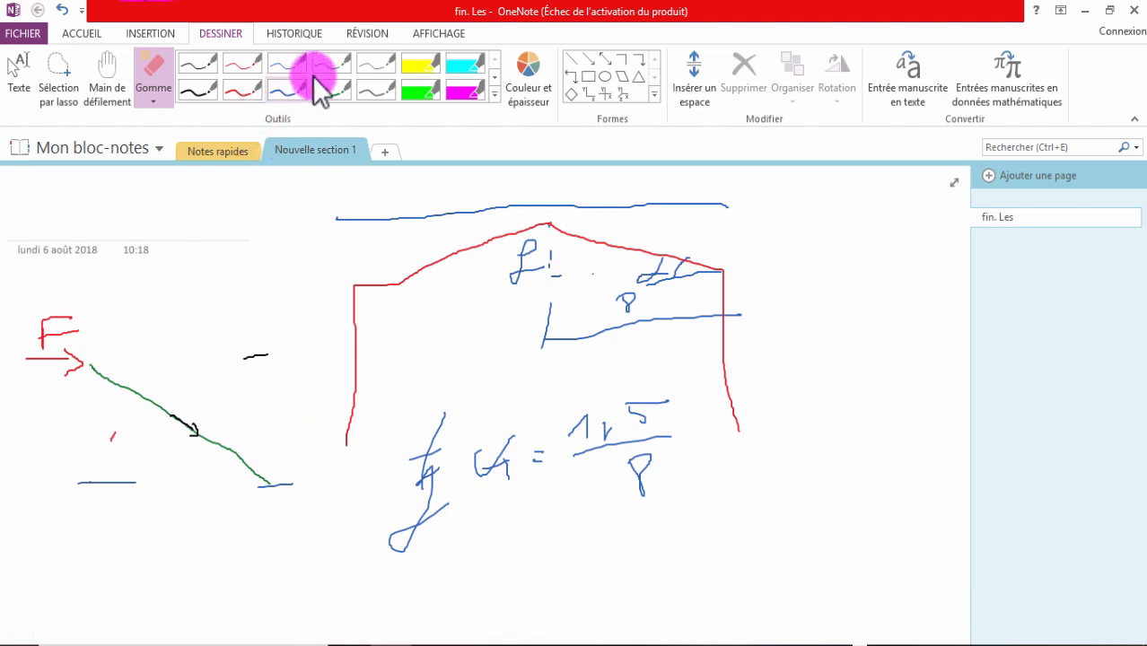
click(72, 10)
drag(269, 465, 272, 436)
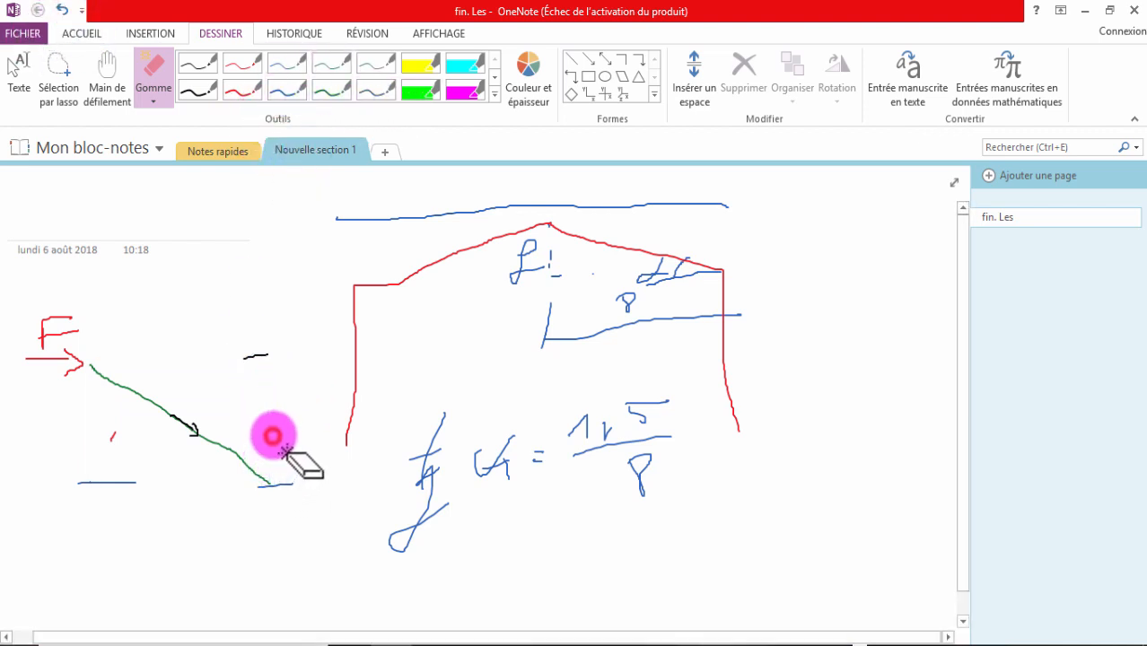
click(61, 10)
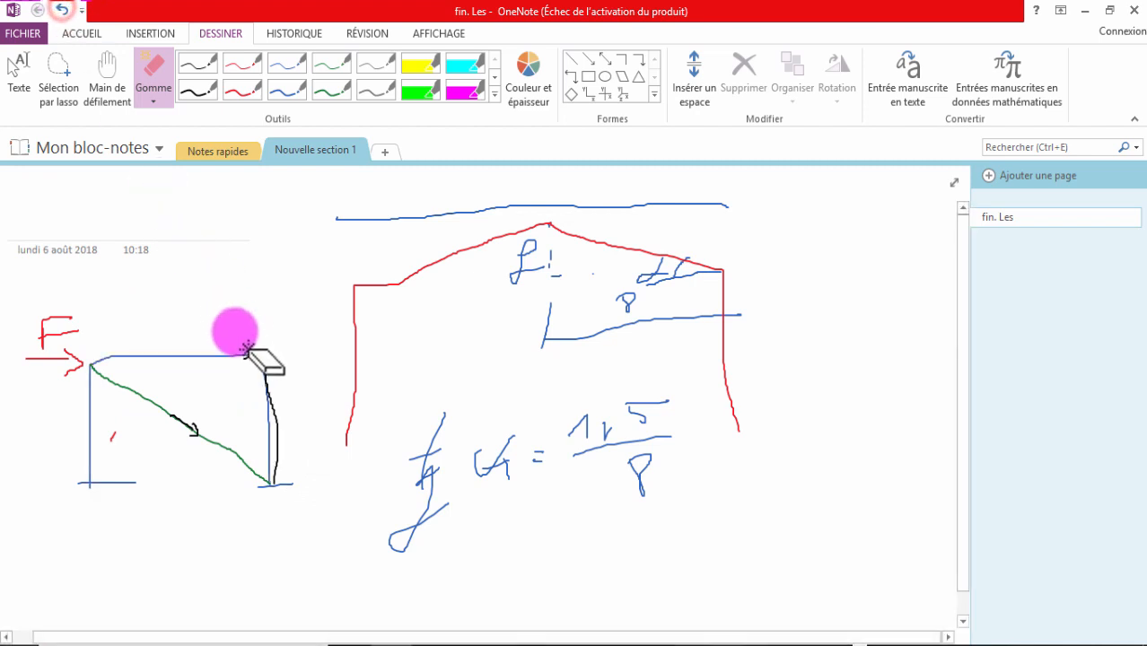
click(271, 419)
click(64, 10)
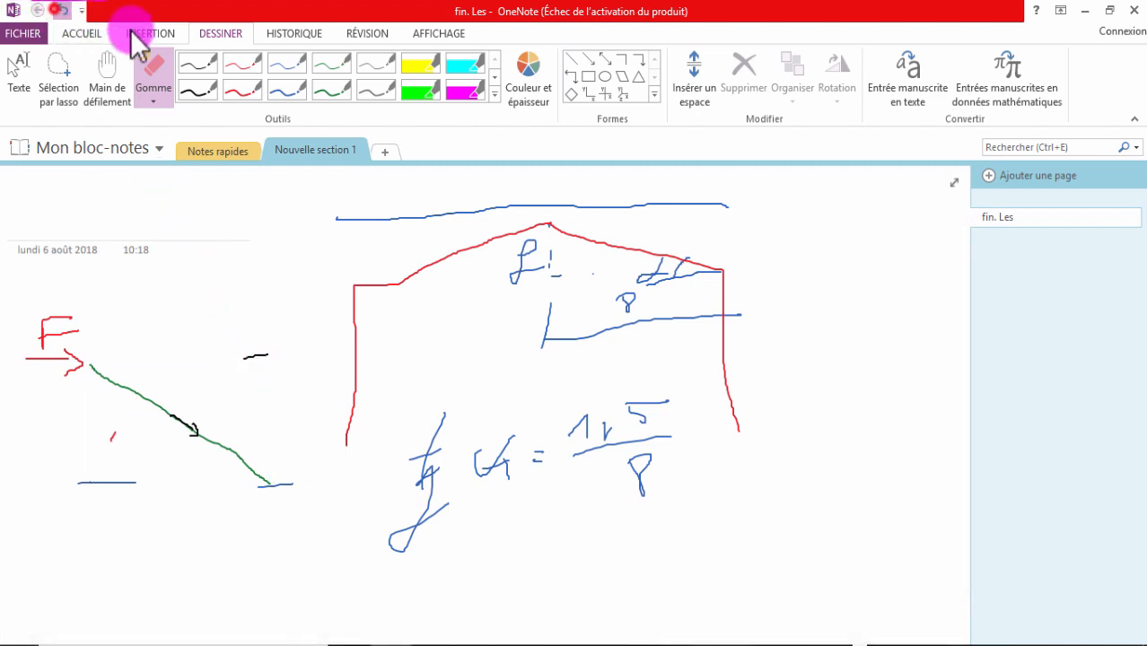
Draw a second green diagonal to form an X-brace in the blue frame, and mark the upper ends of both diagonals in green
click(332, 92)
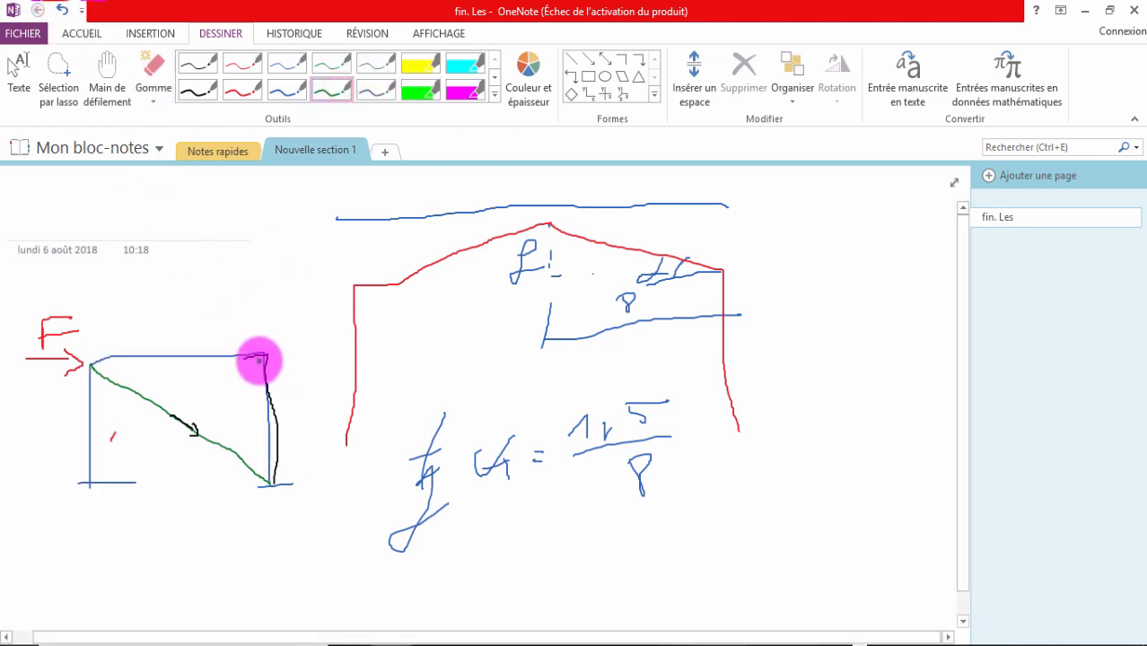
drag(260, 357, 97, 464)
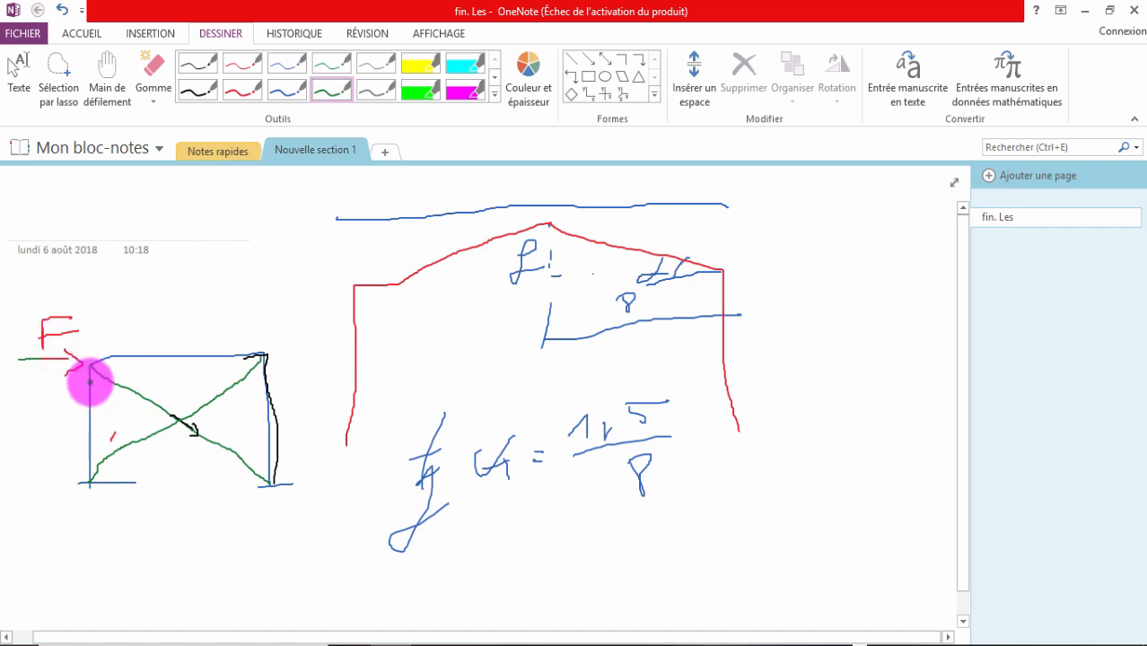
mouse_move(121, 382)
mouse_down()
mouse_move(102, 379)
mouse_move(133, 371)
mouse_move(113, 384)
mouse_up()
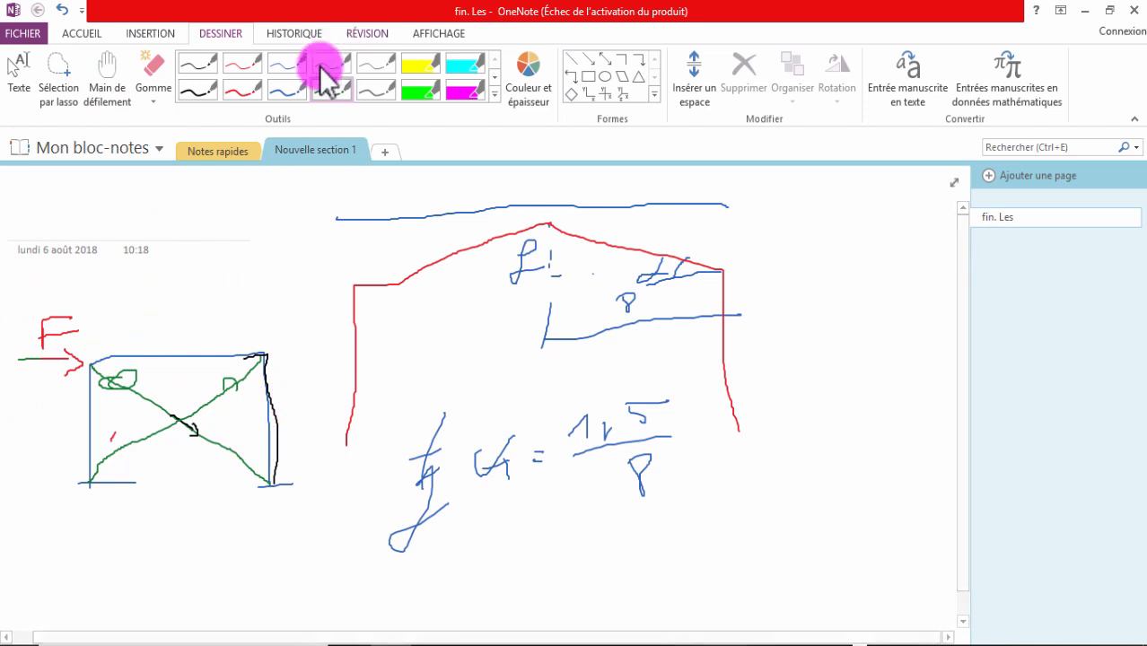
Draw a red horizontal arrow pointing at the frame's corner opposite F, and circle the upper end of the second diagonal in red
click(243, 90)
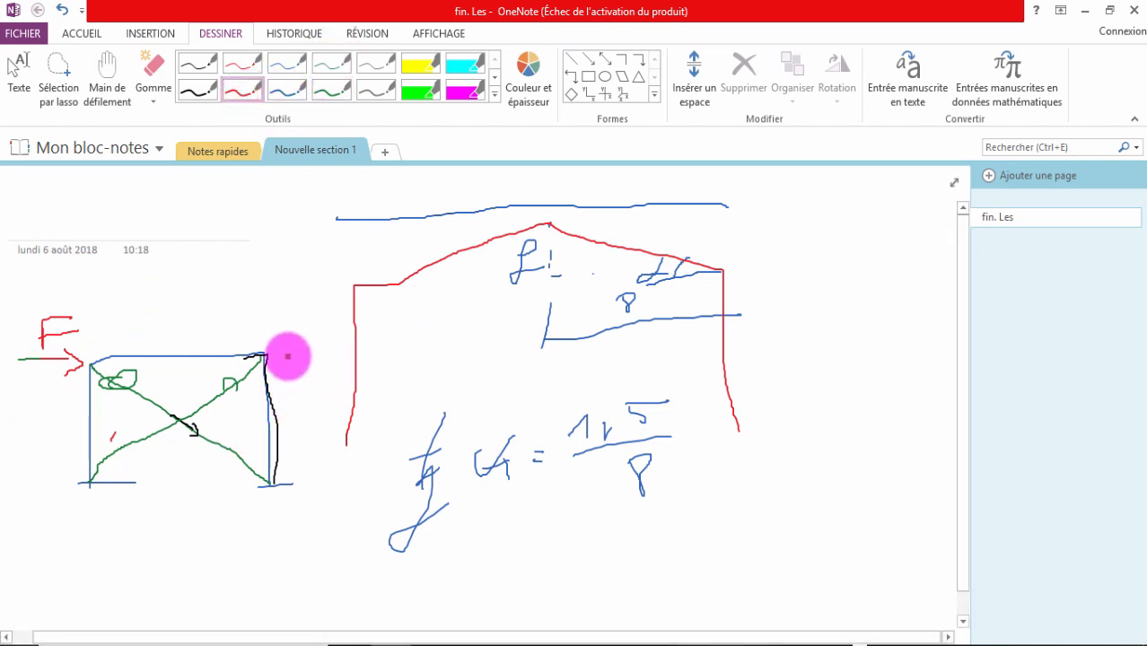
mouse_move(282, 356)
mouse_down()
mouse_move(351, 358)
mouse_move(290, 347)
mouse_up()
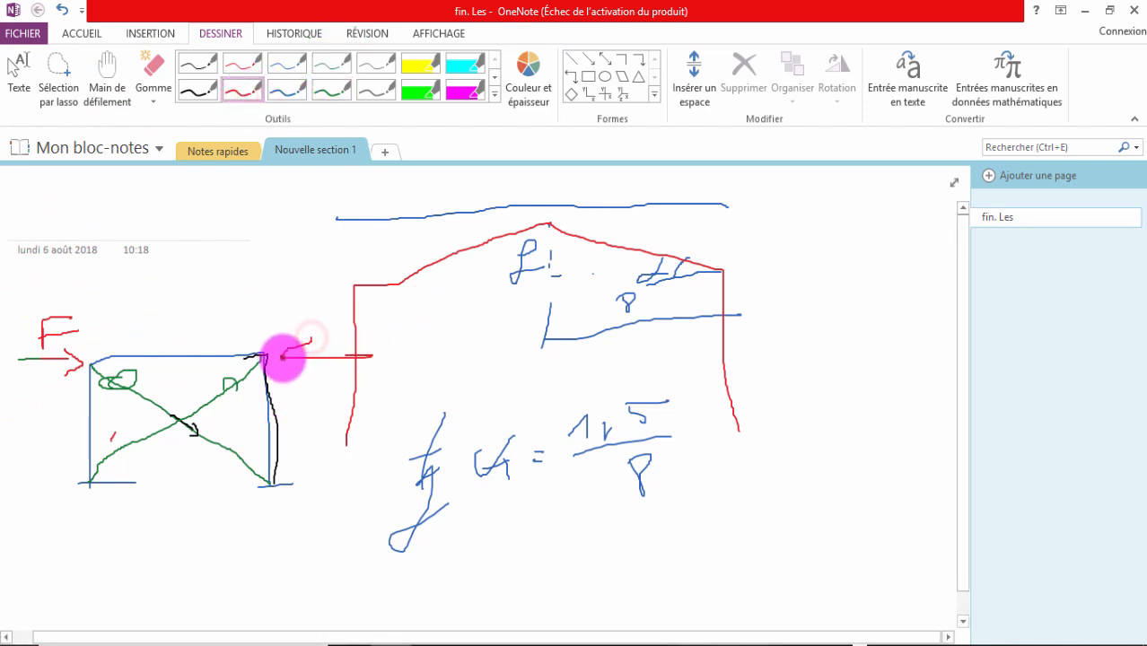
drag(217, 399, 219, 379)
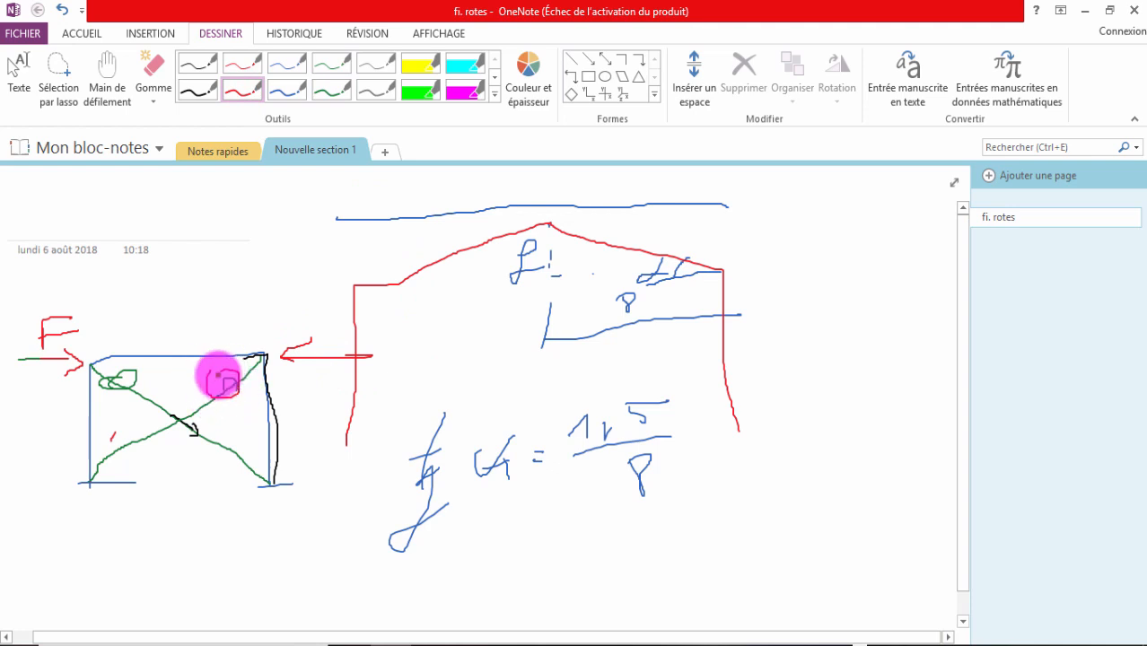
Trace both diagonals in red, circle the lower part of the first one, and draw another red arrow toward the frame from the side opposite F
drag(111, 401, 145, 413)
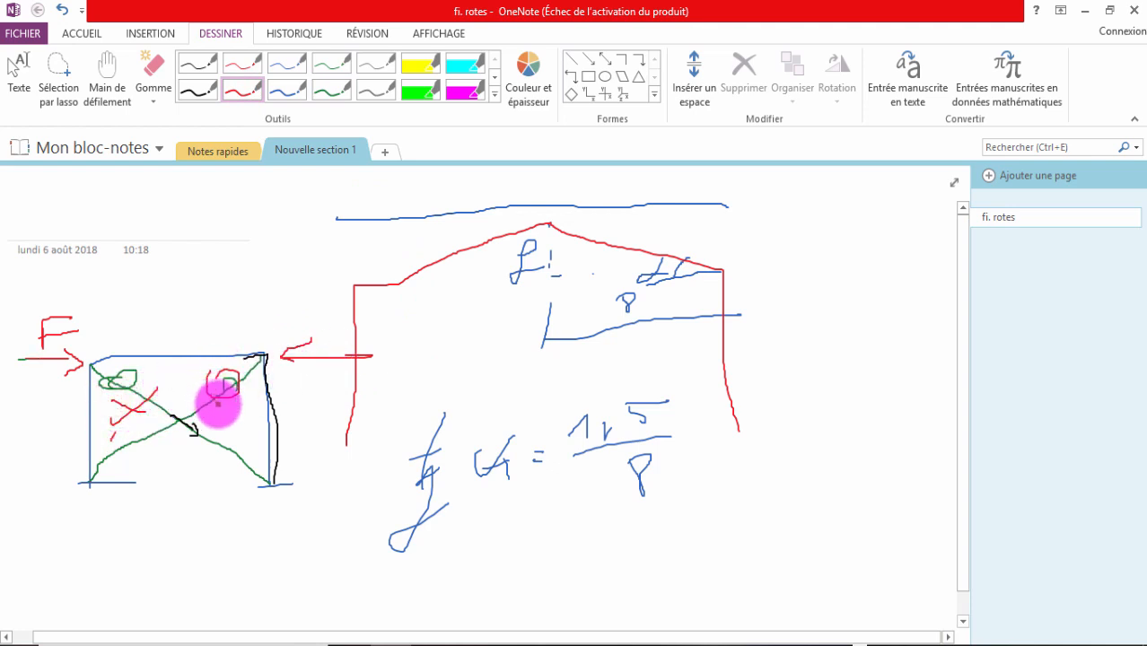
drag(257, 361, 82, 461)
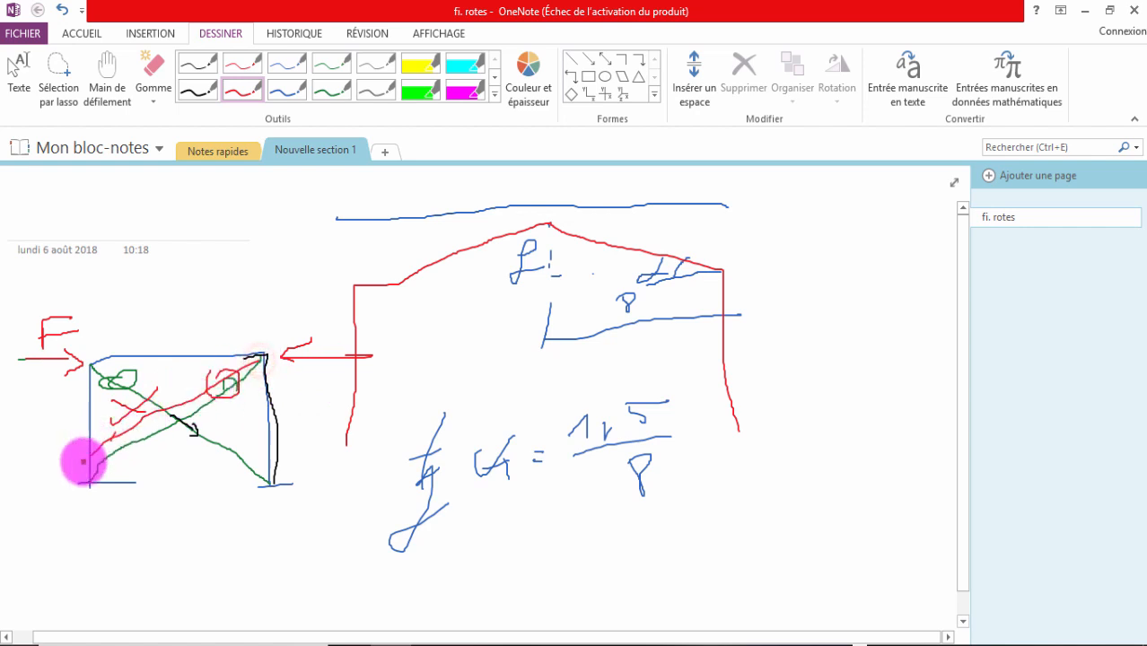
mouse_move(107, 384)
mouse_down()
mouse_move(243, 489)
mouse_move(217, 456)
mouse_move(240, 453)
mouse_up()
drag(468, 351, 350, 339)
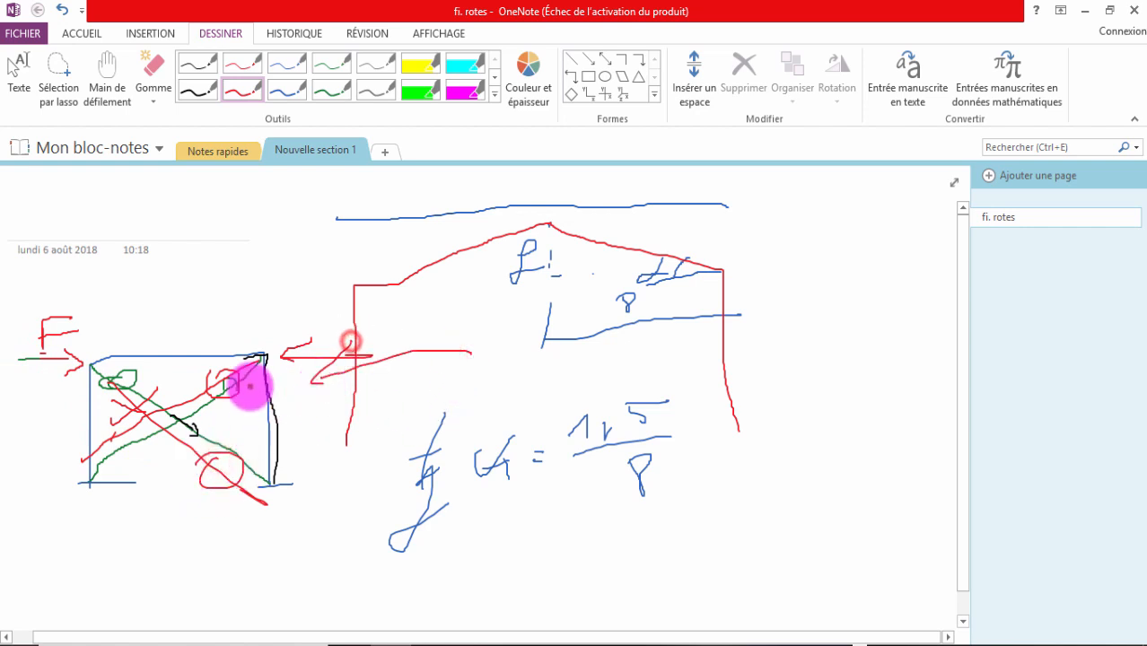
drag(227, 368, 225, 384)
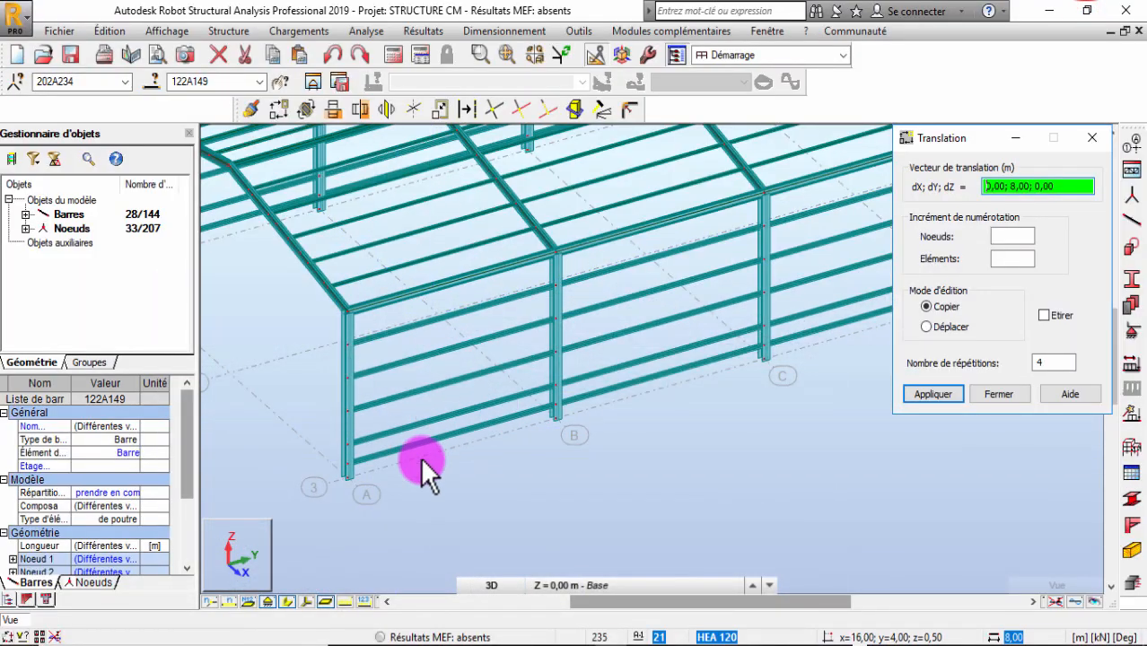
Switch back to Robot Structural Analysis and bring the whole building from axis A to E into view
scroll(422, 474, down, 3)
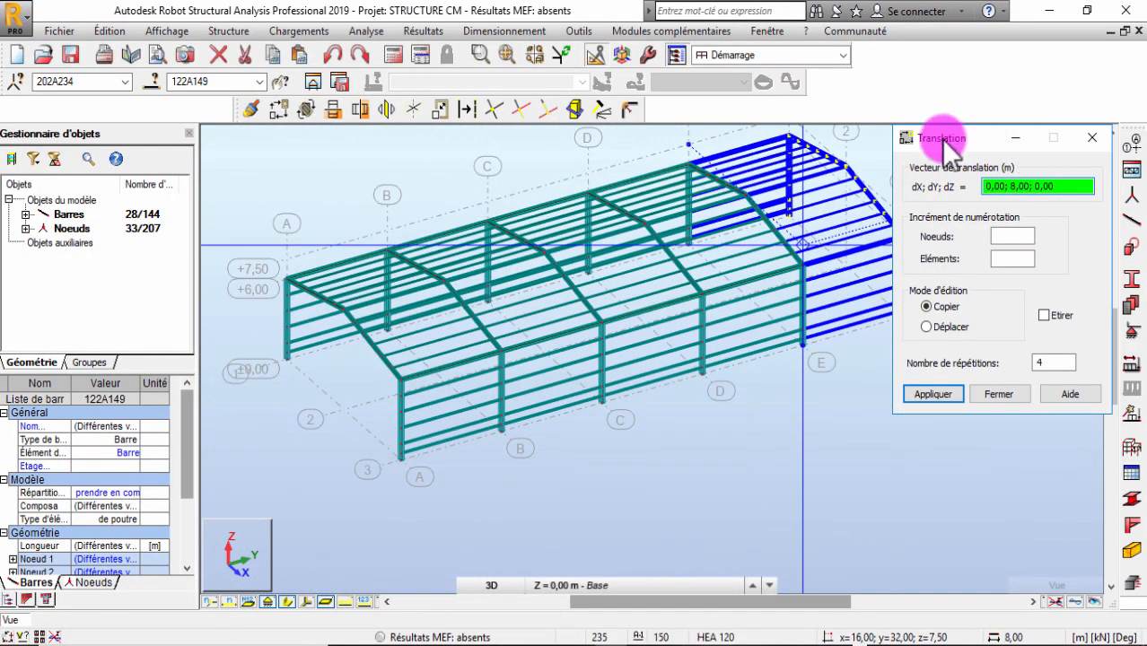